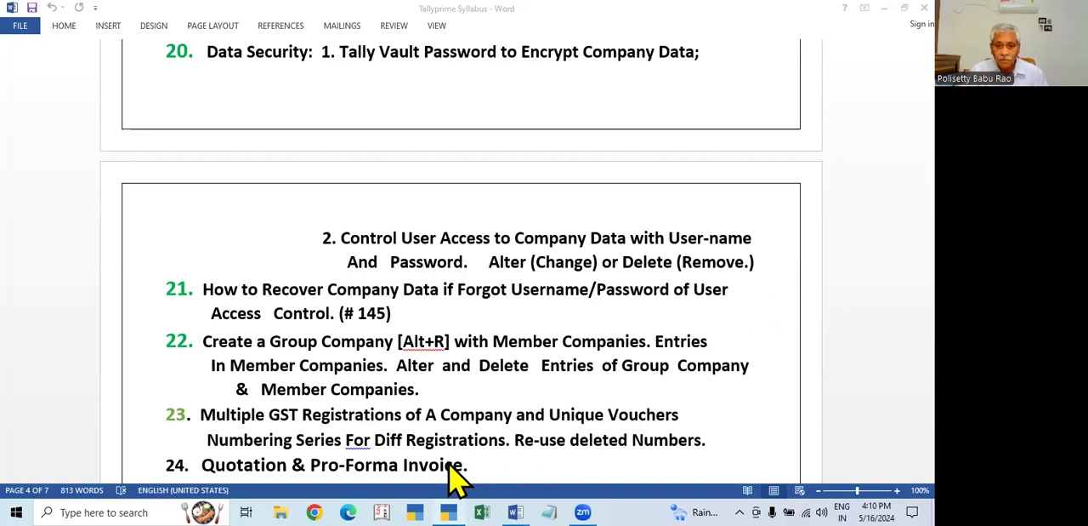
# - Switch from the syllabus document to TallyPrime and open the Quotation & Pro-Forma Invoice company for alteration
pyautogui.hotkey('alt', 'Tab')
pyautogui.hotkey('alt', 'Tab')
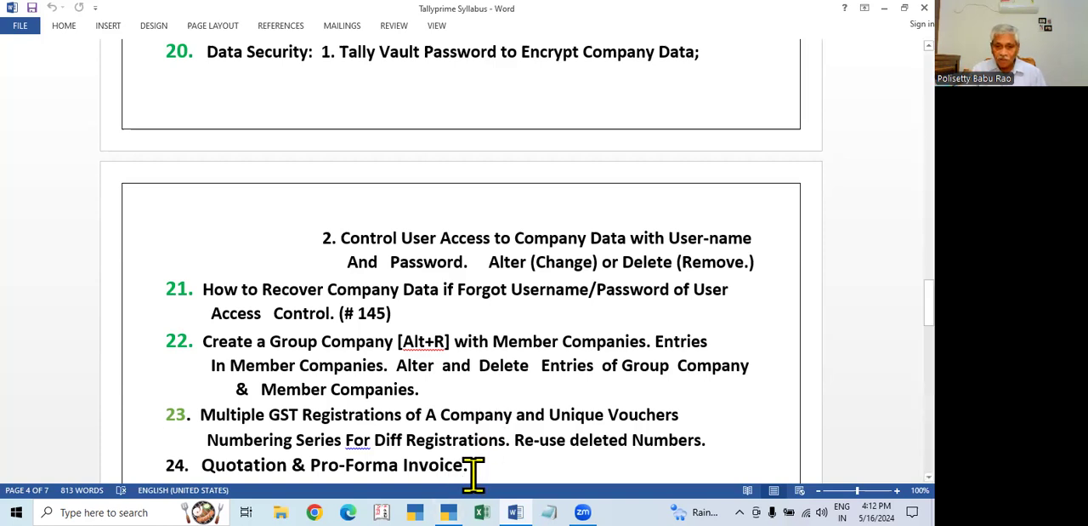
pyautogui.hotkey('alt', 'Tab')
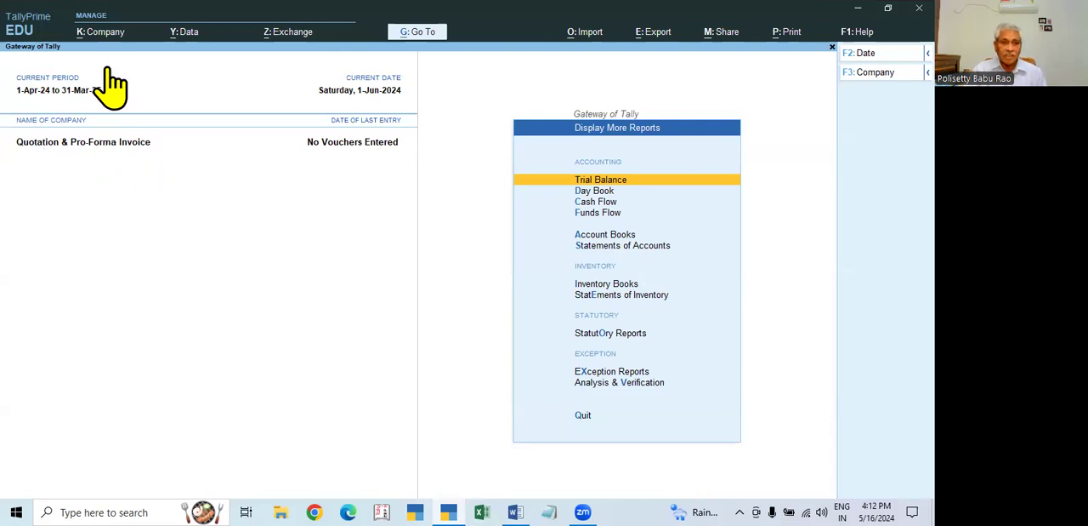
pyautogui.click(104, 33)
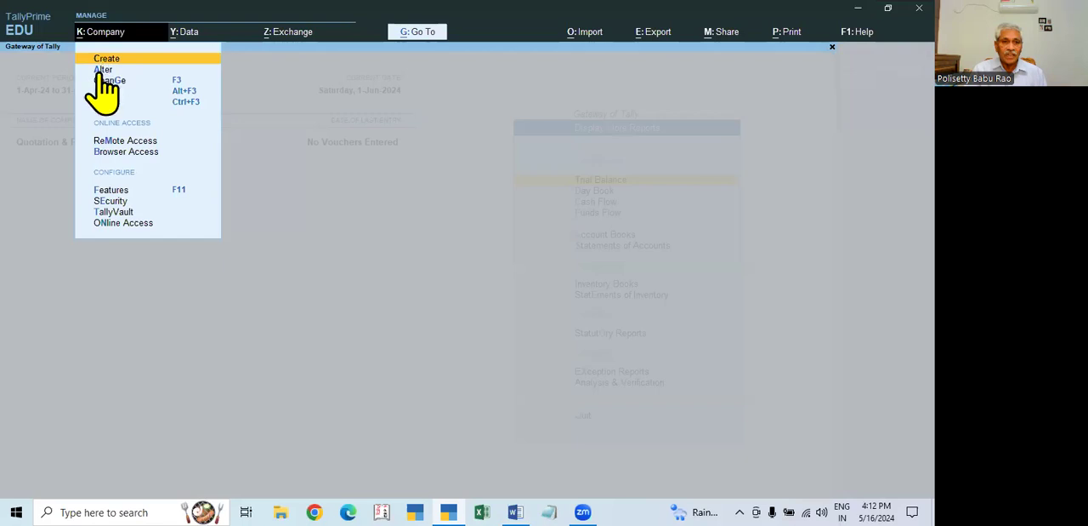
pyautogui.click(104, 70)
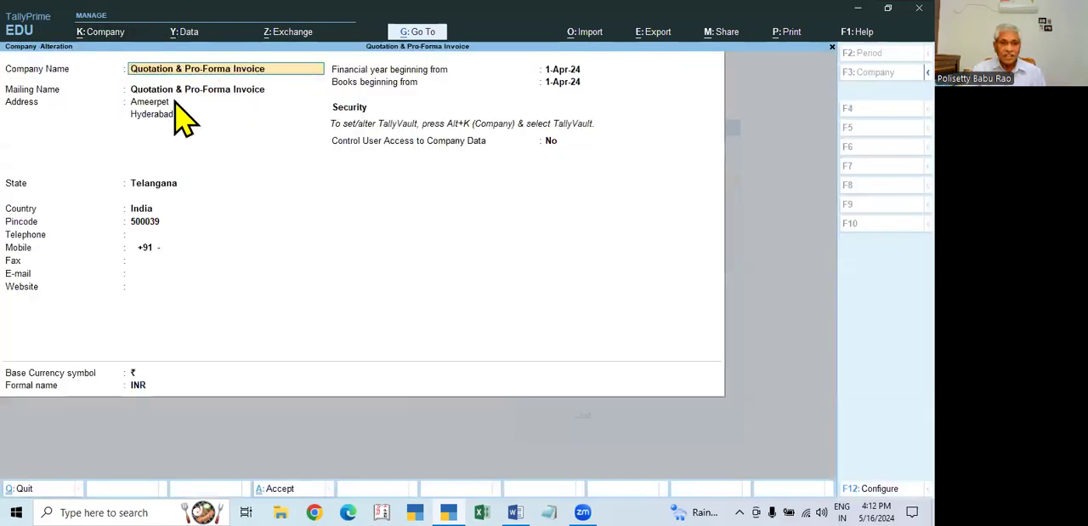
# - Go through the company's mailing, address and books-beginning details, accept them unchanged and return to the list of reports
pyautogui.press('Return')
pyautogui.press('Return')
pyautogui.press('Return')
pyautogui.press('Return')
pyautogui.press('Return')
pyautogui.press('Return')
pyautogui.press('Return')
pyautogui.press('Return')
pyautogui.press('Return')
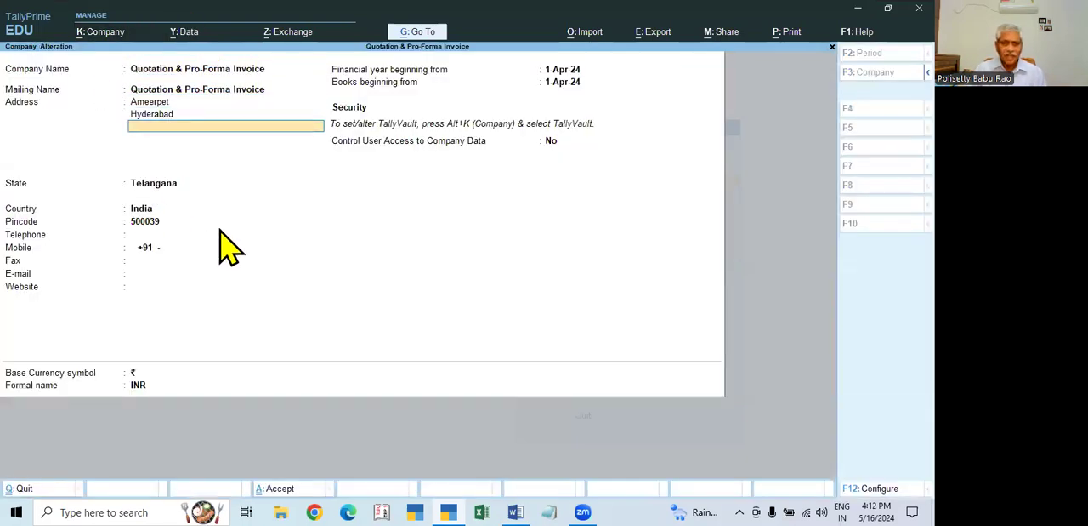
pyautogui.press('Return')
pyautogui.press('Return')
pyautogui.press('Return')
pyautogui.press('Return')
pyautogui.press('Return')
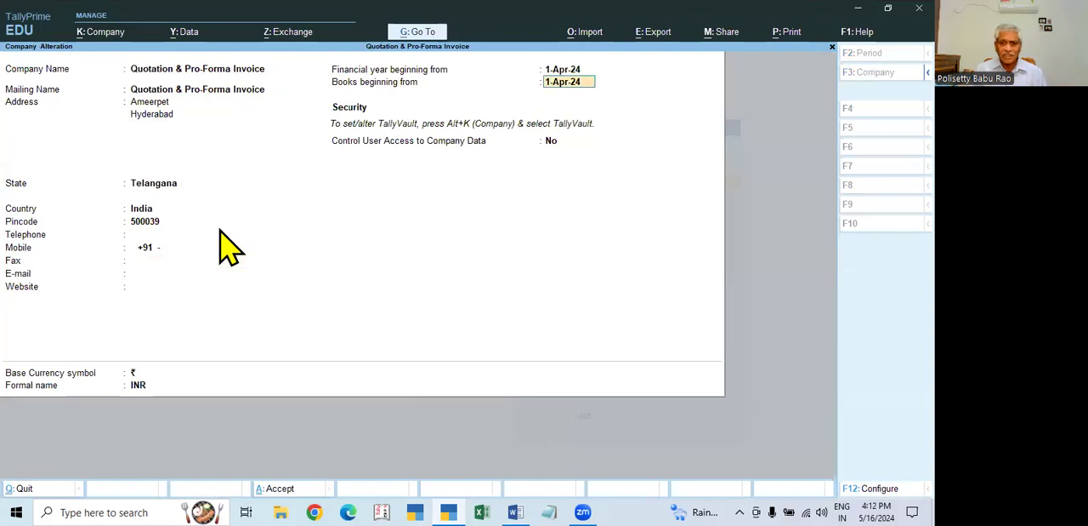
pyautogui.press('Return')
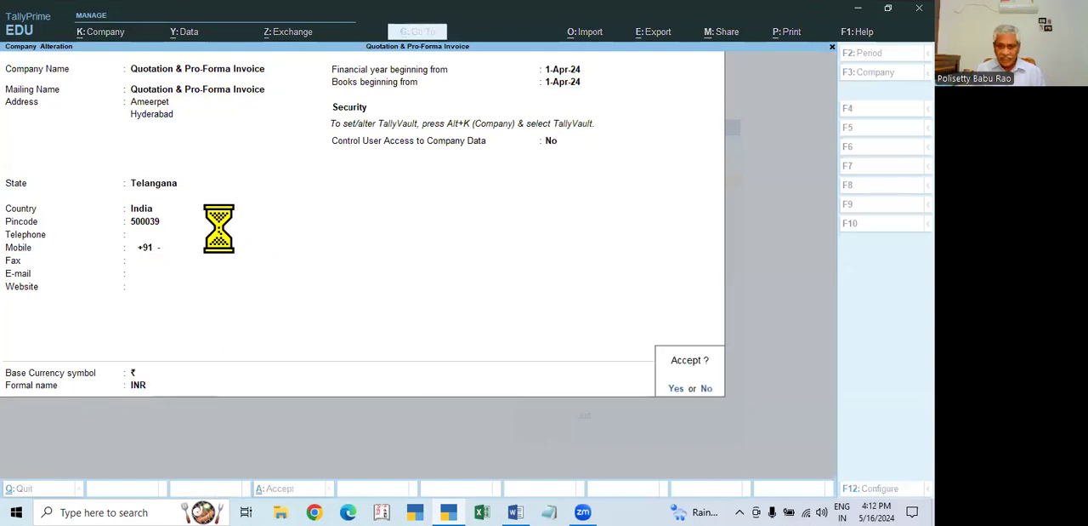
pyautogui.press('Return')
pyautogui.press('Return')
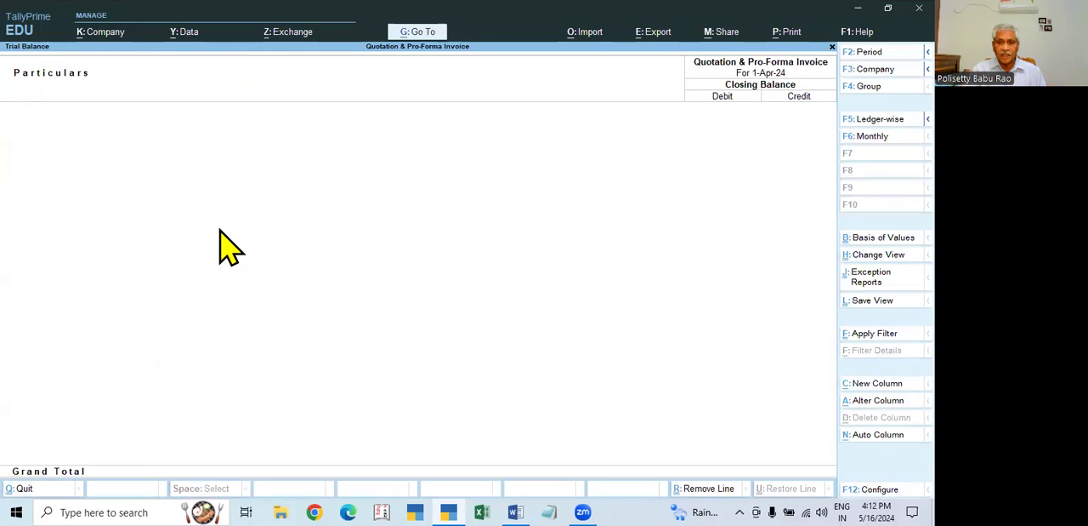
pyautogui.press('Escape')
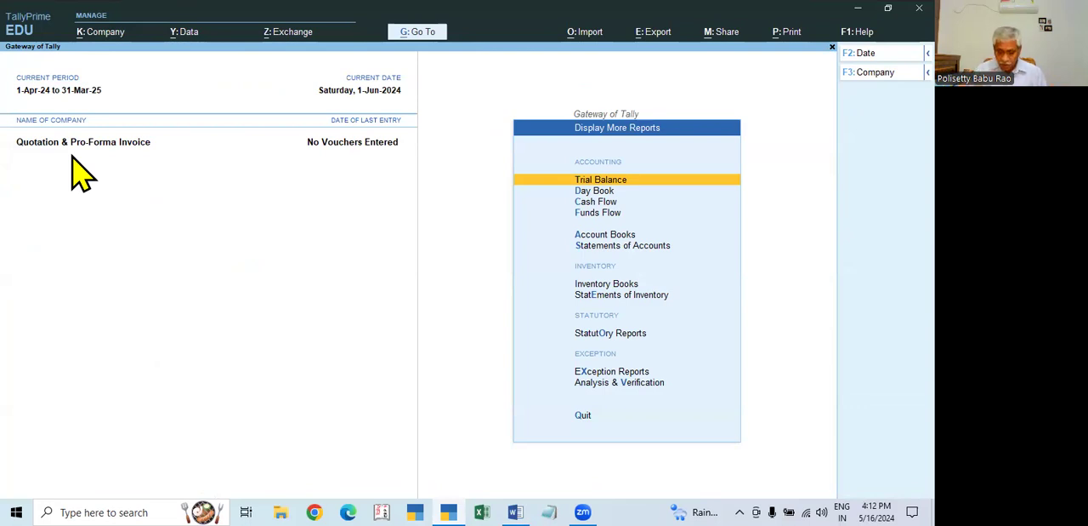
# - Open the company features and review the accounting and inventory options up to the Goods and Services Tax setting
pyautogui.press('F11')
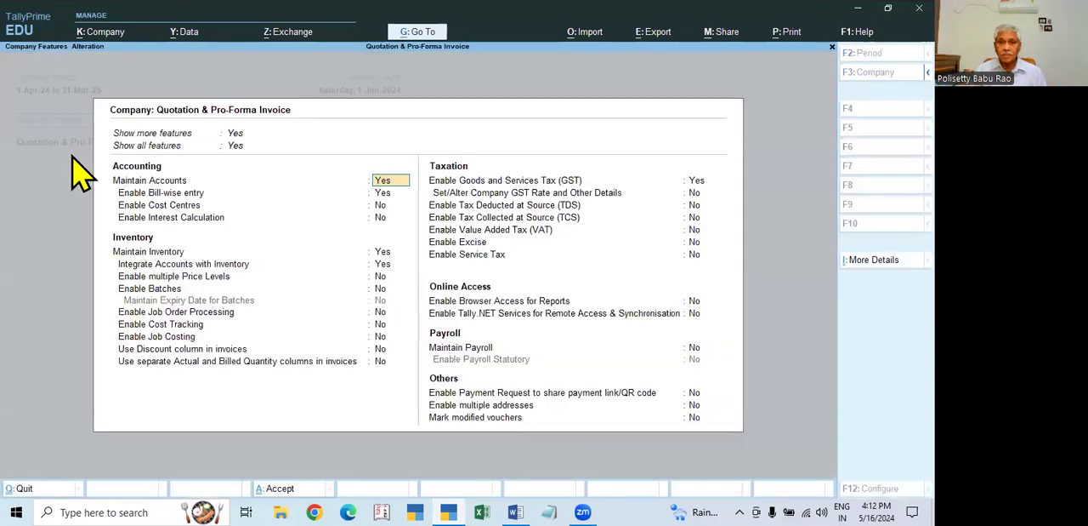
pyautogui.press('Down')
pyautogui.press('Down')
pyautogui.press('Down')
pyautogui.press('Down')
pyautogui.press('Down')
pyautogui.press('Down')
pyautogui.press('Down')
pyautogui.press('Down')
pyautogui.press('Down')
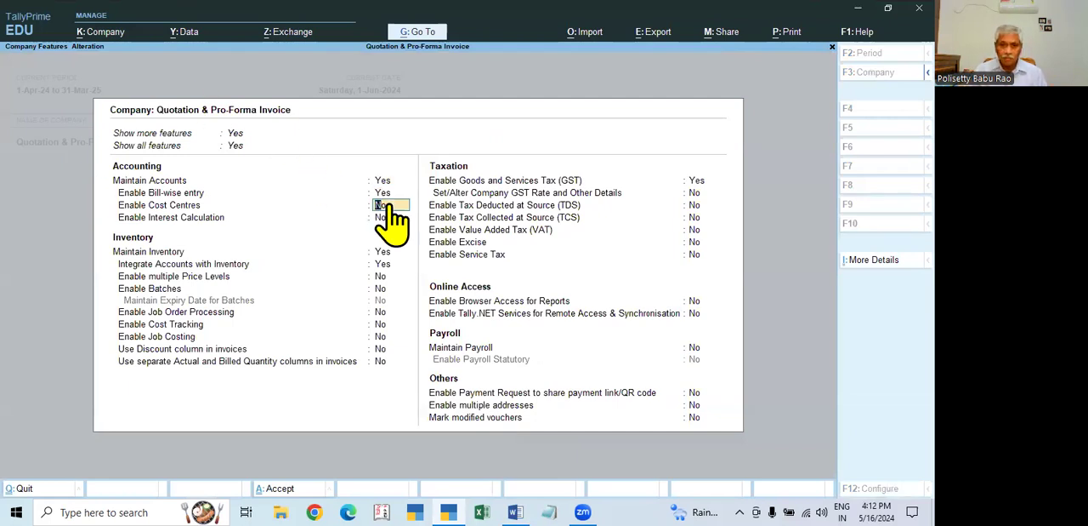
pyautogui.press('Down')
pyautogui.press('Down')
pyautogui.press('Down')
pyautogui.press('Down')
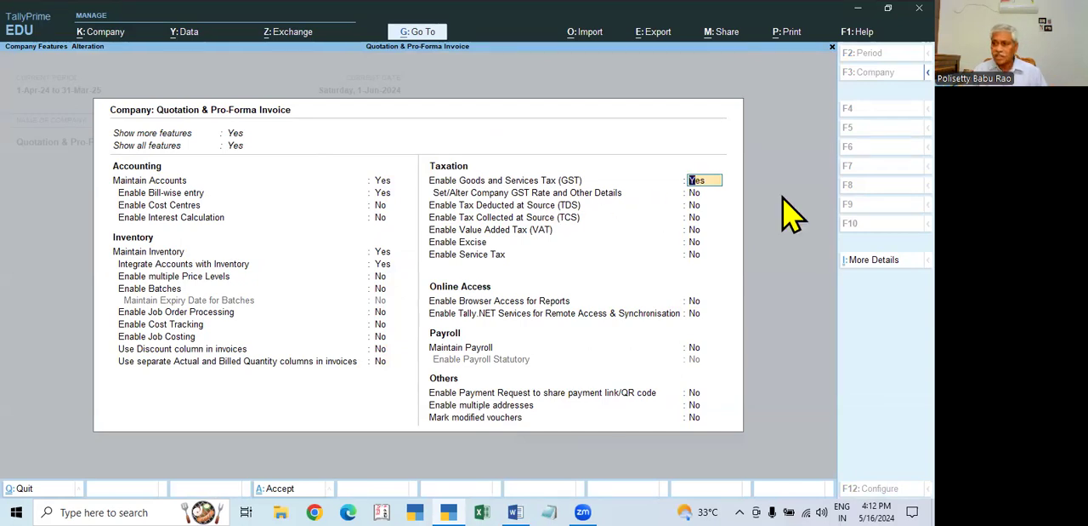
# - Review the company's GST registration type, GSTIN, return periodicity and e-invoicing settings, and accept the registration and company features unchanged
pyautogui.press('Return')
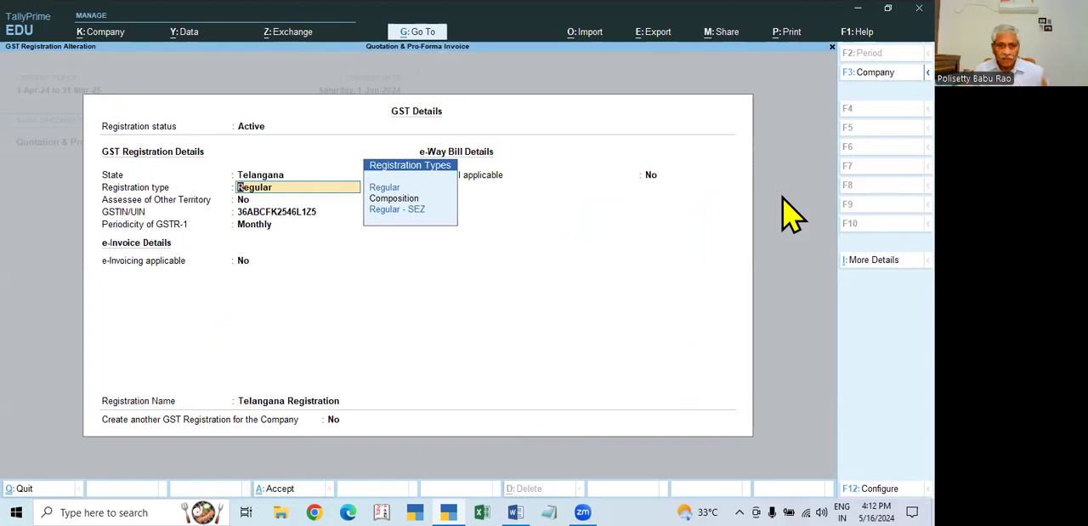
pyautogui.press('Return')
pyautogui.press('Return')
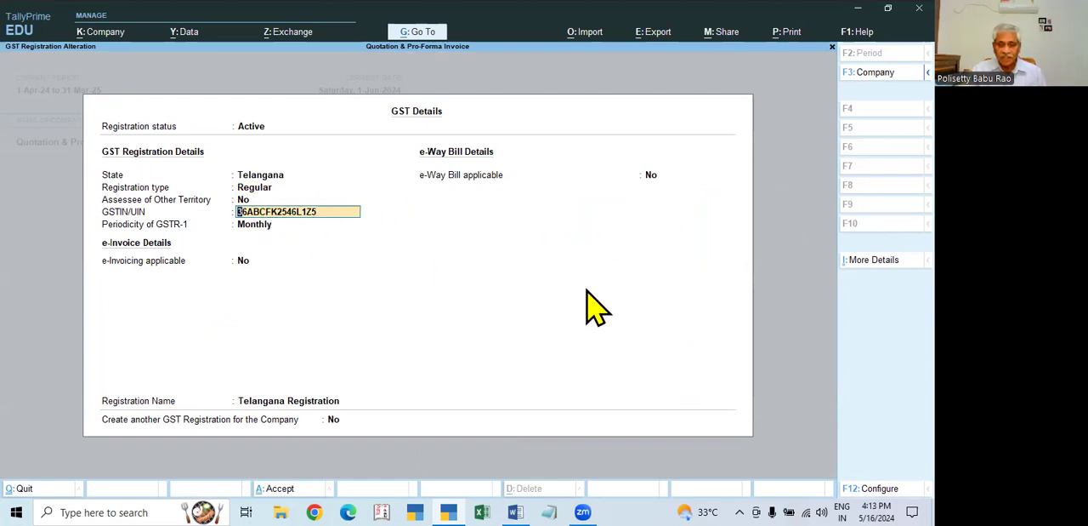
pyautogui.press('Return')
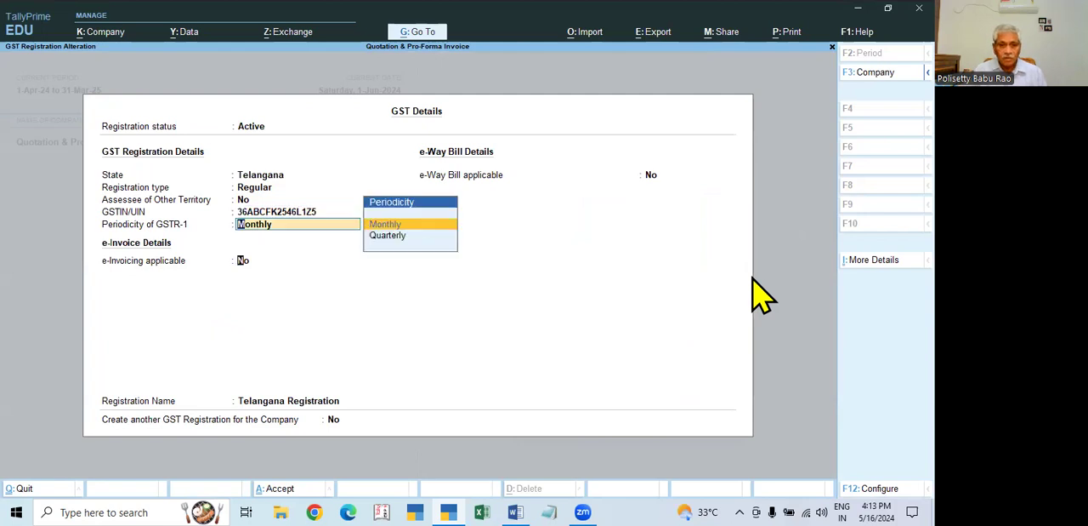
pyautogui.press('Return')
pyautogui.press('Return')
pyautogui.press('Return')
pyautogui.press('Return')
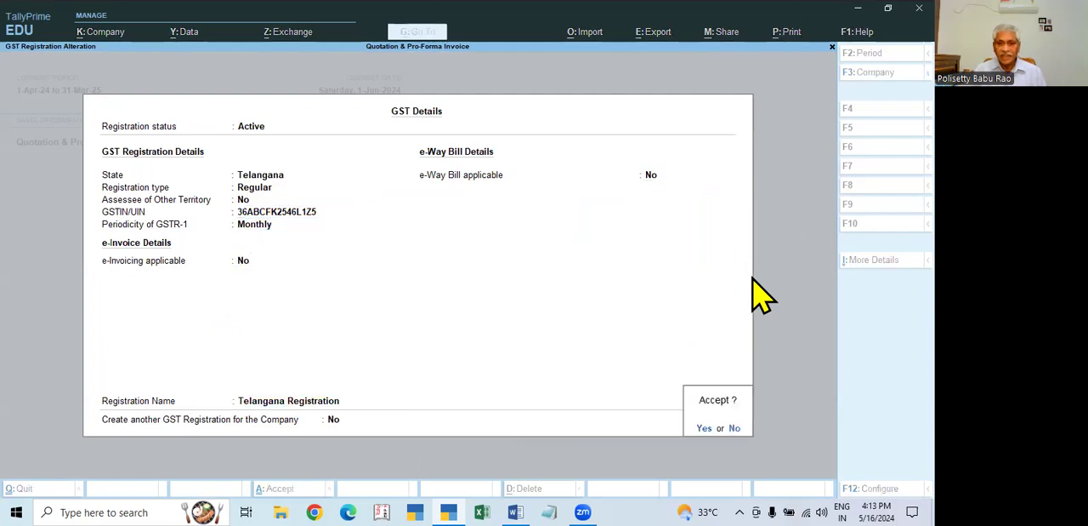
pyautogui.press('Return')
pyautogui.hotkey('ctrl', 'a')
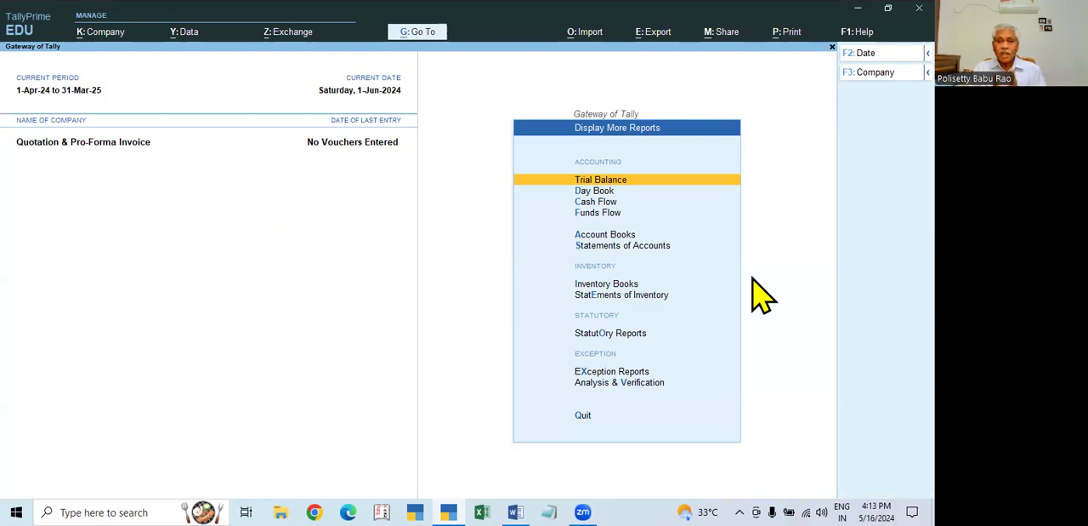
# - Open voucher entry from the Gateway of Tally and examine the full list of voucher types, including inactive ones
pyautogui.press('Escape')
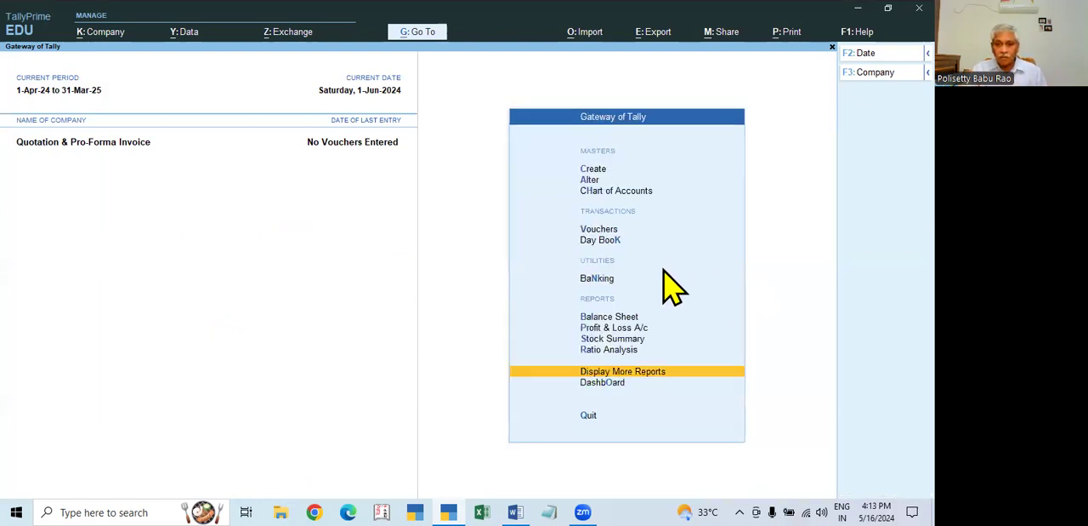
pyautogui.click(601, 232)
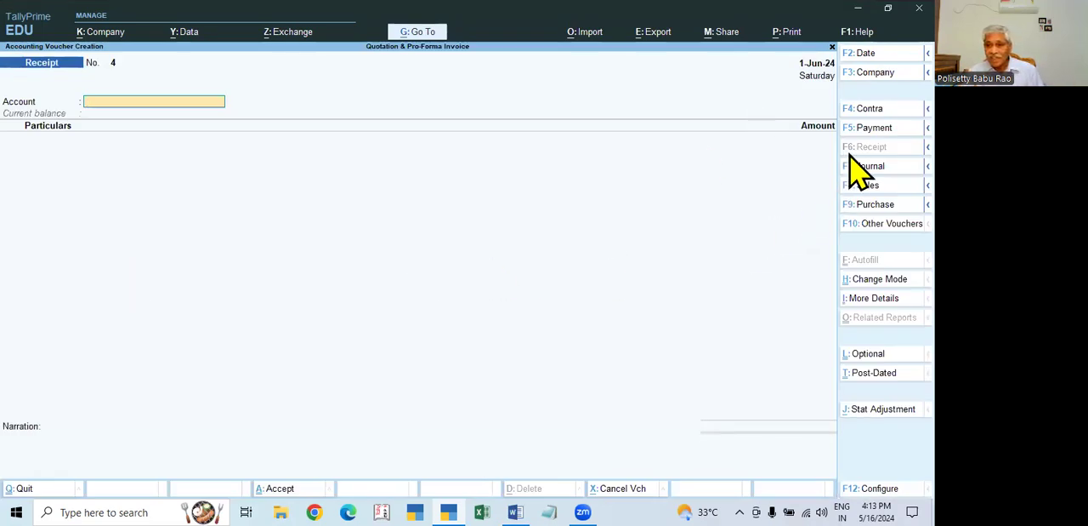
pyautogui.click(872, 225)
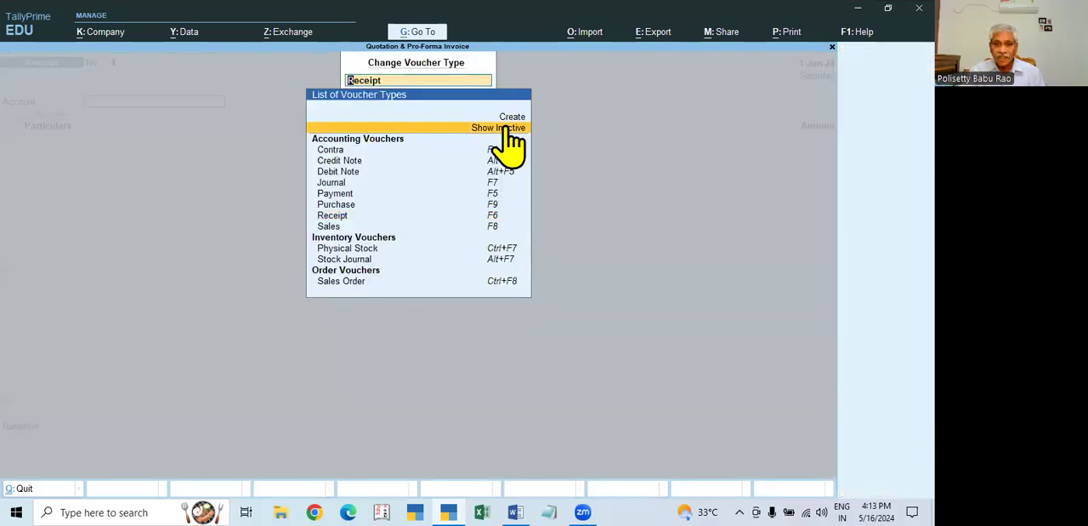
pyautogui.click(510, 128)
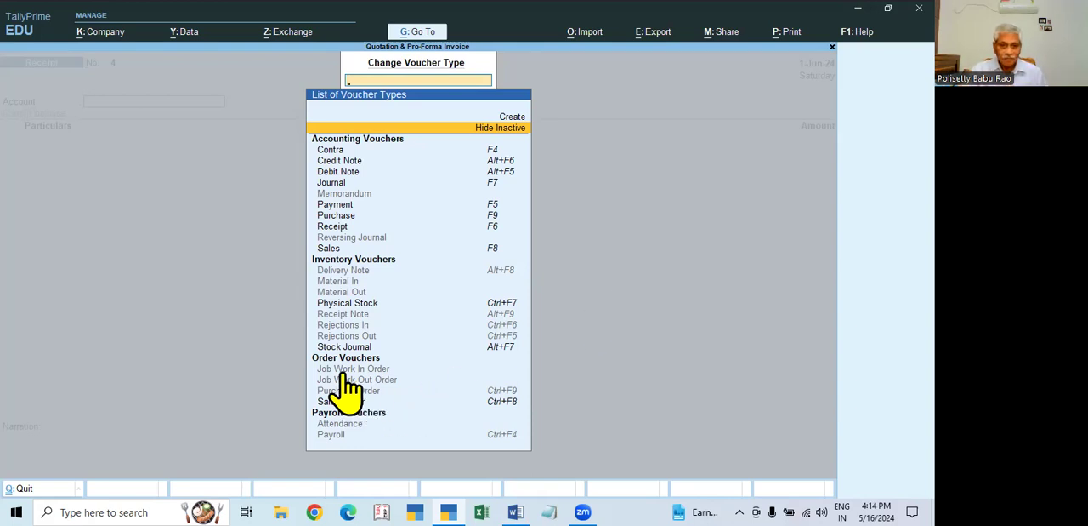
pyautogui.press('Escape')
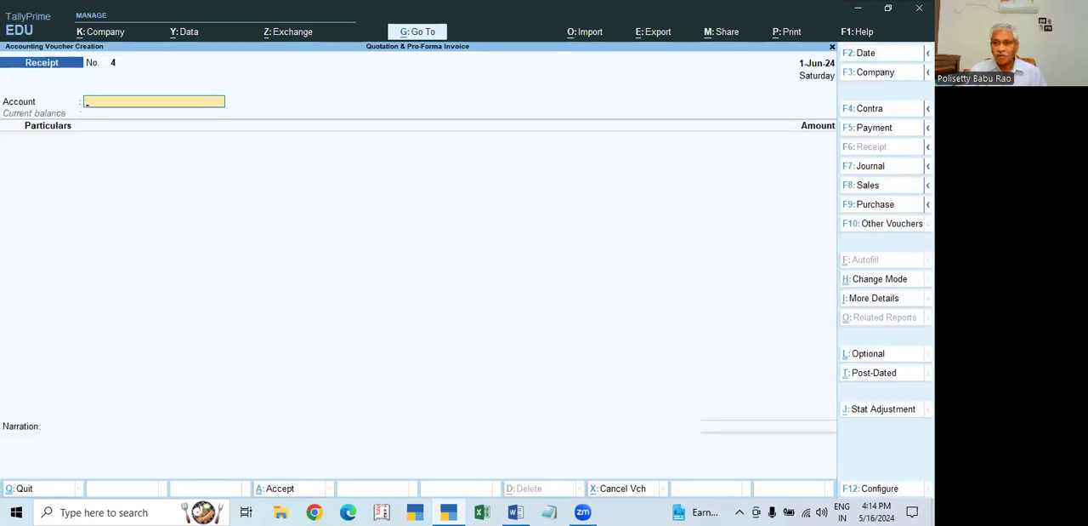
# - Start a Sales voucher and set its voucher date to 31.5
pyautogui.click(928, 185)
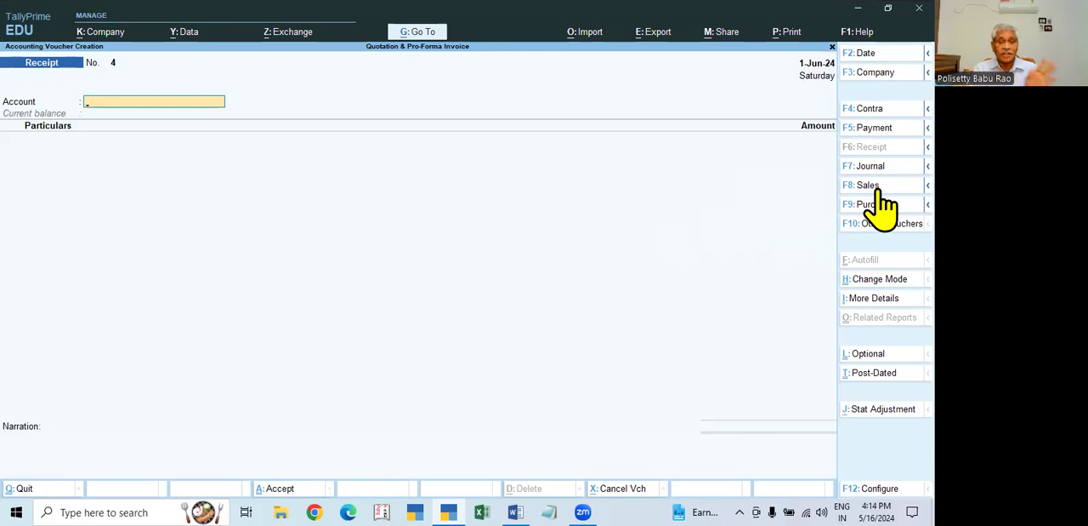
pyautogui.press('Return')
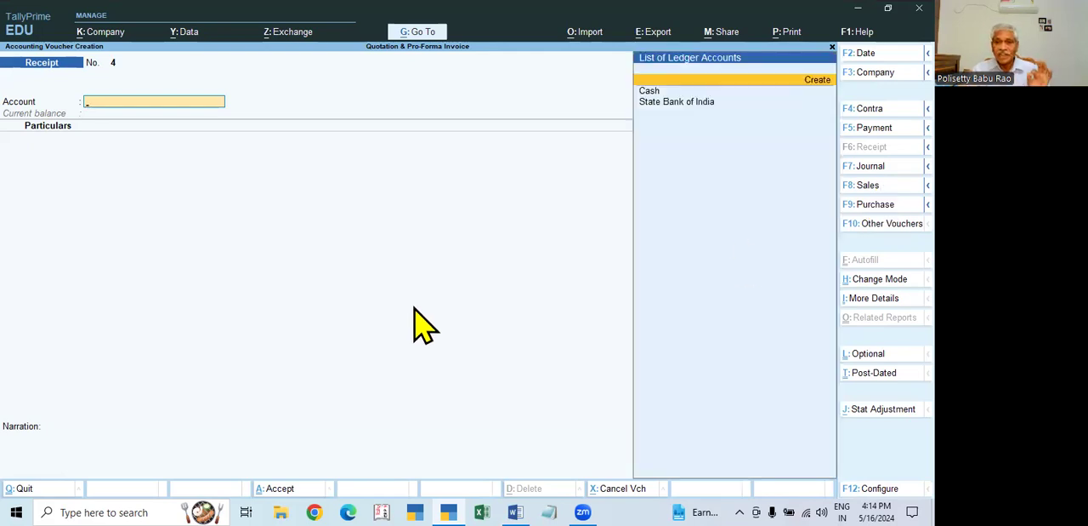
pyautogui.press('Down')
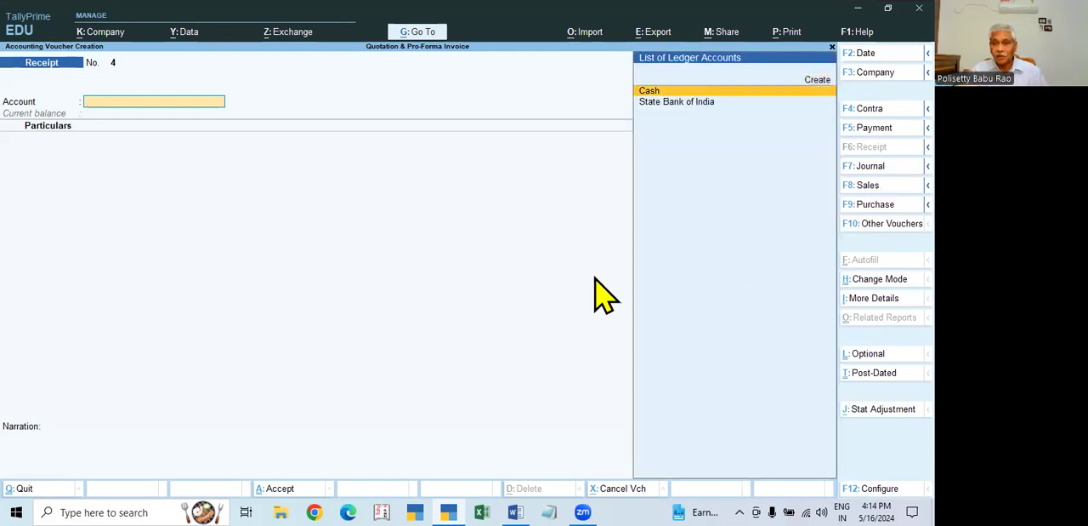
pyautogui.click(872, 185)
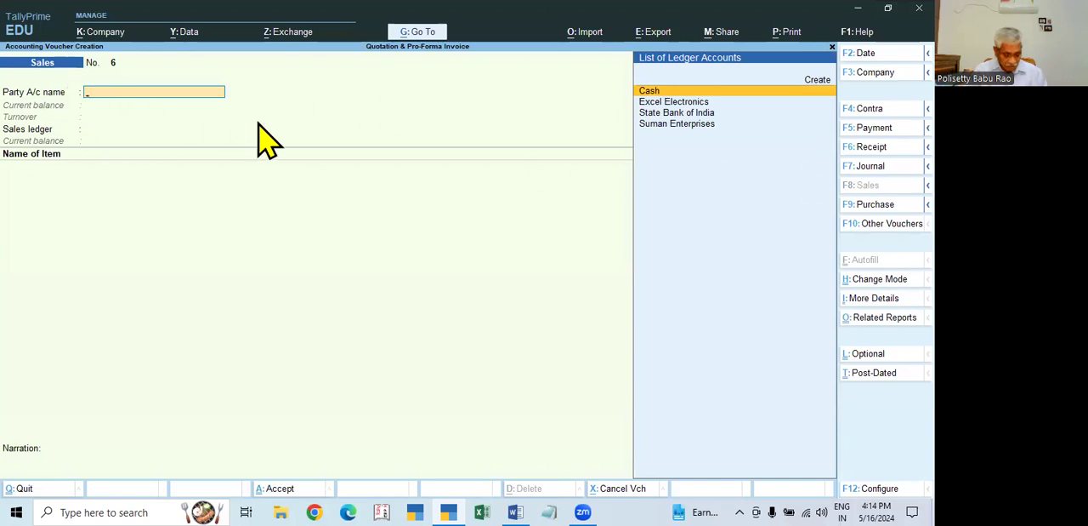
pyautogui.press('F2')
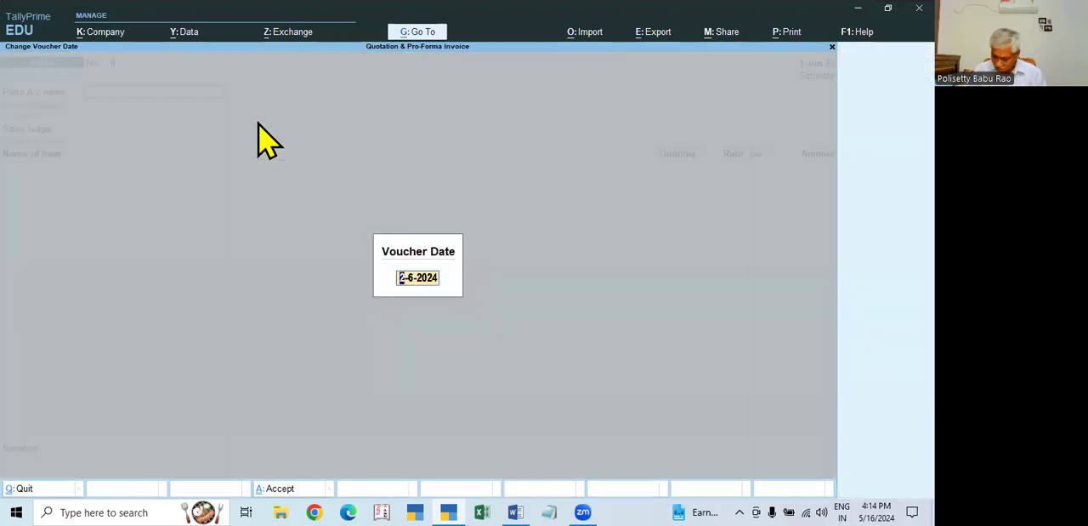
pyautogui.write('31.5')
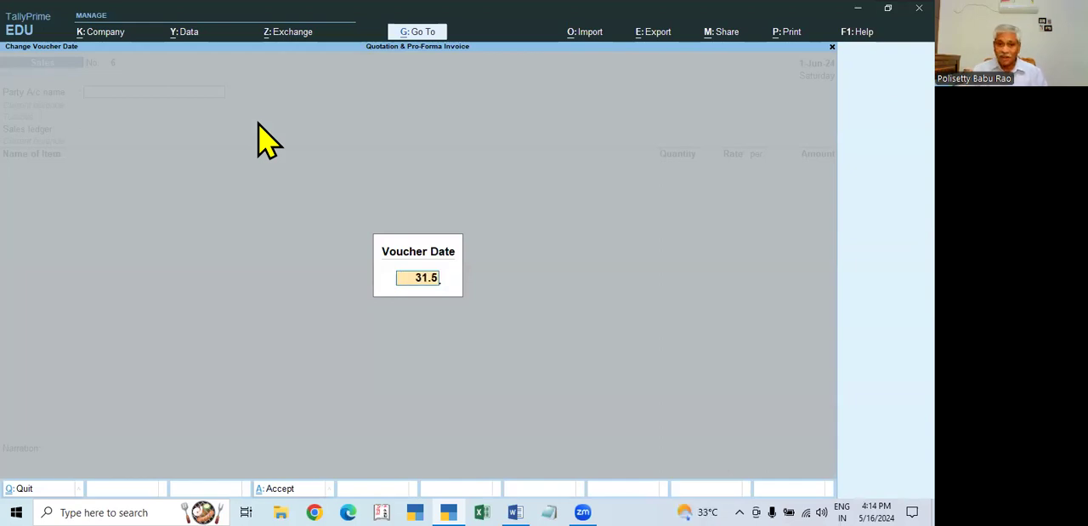
pyautogui.press('Return')
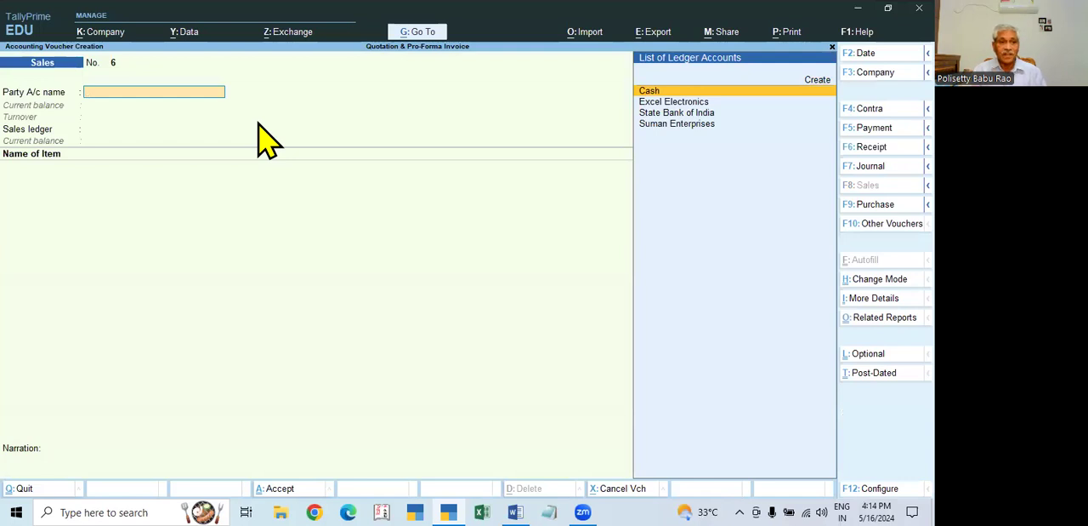
# - Open the Excel Electronics party ledger from the sales voucher, review its tax registration details and accept it unchanged
pyautogui.press('Down')
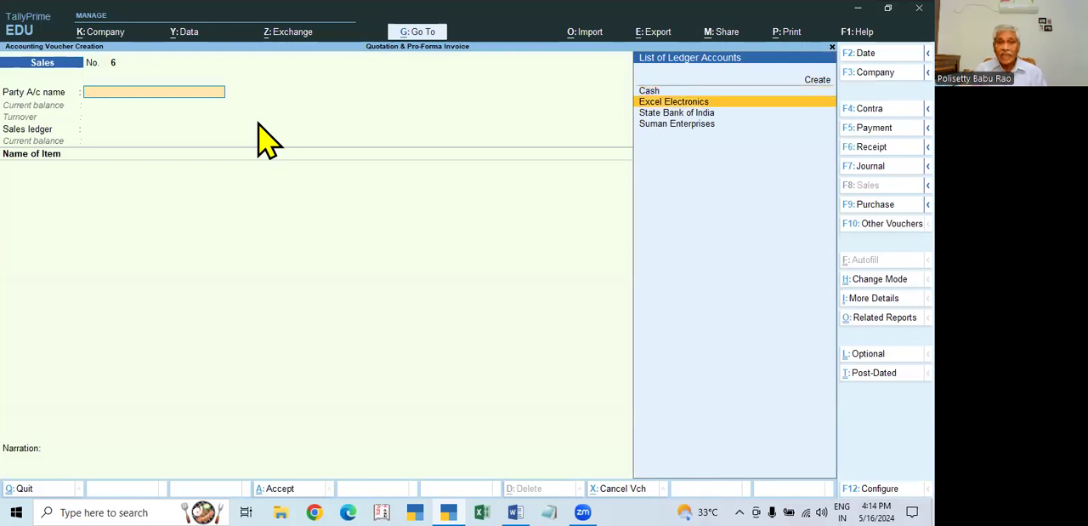
pyautogui.click(671, 105)
pyautogui.press('Escape')
pyautogui.hotkey('ctrl', 'Return')
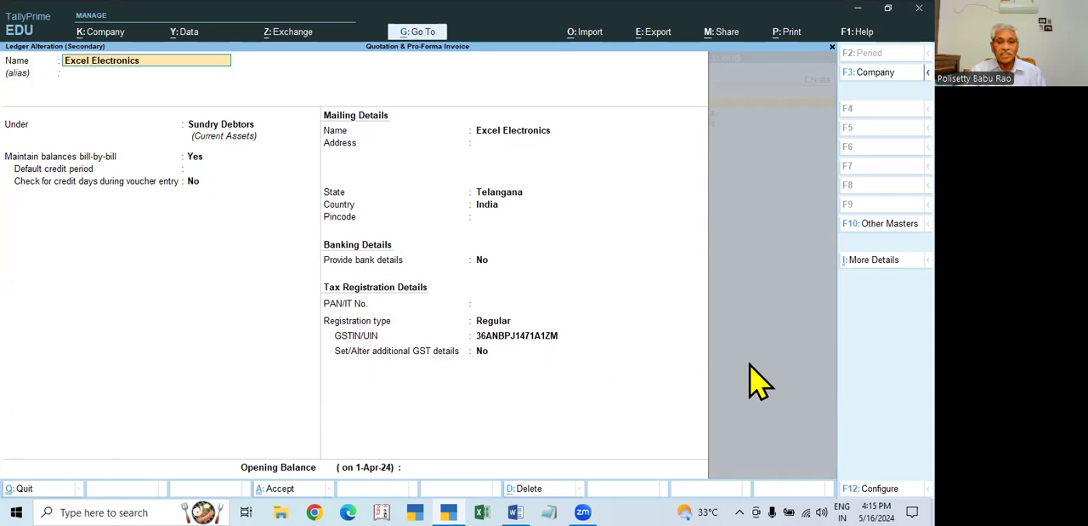
pyautogui.hotkey('ctrl', 'a')
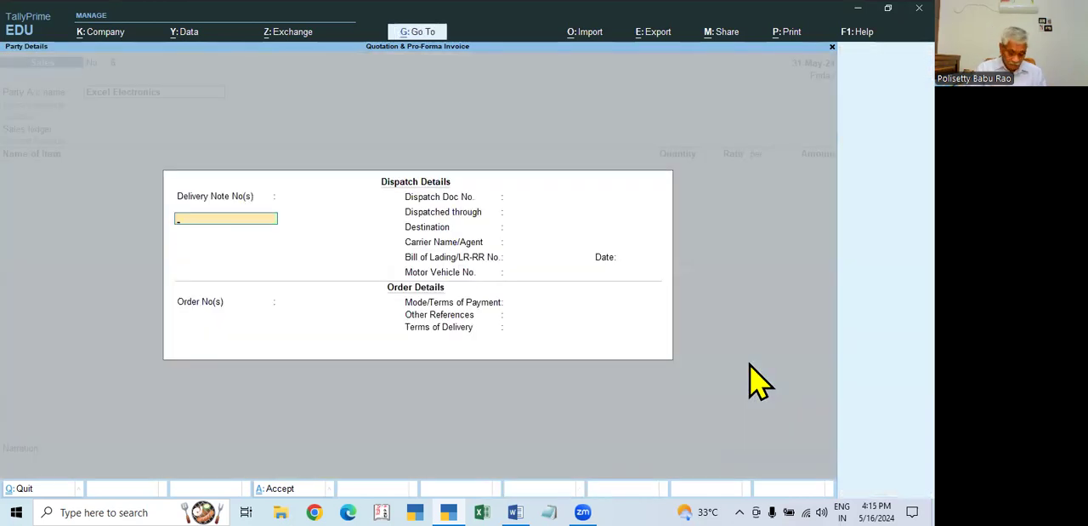
# - Reopen the dispatch details for Excel Electronics, leave the delivery and dispatch fields blank and set the order number to Not Applicable
pyautogui.press('Escape')
pyautogui.press('y')
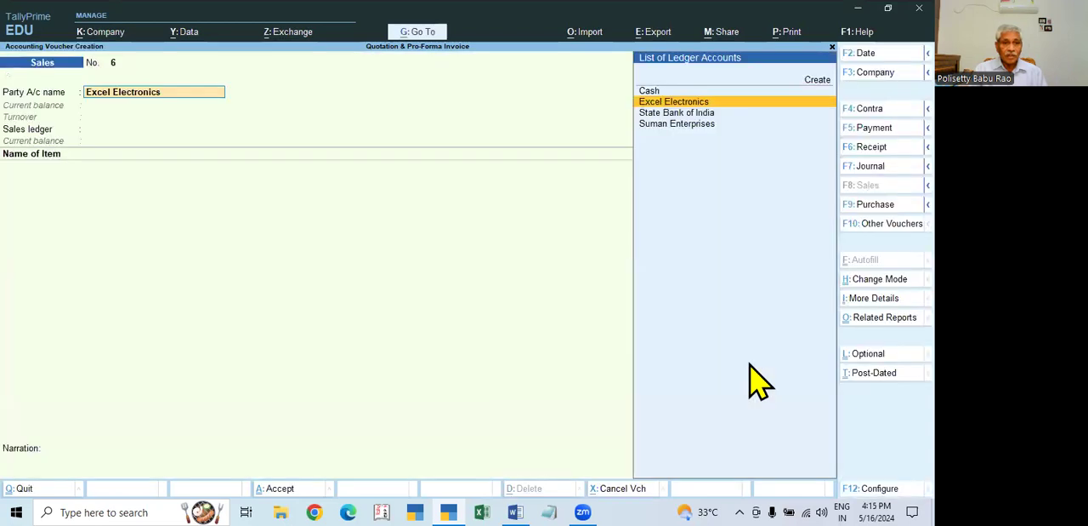
pyautogui.press('Return')
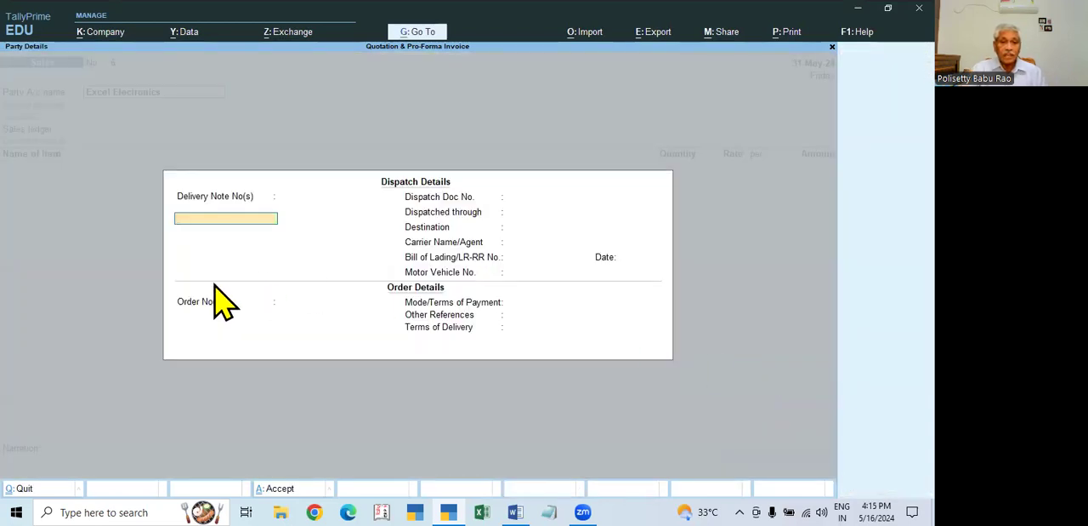
pyautogui.click(466, 214)
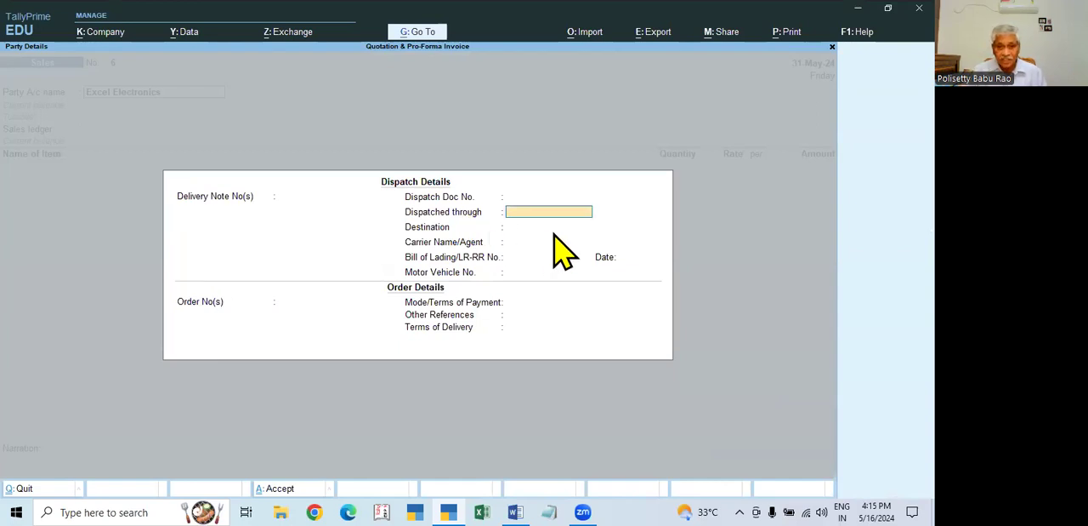
pyautogui.press('Return')
pyautogui.press('Return')
pyautogui.press('Return')
pyautogui.press('Return')
pyautogui.press('Return')
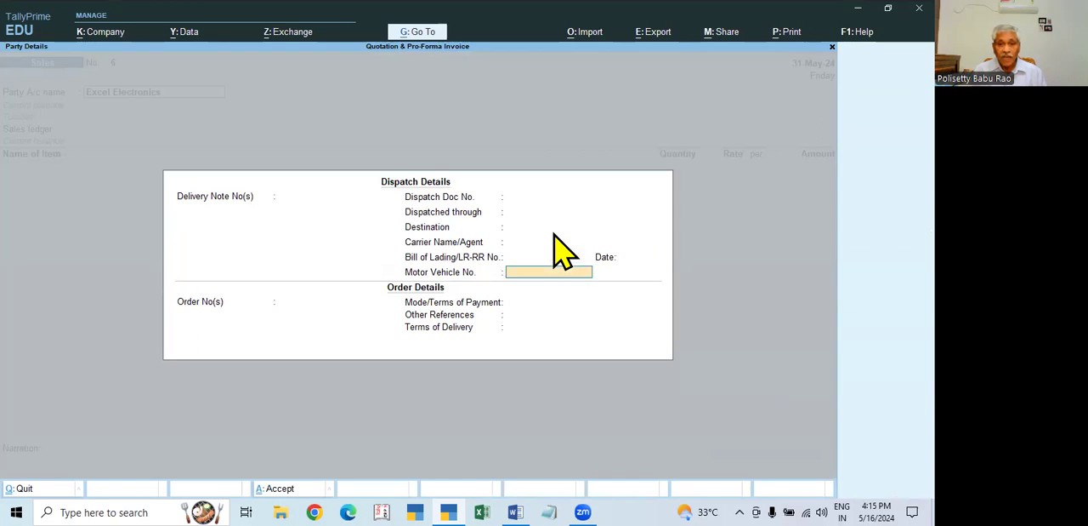
pyautogui.press('Return')
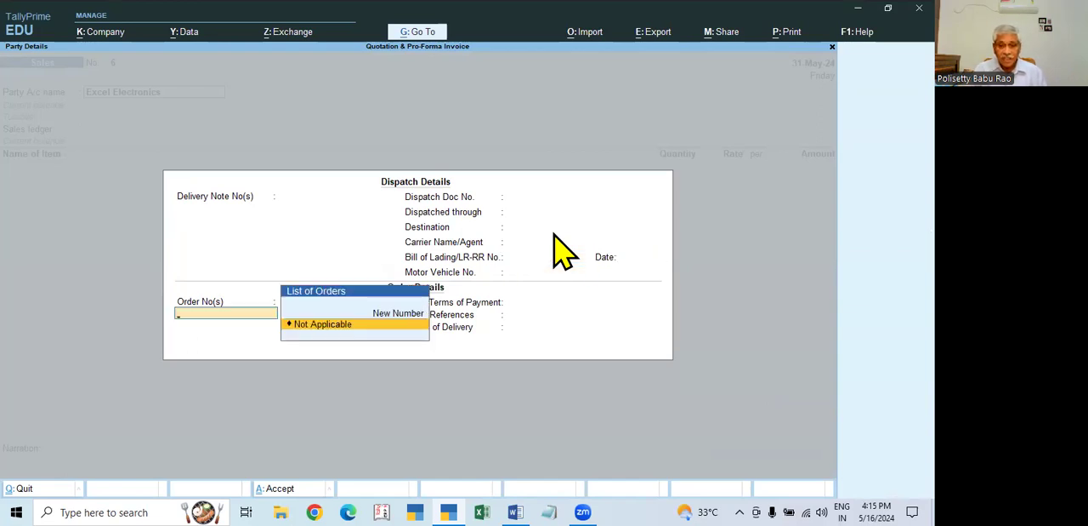
pyautogui.press('Return')
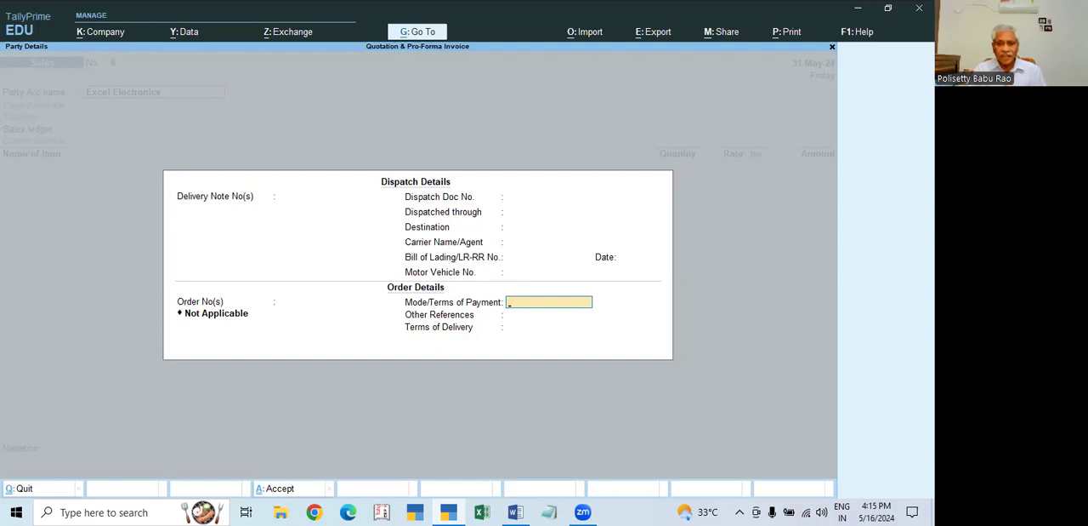
# - Set the payment mode to Cheque, the other reference to the contact person's name and the terms of delivery to 5 Days, accepting the party details
pyautogui.write('Ch')
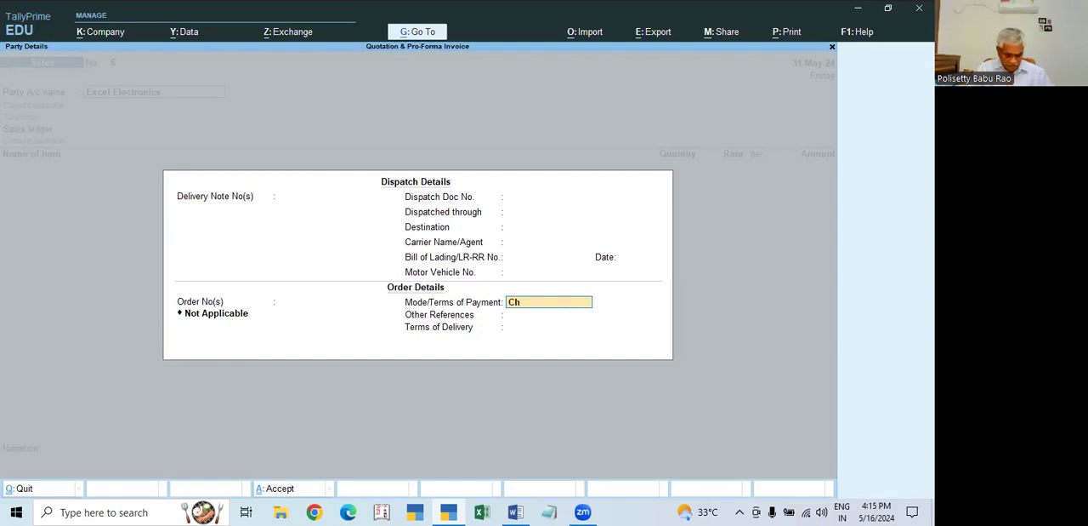
pyautogui.write('eque')
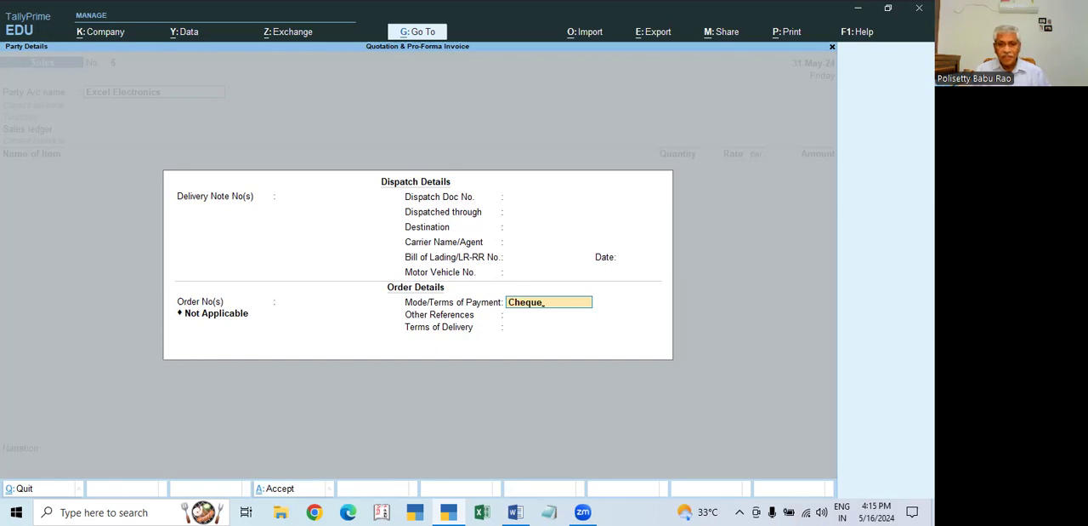
pyautogui.press('Return')
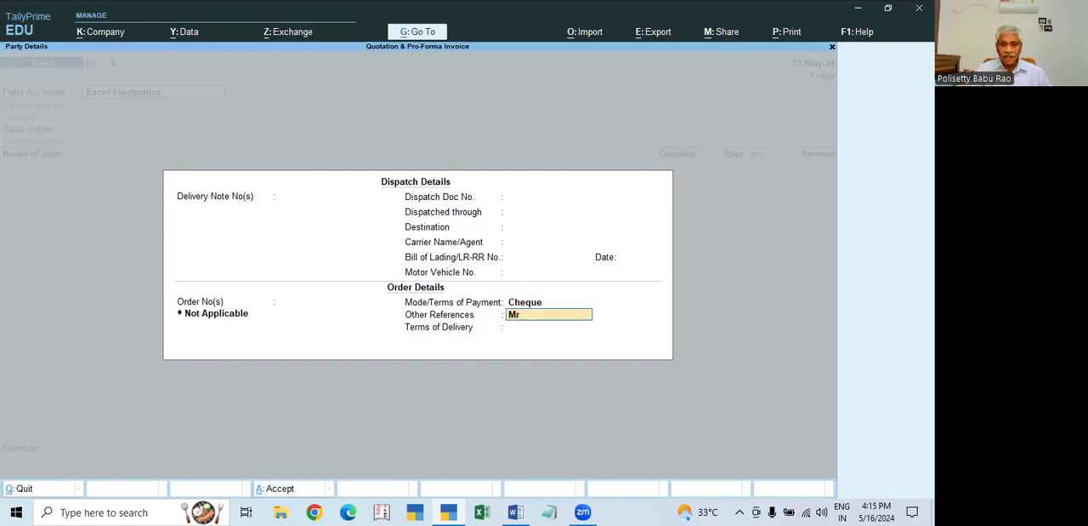
pyautogui.write('Mr b')
pyautogui.press('BackSpace')
pyautogui.write('Babu')
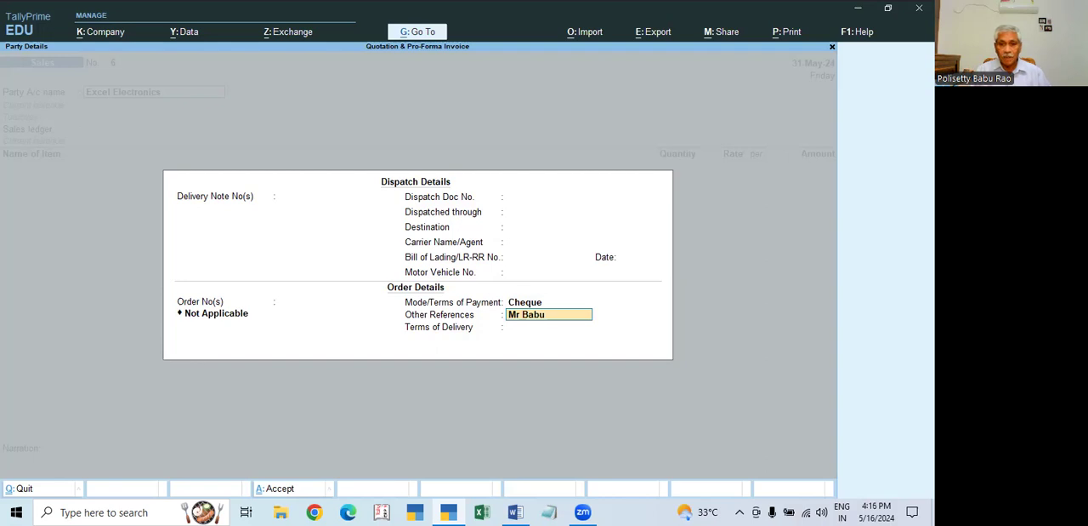
pyautogui.press('Return')
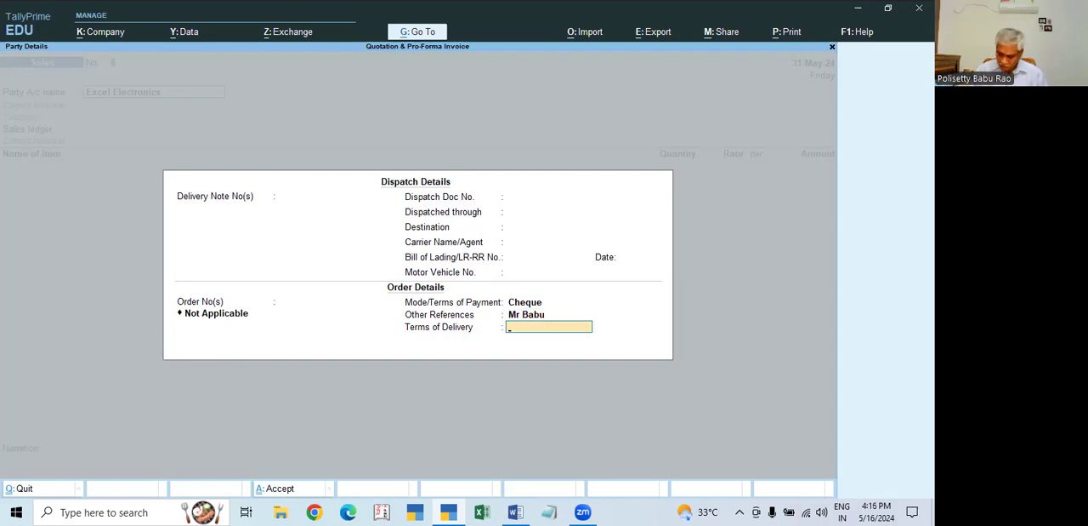
pyautogui.write('5 Days')
pyautogui.press('Return')
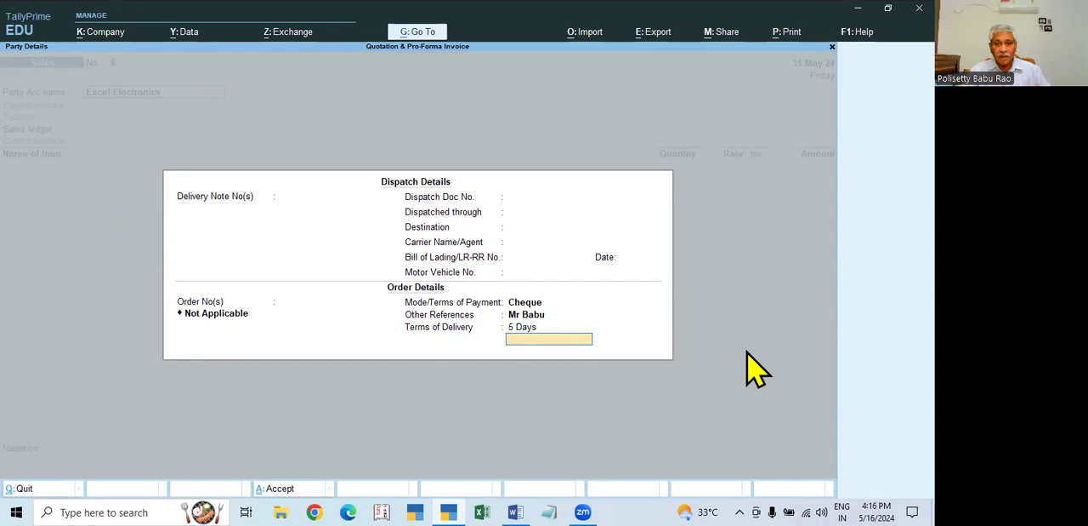
pyautogui.press('Escape')
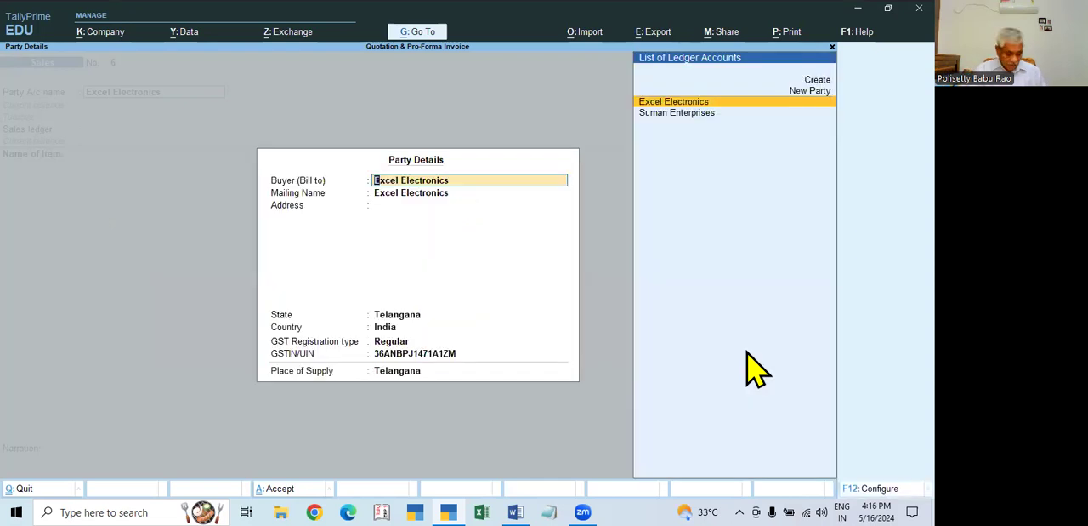
pyautogui.hotkey('ctrl', 'a')
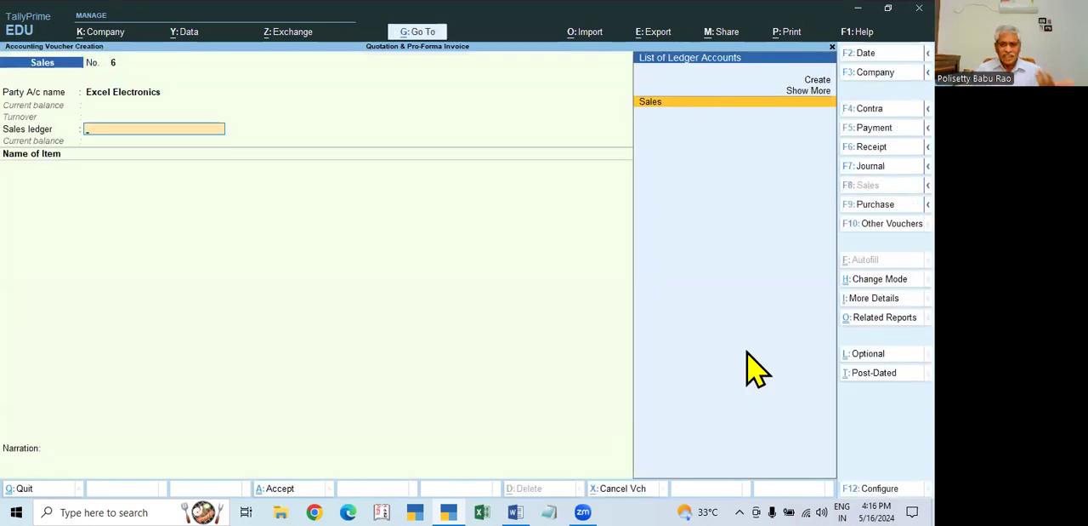
# - Choose Sales as the sales ledger and add Dell Laptop as the first item, with its order number Not Applicable
pyautogui.press('Return')
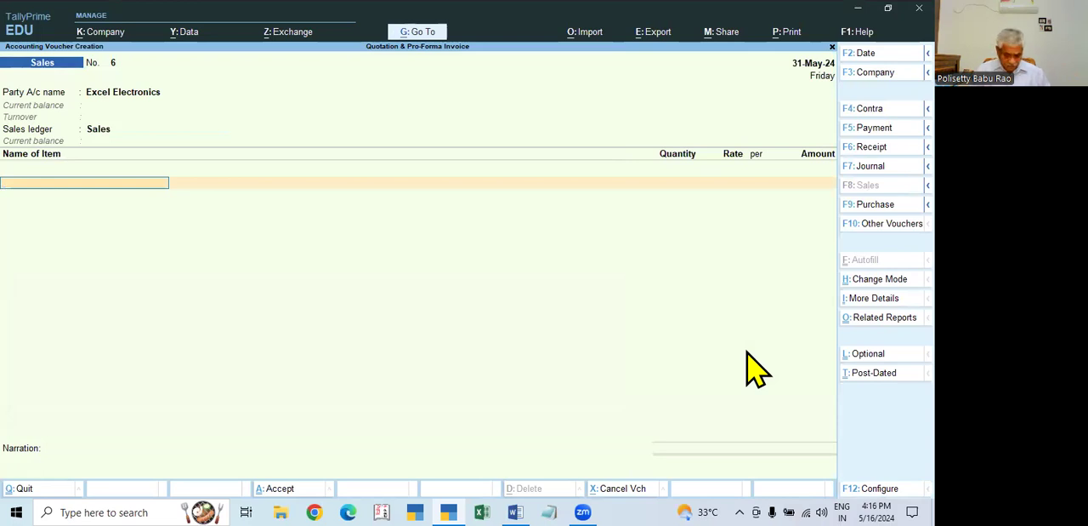
pyautogui.press('Down')
pyautogui.press('Down')
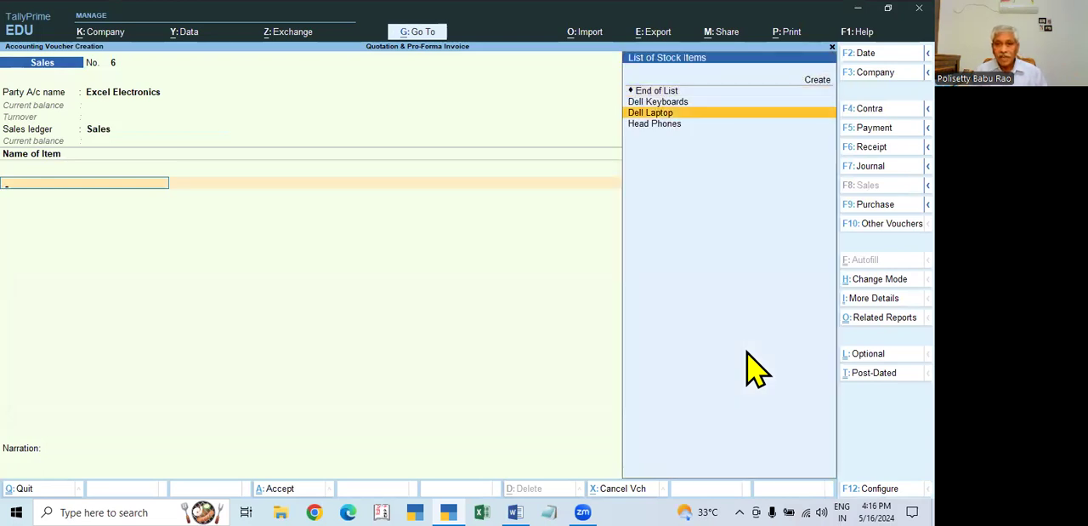
pyautogui.press('Return')
pyautogui.press('Return')
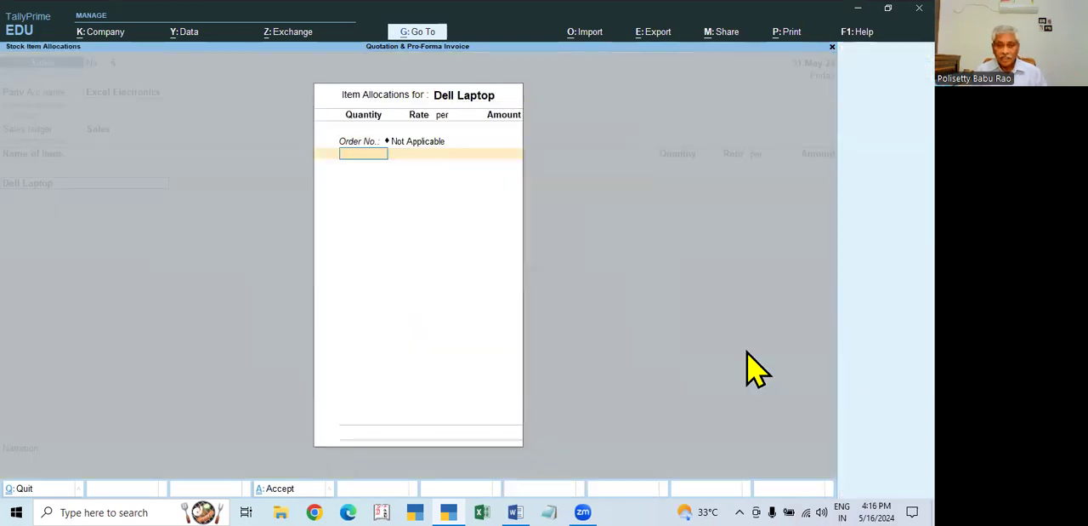
# - Open the Dell Laptop stock item from the voucher, review its HSN/SAC and GST rate details, and accept it unchanged
pyautogui.press('BackSpace')
pyautogui.press('BackSpace')
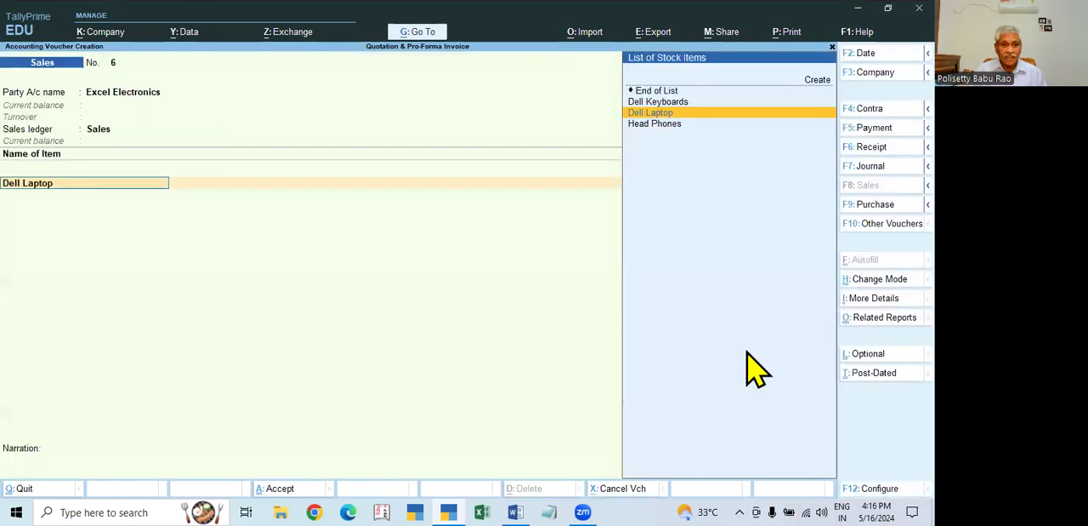
pyautogui.hotkey('ctrl', 'Return')
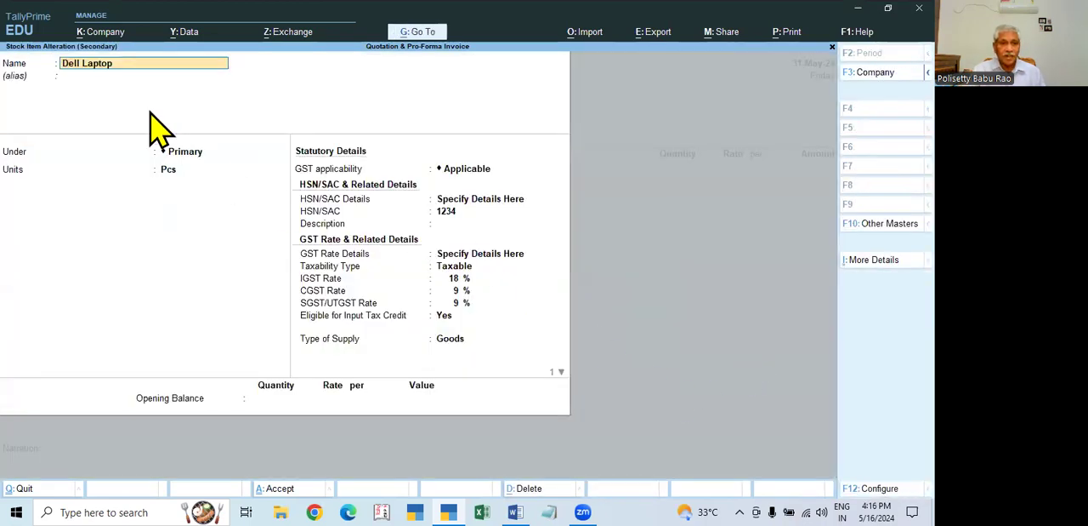
pyautogui.click(484, 202)
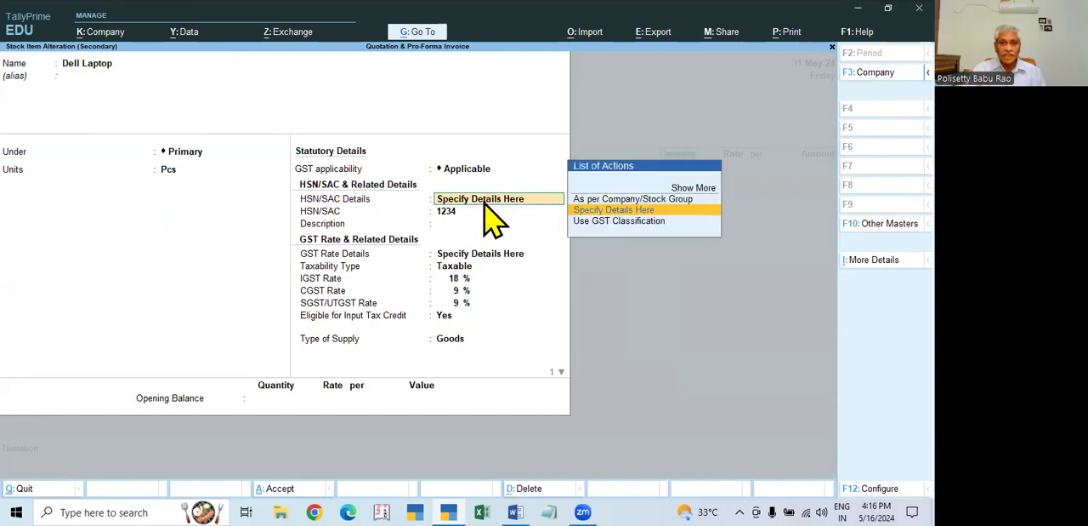
pyautogui.press('Return')
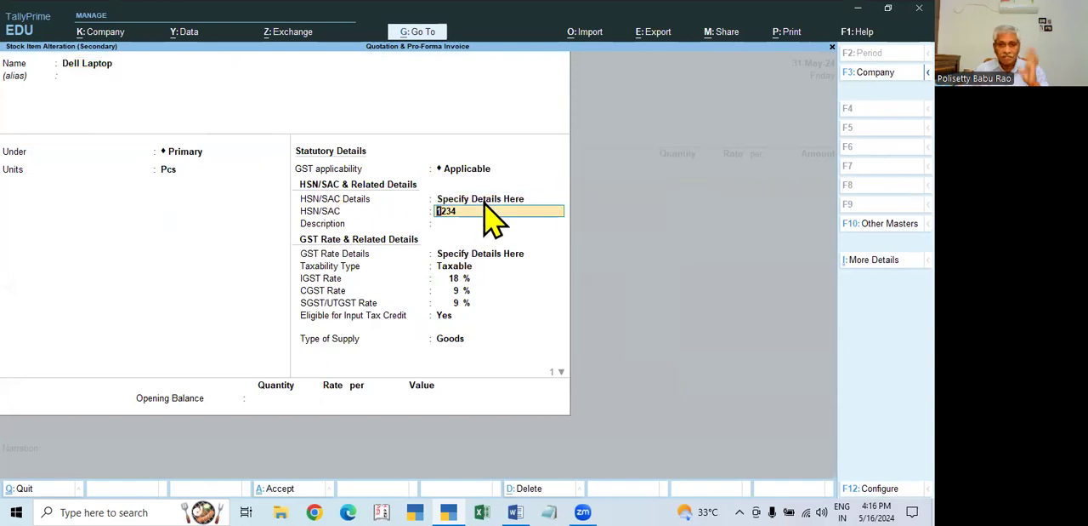
pyautogui.press('Return')
pyautogui.press('Return')
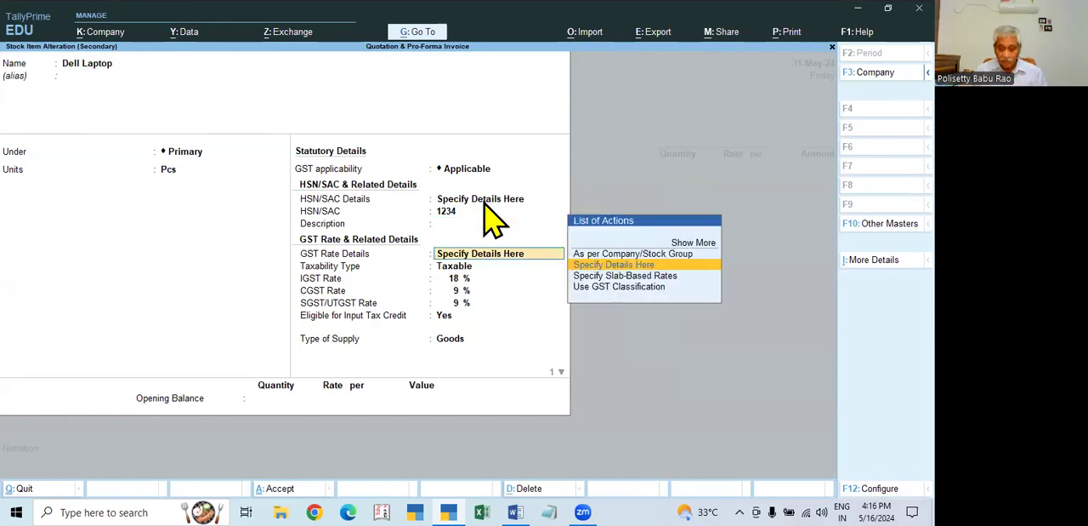
pyautogui.press('Return')
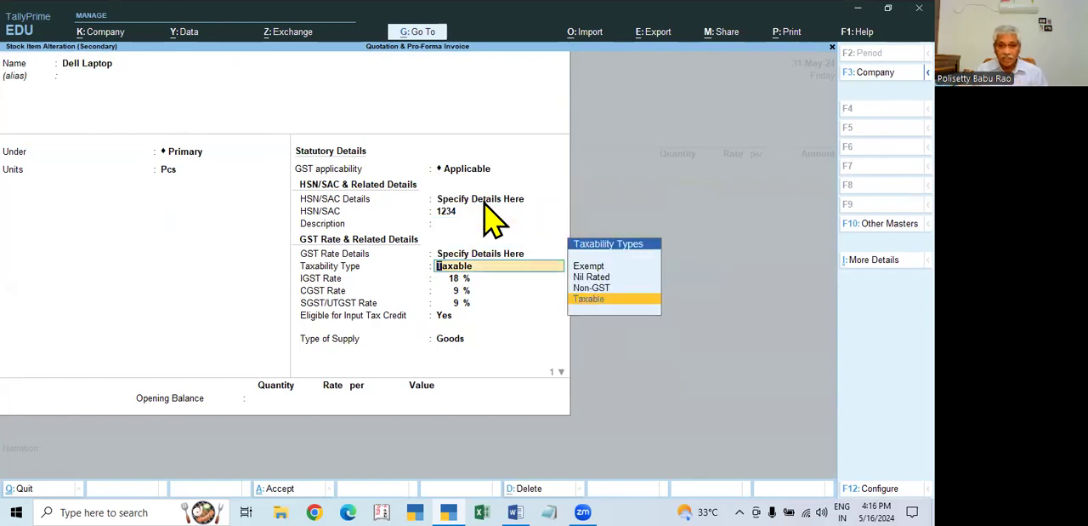
pyautogui.press('Return')
pyautogui.press('Return')
pyautogui.press('Return')
pyautogui.press('Return')
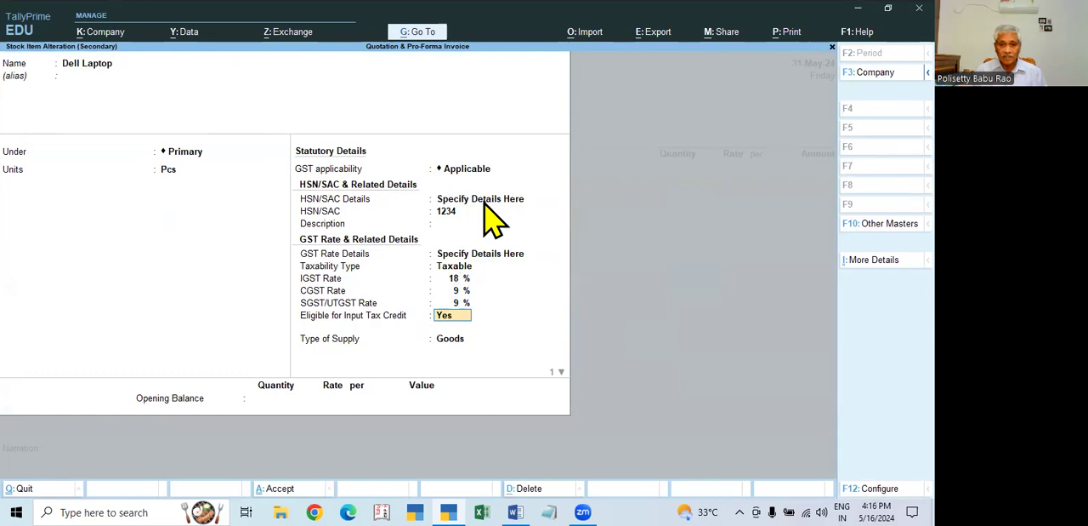
pyautogui.press('Return')
pyautogui.press('Return')
pyautogui.press('Return')
pyautogui.press('Return')
pyautogui.press('Return')
pyautogui.press('Return')
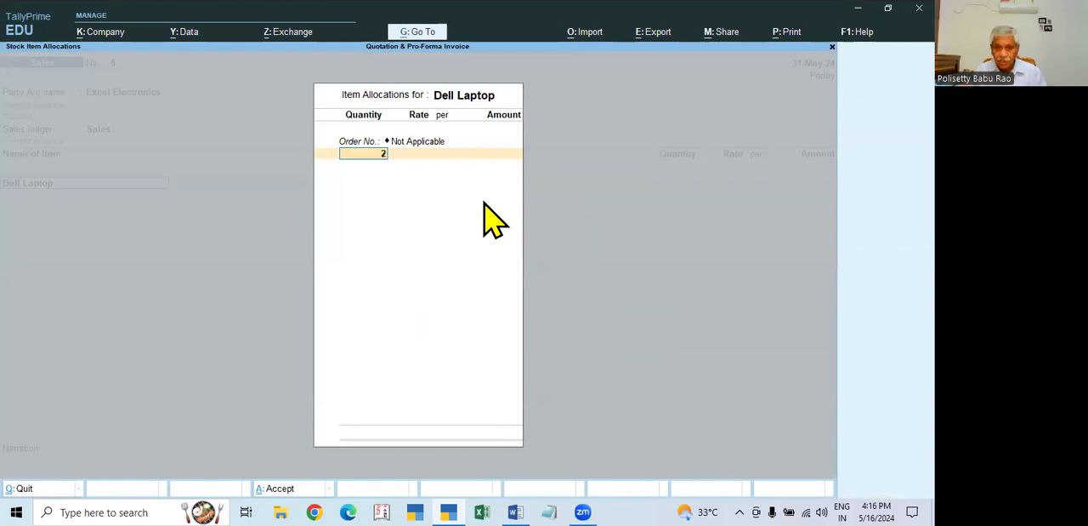
# - Allocate 20 Pcs of Dell Laptop at a rate of 26,500 per piece and end its allocation list
pyautogui.write('20')
pyautogui.press('Return')
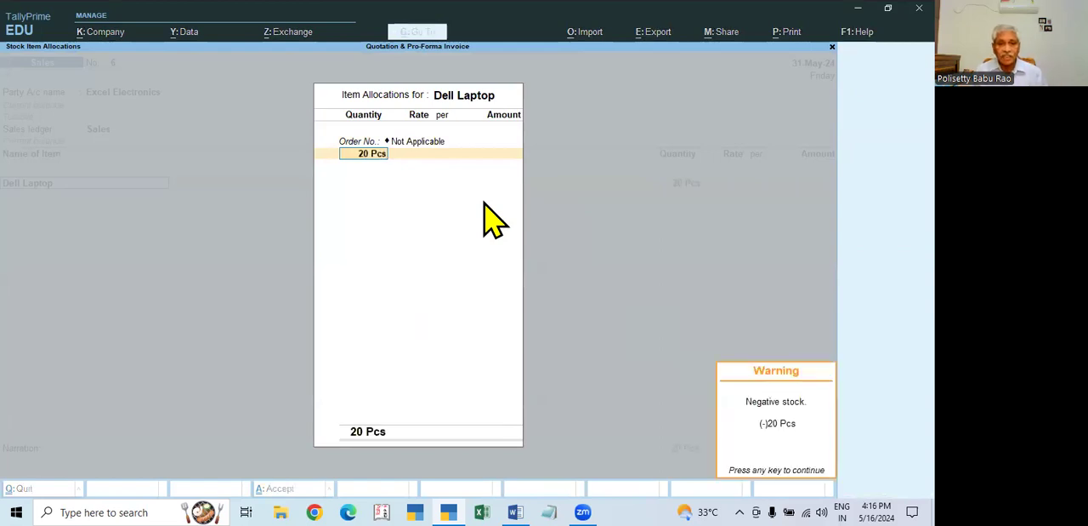
pyautogui.press('Return')
pyautogui.write('26,500')
pyautogui.press('Return')
pyautogui.press('Return')
pyautogui.press('Return')
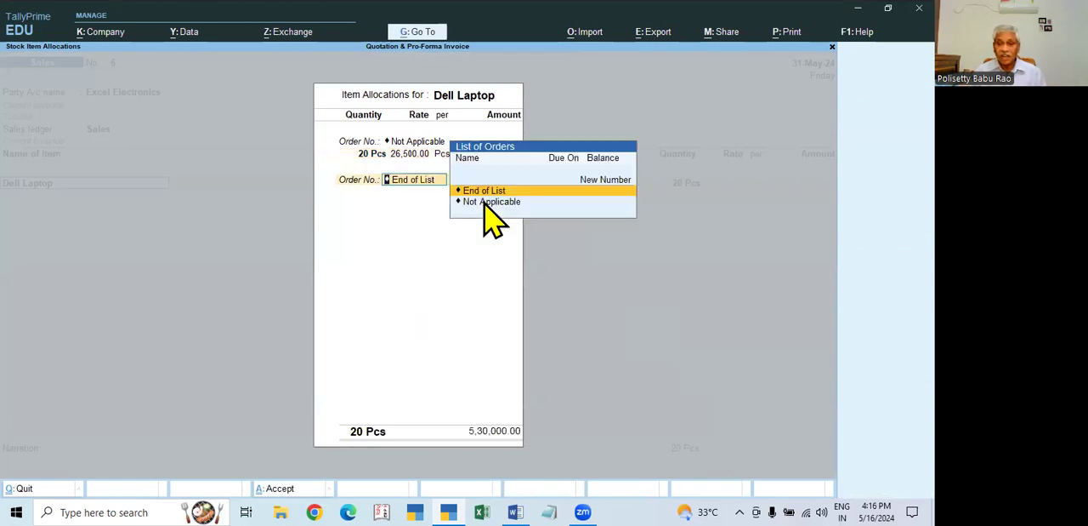
pyautogui.press('Return')
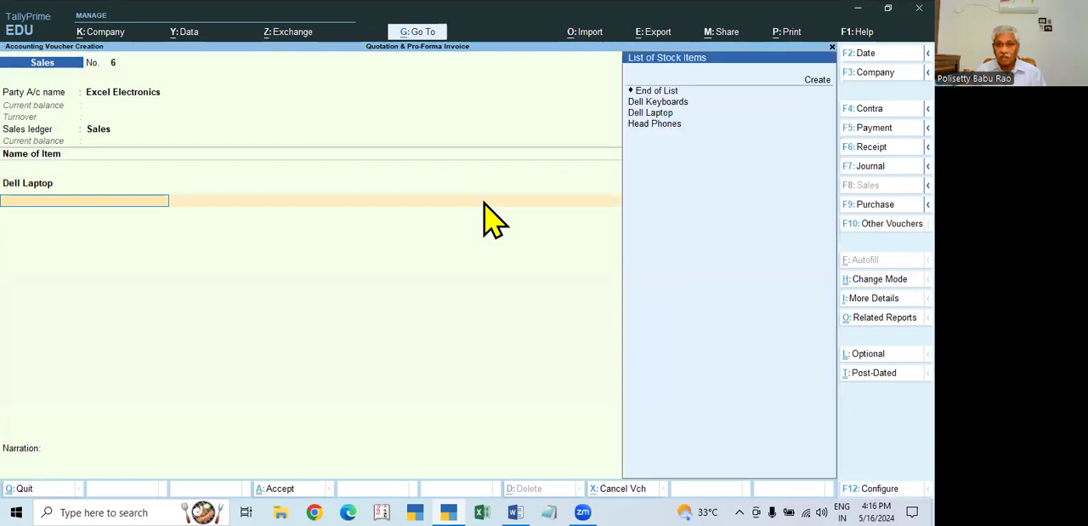
# - Add 50 Pcs of Dell Keyboards at a rate of 280 per piece with no order number, and end the item list
pyautogui.press('Down')
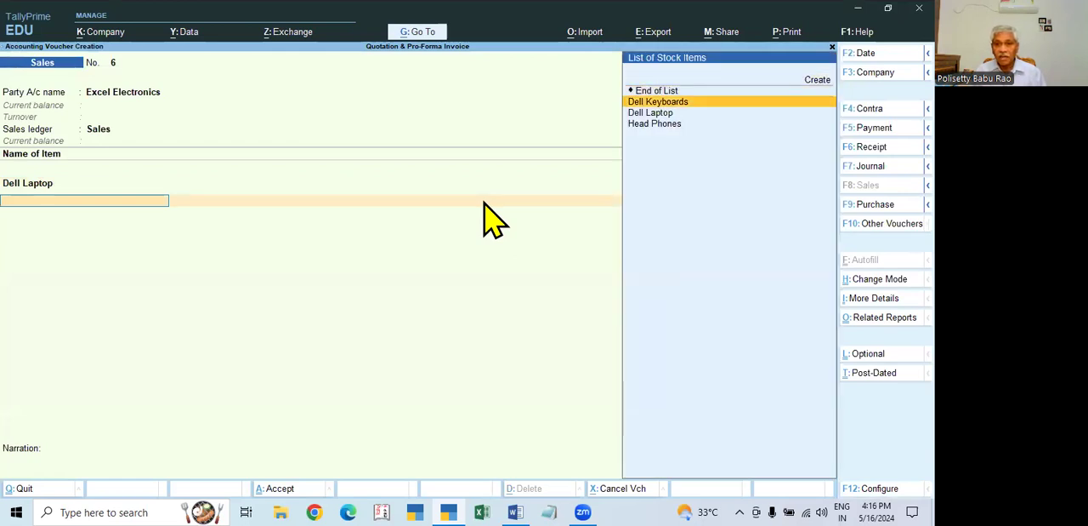
pyautogui.press('Return')
pyautogui.press('Return')
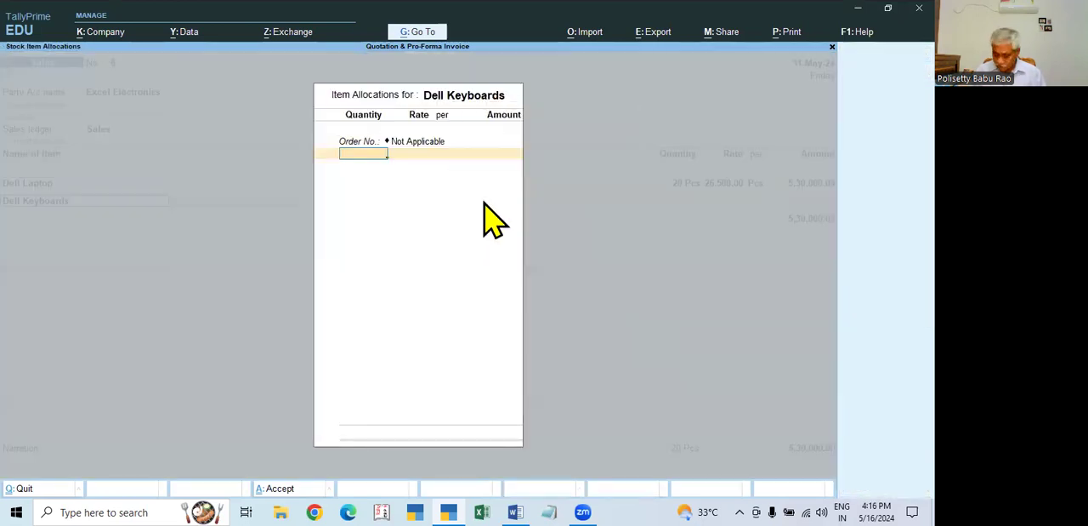
pyautogui.press('Return')
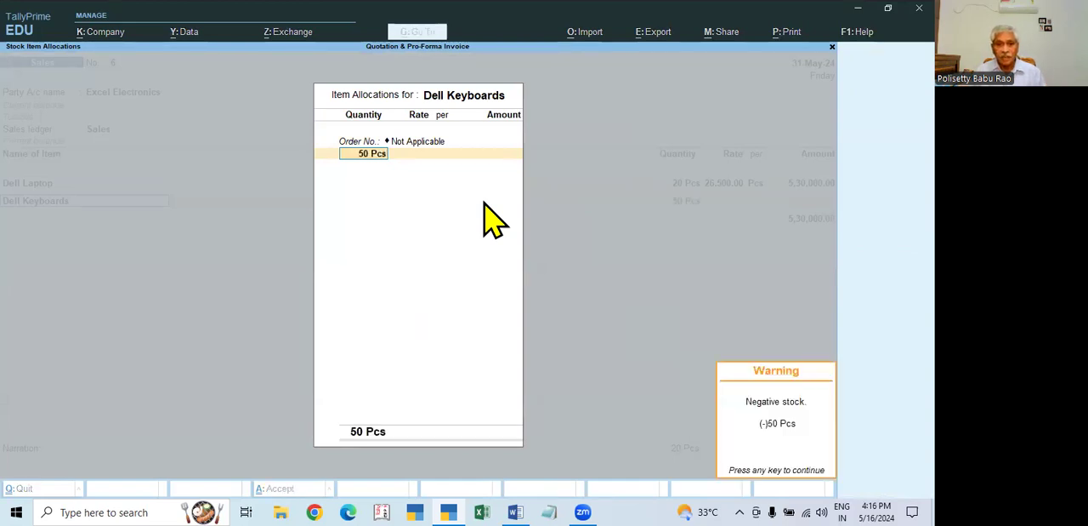
pyautogui.press('Return')
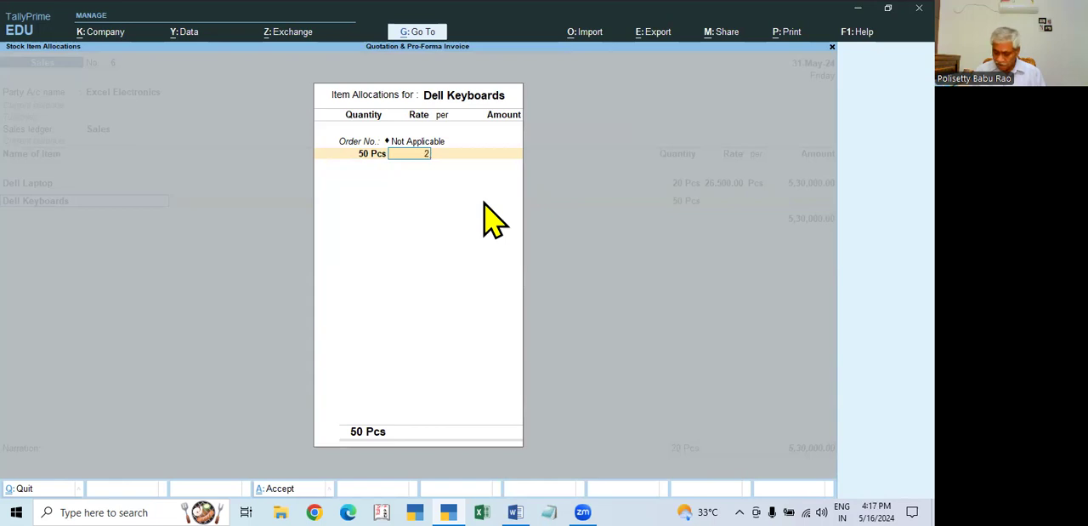
pyautogui.press('BackSpace')
pyautogui.press('BackSpace')
pyautogui.write('280')
pyautogui.press('Return')
pyautogui.press('Return')
pyautogui.press('Return')
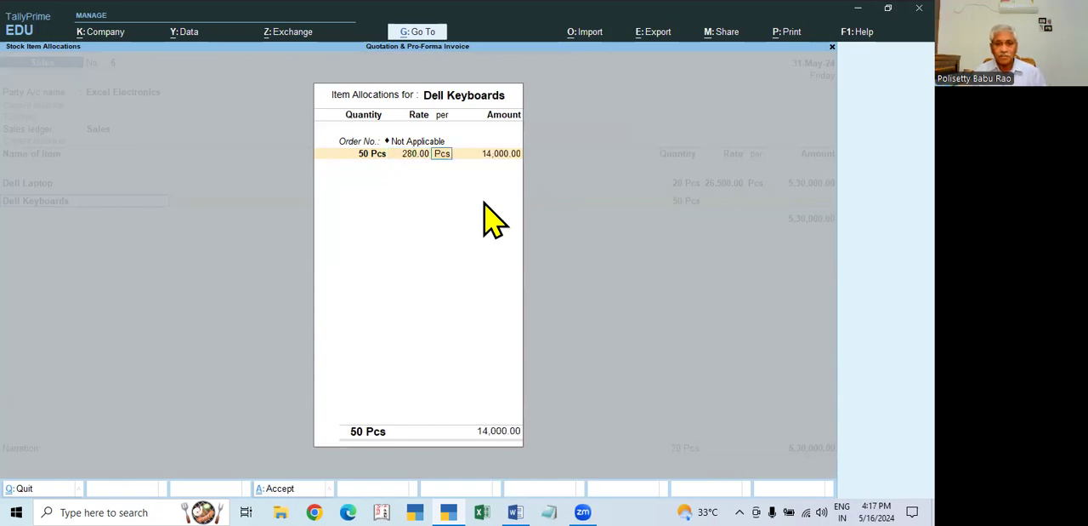
pyautogui.press('Return')
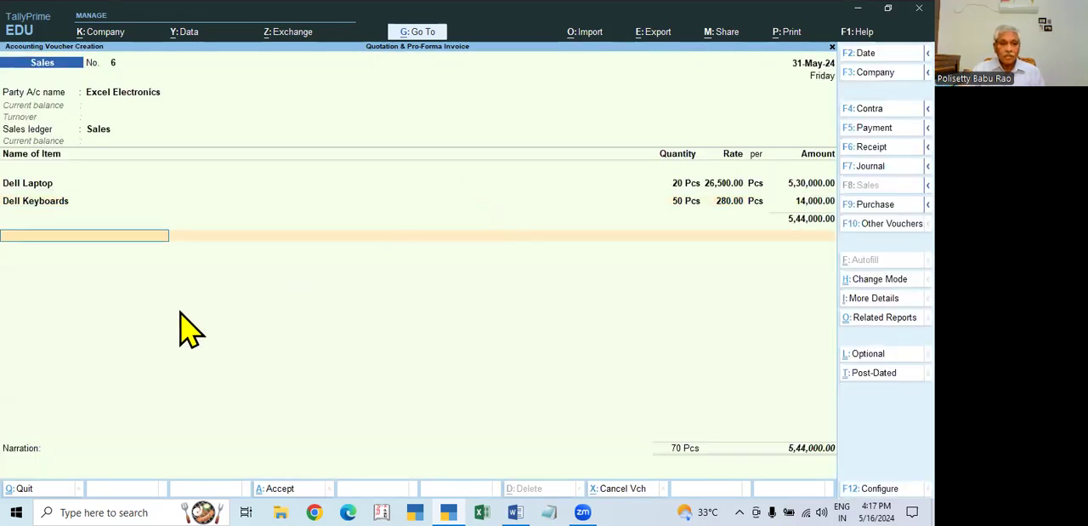
pyautogui.press('Return')
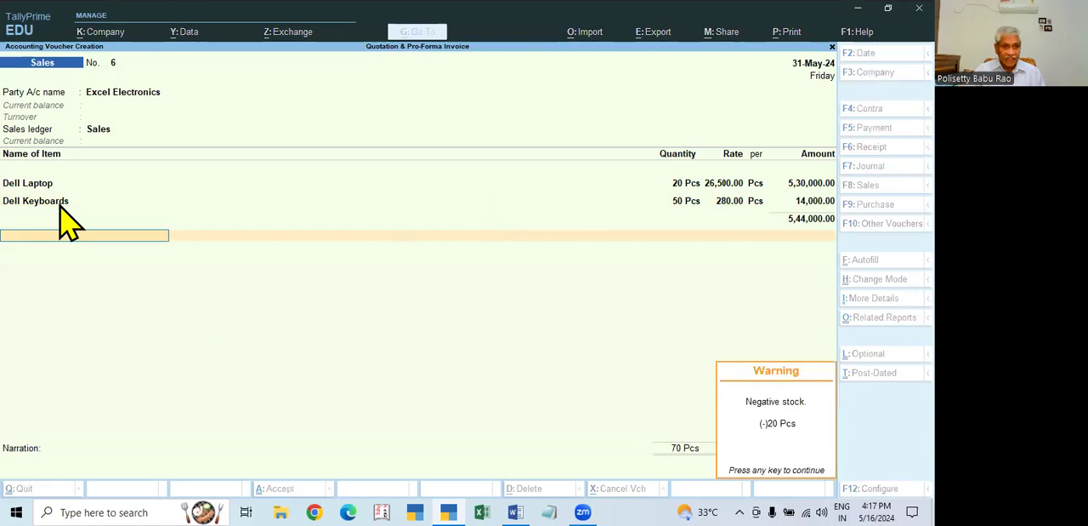
# - Open the Dell Keyboards stock item from the voucher, review its HSN/SAC and GST rate details, and accept it and its allocation unchanged
pyautogui.press('Up')
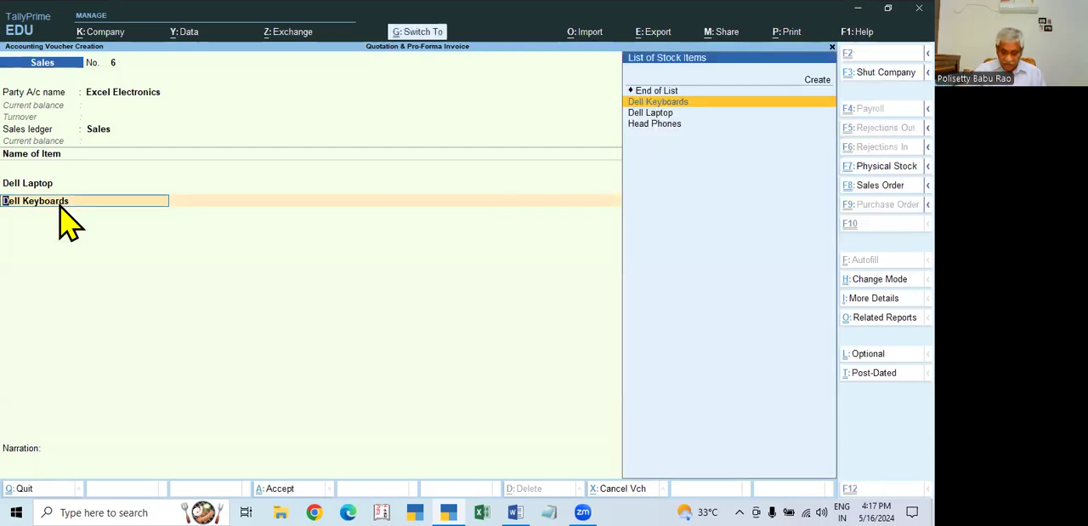
pyautogui.hotkey('ctrl', 'Return')
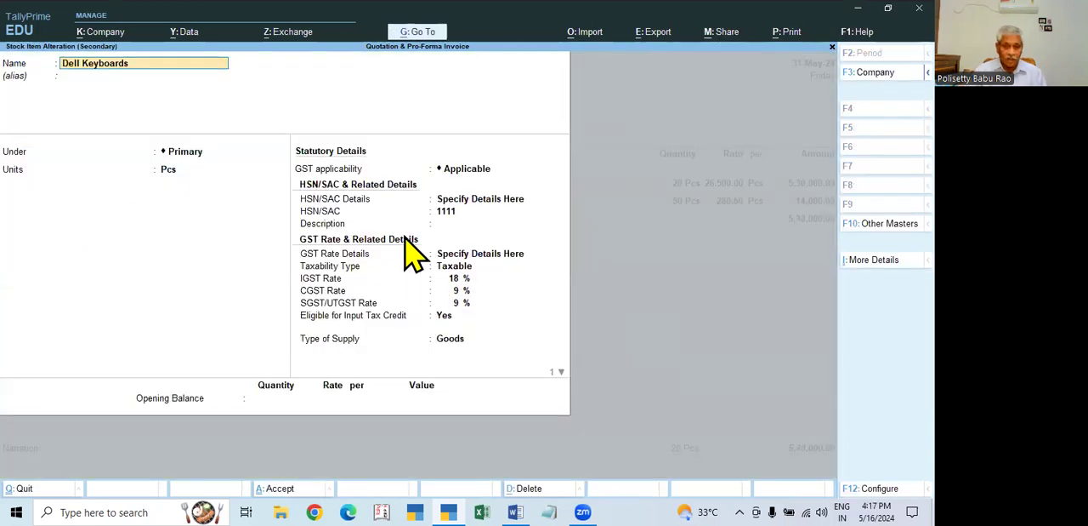
pyautogui.press('ctrl')
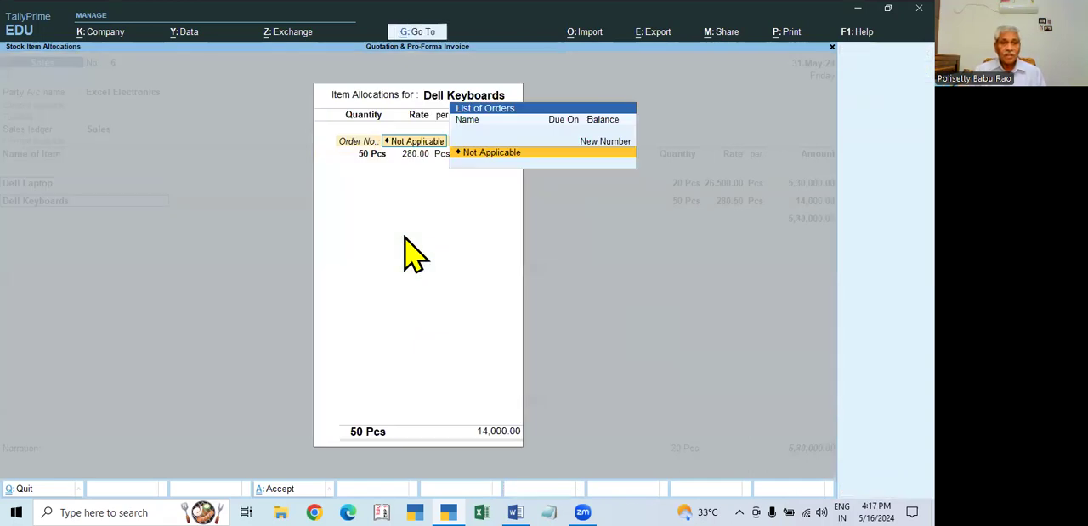
pyautogui.press('Return')
pyautogui.press('Return')
pyautogui.press('Return')
pyautogui.press('Return')
pyautogui.press('Return')
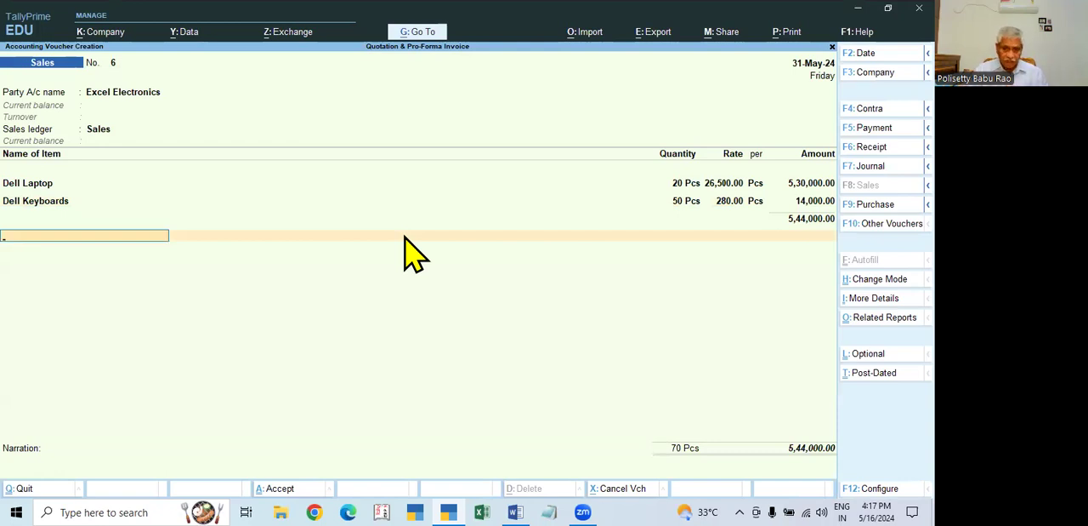
# - Add the CGST ledger below the items, reviewing its tax type in the ledger master and accepting it unchanged
pyautogui.write('CGST')
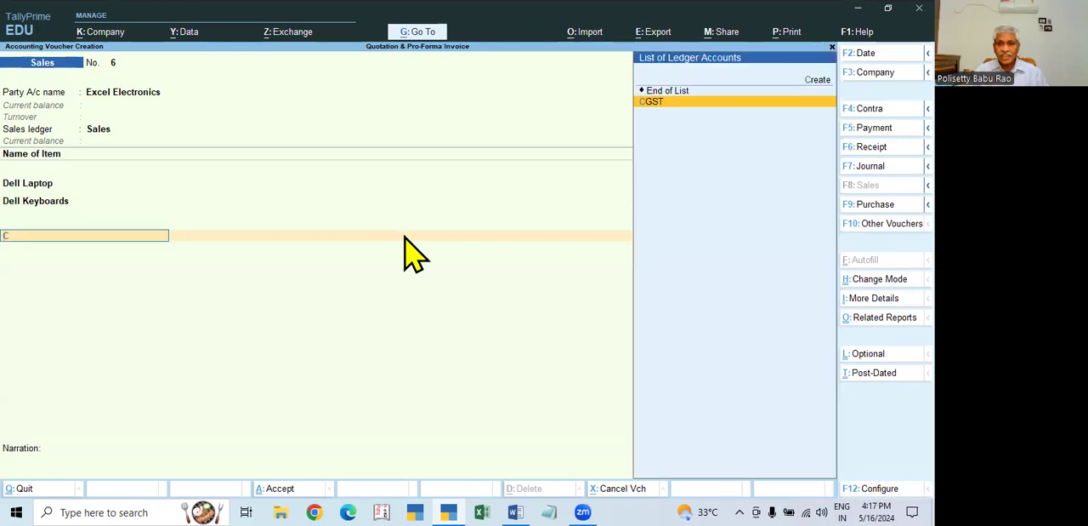
pyautogui.press('Return')
pyautogui.press('BackSpace')
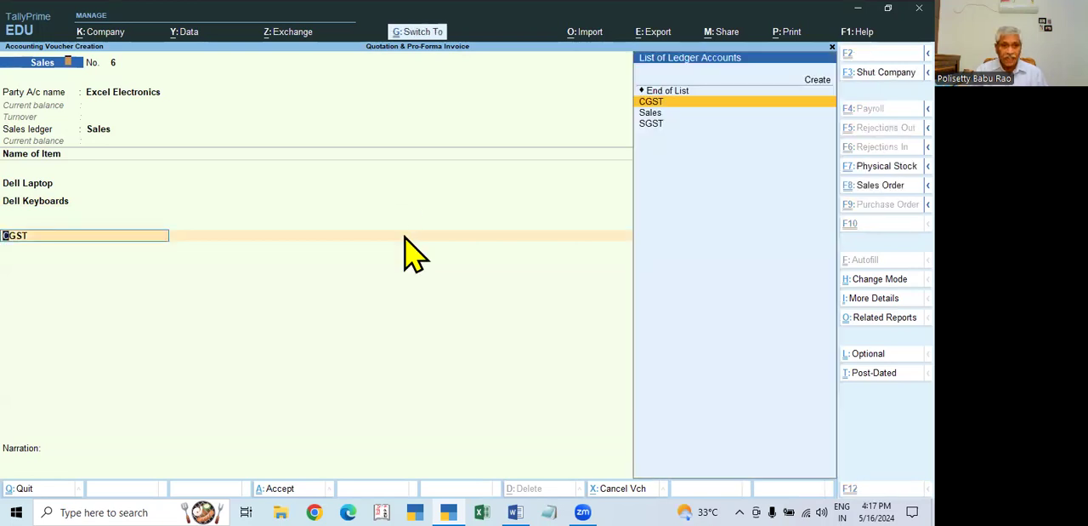
pyautogui.hotkey('ctrl', 'Return')
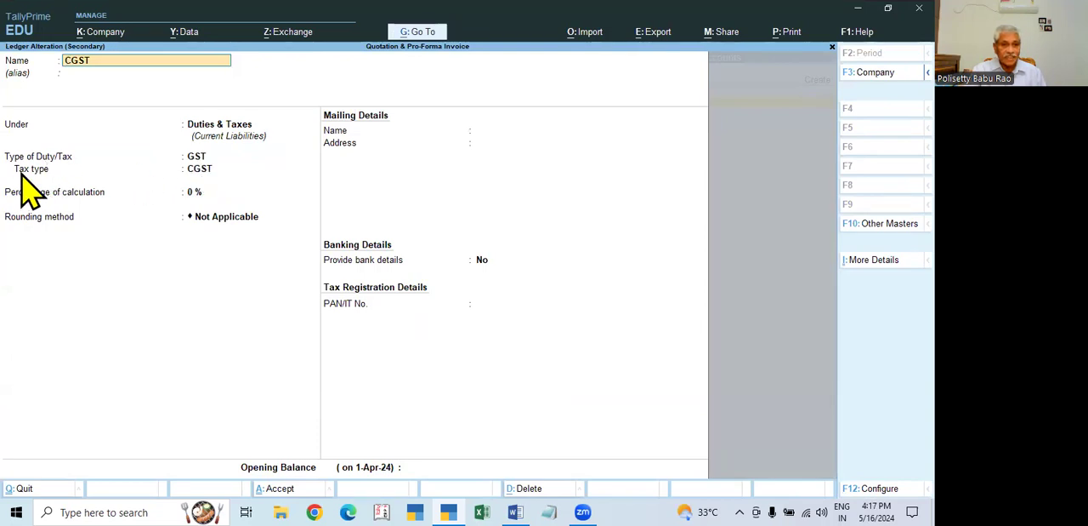
pyautogui.hotkey('ctrl', 'a')
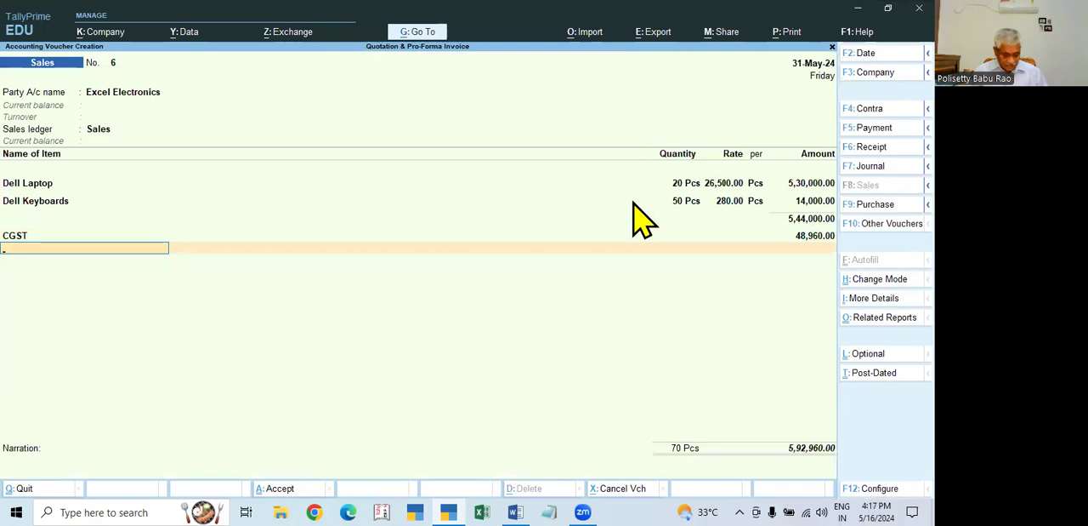
# - Add the SGST ledger below CGST and end the ledger list
pyautogui.write('Sgst')
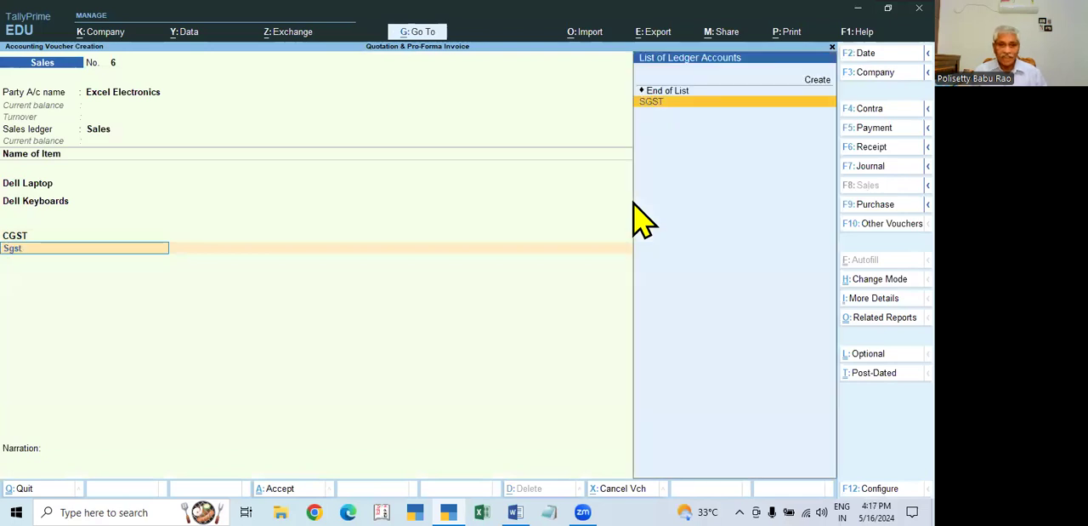
pyautogui.press('Return')
pyautogui.press('Return')
pyautogui.press('Return')
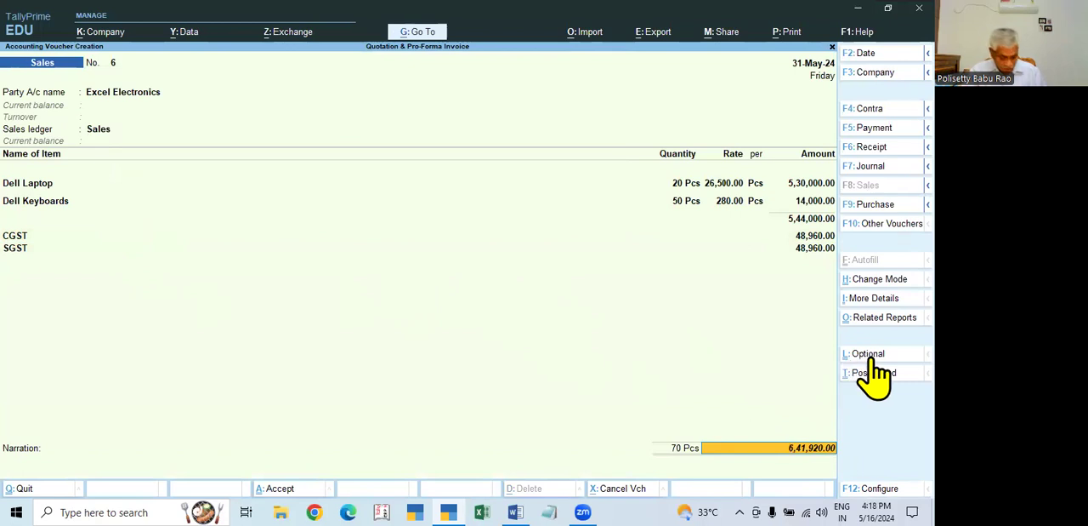
# - Toggle the sales voucher between Optional and Regular status, leaving it as Regular
pyautogui.hotkey('ctrl', 'l')
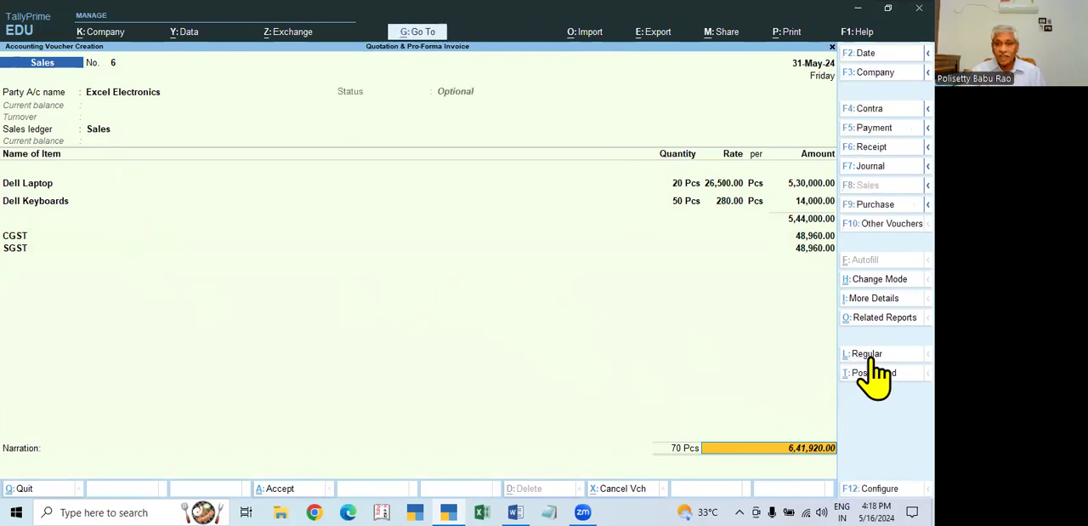
pyautogui.click(855, 353)
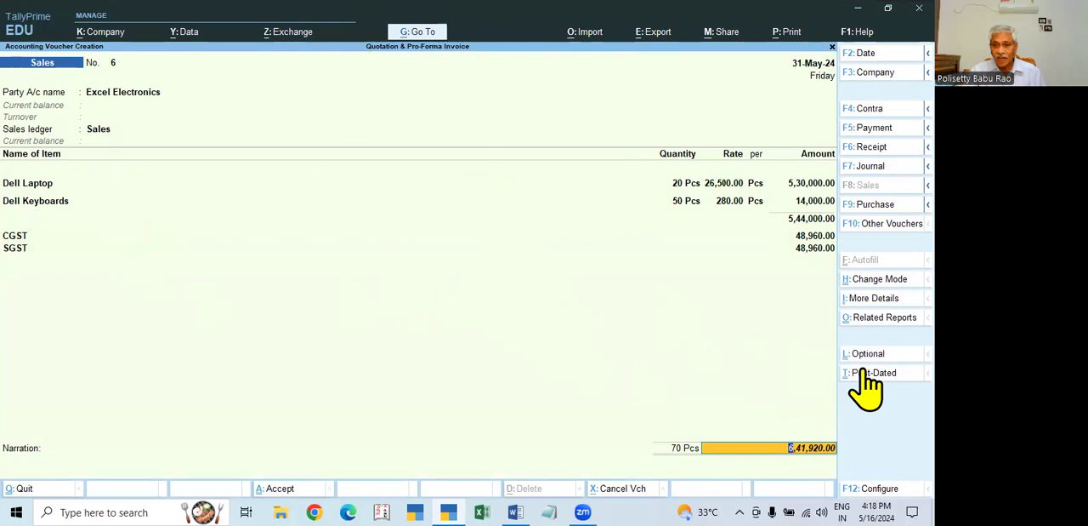
pyautogui.click(869, 354)
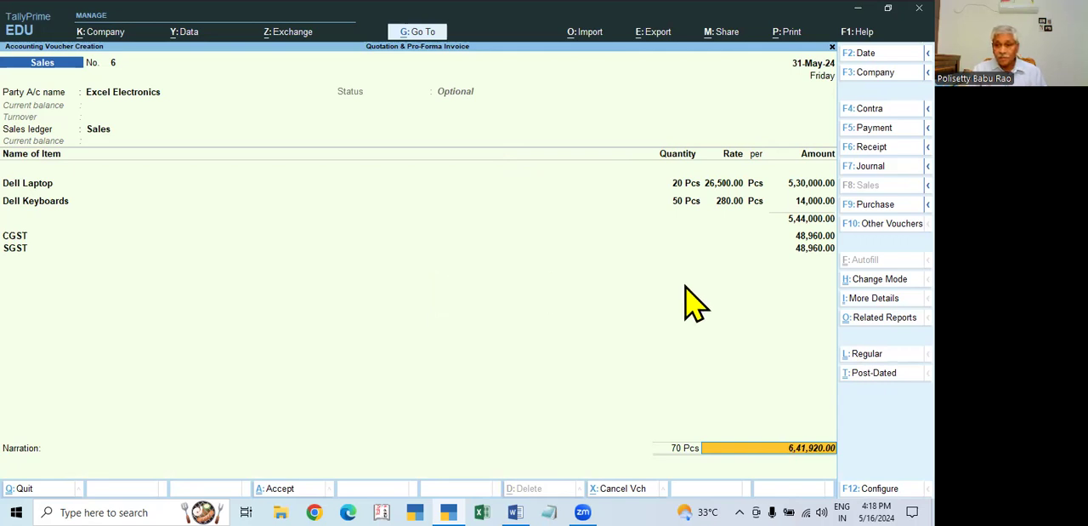
pyautogui.click(870, 354)
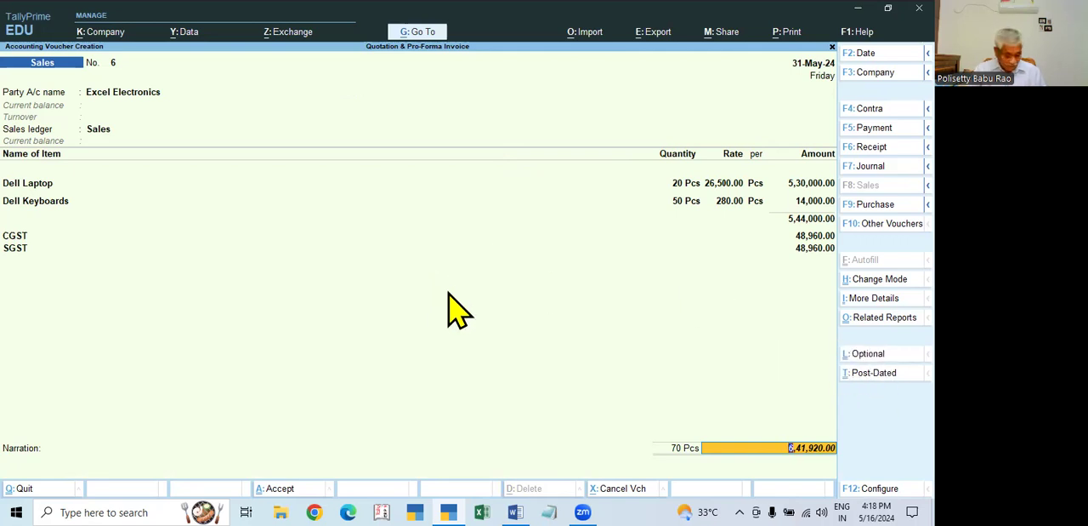
# - Preview the regular sales voucher's printout, examine its title and contents, and return to the voucher
pyautogui.press('ctrl')
pyautogui.hotkey('ctrl', 'p')
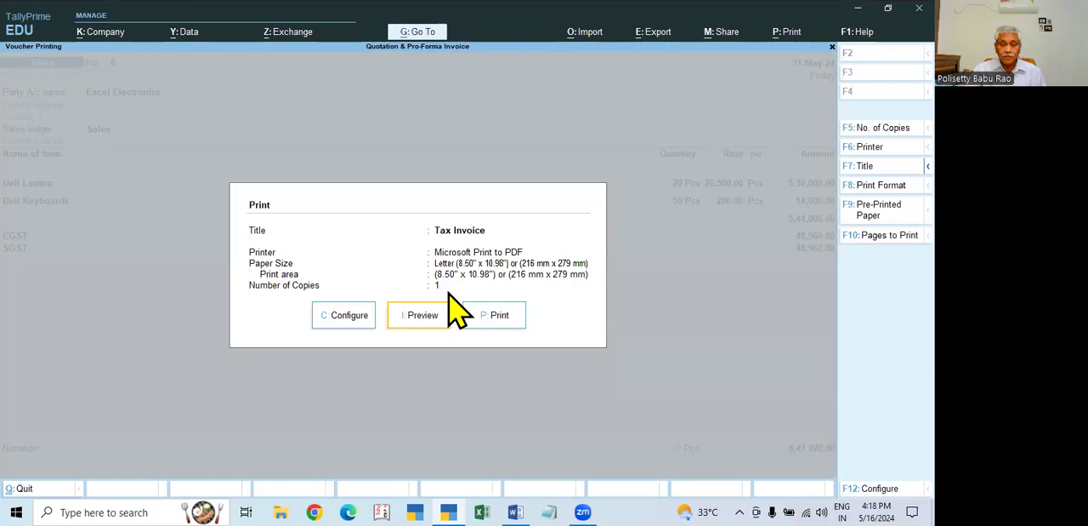
pyautogui.click(423, 315)
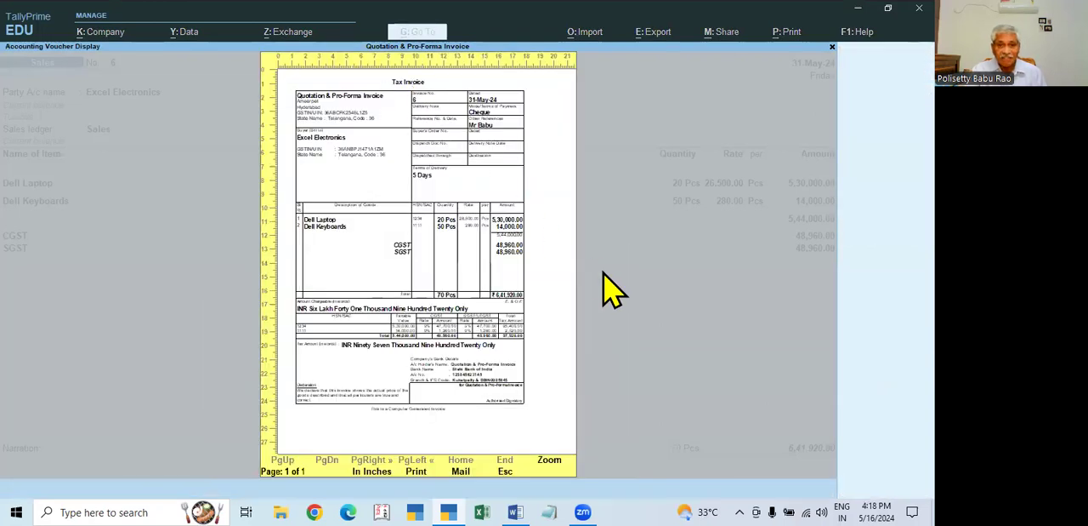
pyautogui.press('Escape')
pyautogui.press('Escape')
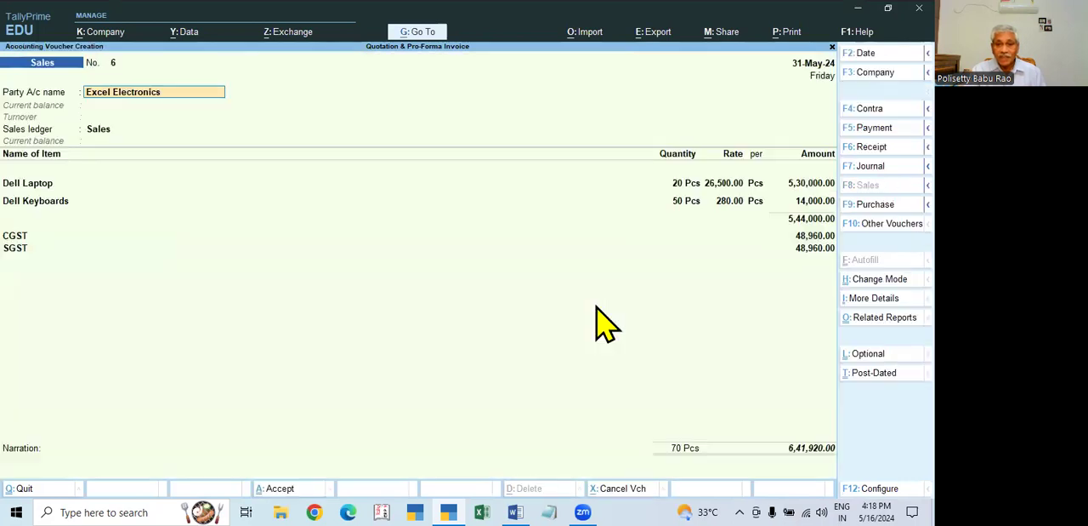
# - Mark the sales voucher as Optional, preview its printout as a proforma invoice, and return to the voucher
pyautogui.click(869, 354)
pyautogui.press('alt')
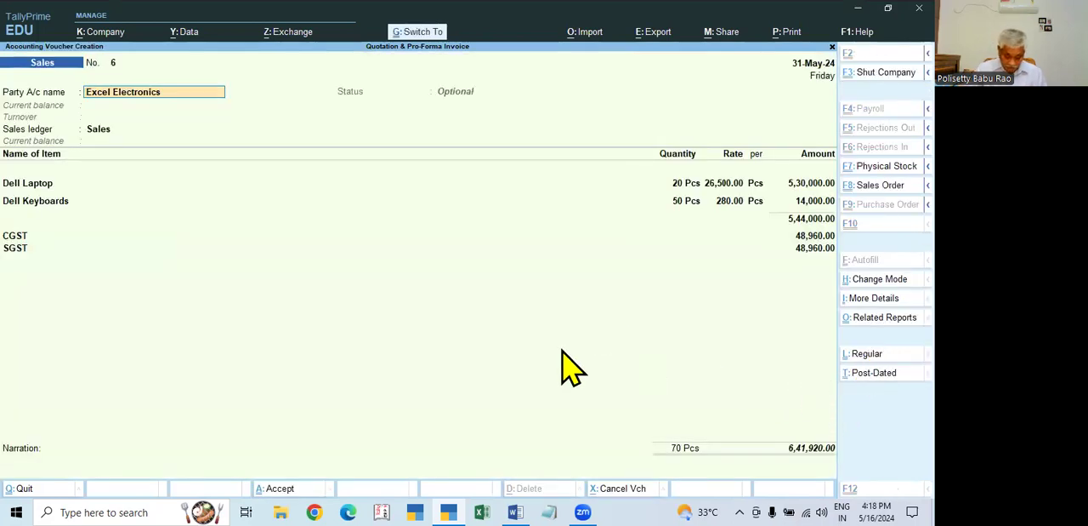
pyautogui.hotkey('alt', 'p')
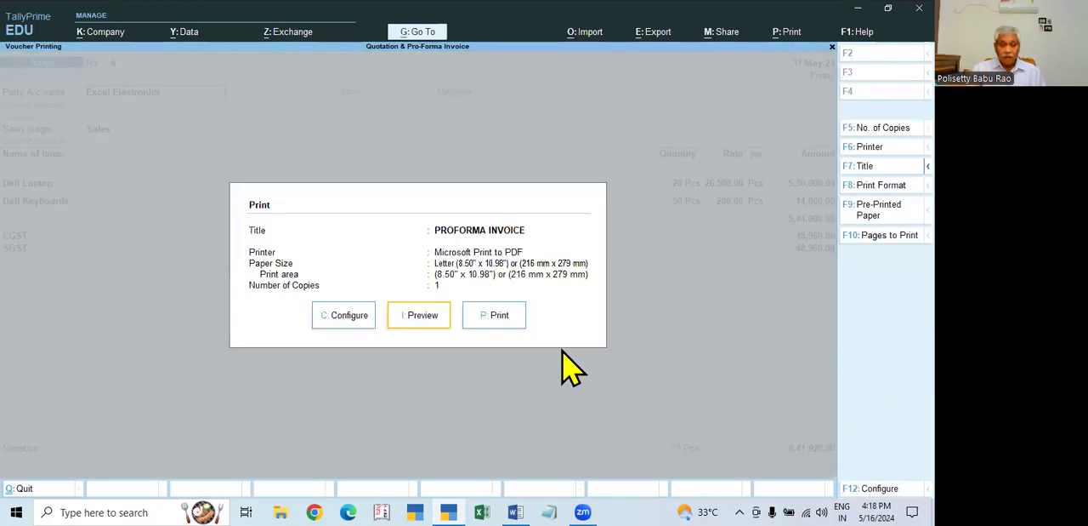
pyautogui.click(427, 319)
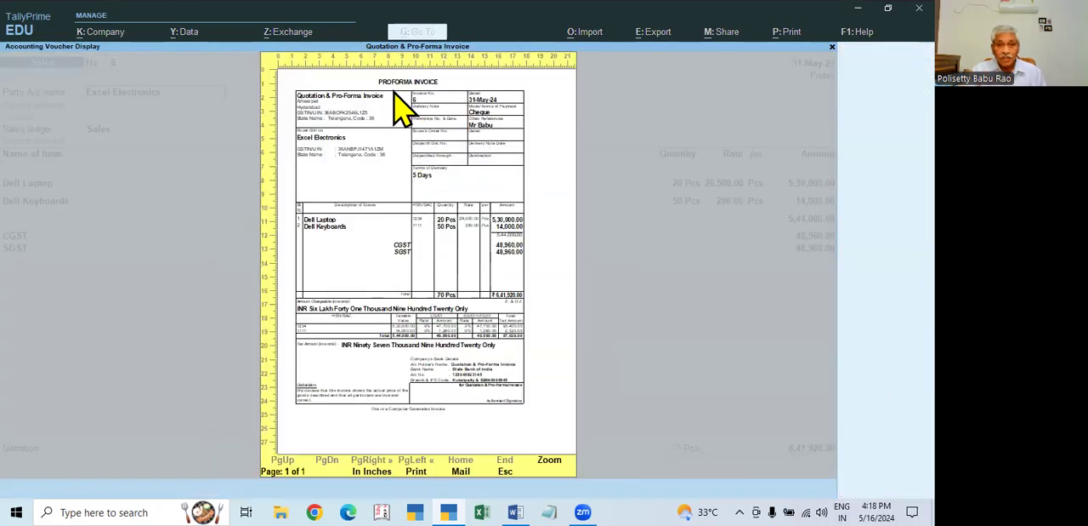
pyautogui.press('Escape')
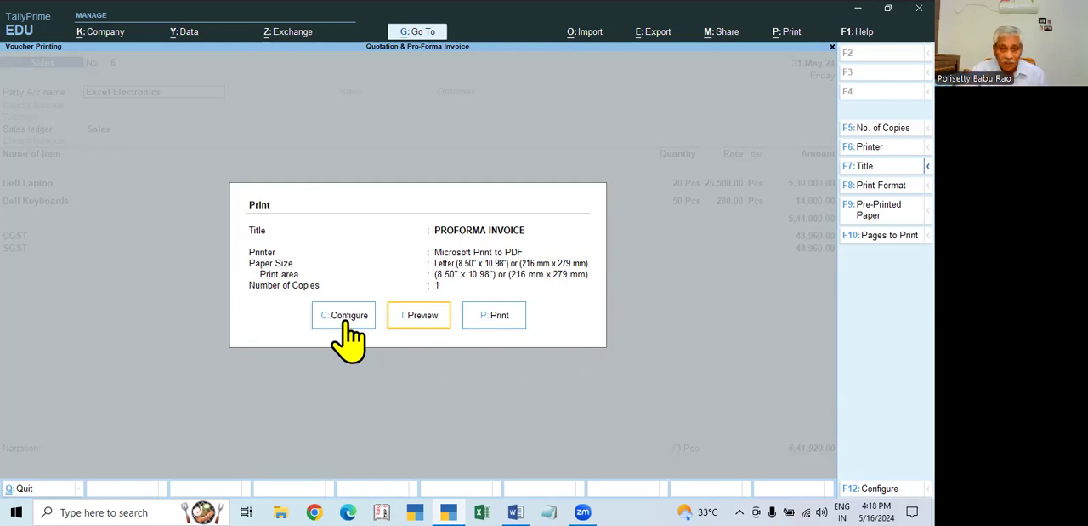
pyautogui.press('Escape')
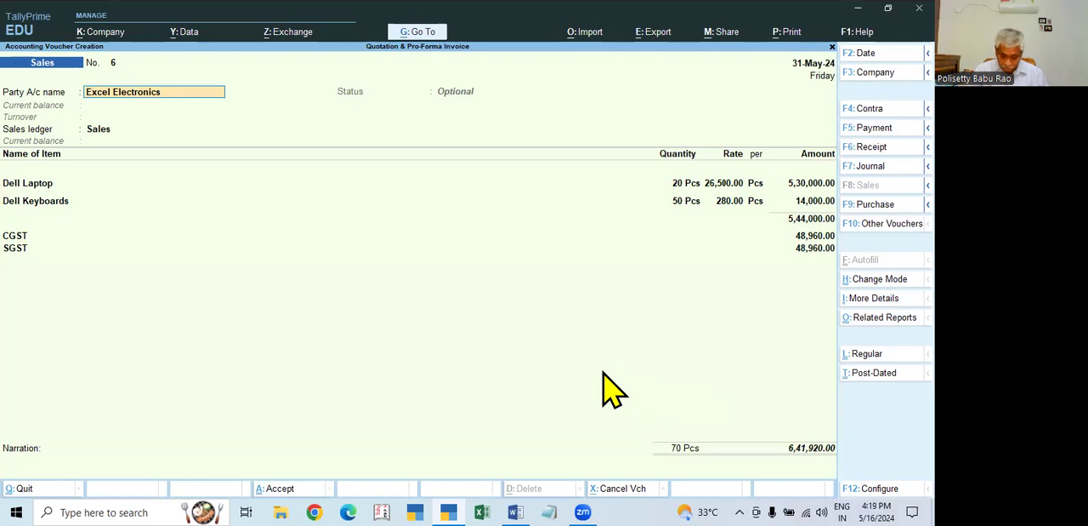
# - In the voucher's print configuration, find the bank settings and set Show Bank details to No
pyautogui.click(787, 448)
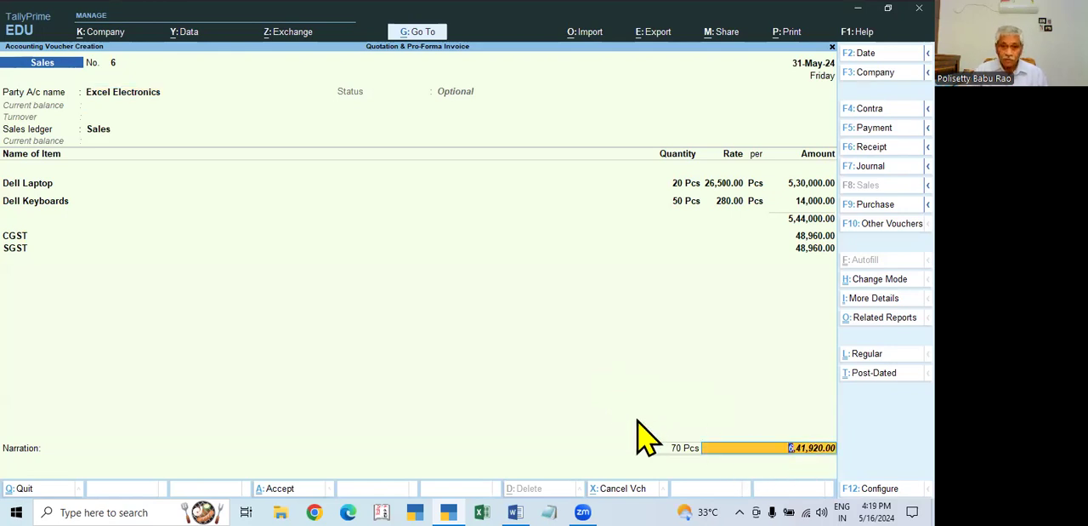
pyautogui.press('ctrl')
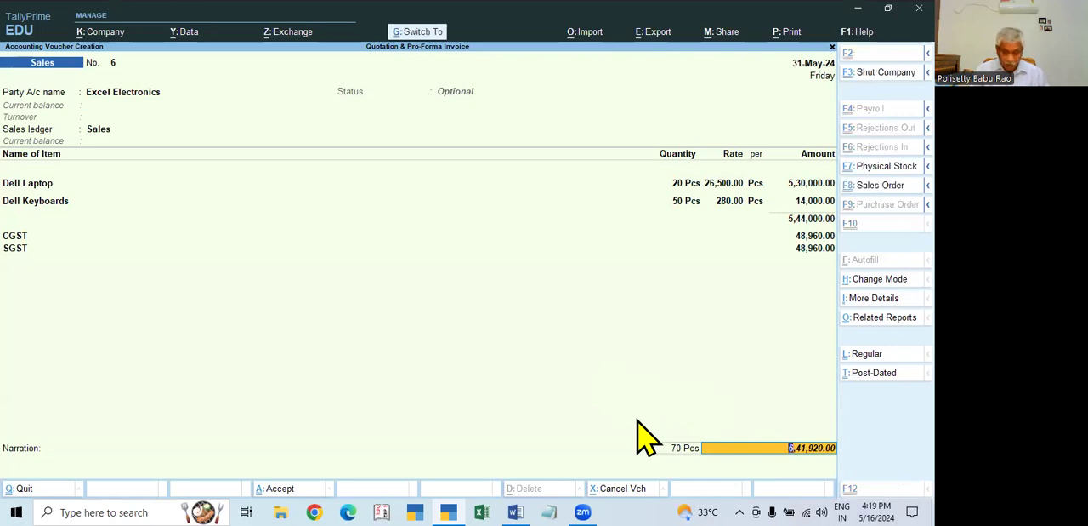
pyautogui.hotkey('ctrl', 'p')
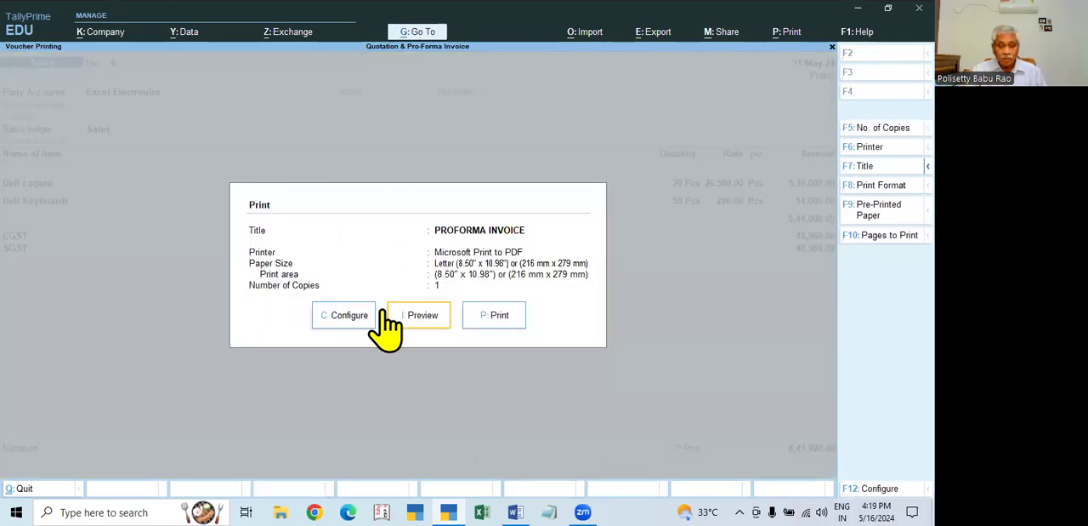
pyautogui.click(341, 315)
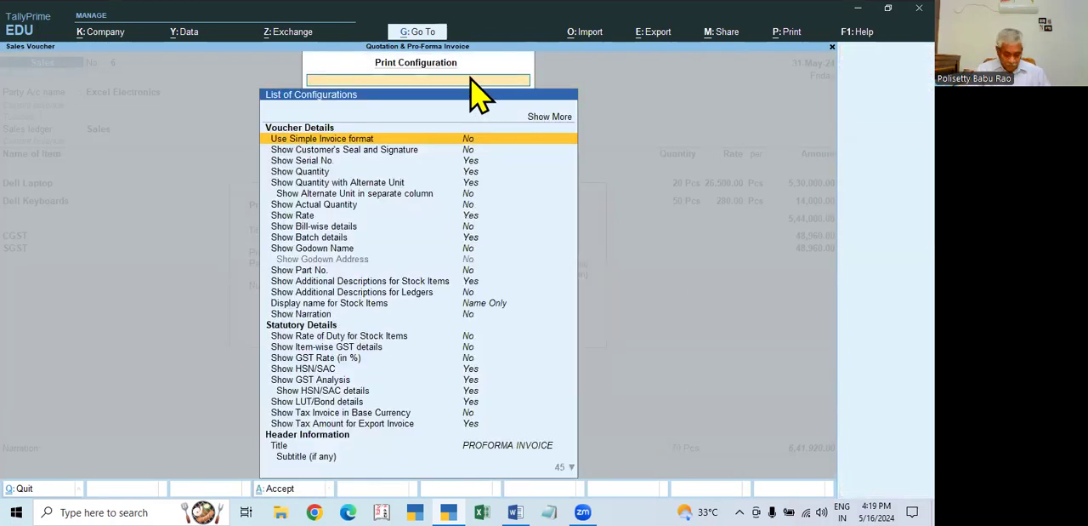
pyautogui.write('Ban')
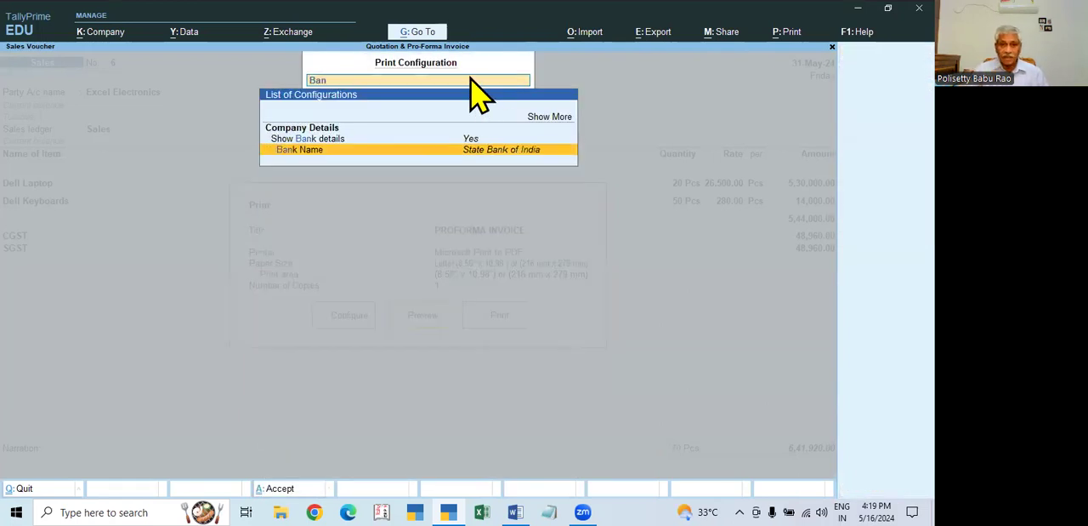
pyautogui.press('Up')
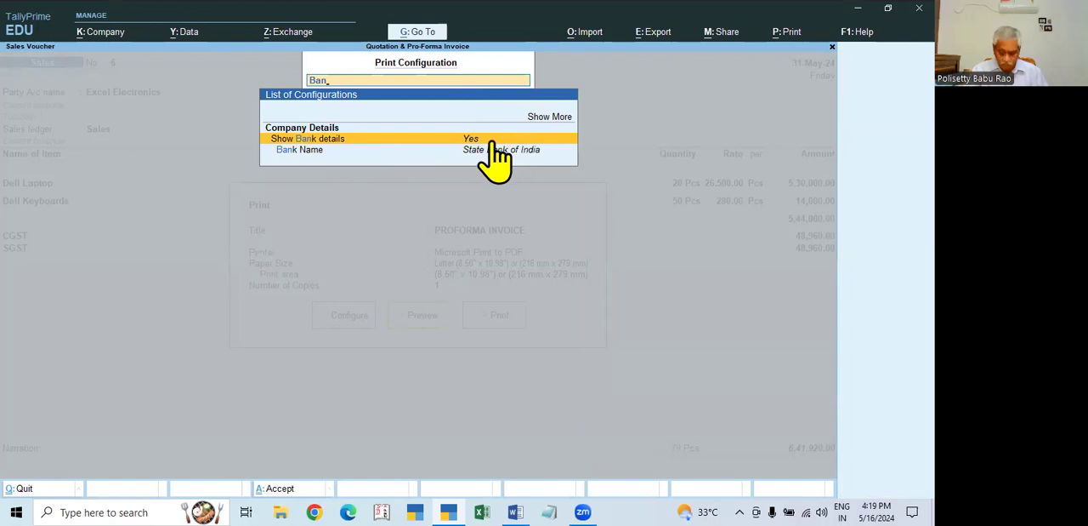
pyautogui.press('Down')
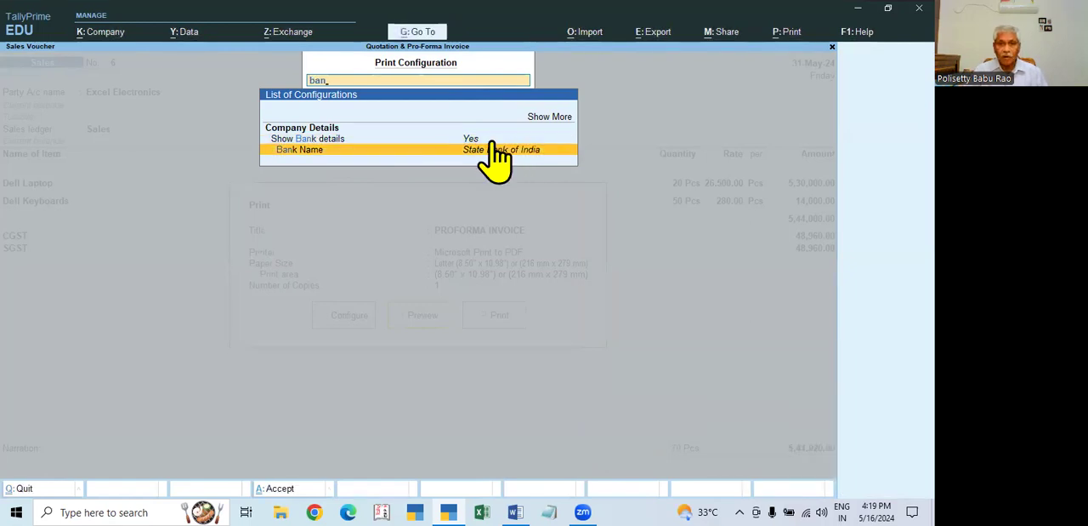
pyautogui.press('BackSpace')
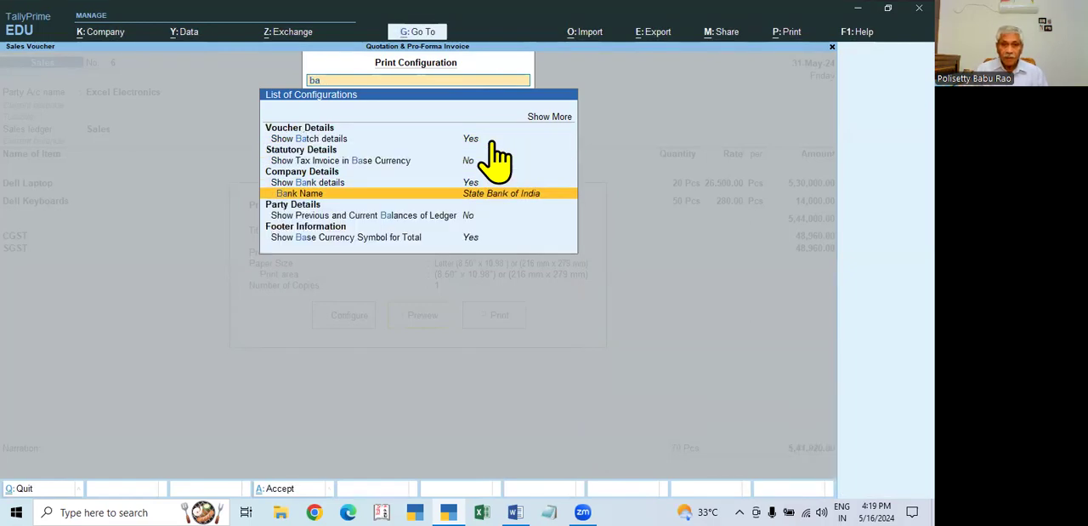
pyautogui.press('Up')
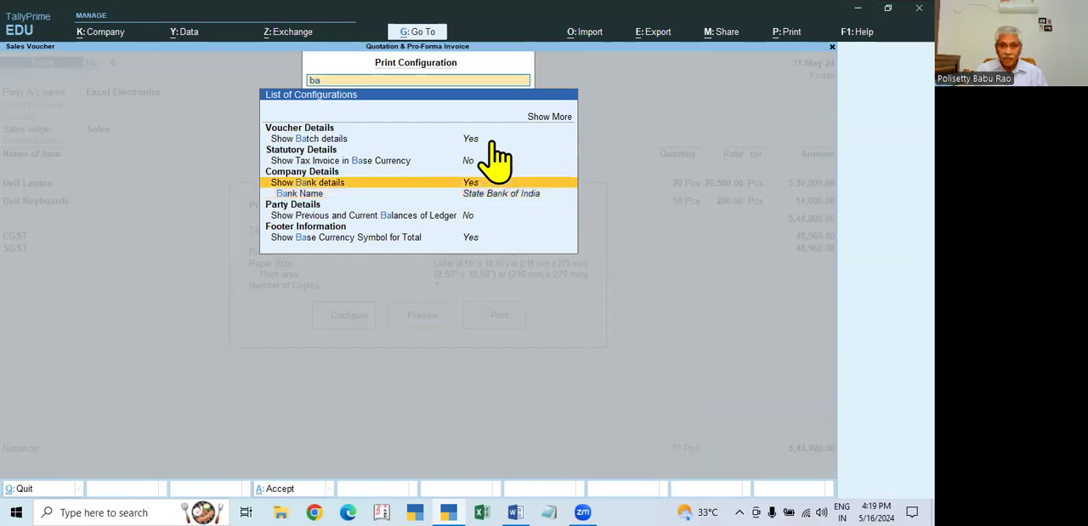
pyautogui.press('Return')
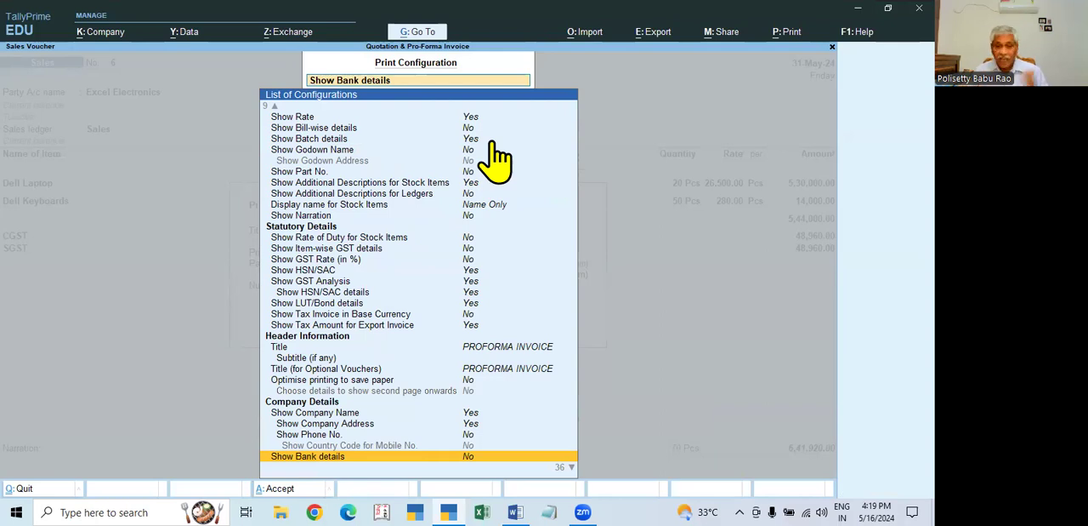
# - Find the bank settings in the print configuration and set Show Bank details to Yes
pyautogui.press('Down')
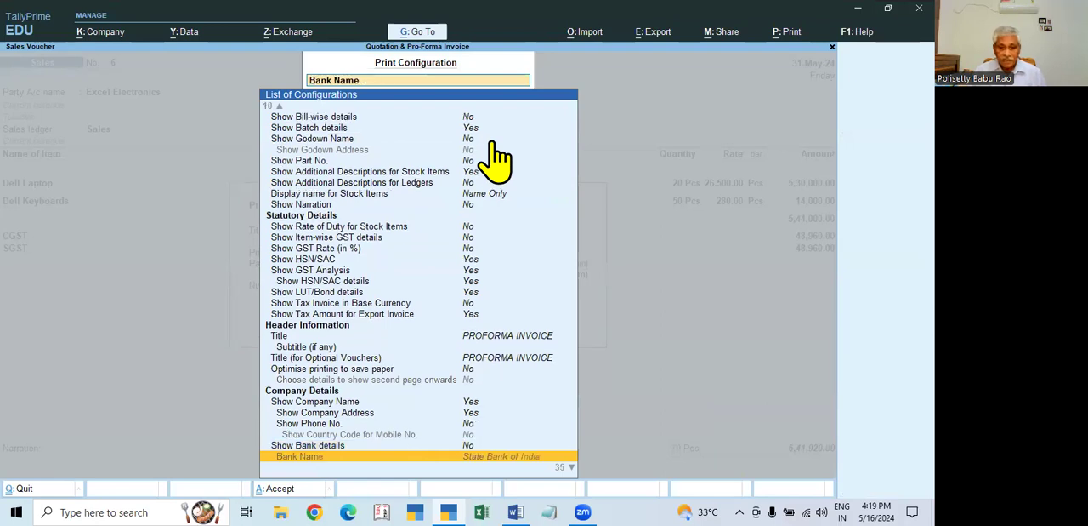
pyautogui.press('Down')
pyautogui.press('Down')
pyautogui.press('Up')
pyautogui.press('Up')
pyautogui.press('Up')
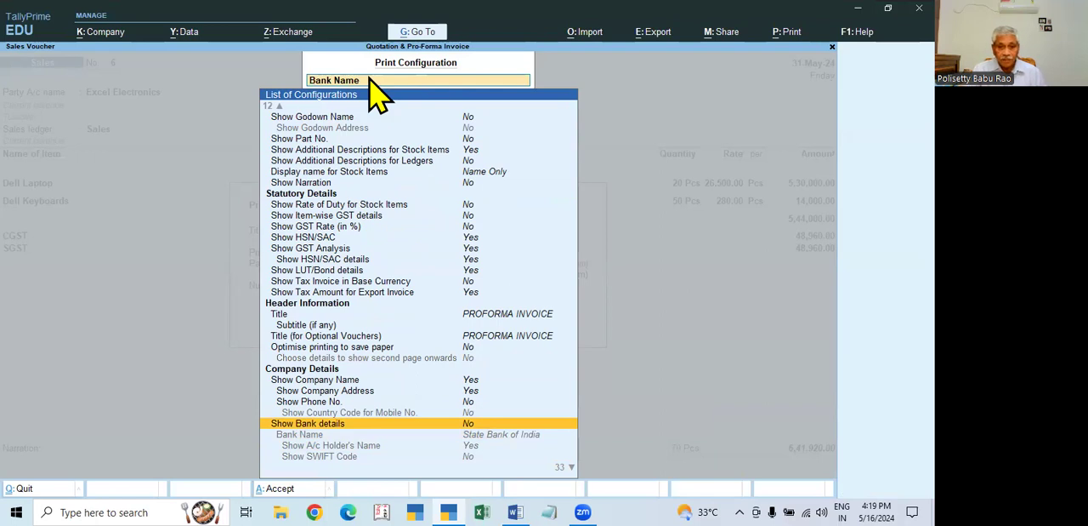
pyautogui.press('Down')
pyautogui.write('ban')
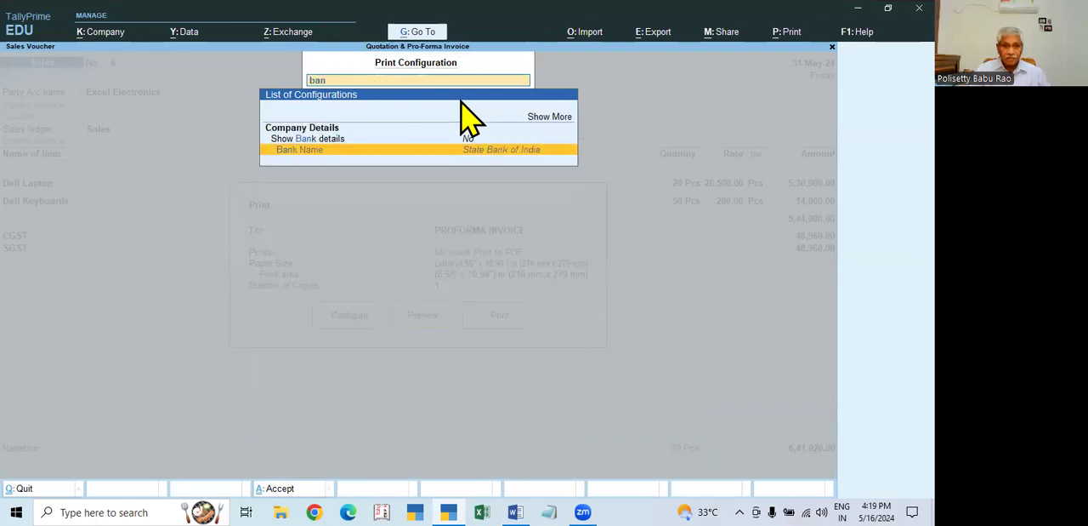
pyautogui.click(327, 139)
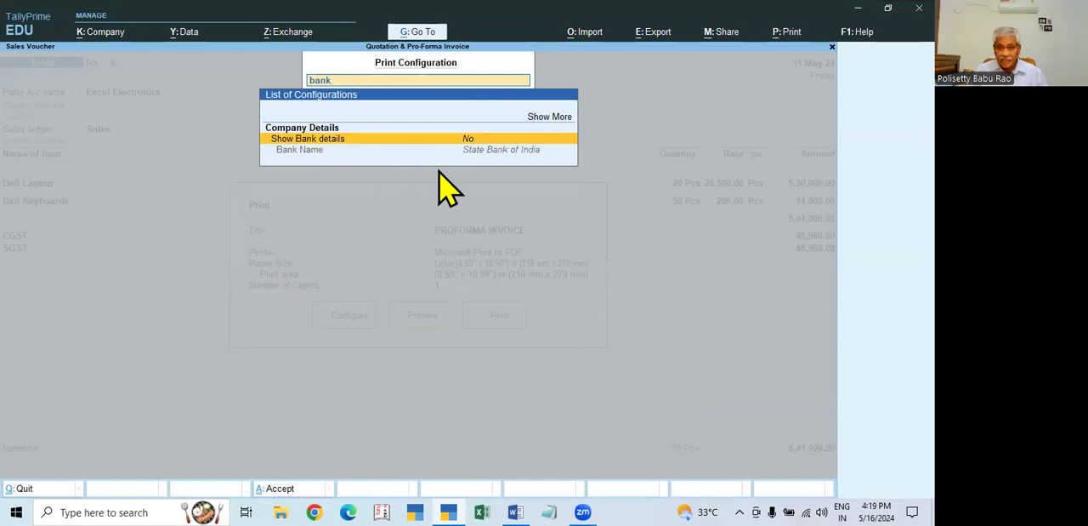
pyautogui.press('Return')
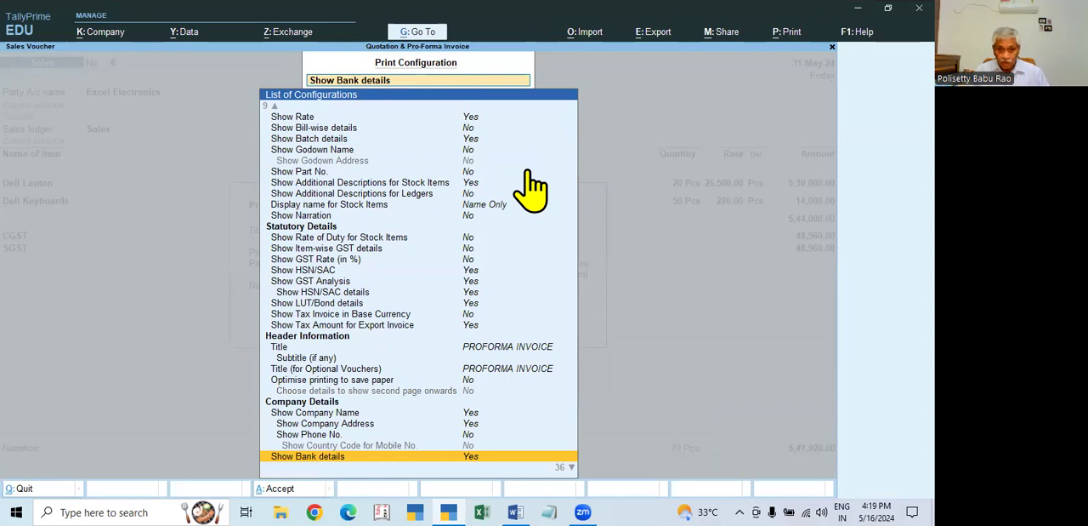
# - Select State Bank of India as the printed bank, keep Show A/c Holder's Name at Yes, and close the print configuration
pyautogui.press('Down')
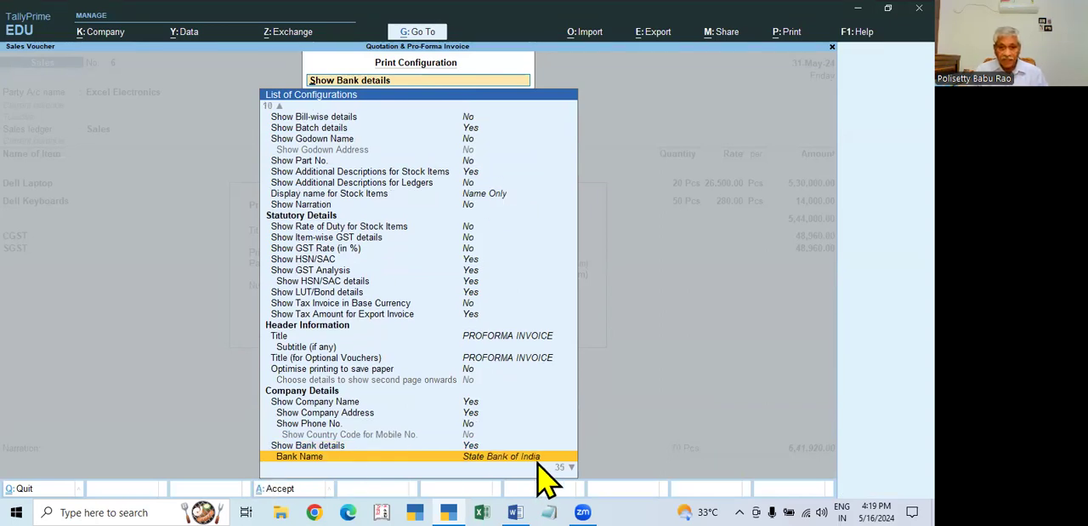
pyautogui.press('Return')
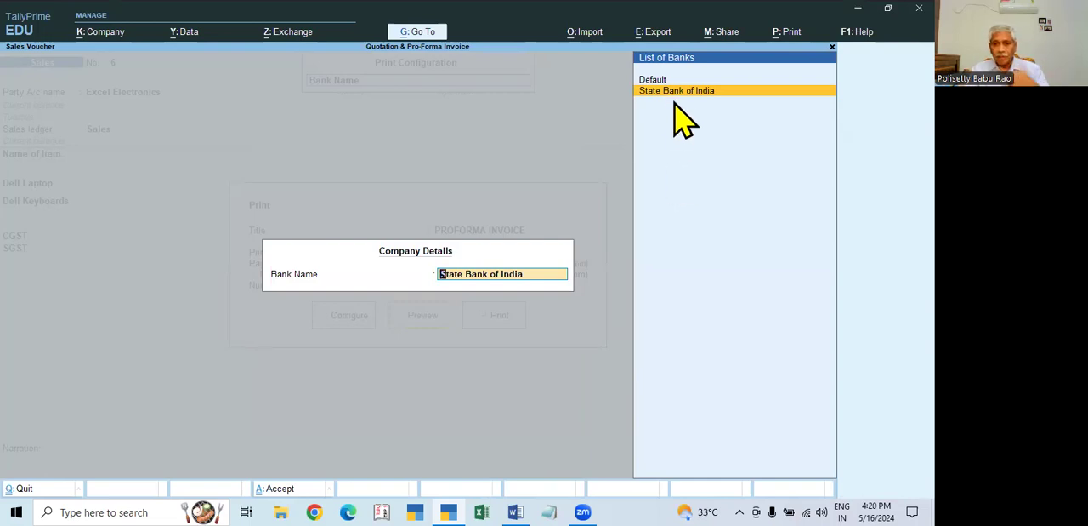
pyautogui.press('Return')
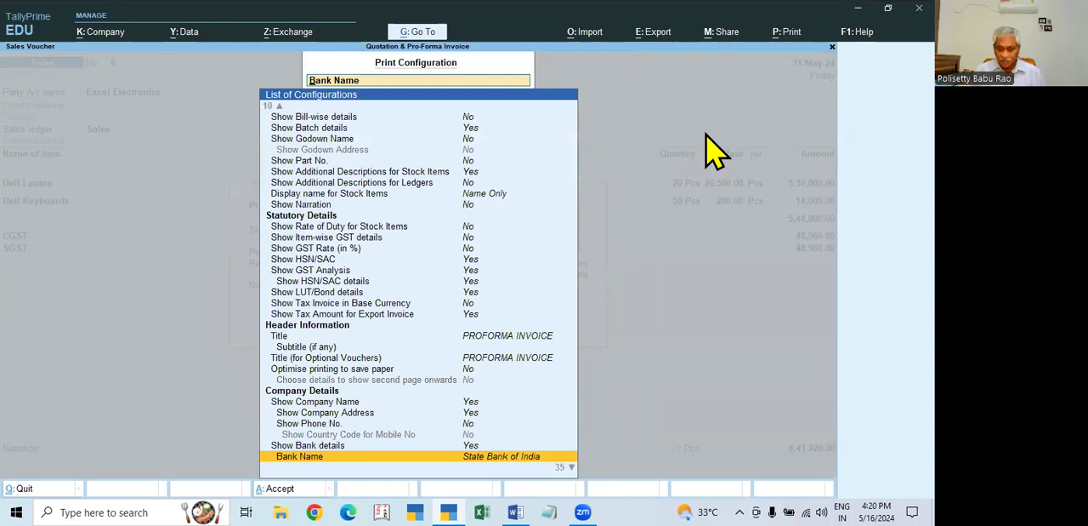
pyautogui.press('Down')
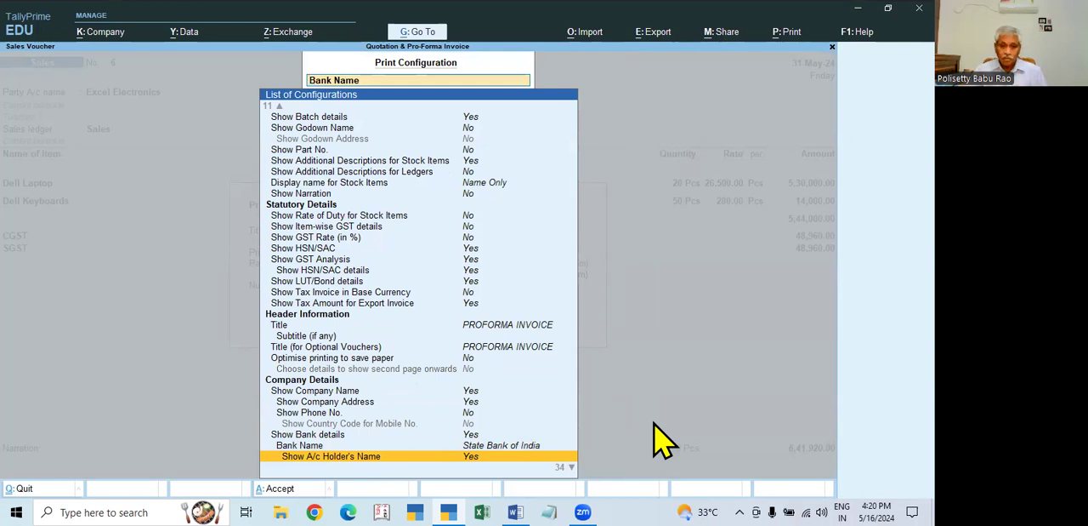
pyautogui.press('n')
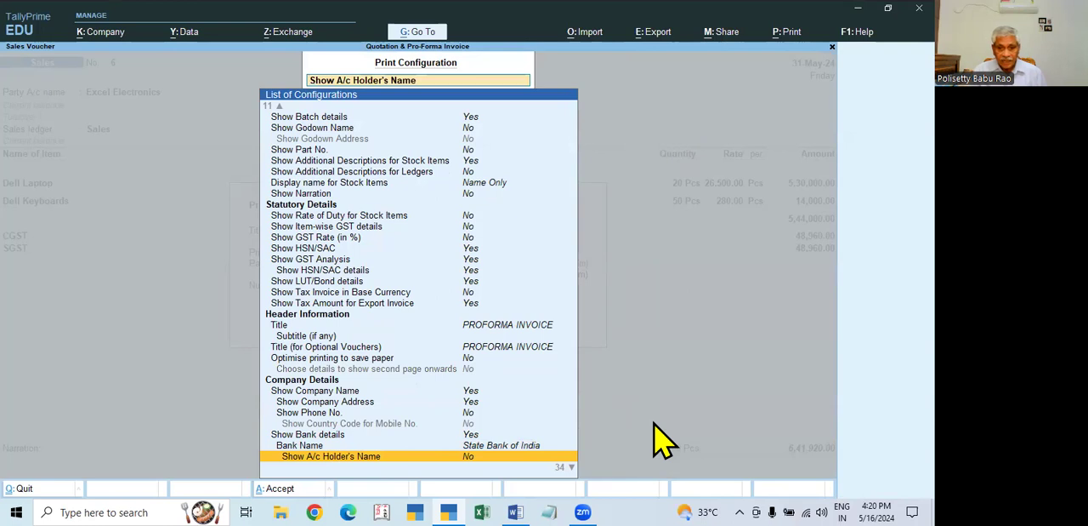
pyautogui.press('Down')
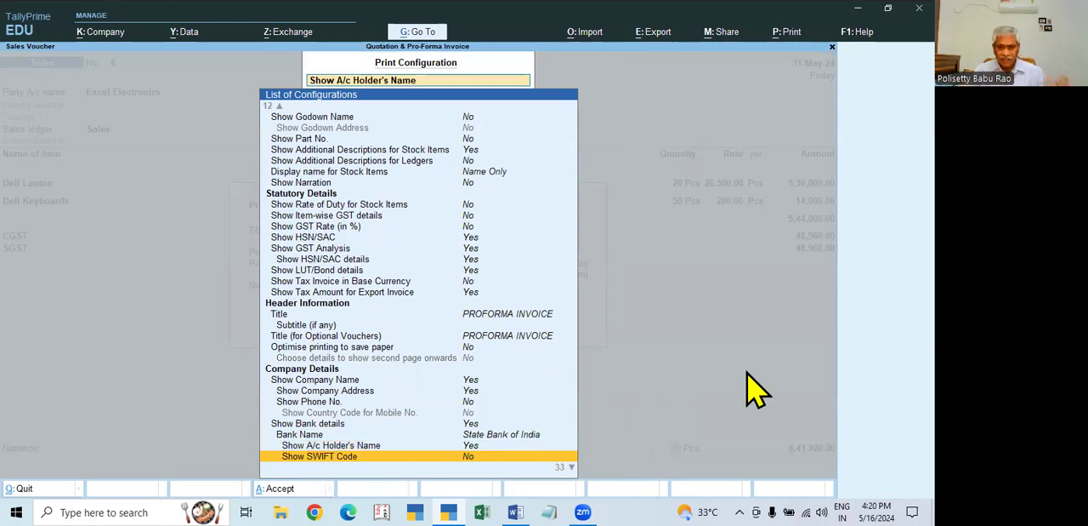
pyautogui.press('Down')
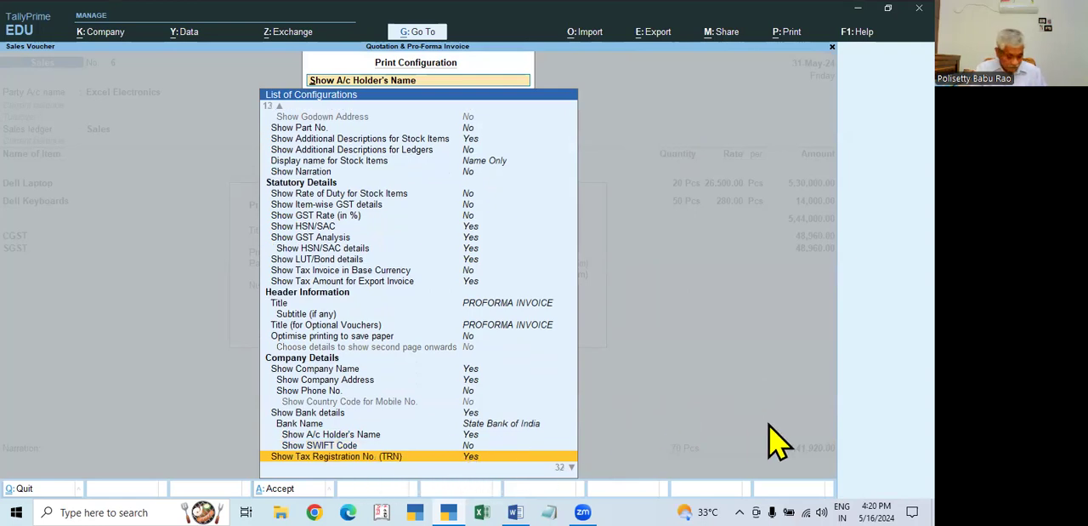
pyautogui.press('Escape')
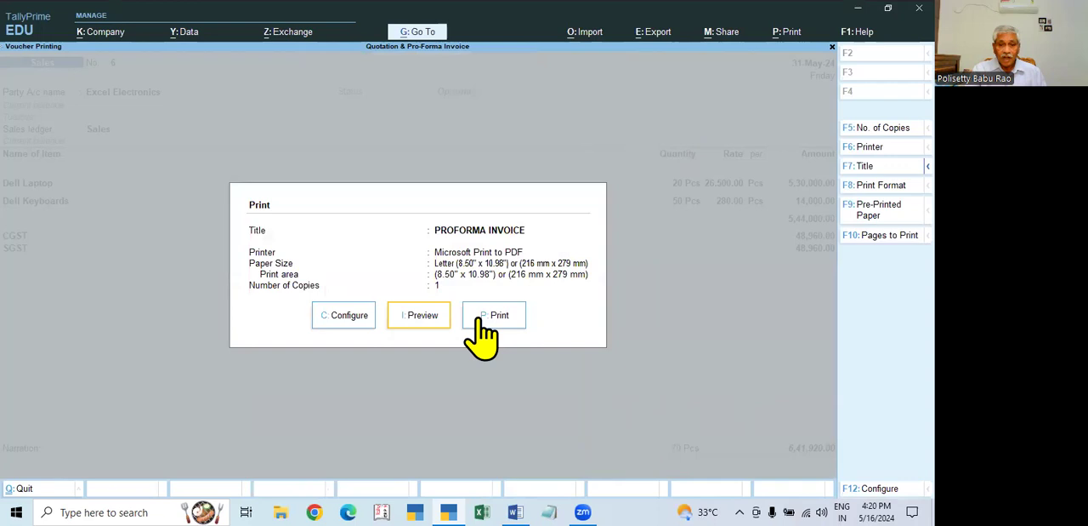
# - Preview the proforma invoice, zoom in to examine its items, taxes and company bank details, and return to the voucher
pyautogui.click(421, 316)
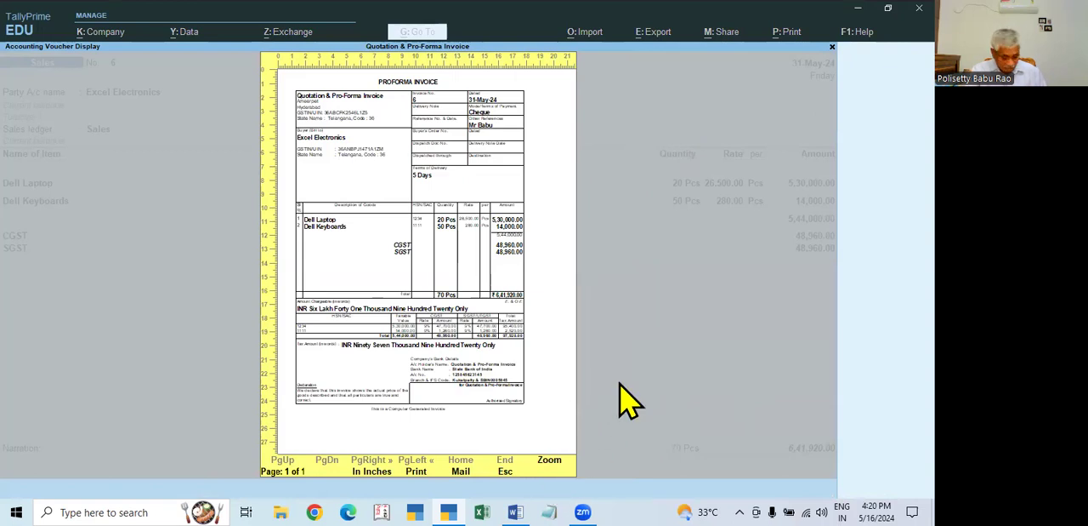
pyautogui.hotkey('alt', 'z')
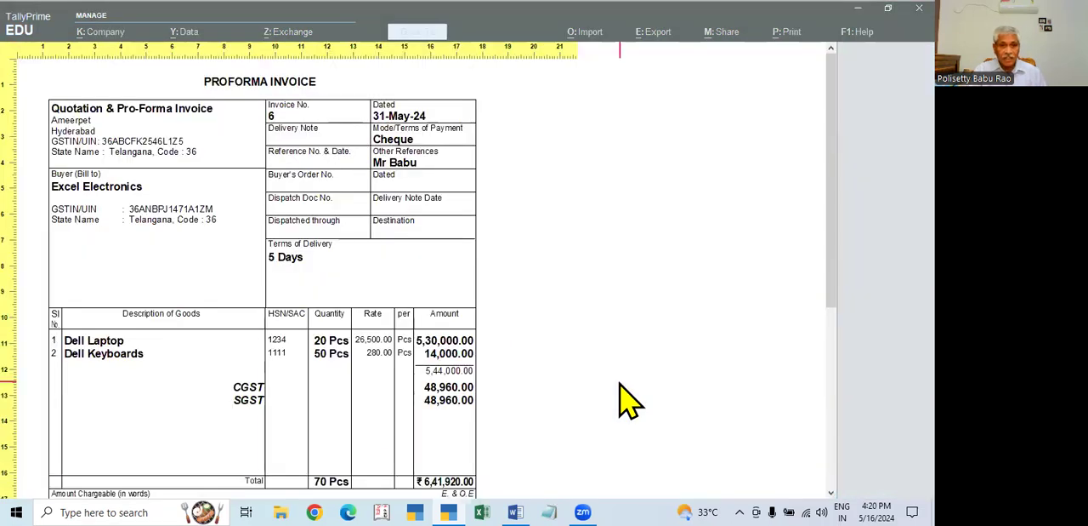
pyautogui.hotkey('alt', 'z')
pyautogui.hotkey('alt', 'z')
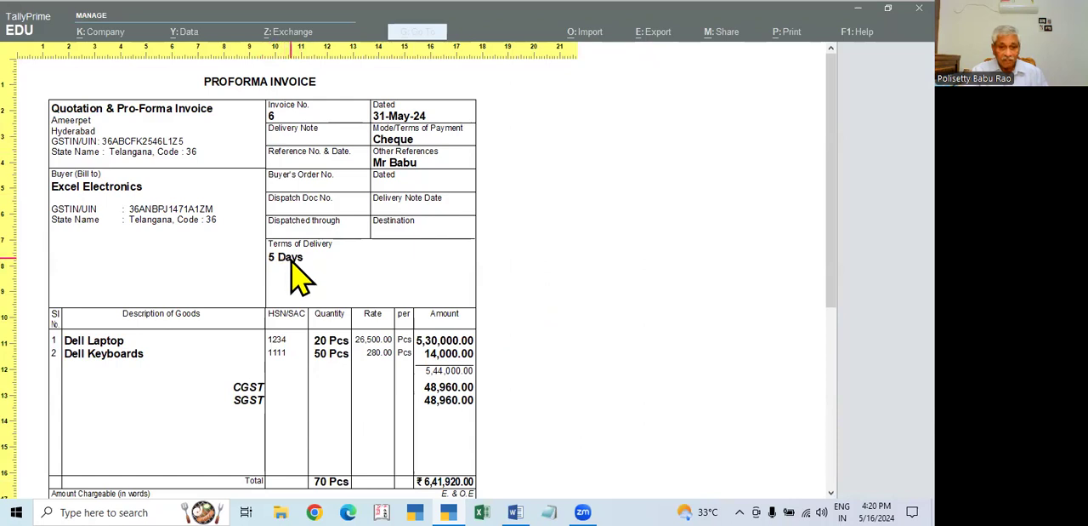
pyautogui.scroll(-3, 298, 272)
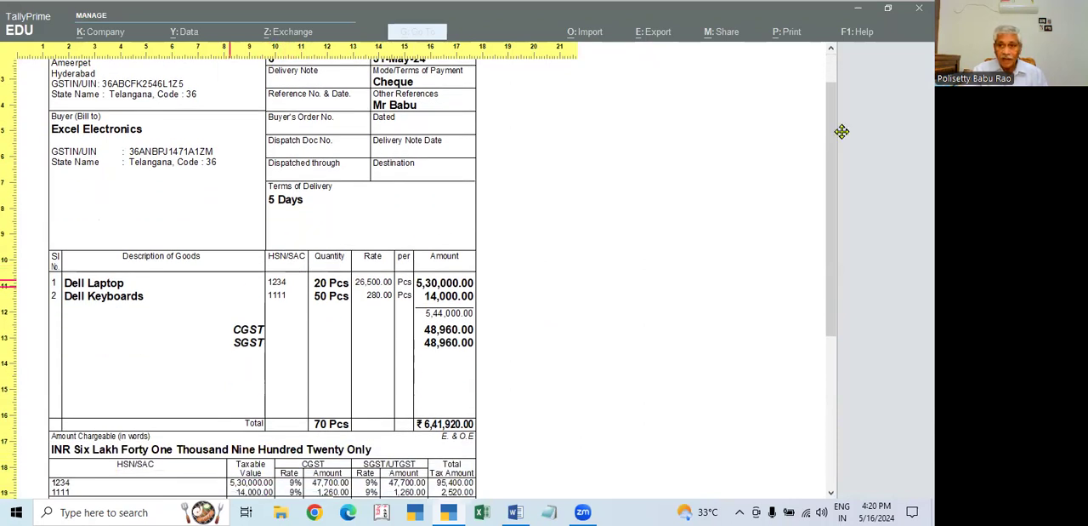
pyautogui.scroll(-6, 442, 315)
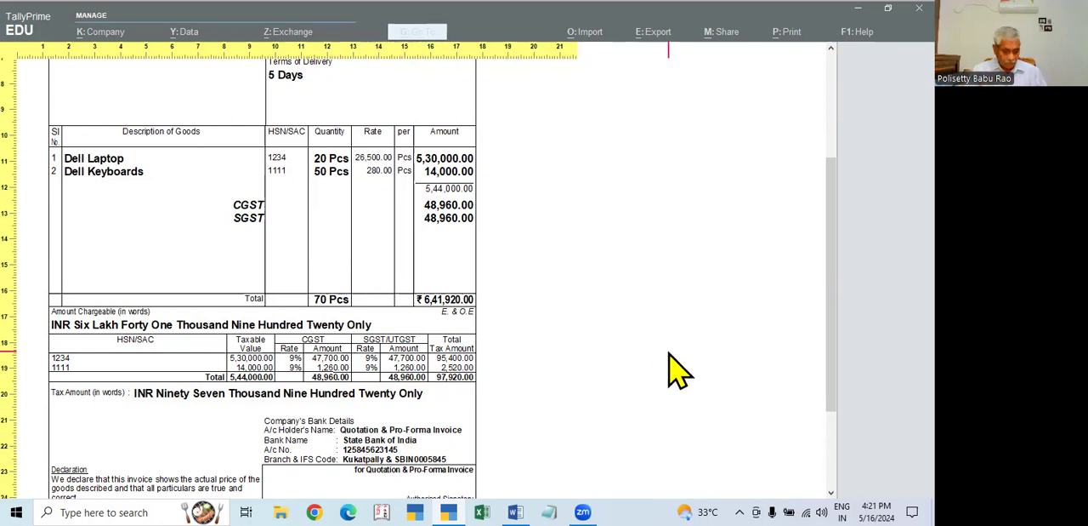
pyautogui.press('Escape')
pyautogui.press('Escape')
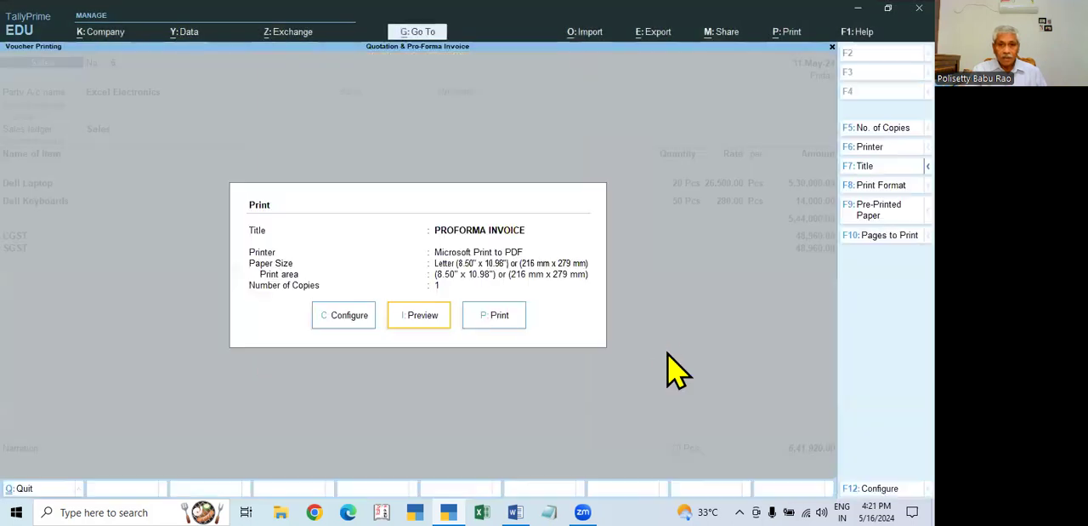
pyautogui.press('Escape')
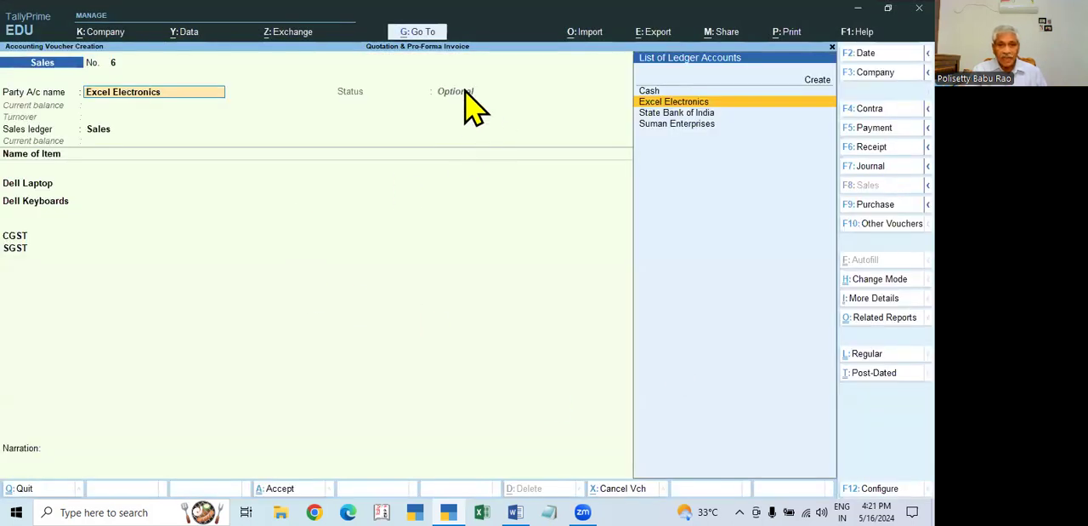
# - Go through the optional voucher's dispatch, party, item and tax entries without changes, up to the voucher total
pyautogui.press('Return')
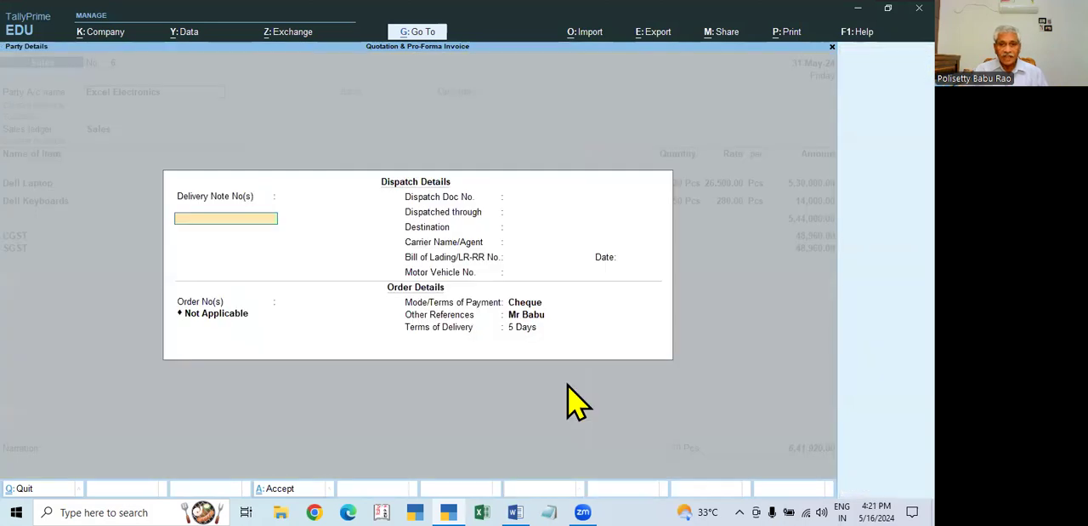
pyautogui.press('Escape')
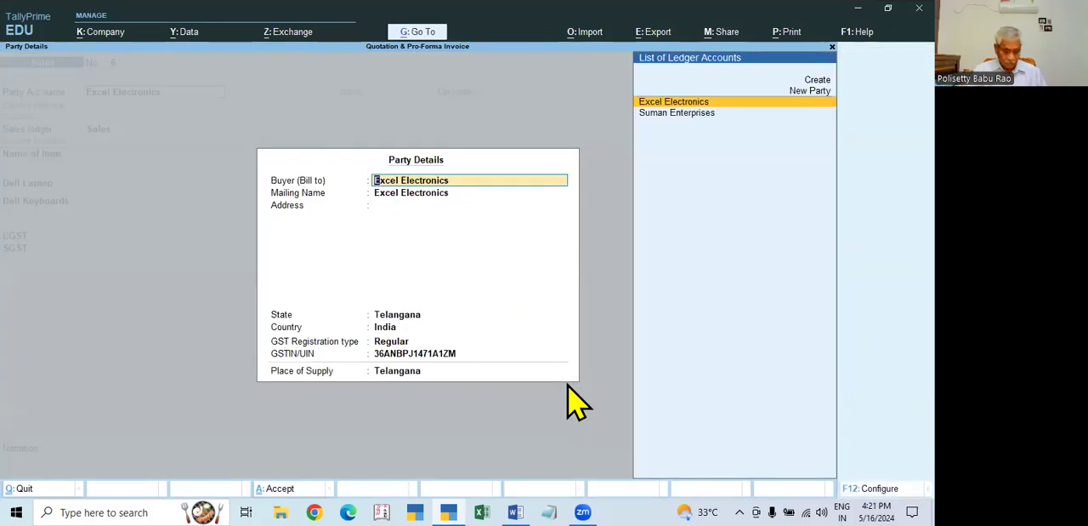
pyautogui.press('Return')
pyautogui.hotkey('ctrl', 'a')
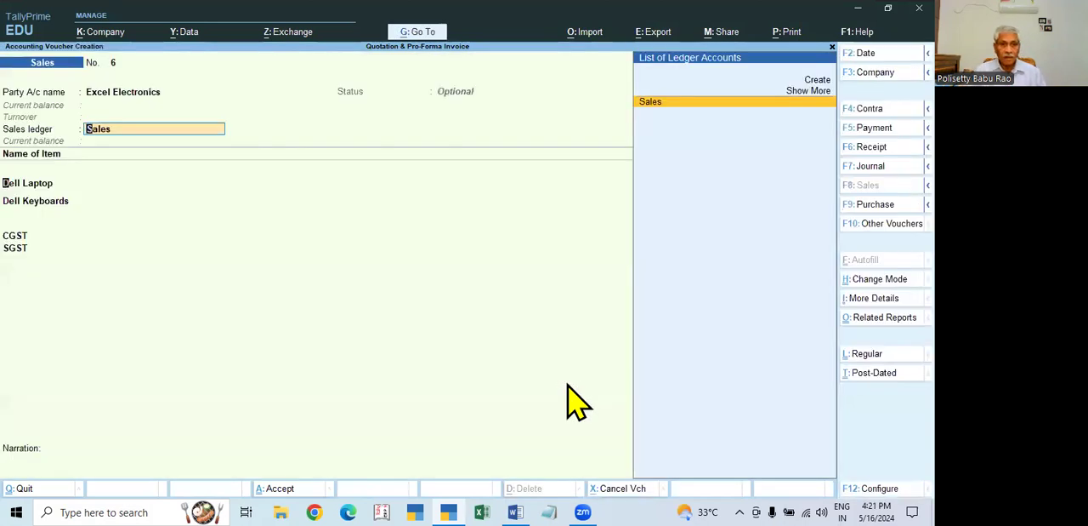
pyautogui.press('Return')
pyautogui.press('Return')
pyautogui.press('Return')
pyautogui.press('Return')
pyautogui.press('Return')
pyautogui.press('Return')
pyautogui.press('Return')
pyautogui.press('Return')
pyautogui.press('Return')
pyautogui.press('Return')
pyautogui.press('Return')
pyautogui.press('Return')
pyautogui.press('Return')
pyautogui.press('Return')
pyautogui.press('Return')
pyautogui.press('Return')
pyautogui.press('Return')
pyautogui.press('Return')
pyautogui.press('Return')
pyautogui.press('Return')
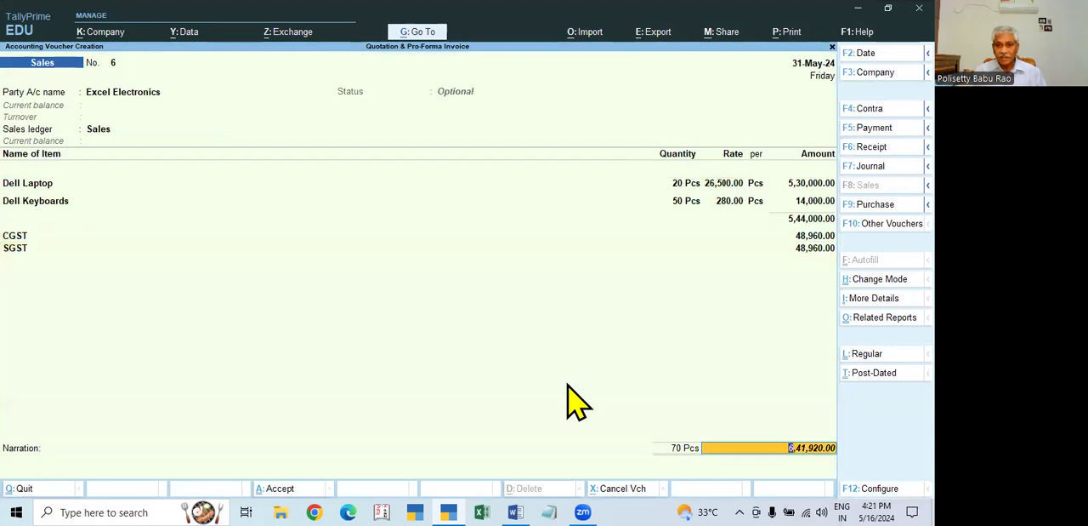
# - Open the optional voucher's print settings and return to the voucher
pyautogui.press('ctrl')
pyautogui.hotkey('ctrl', 'p')
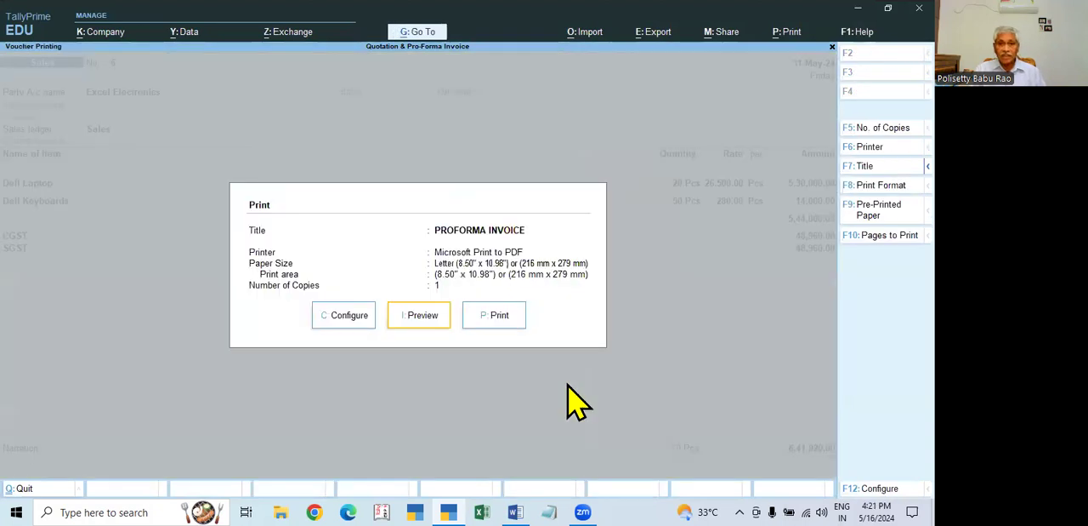
pyautogui.click(482, 324)
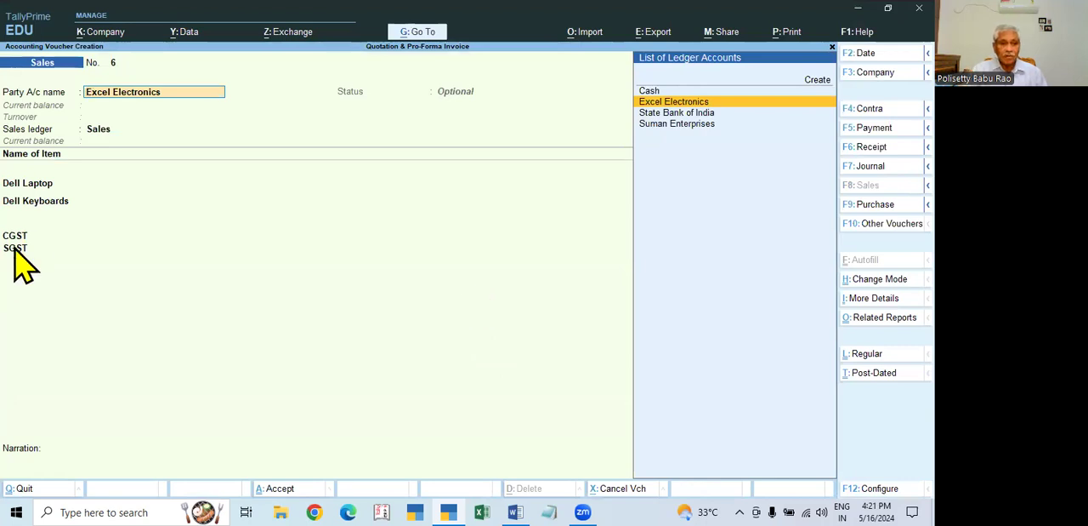
pyautogui.press('Return')
pyautogui.press('Return')
pyautogui.press('Return')
pyautogui.press('Return')
pyautogui.press('Return')
pyautogui.press('Return')
pyautogui.press('Return')
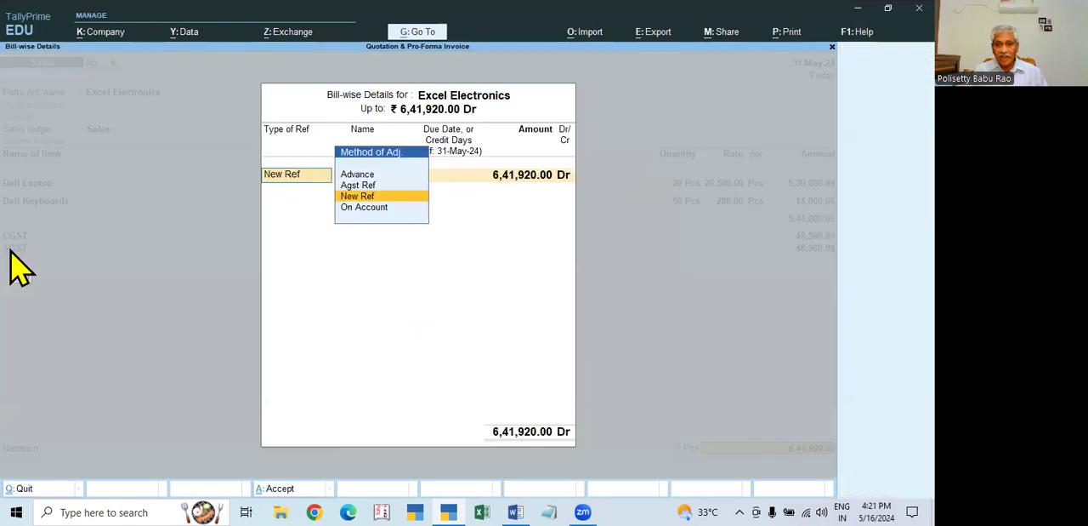
pyautogui.press('Return')
pyautogui.press('BackSpace')
pyautogui.press('Escape')
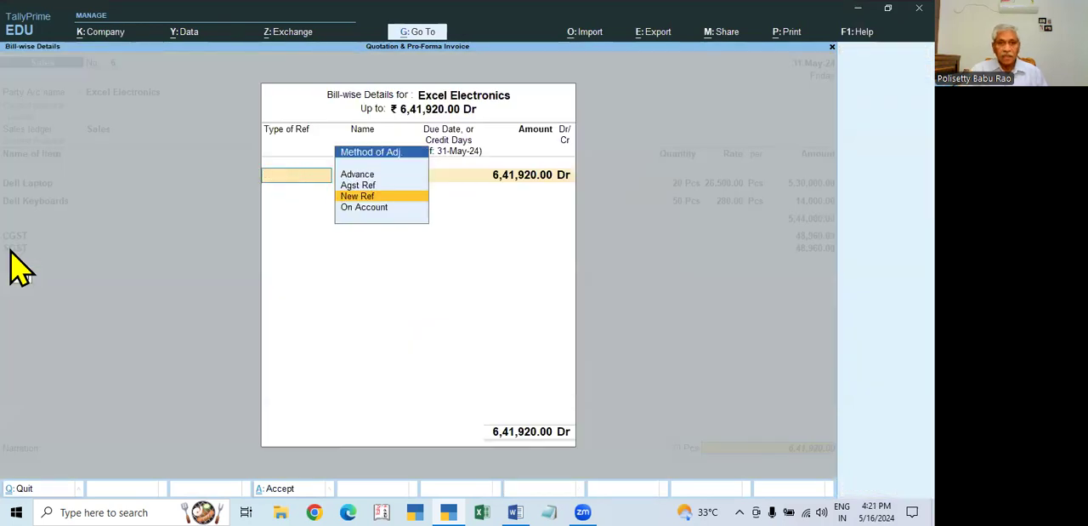
pyautogui.press('Escape')
pyautogui.press('y')
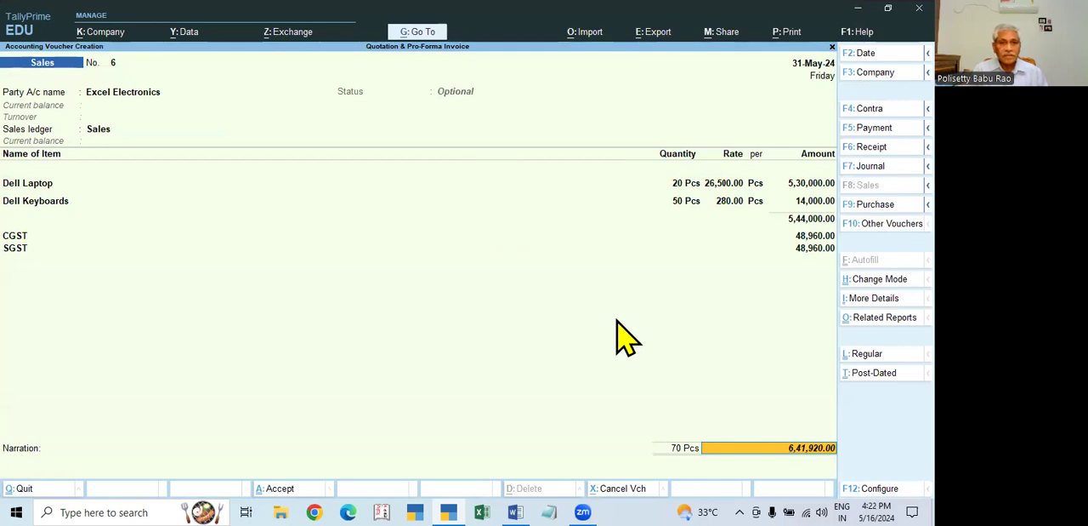
# - Enter Excel Electronics' bill-wise details as New Ref with the name 6 and return to the voucher
pyautogui.press('Return')
pyautogui.press('Return')
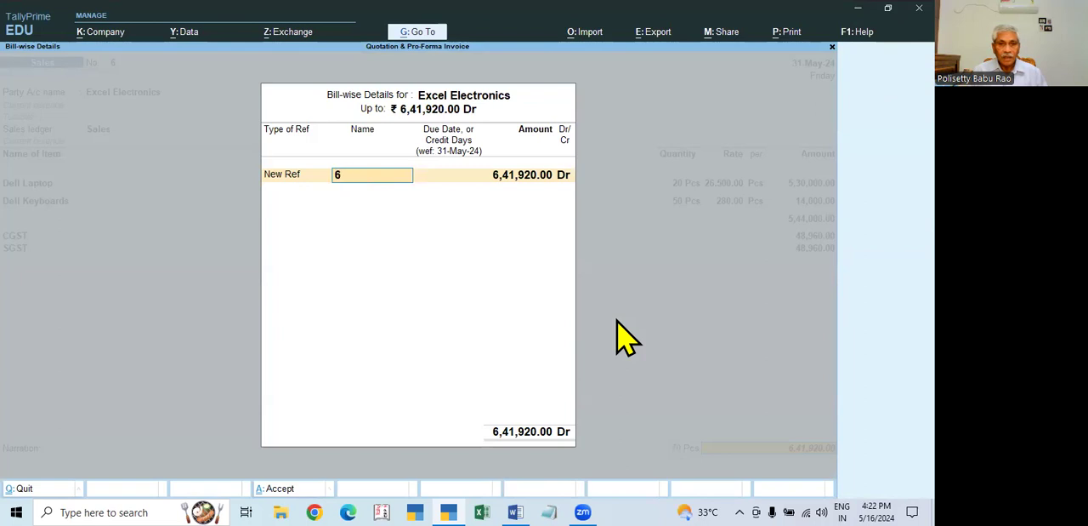
pyautogui.press('Return')
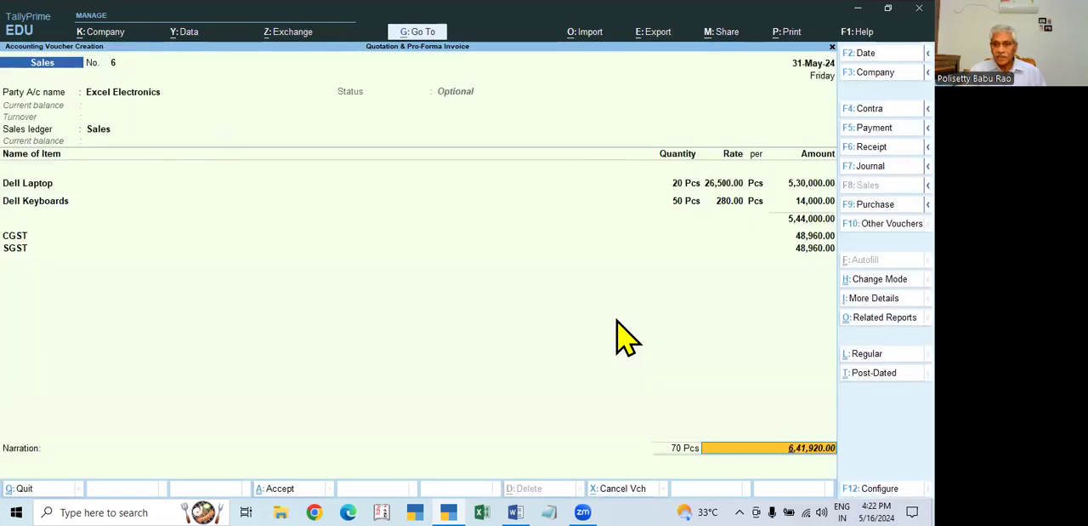
# - Change the sales voucher's status to Regular, leave its bill-wise details, and move to the empty ledger line below SGST
pyautogui.click(867, 356)
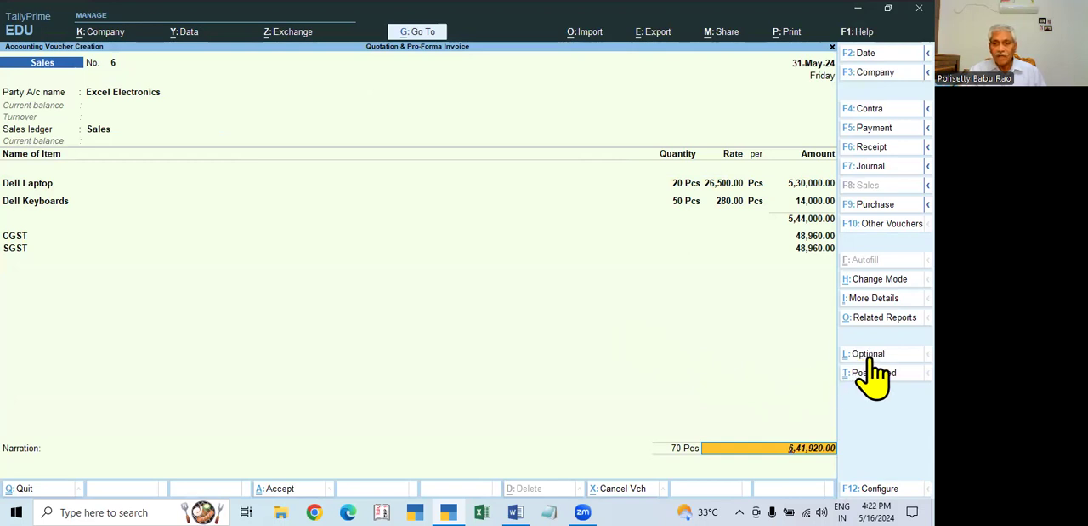
pyautogui.press('Return')
pyautogui.press('Escape')
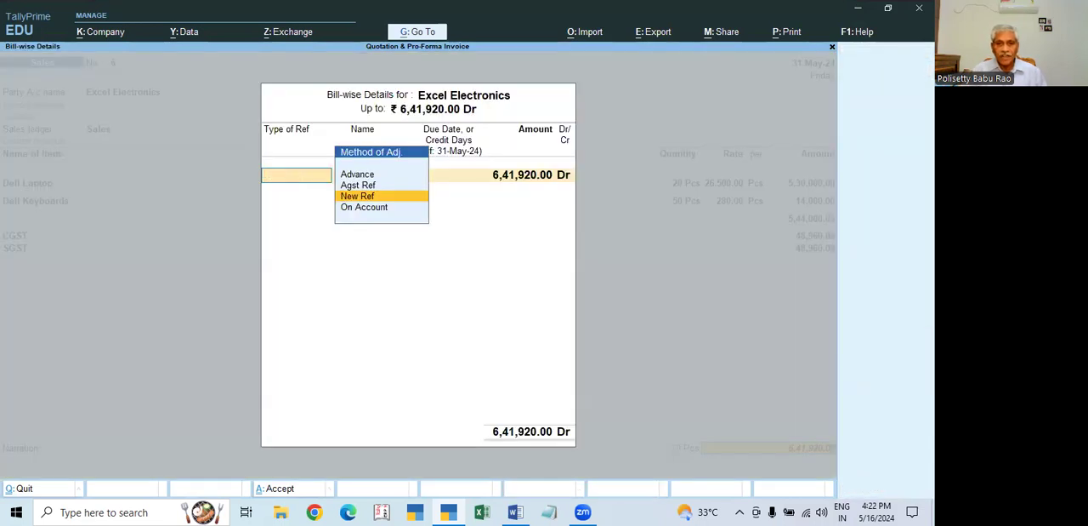
pyautogui.press('Escape')
pyautogui.press('Return')
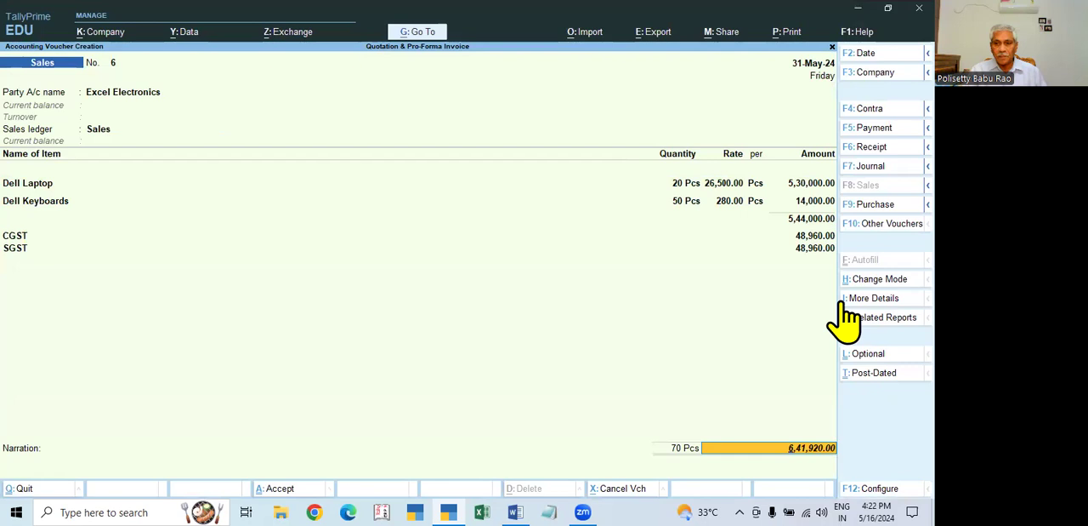
pyautogui.click(815, 247)
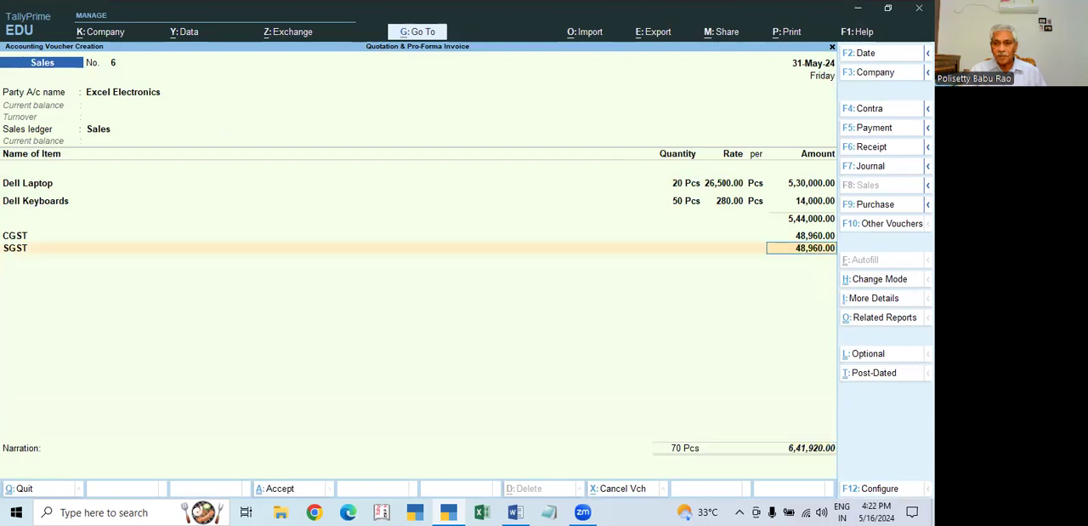
# - Mark Excel Electronics' sales voucher as Optional, save it without a narration, and return to the Gateway of Tally
pyautogui.press('Return')
pyautogui.click(872, 357)
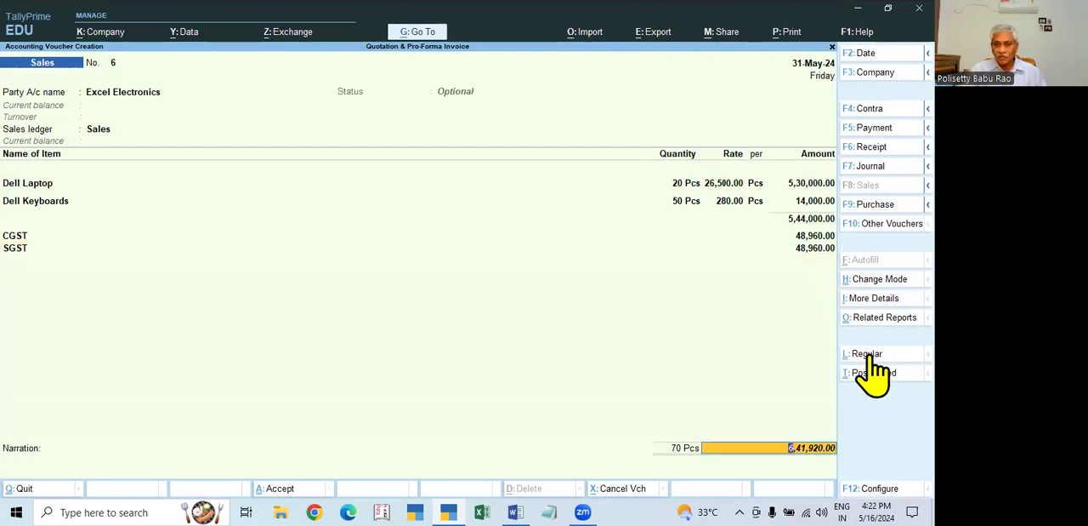
pyautogui.press('Return')
pyautogui.press('Return')
pyautogui.press('Return')
pyautogui.press('Return')
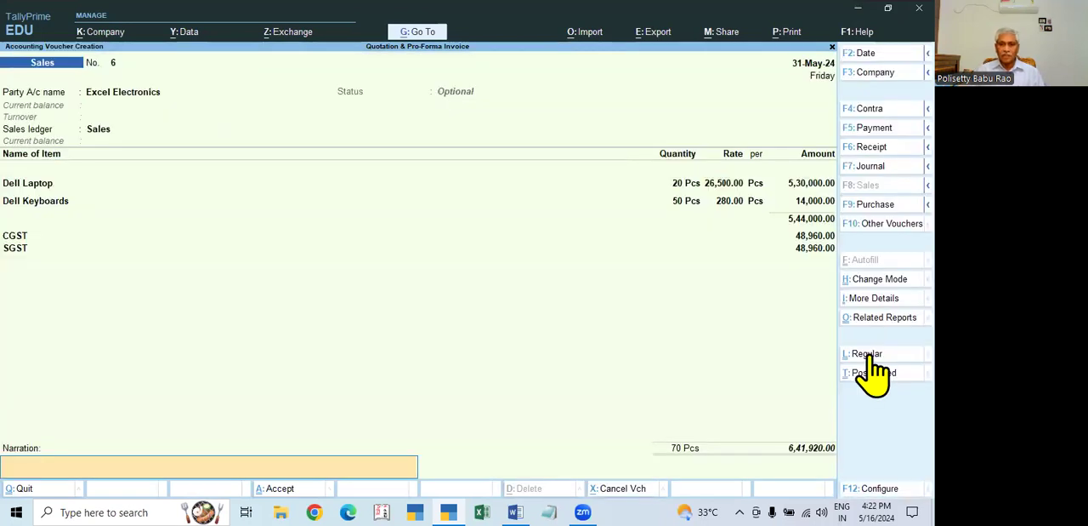
pyautogui.press('Return')
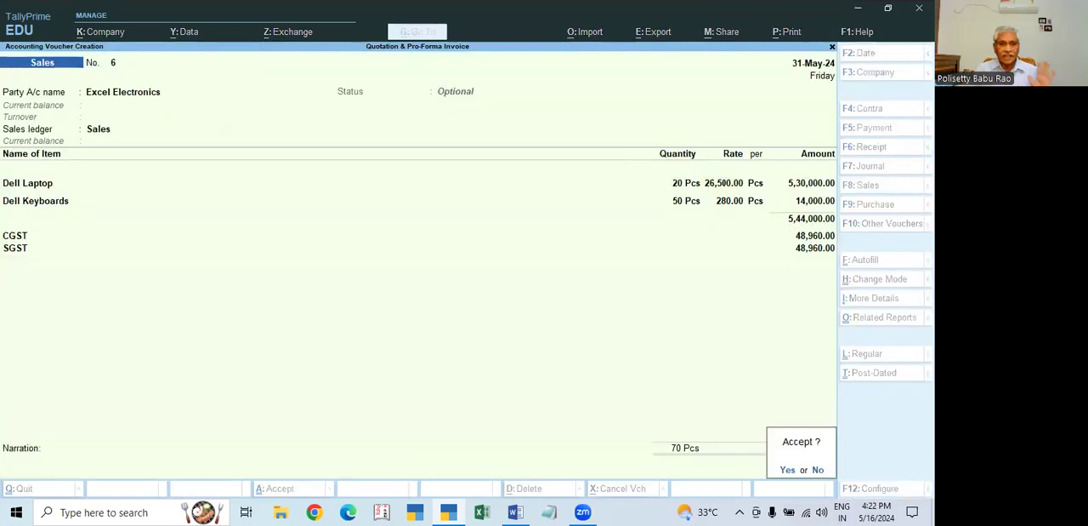
pyautogui.press('Return')
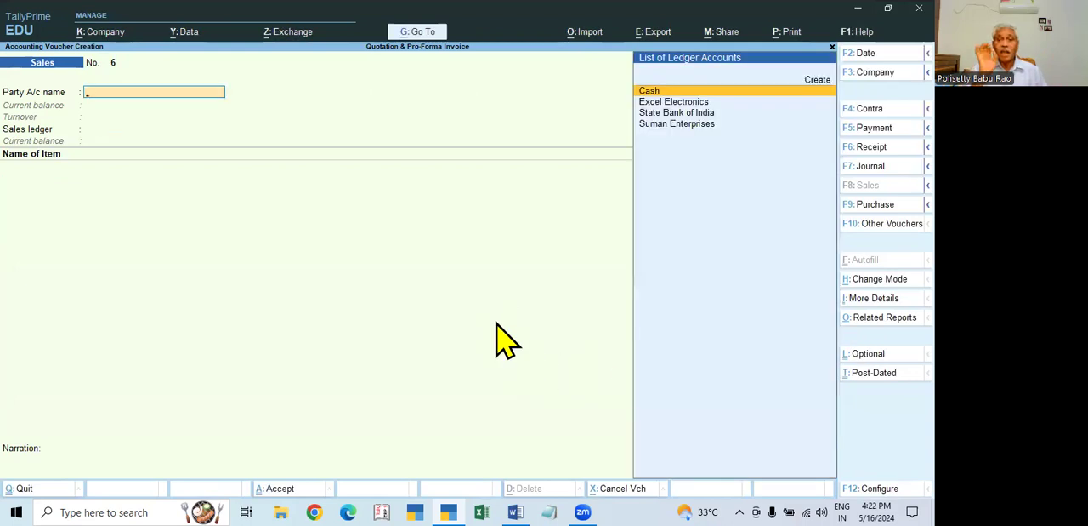
pyautogui.press('Escape')
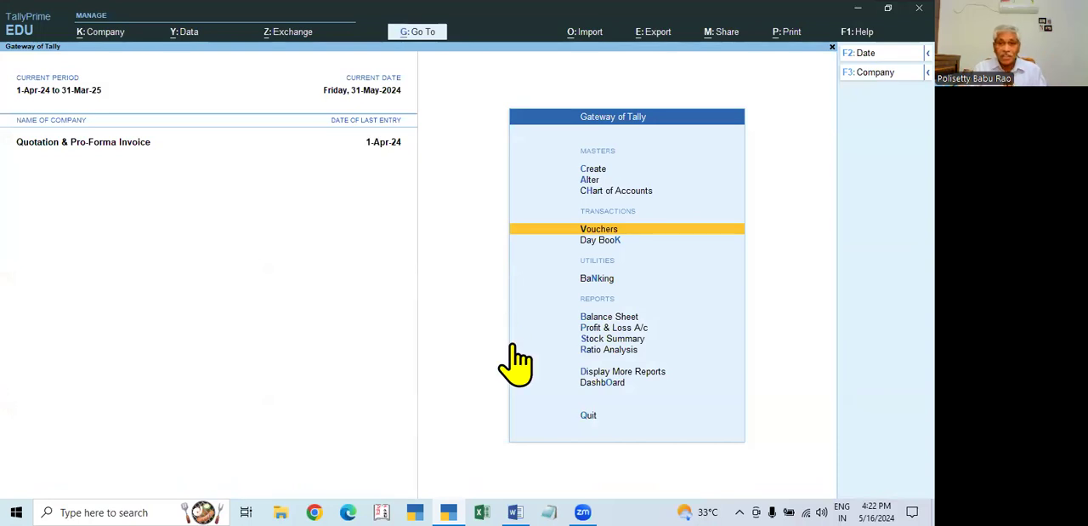
# - Check the Profit & Loss A/c for the period 1-Apr-24 to 31-Mar-25 and return to the Gateway of Tally
pyautogui.click(629, 327)
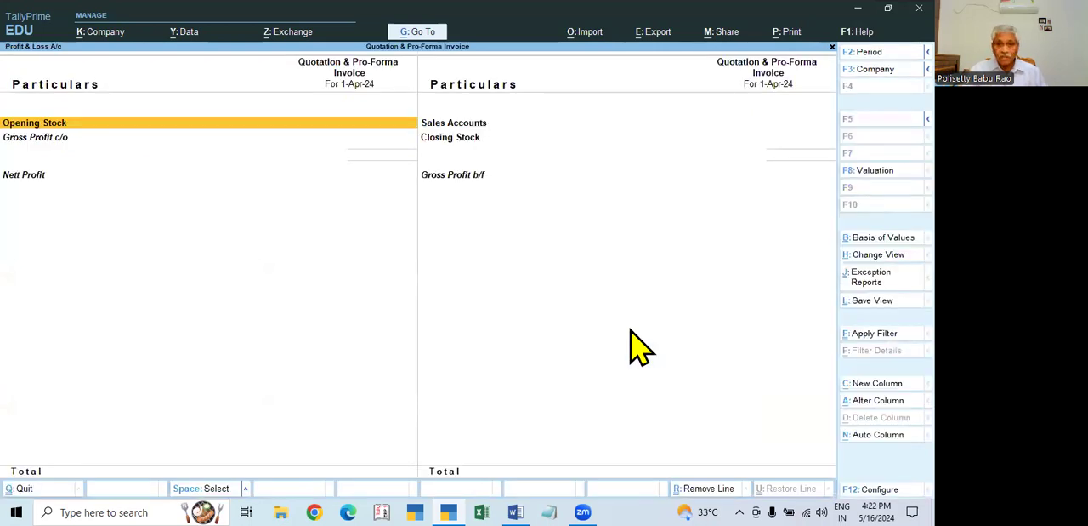
pyautogui.press('F2')
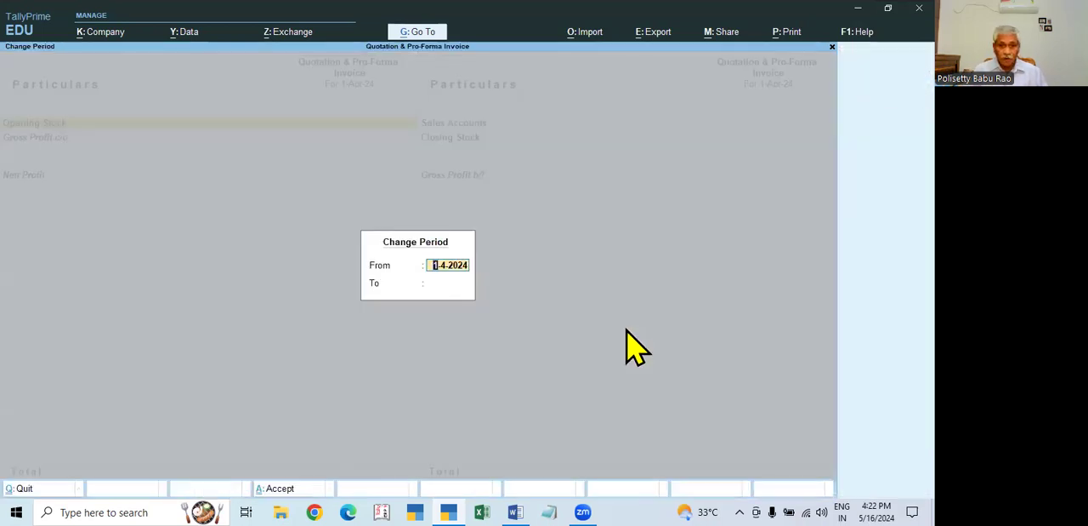
pyautogui.press('Return')
pyautogui.press('Return')
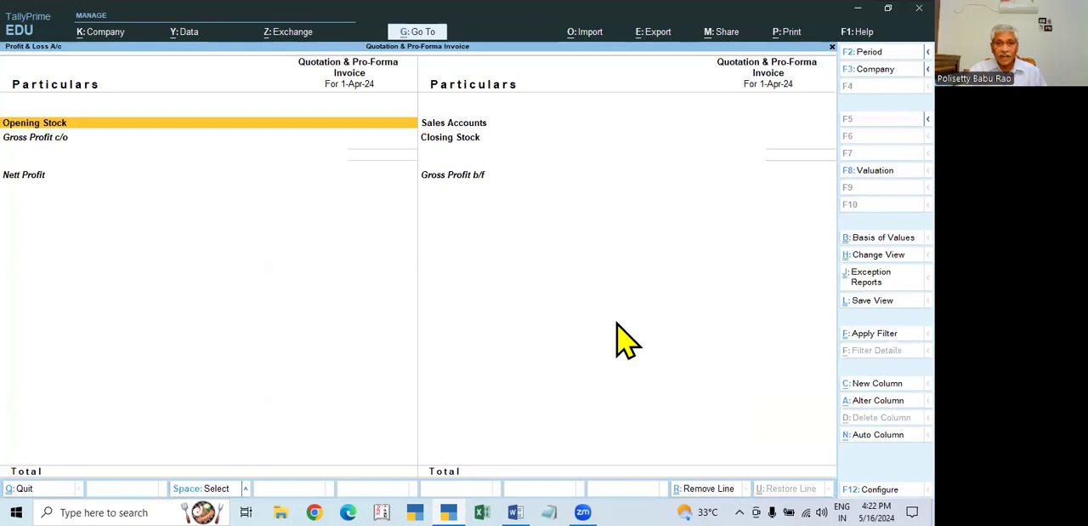
pyautogui.press('F2')
pyautogui.press('Return')
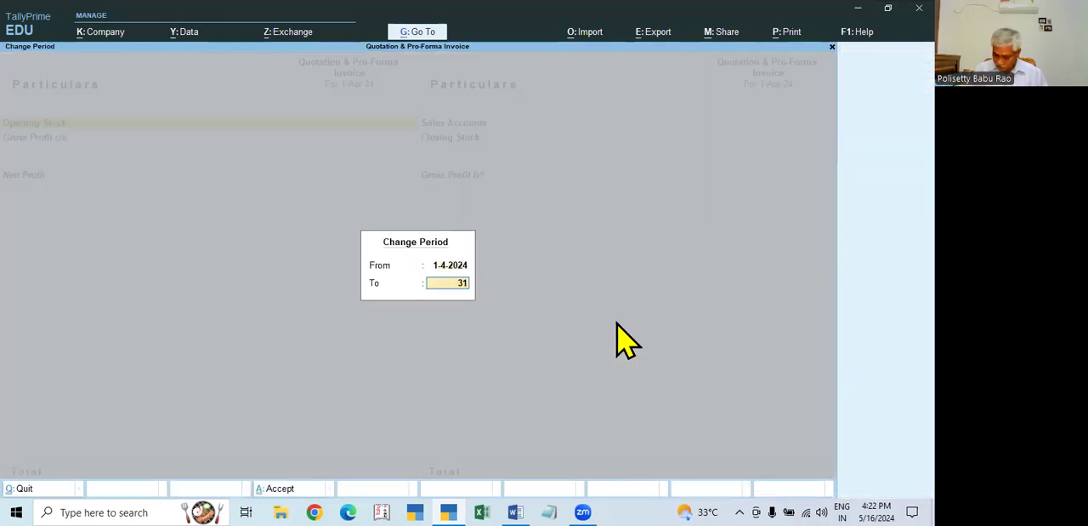
pyautogui.press('Return')
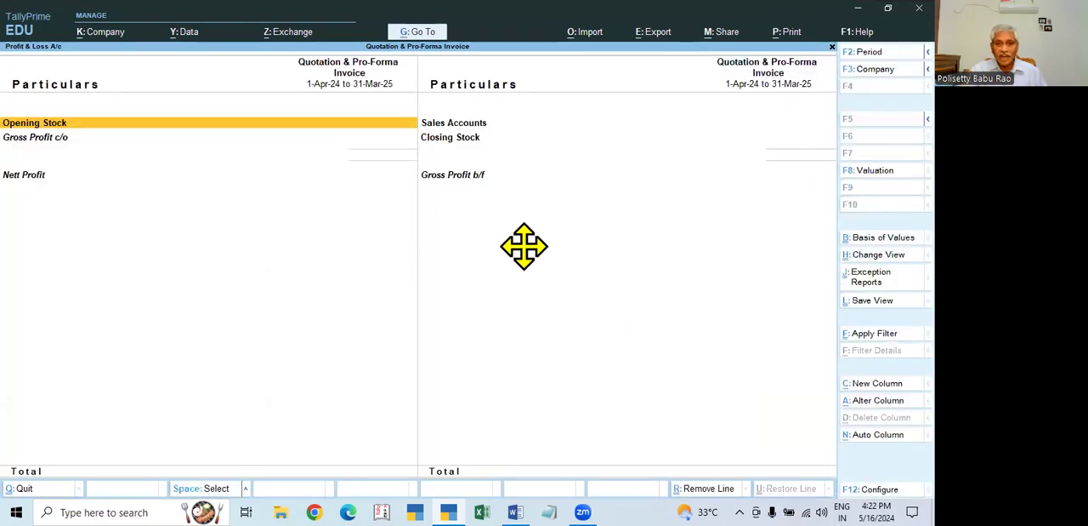
pyautogui.press('Escape')
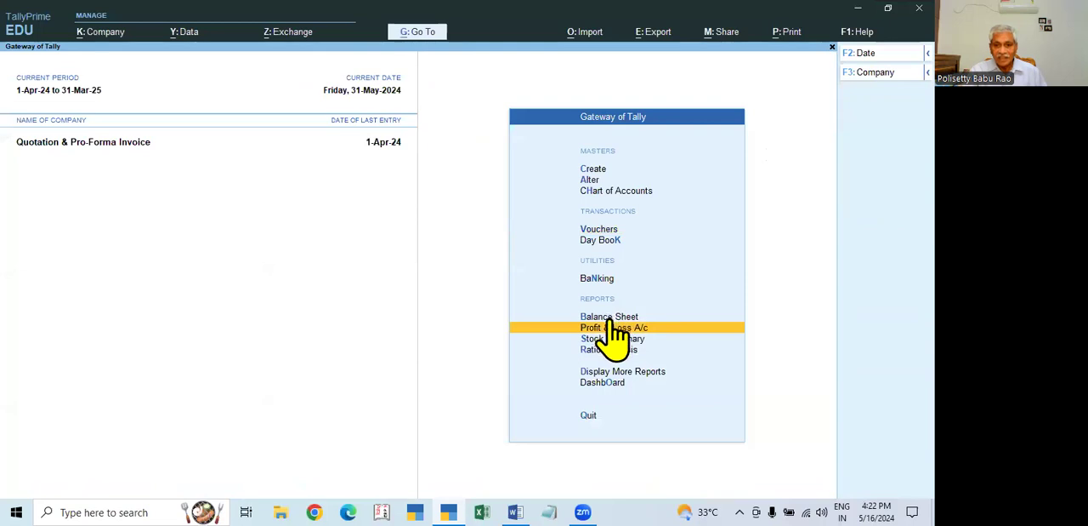
# - Check the Balance Sheet in detailed format and the Day Book for the effect of the optional sales voucher
pyautogui.click(547, 316)
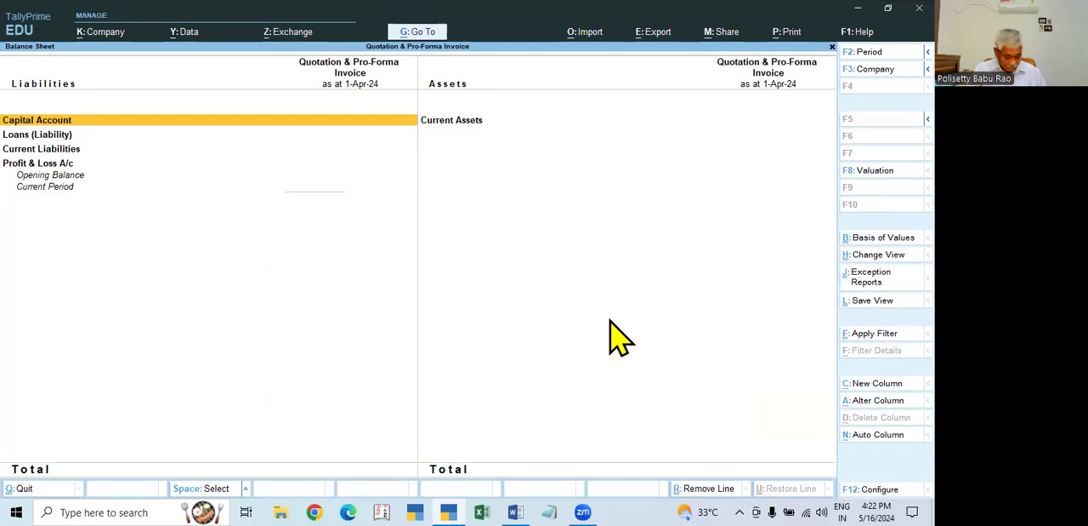
pyautogui.hotkey('alt', 'F5')
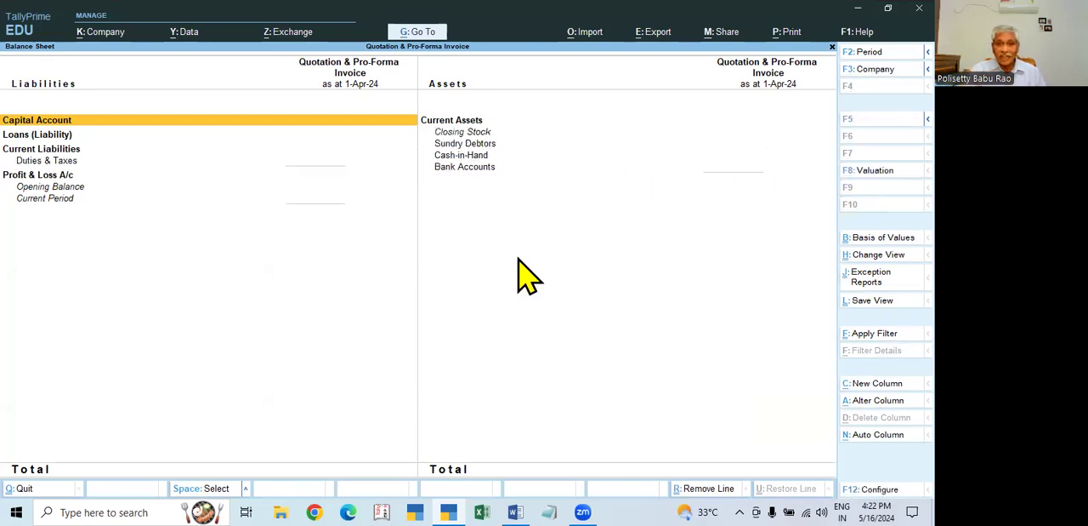
pyautogui.press('Escape')
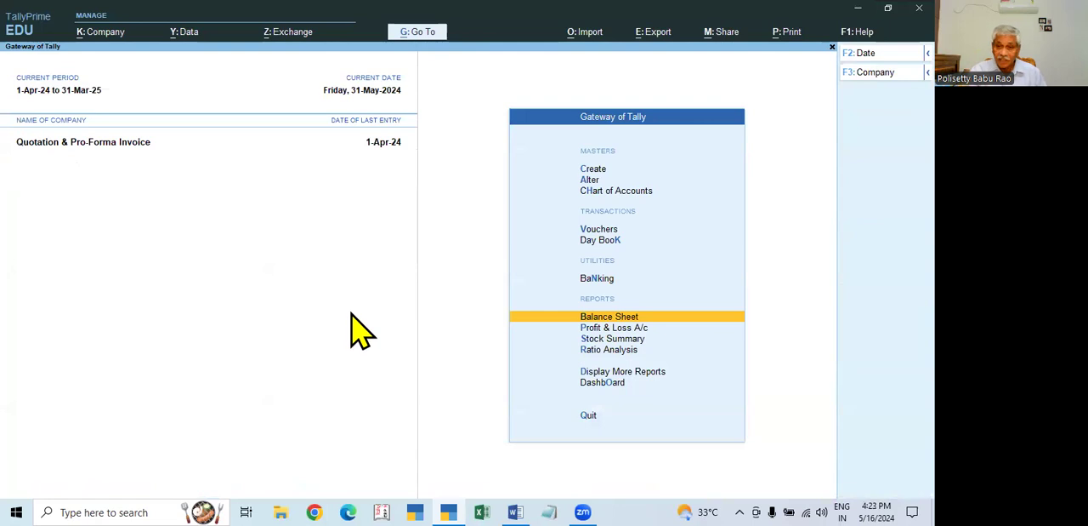
pyautogui.click(609, 255)
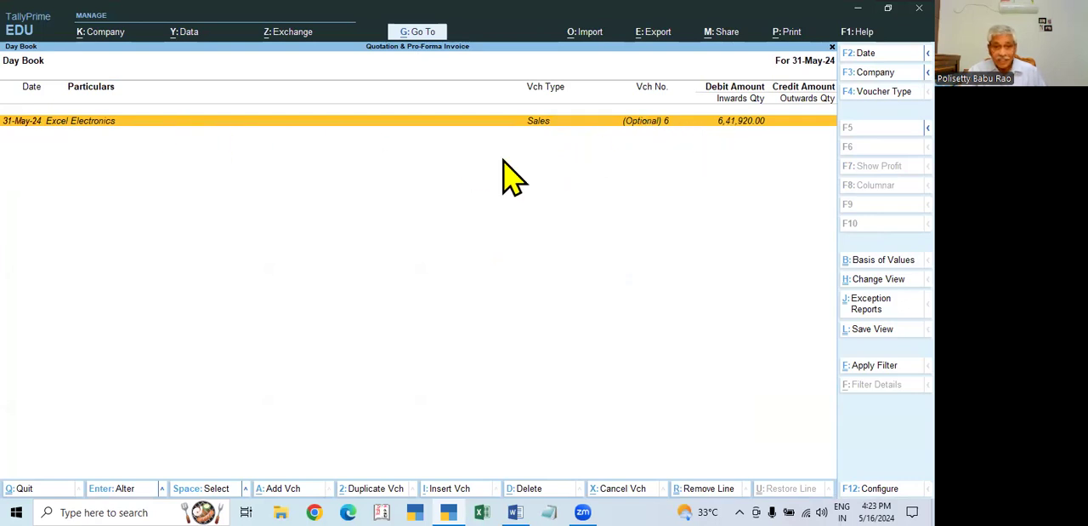
pyautogui.press('Escape')
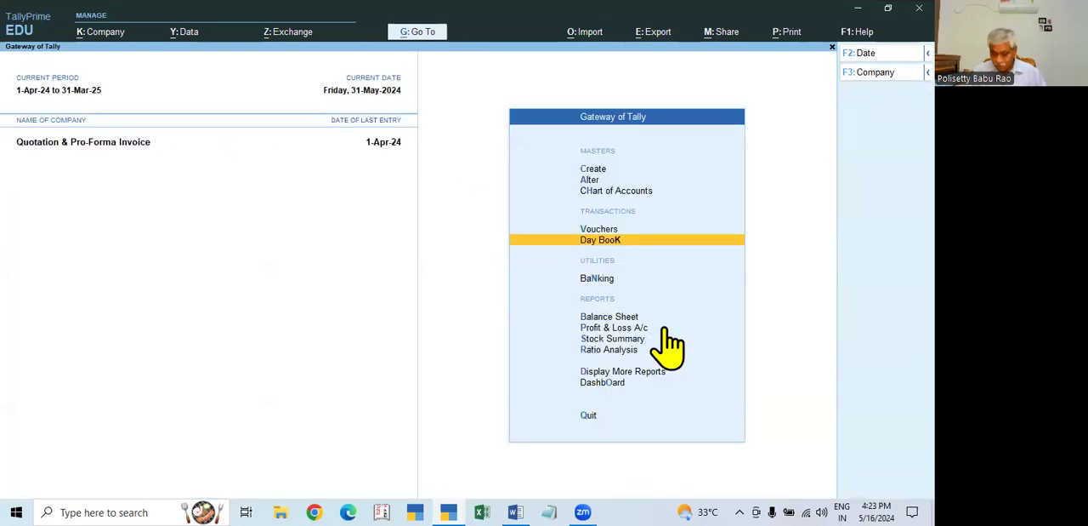
# - Open the register of optional vouchers from the exception reports
pyautogui.press('Down')
pyautogui.press('Down')
pyautogui.press('Down')
pyautogui.press('Down')
pyautogui.press('Down')
pyautogui.press('Down')
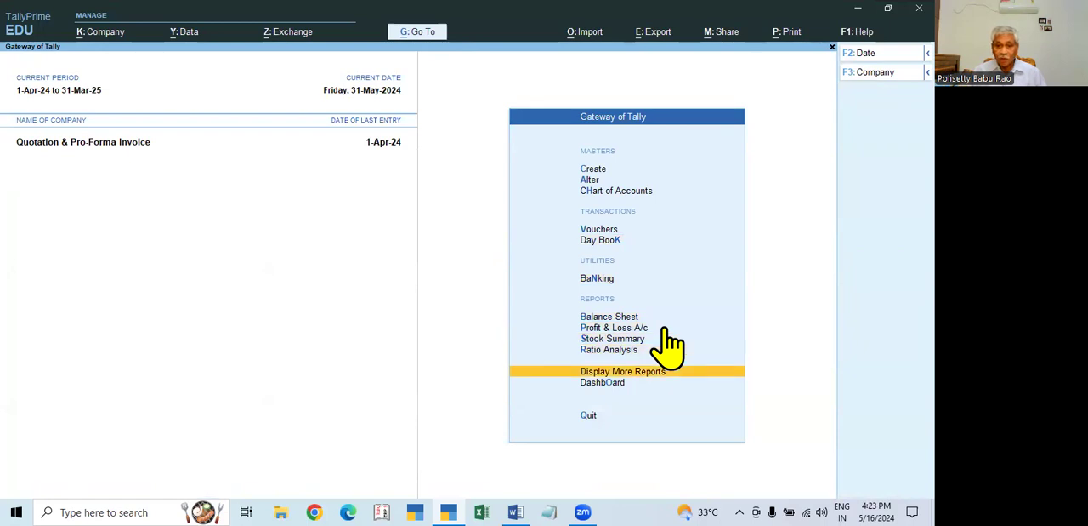
pyautogui.press('Return')
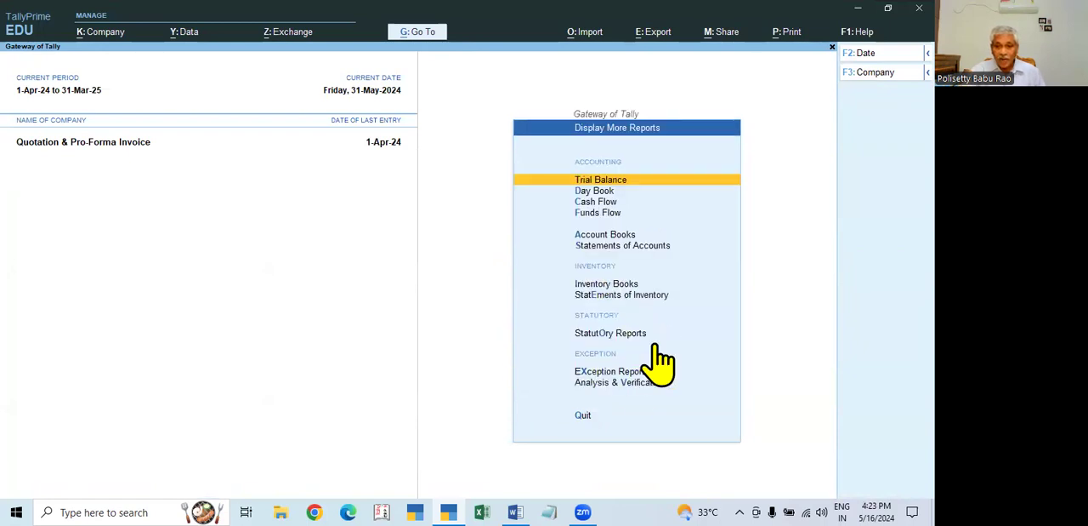
pyautogui.click(612, 375)
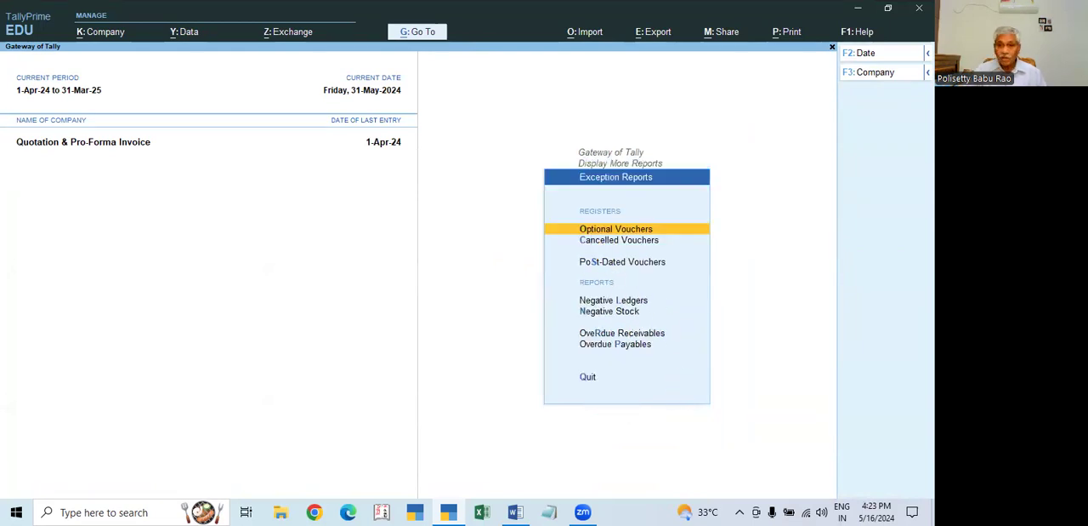
pyautogui.press('Return')
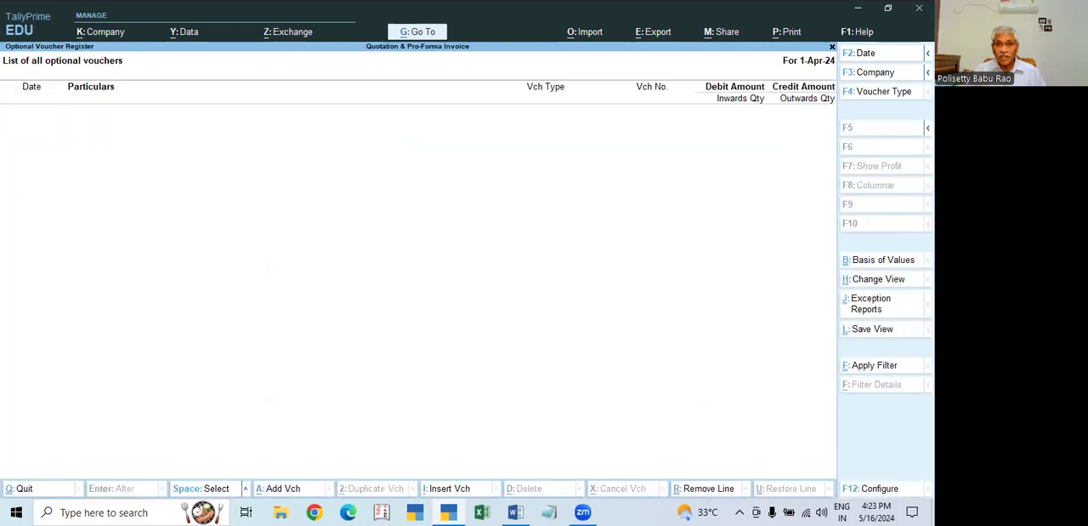
# - View the optional voucher register for the date 31.5, and return to the Gateway of Tally
pyautogui.press('F2')
pyautogui.write('3')
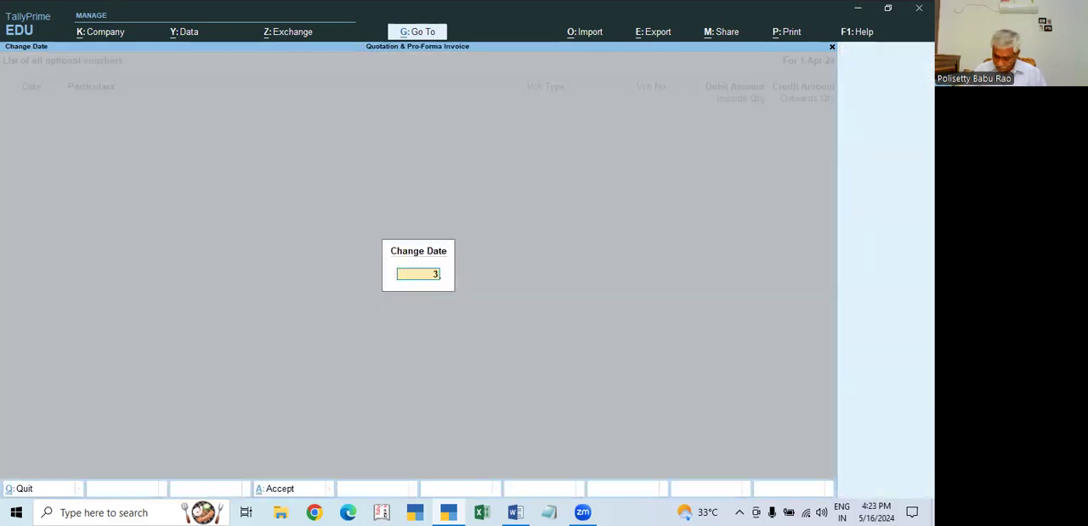
pyautogui.write('1.5')
pyautogui.press('Return')
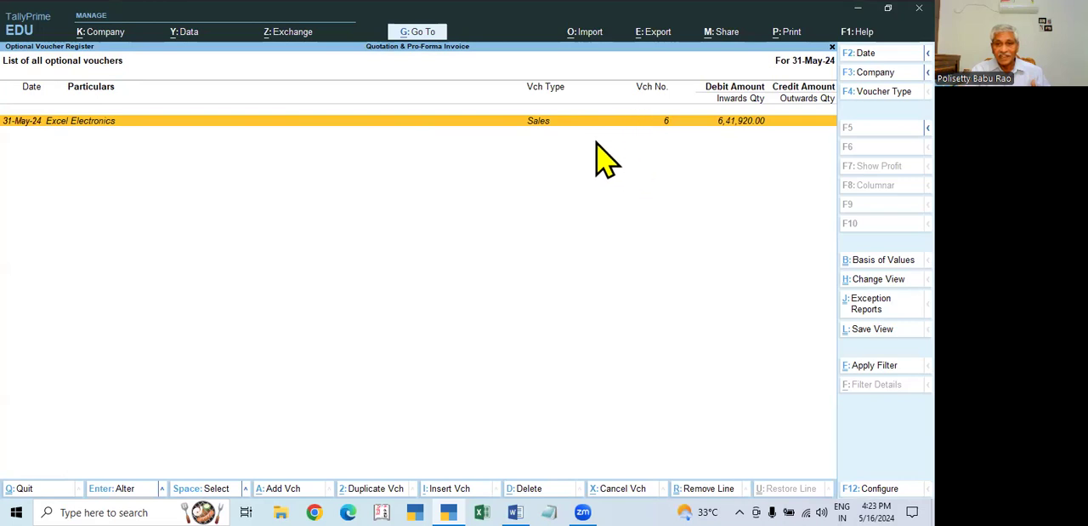
pyautogui.press('Escape')
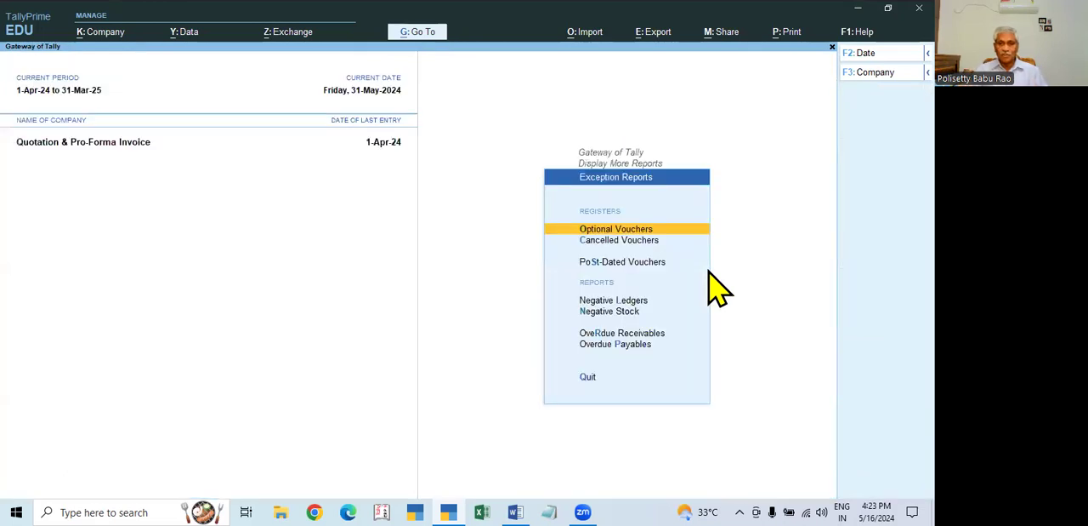
pyautogui.press('Escape')
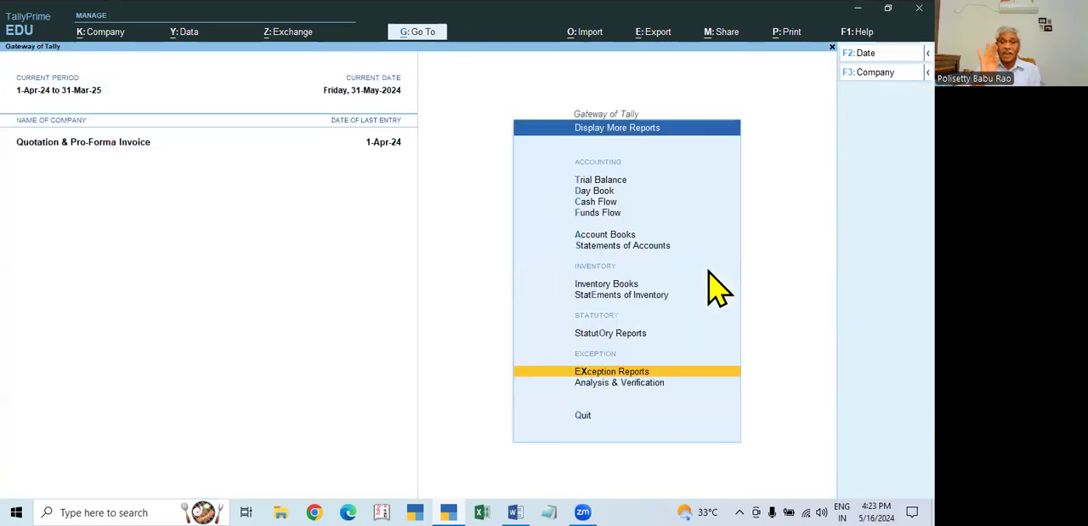
pyautogui.press('Escape')
pyautogui.press('Escape')
pyautogui.press('n')
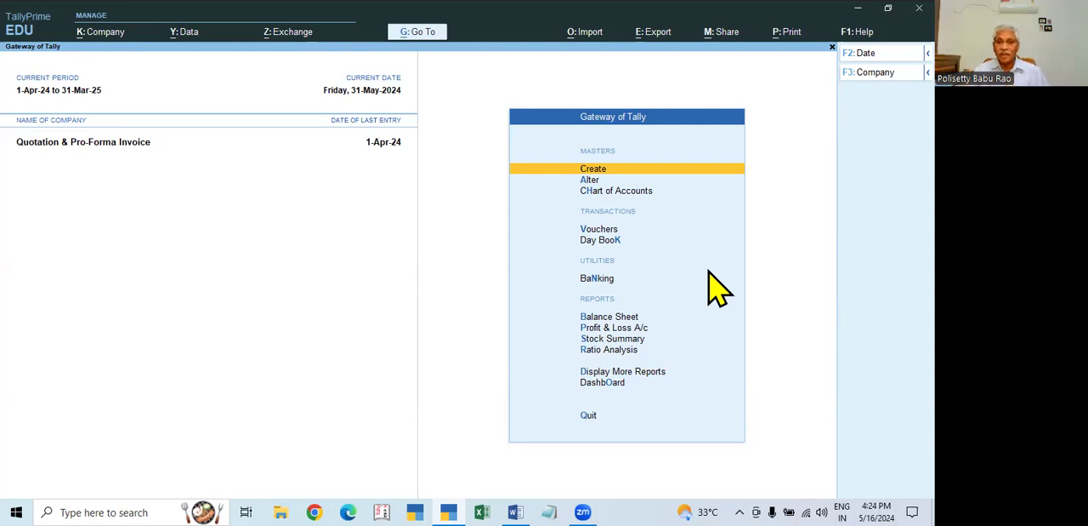
# - Start a new accounting voucher dated 1-6-2024 and switch it to a Receipt voucher
pyautogui.press('Down')
pyautogui.press('Down')
pyautogui.press('Down')
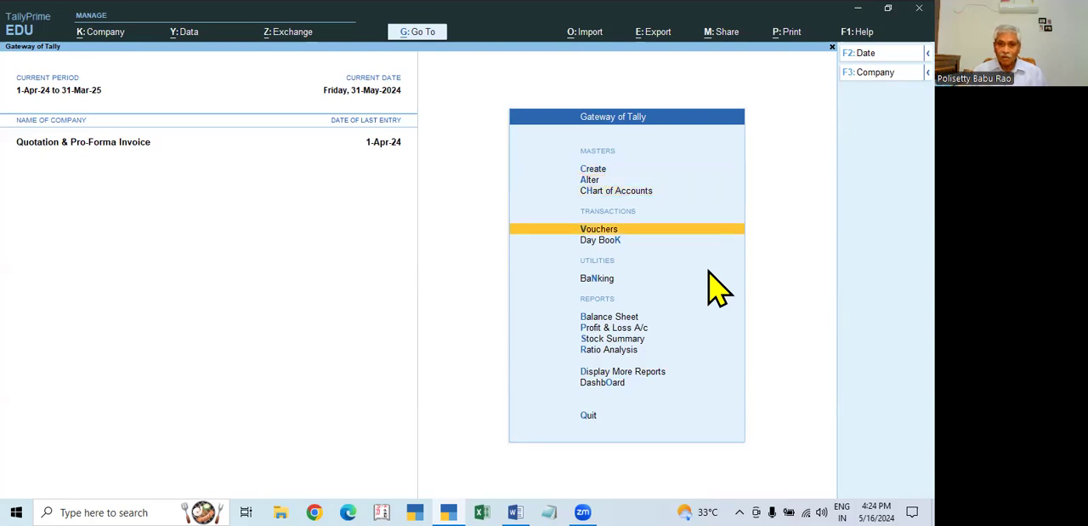
pyautogui.press('Return')
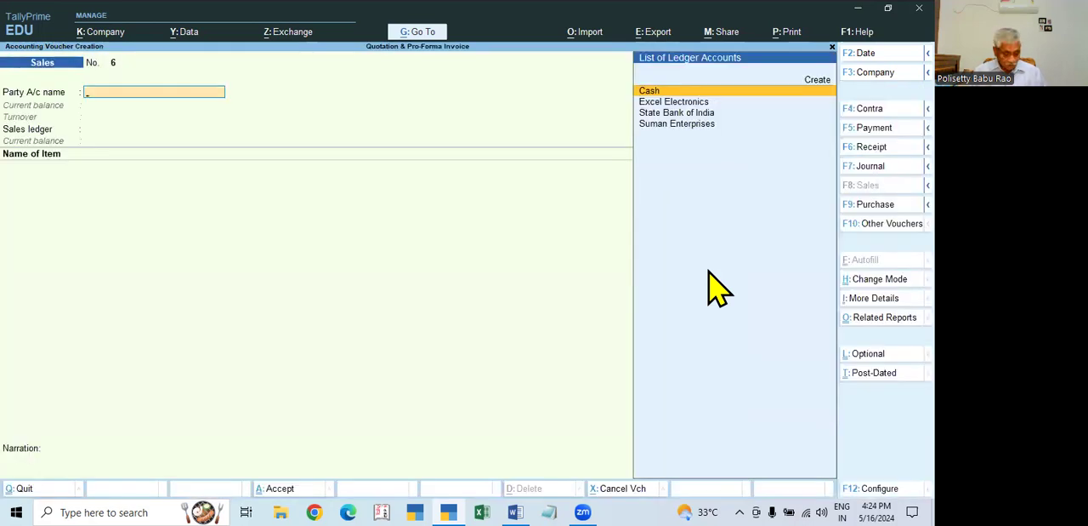
pyautogui.press('F2')
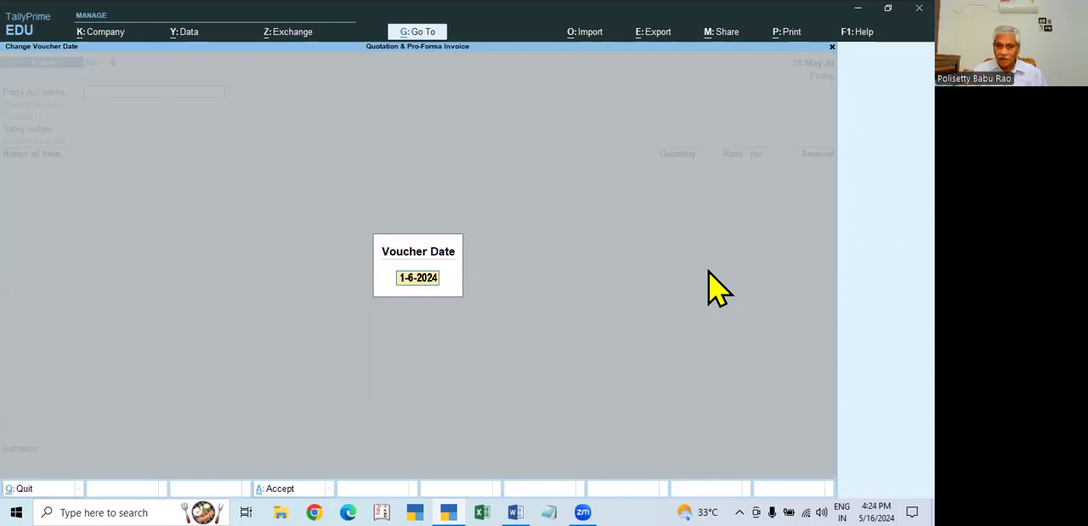
pyautogui.press('Return')
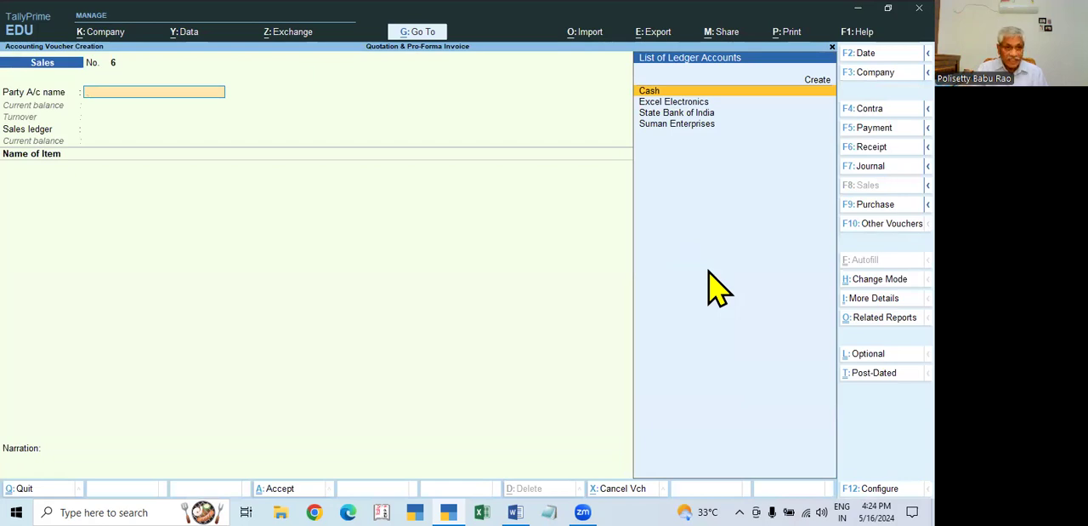
pyautogui.press('F6')
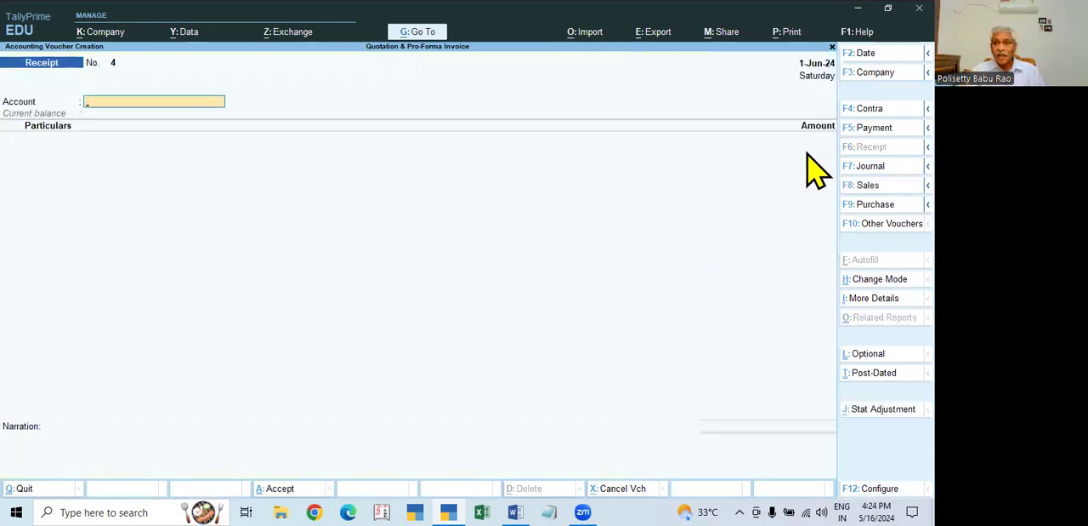
# - Enter a receipt of 4,00,000 from Excel Electronics into the State Bank of India account and open its bill-wise details
pyautogui.press('Down')
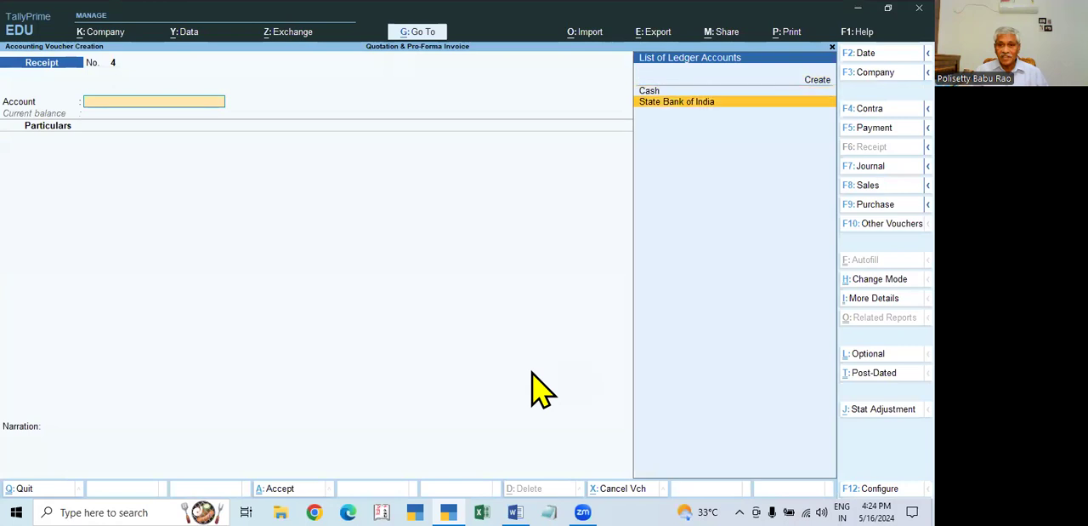
pyautogui.press('Return')
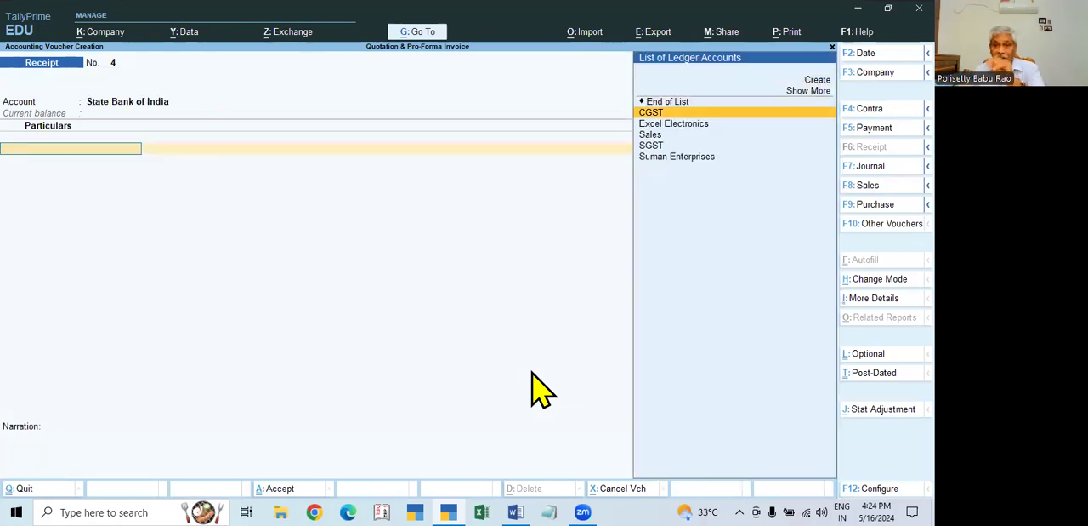
pyautogui.press('Down')
pyautogui.press('Return')
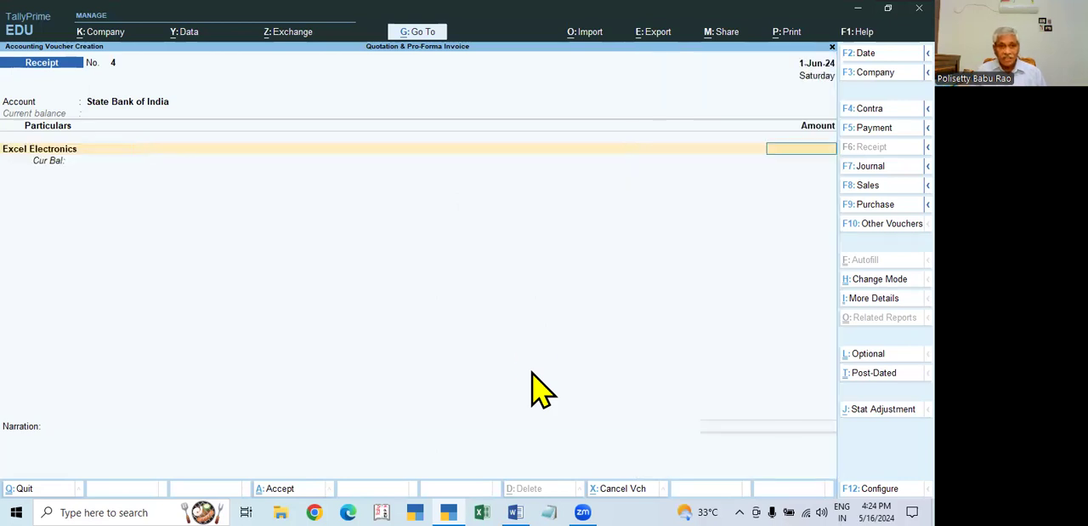
pyautogui.write('4,00,000')
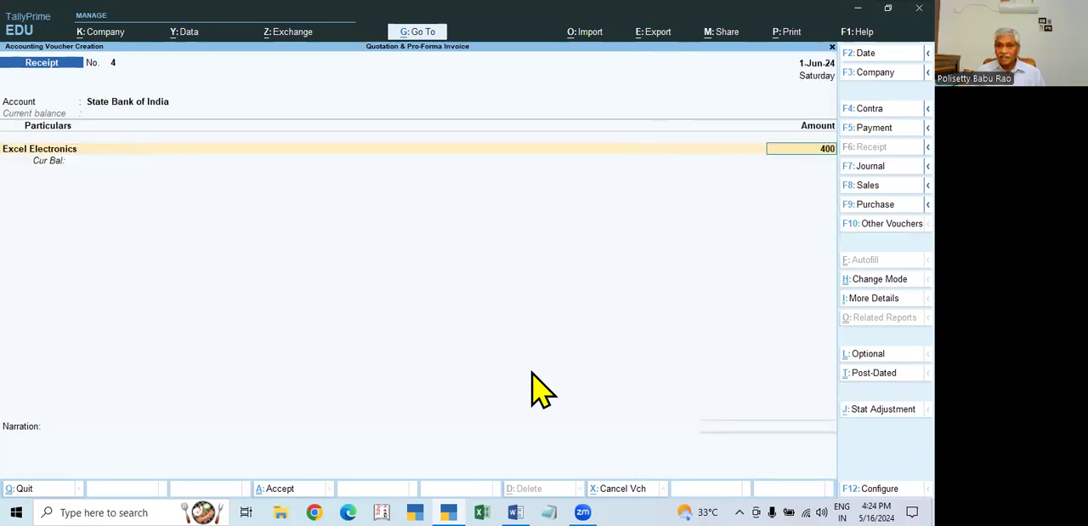
pyautogui.press('Return')
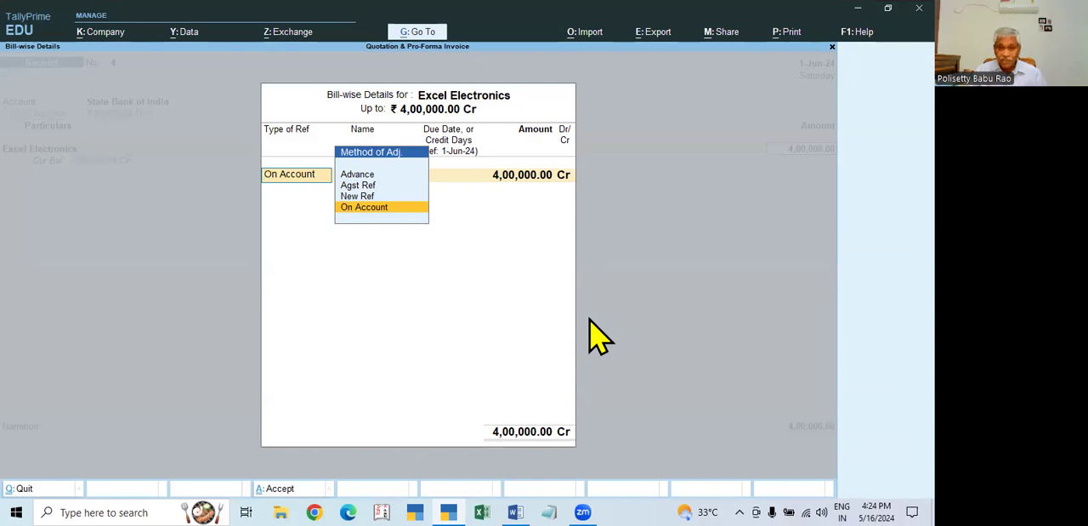
# - Allocate the 4,00,000 from Excel Electronics as an Advance reference named Adv-1 in the bill-wise details
pyautogui.press('Up')
pyautogui.press('Up')
pyautogui.press('Up')
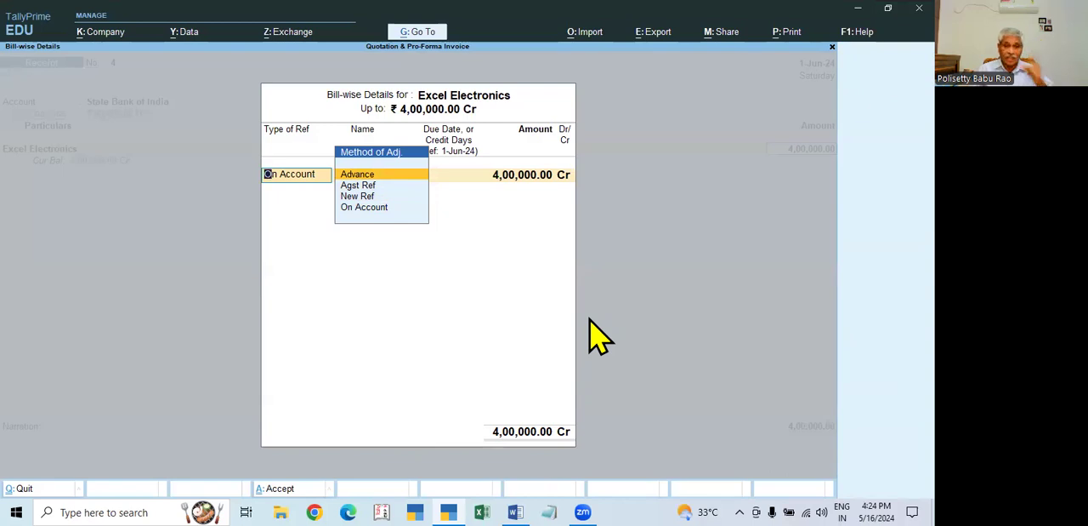
pyautogui.press('Return')
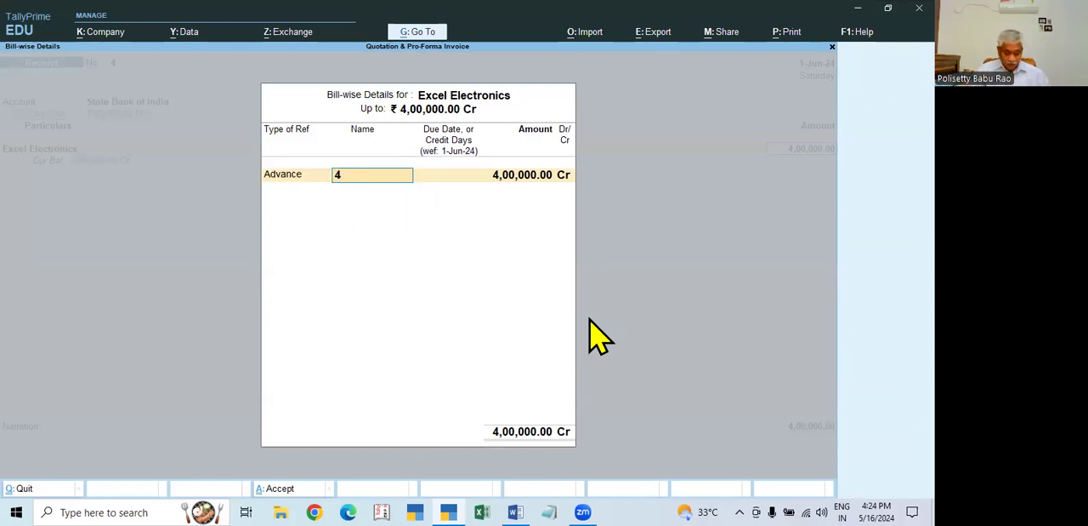
pyautogui.write('Adv-1')
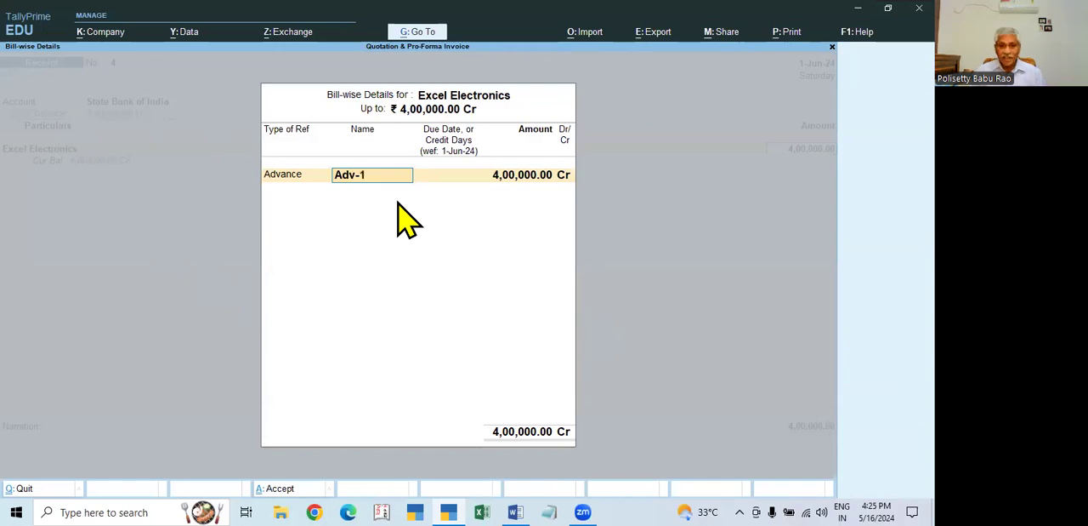
pyautogui.press('Return')
pyautogui.press('Return')
pyautogui.press('Return')
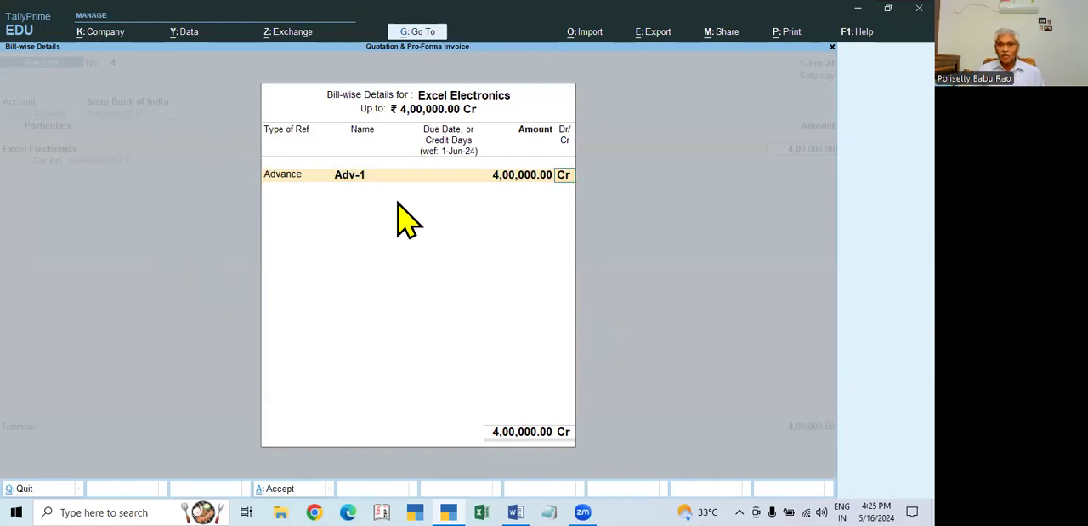
pyautogui.press('Return')
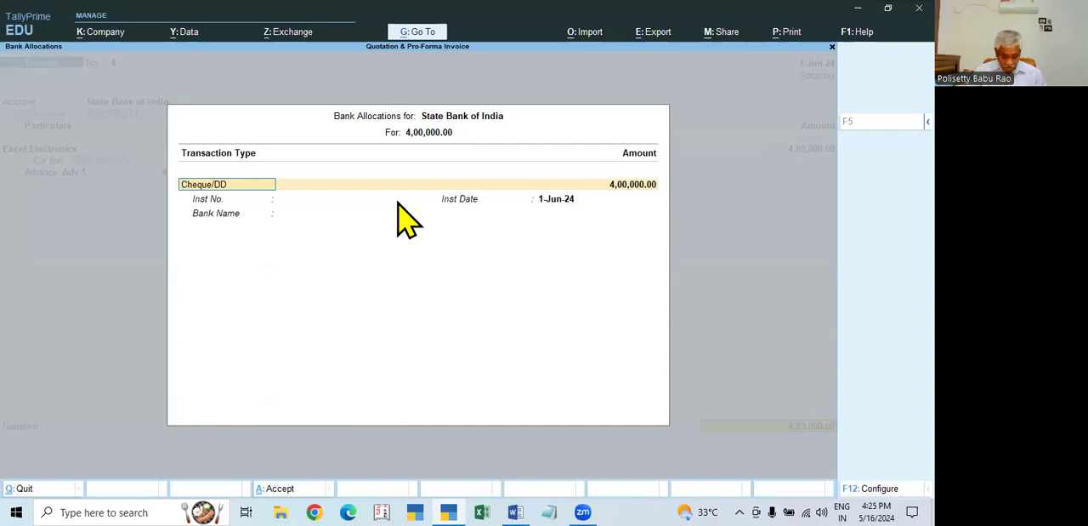
# - Set the State Bank of India allocation to e-Fund Transfer with NEFT as the instrument number
pyautogui.press('BackSpace')
pyautogui.press('Down')
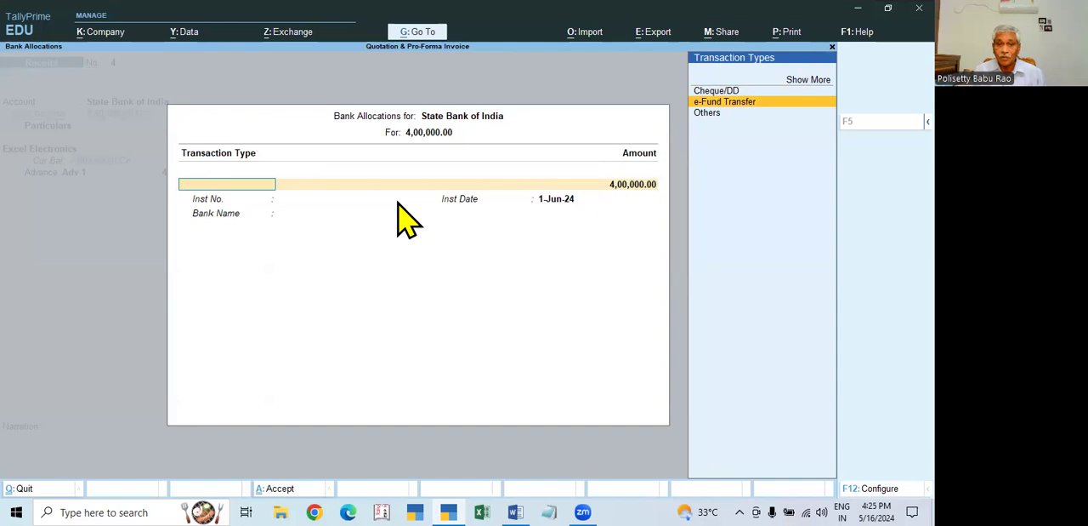
pyautogui.press('Return')
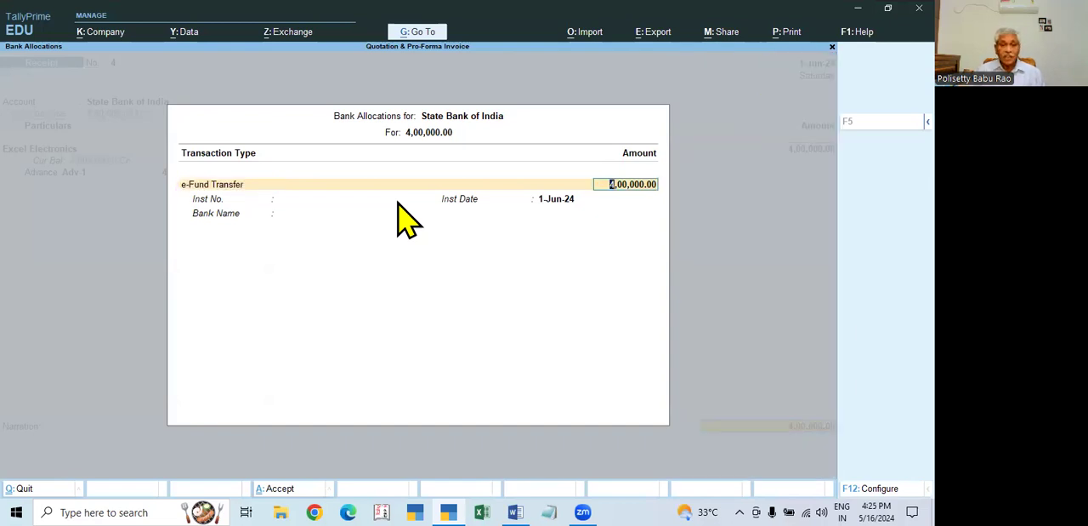
pyautogui.press('Return')
pyautogui.write('NE')
pyautogui.press('Return')
pyautogui.press('Return')
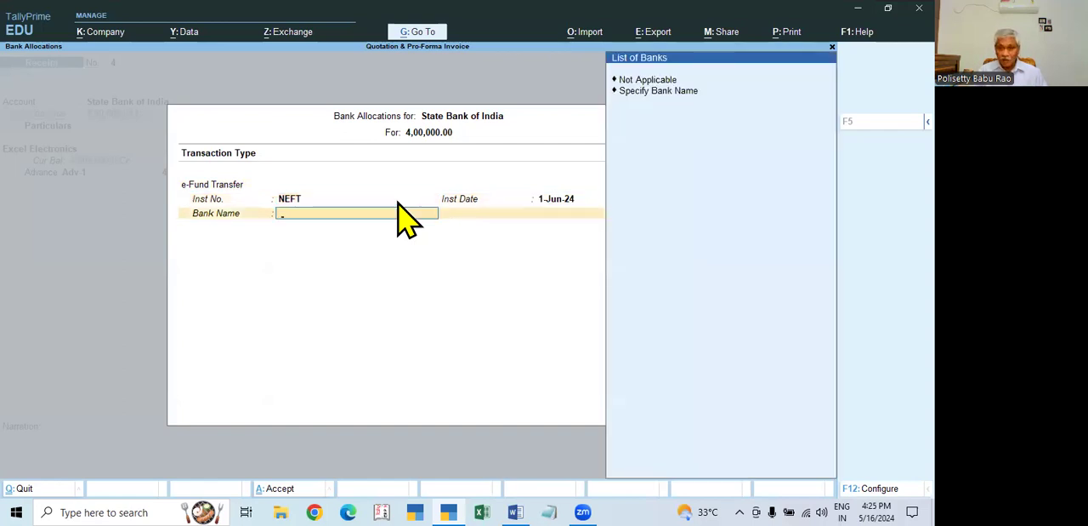
# - Specify HDFC Bank as the bank name, save the receipt without a narration and return to the Gateway of Tally
pyautogui.press('Down')
pyautogui.press('Return')
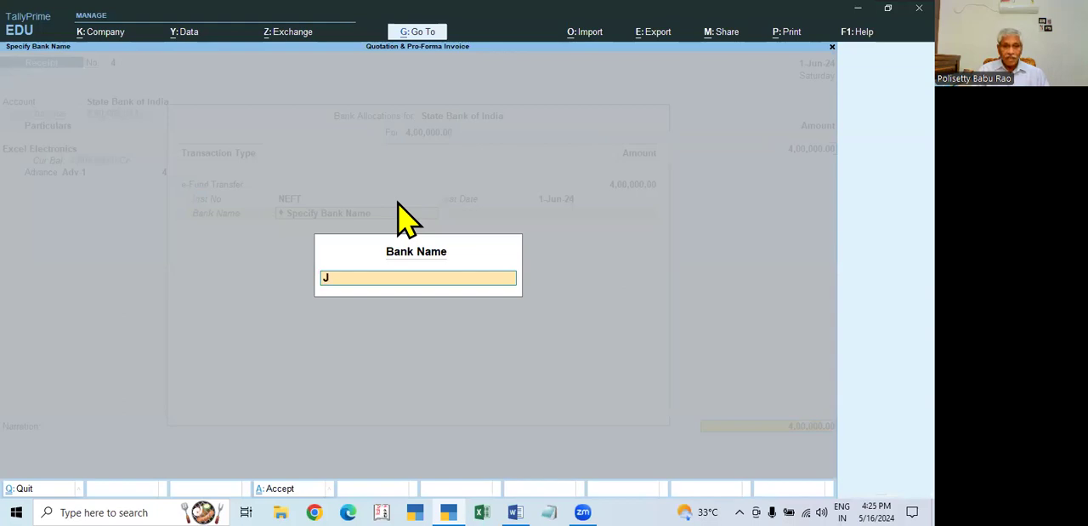
pyautogui.write('HDFC Bank')
pyautogui.press('Return')
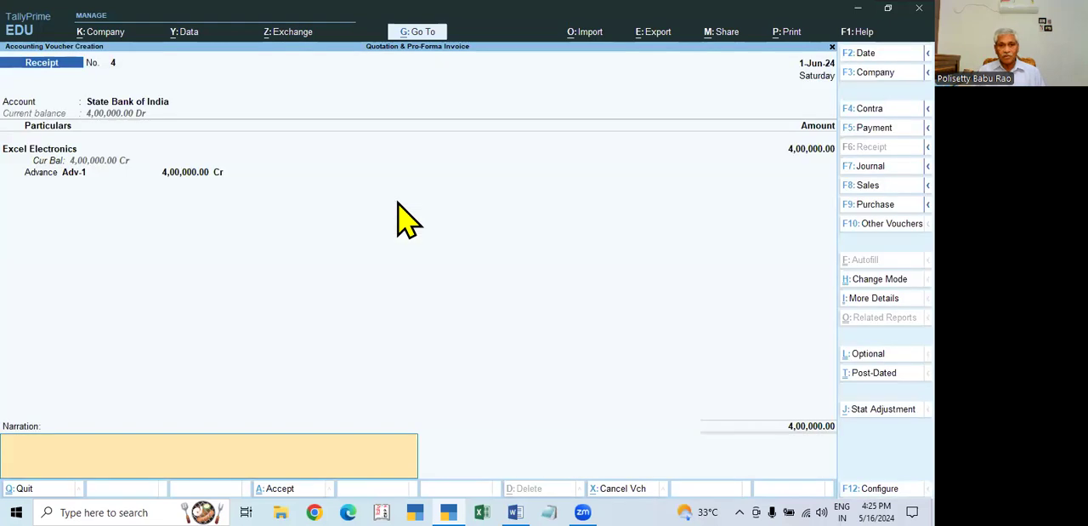
pyautogui.press('Return')
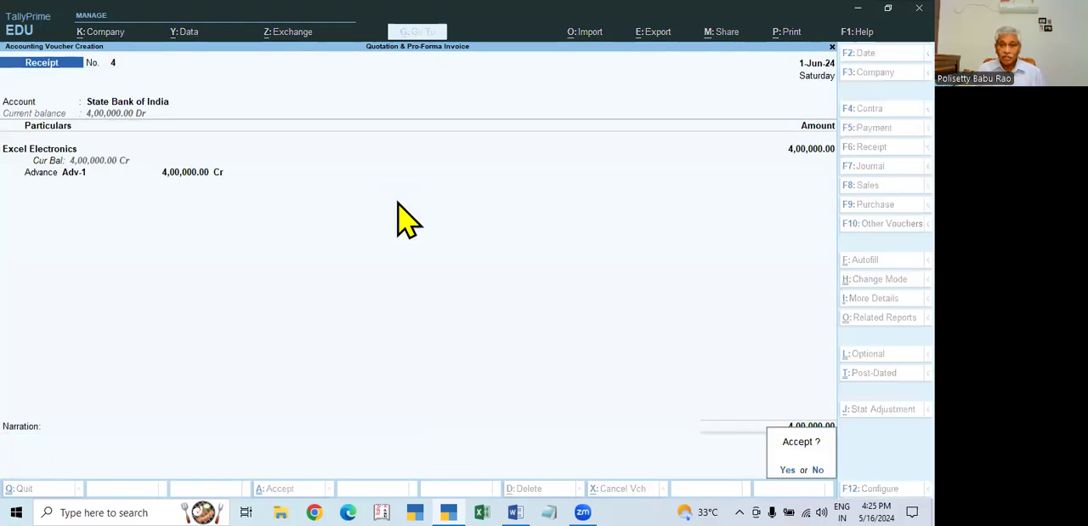
pyautogui.press('Return')
pyautogui.press('Escape')
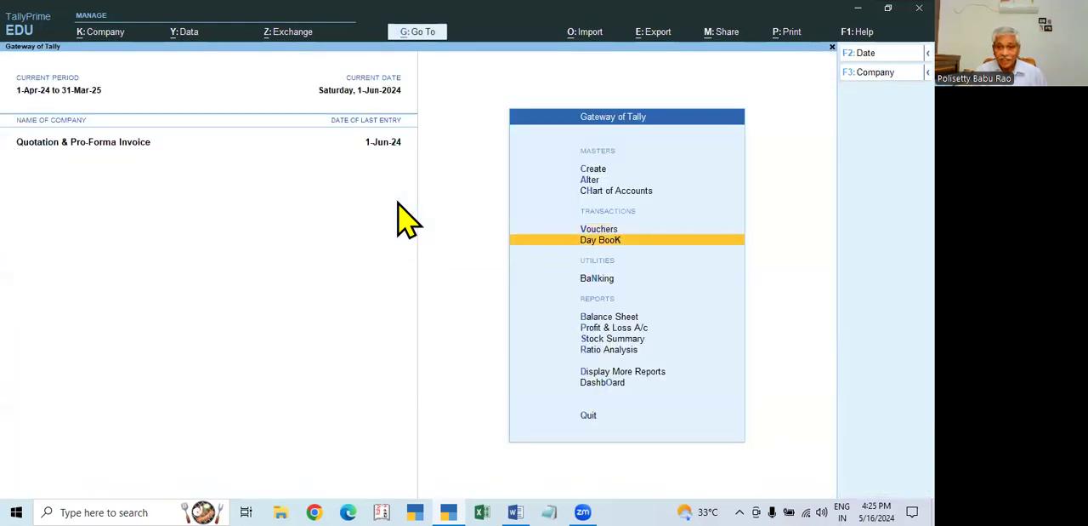
# - Review the Day Book for 1-Apr-24 to 1-Jun-24, including the Excel Electronics receipt, and return to the Gateway of Tally
pyautogui.press('Return')
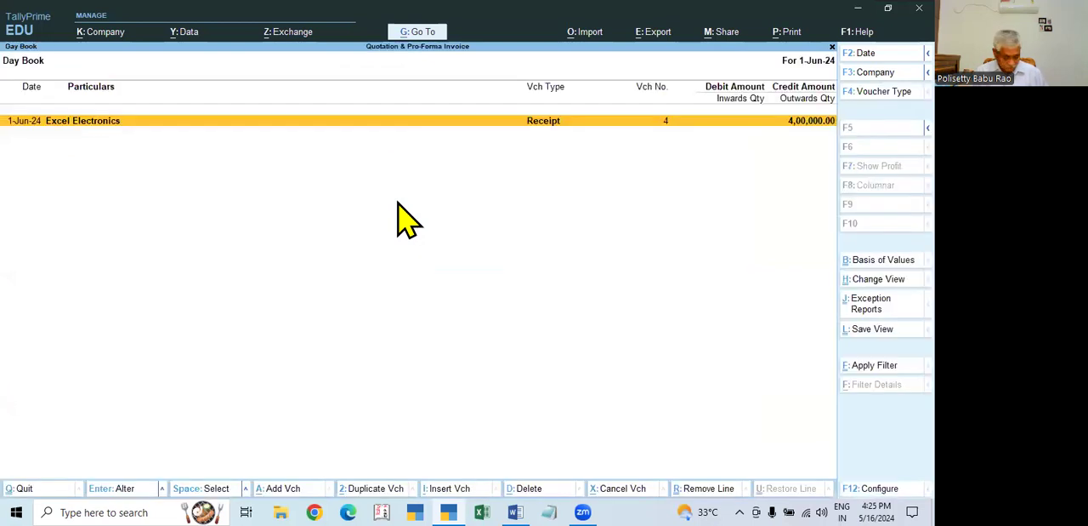
pyautogui.hotkey('alt', 'F2')
pyautogui.press('space')
pyautogui.press('Return')
pyautogui.press('space')
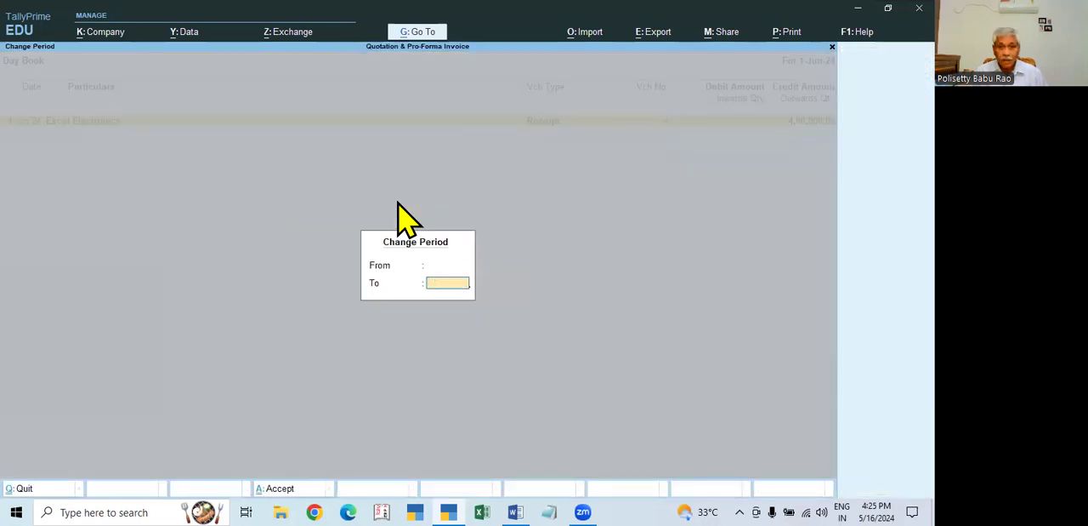
pyautogui.press('Return')
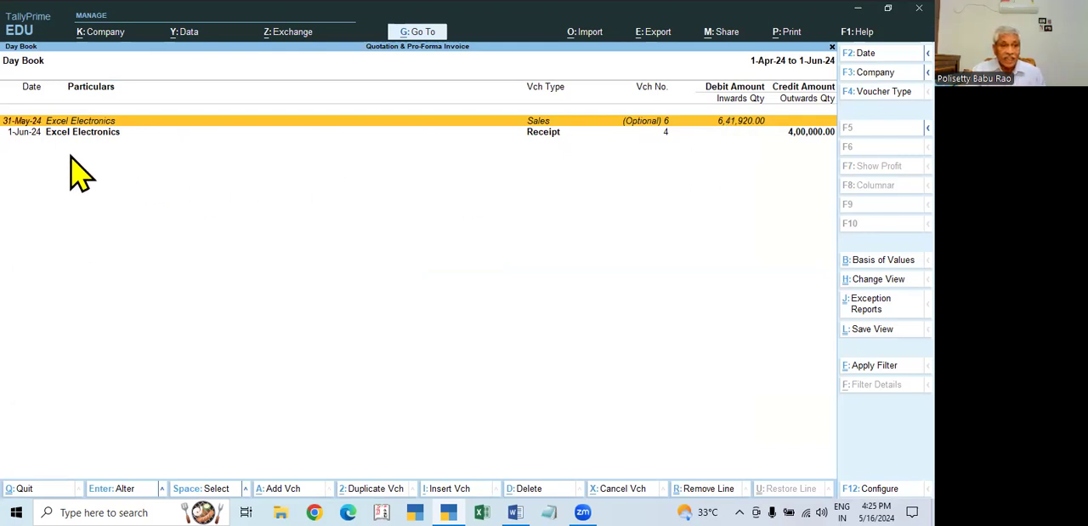
pyautogui.click(813, 136)
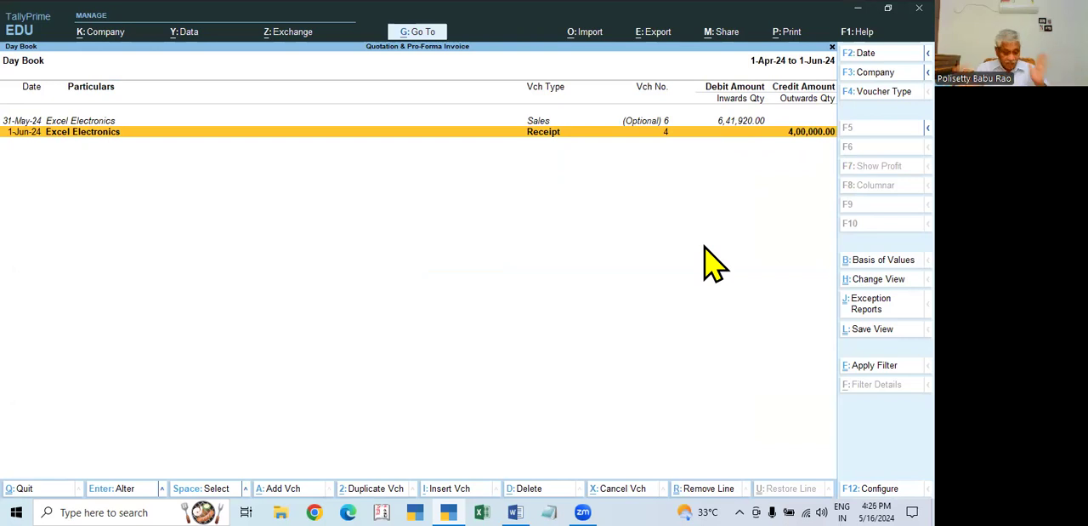
pyautogui.press('Escape')
pyautogui.press('Escape')
pyautogui.press('Escape')
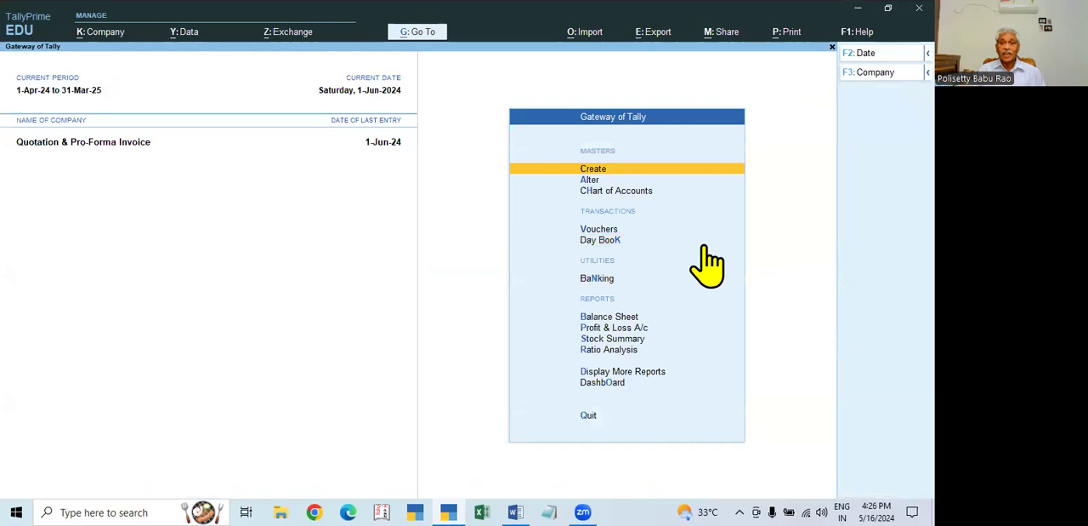
pyautogui.press('Down')
pyautogui.press('Down')
pyautogui.press('Down')
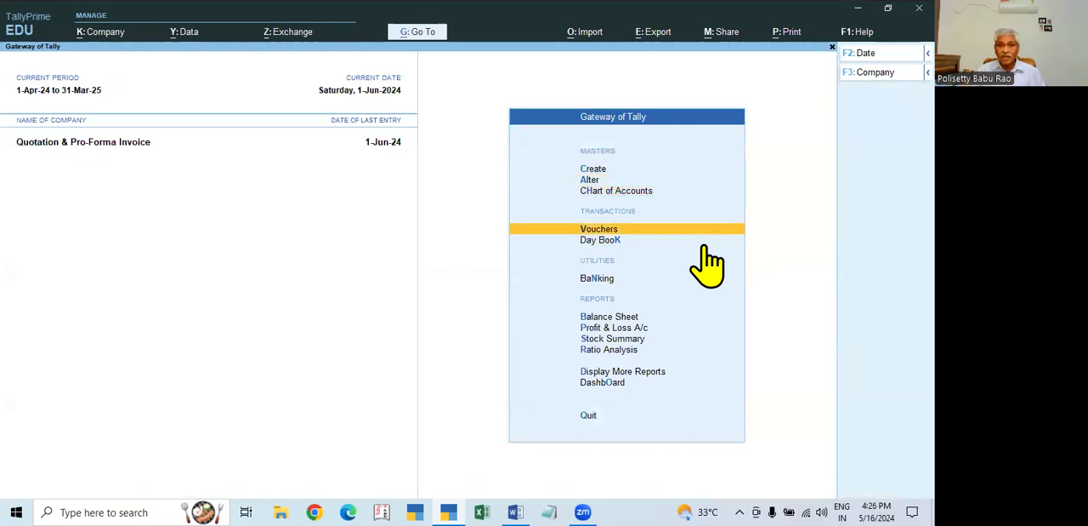
pyautogui.press('Return')
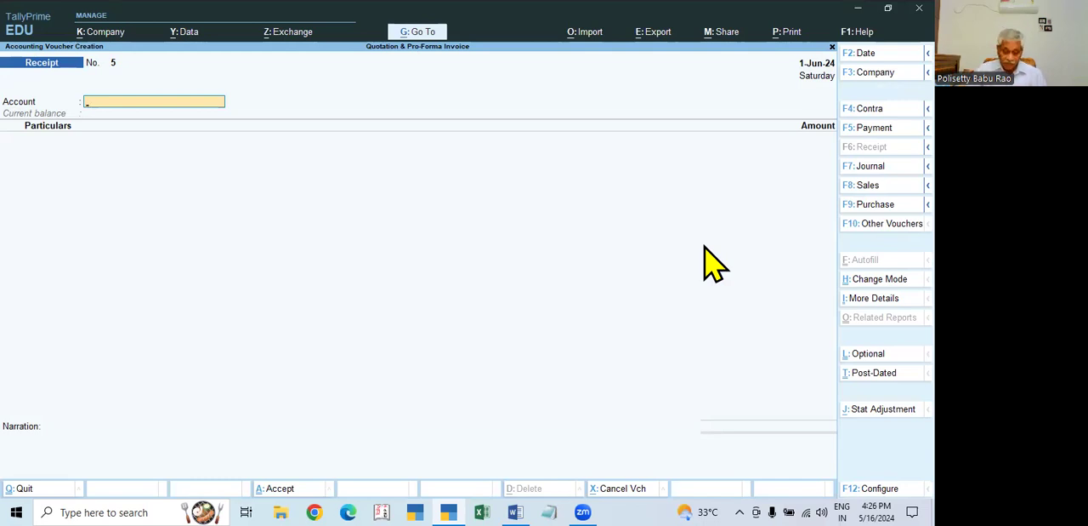
pyautogui.press('F8')
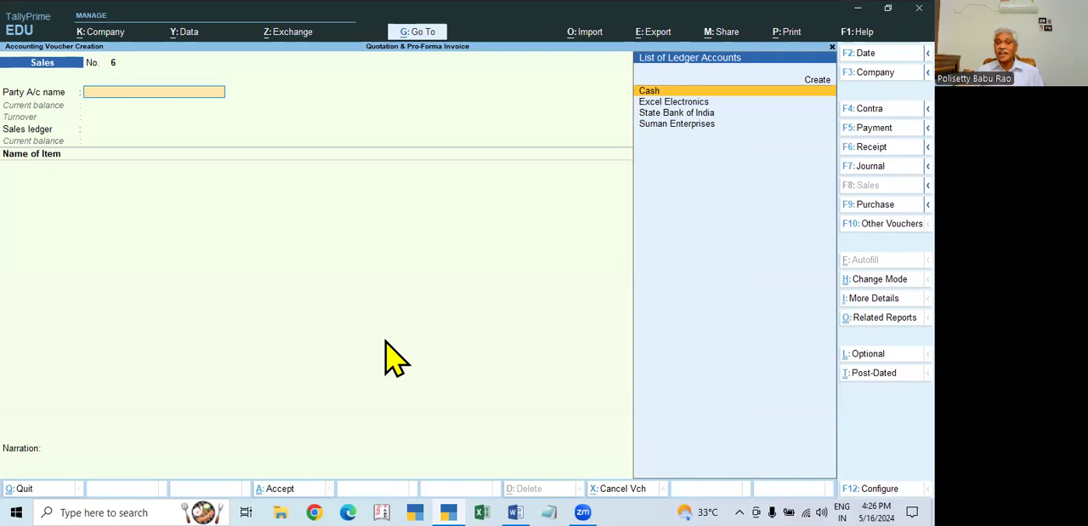
pyautogui.press('Escape')
pyautogui.press('Return')
pyautogui.press('Escape')
pyautogui.press('Escape')
# - Reopen the Day Book covering the period 1-Apr-24 to 1-Jun-24
pyautogui.press('Down')
pyautogui.press('Down')
pyautogui.press('Down')
pyautogui.press('Down')
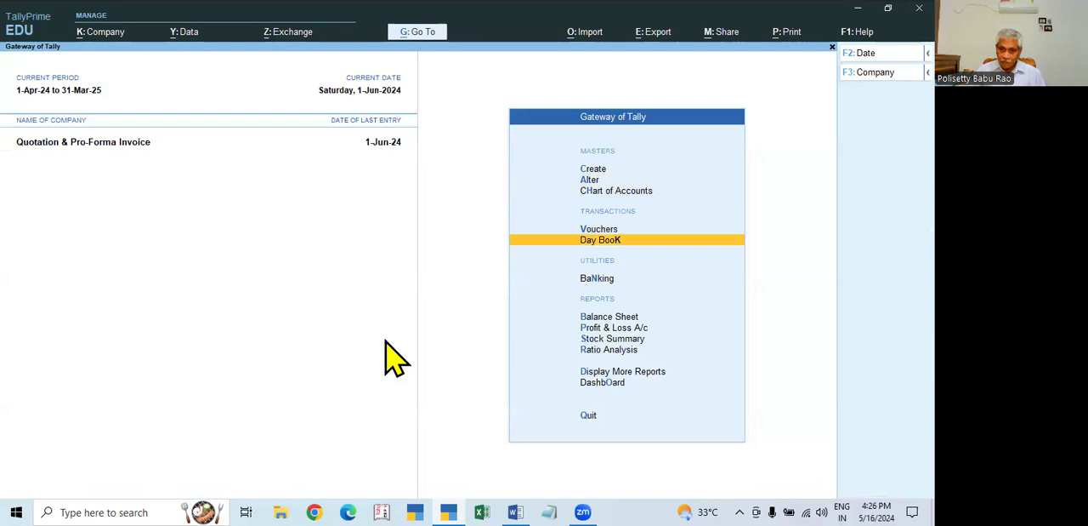
pyautogui.press('Down')
pyautogui.press('Down')
pyautogui.press('Down')
pyautogui.press('Down')
pyautogui.press('Down')
pyautogui.press('Down')
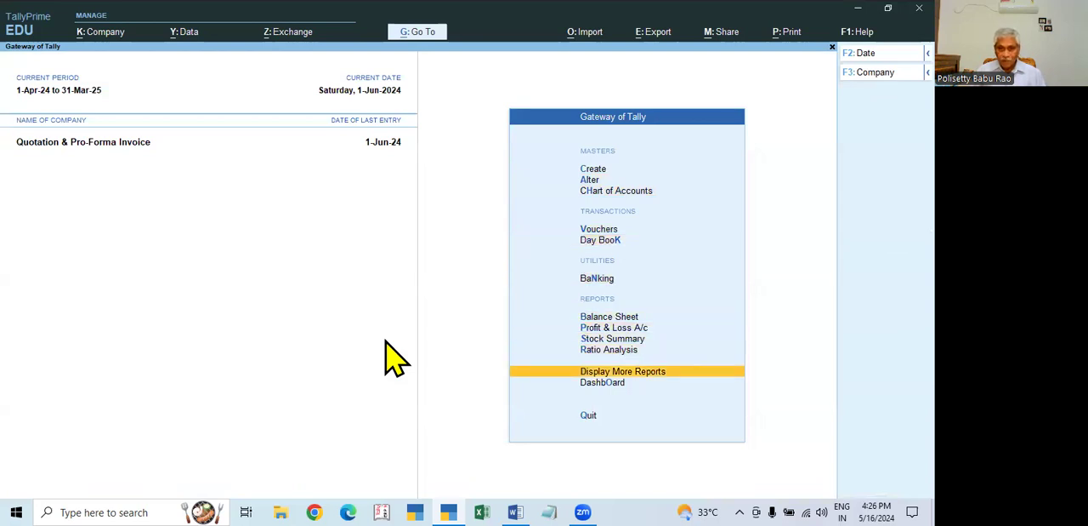
pyautogui.press('Up')
pyautogui.press('Up')
pyautogui.press('Up')
pyautogui.press('Up')
pyautogui.press('Down')
pyautogui.press('Return')
pyautogui.press('F2')
pyautogui.press('Return')
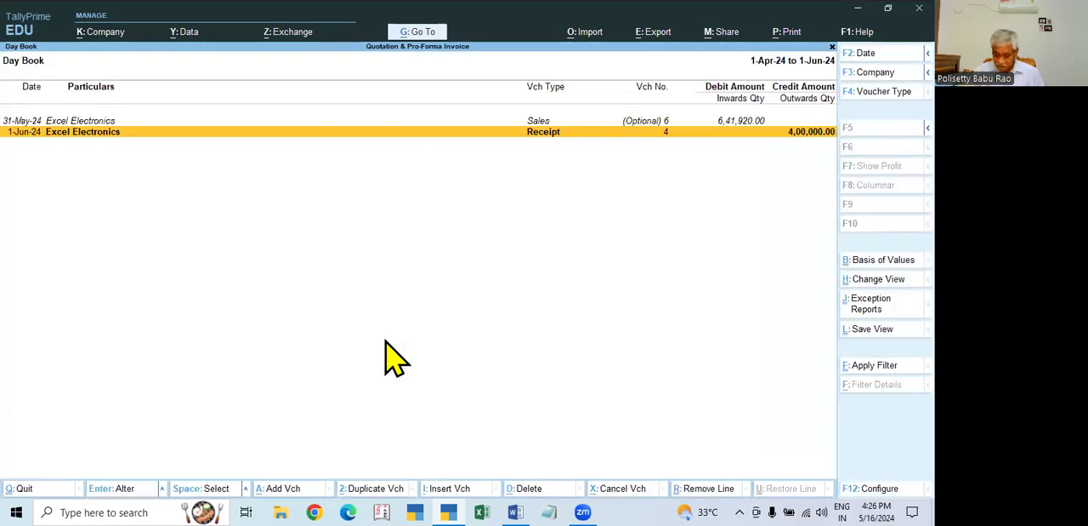
# - Open Excel Electronics' optional sales voucher, date it 2.6 and convert it to a regular voucher
pyautogui.press('Up')
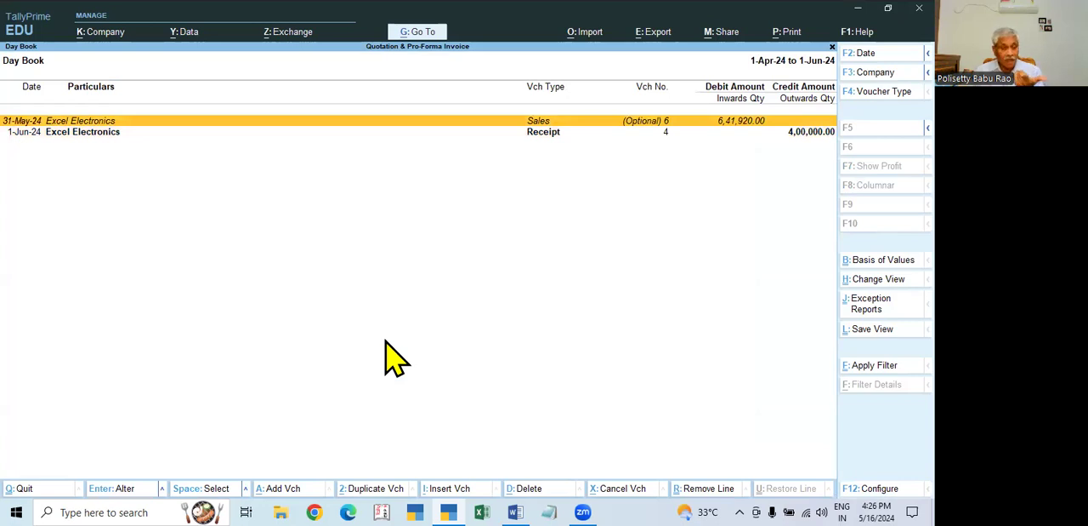
pyautogui.press('Return')
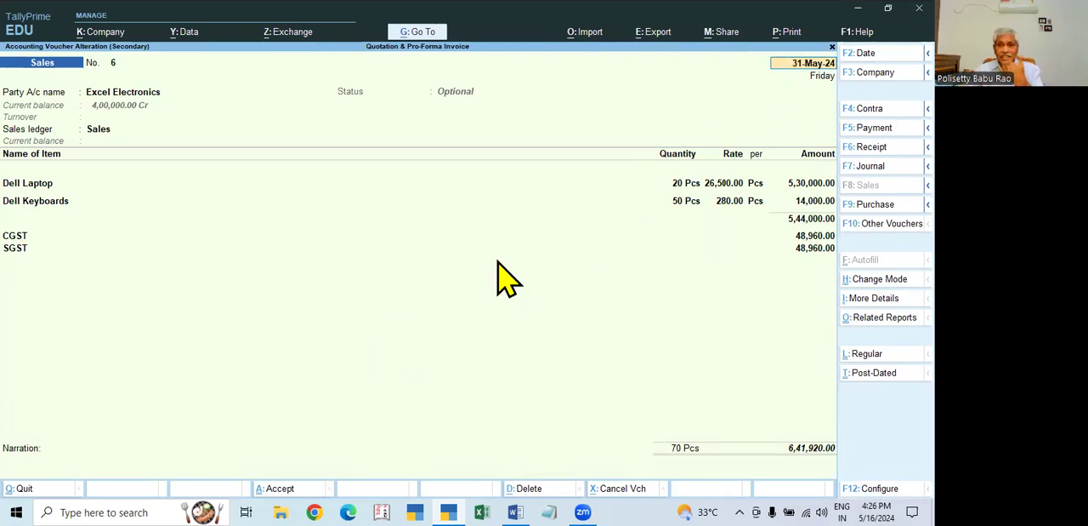
pyautogui.write('2.6')
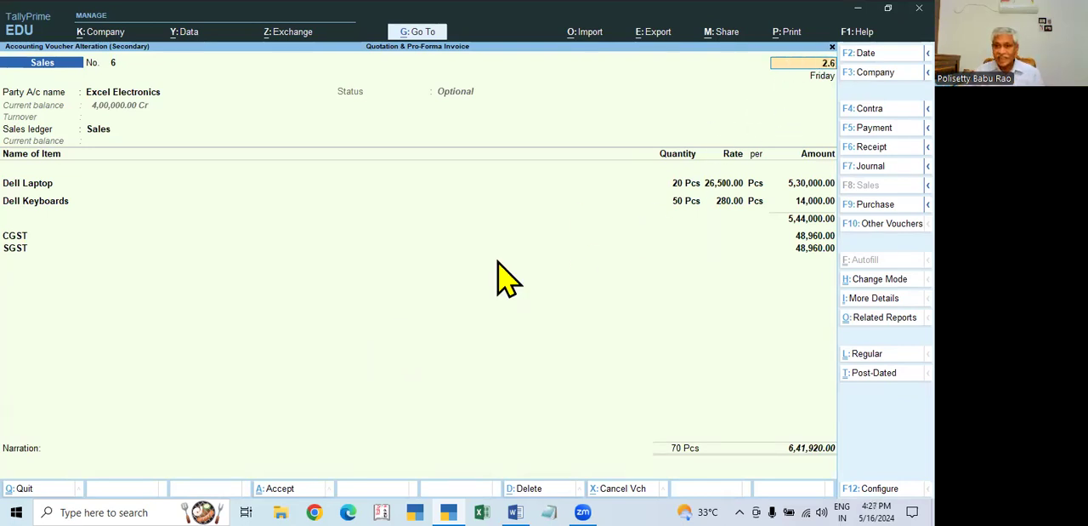
pyautogui.press('Return')
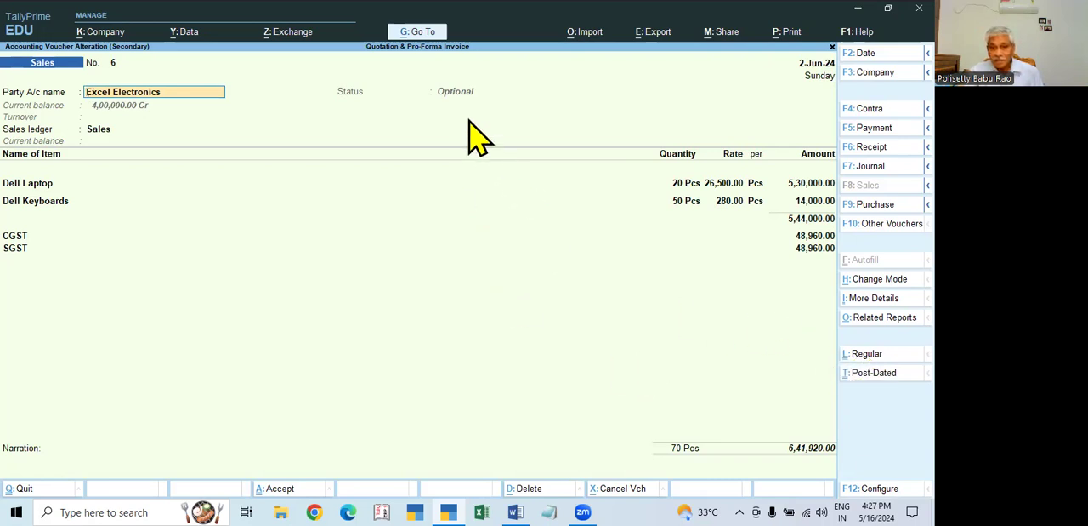
pyautogui.click(863, 354)
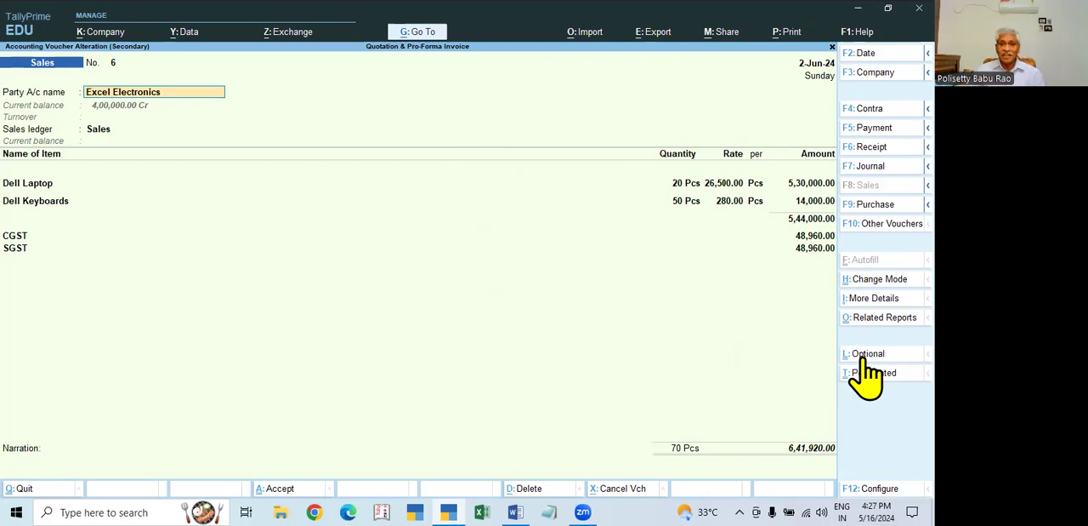
# - Enter dispatch document number 25874, dispatched through Road, with destination Hyd for Excel Electronics' sales voucher
pyautogui.press('Return')
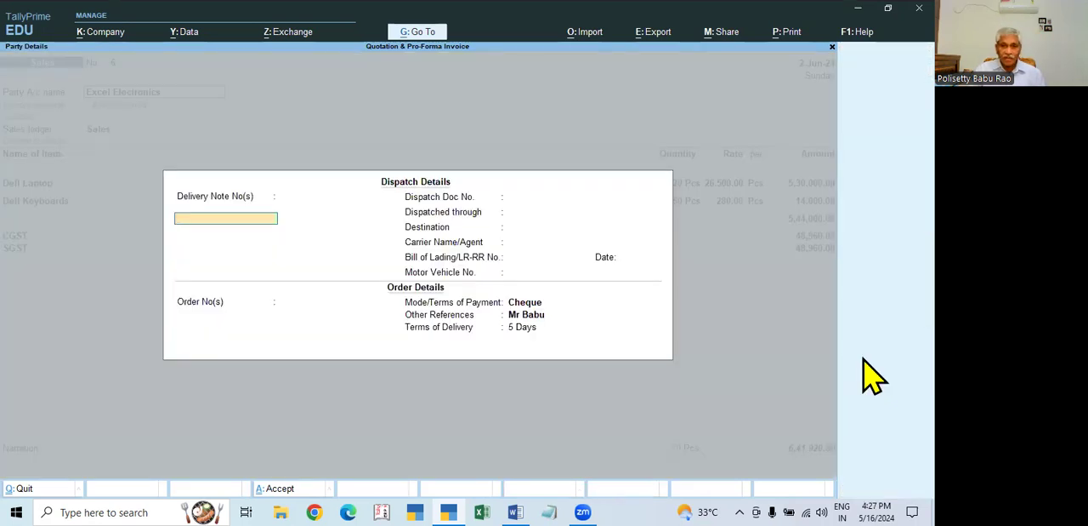
pyautogui.press('Return')
pyautogui.press('Return')
pyautogui.press('BackSpace')
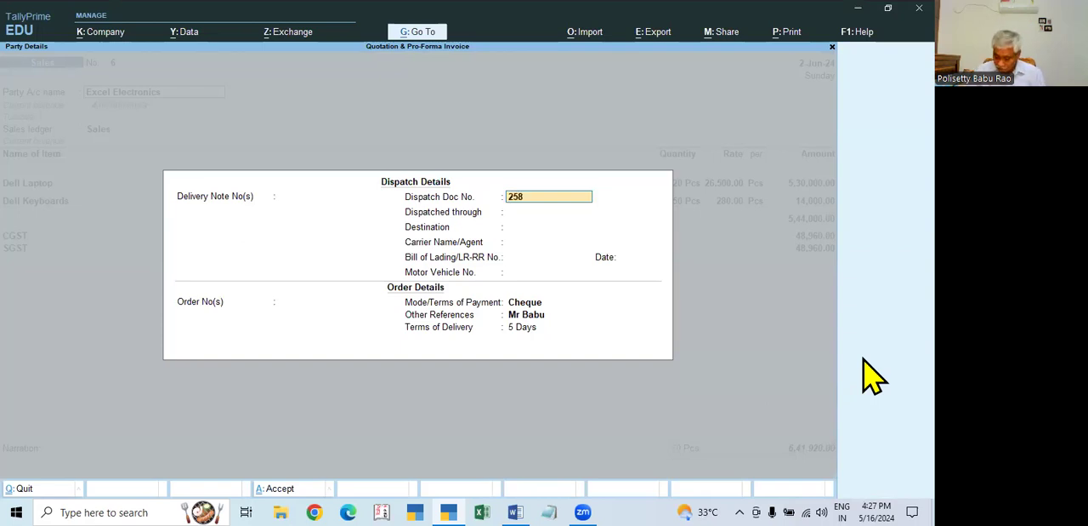
pyautogui.press('Return')
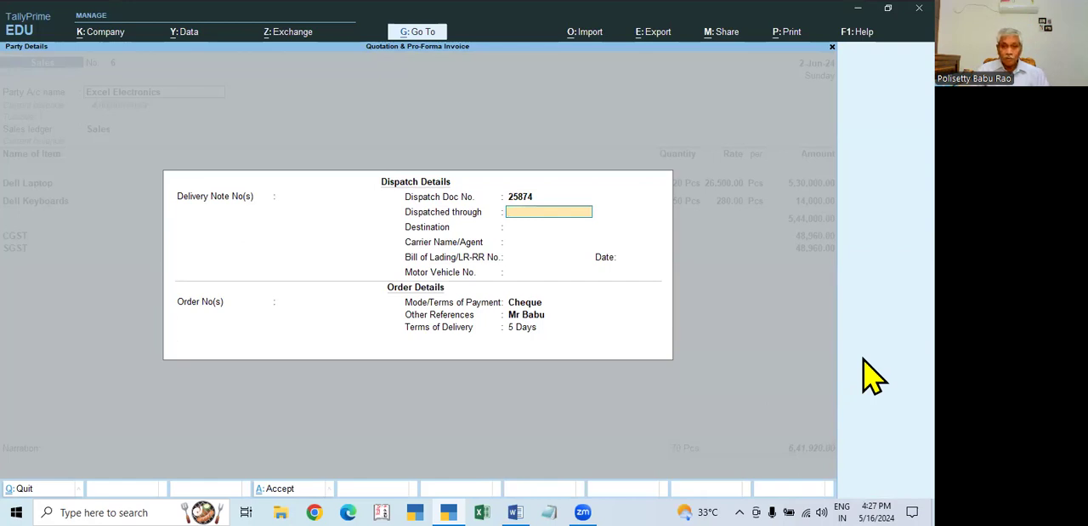
pyautogui.write('Roa')
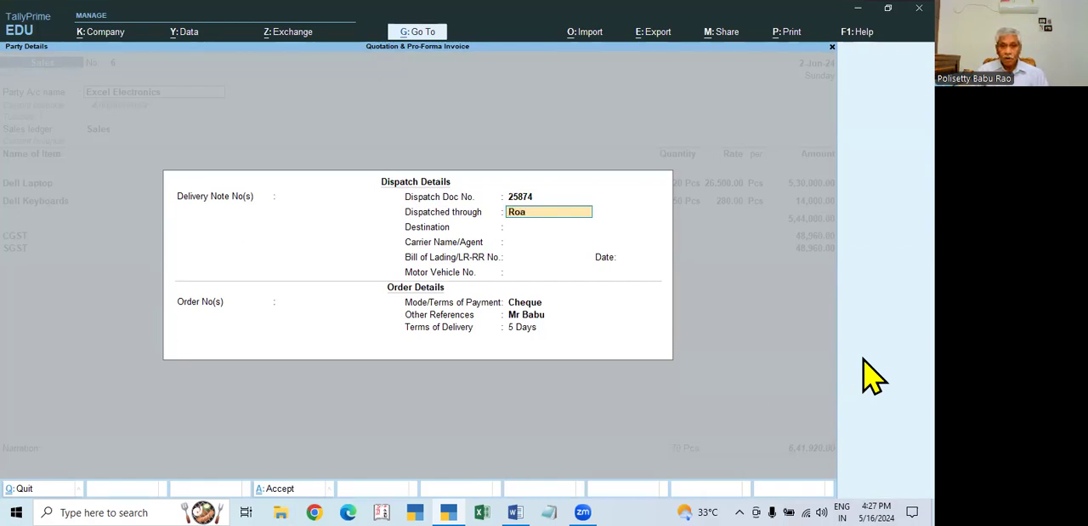
pyautogui.press('Return')
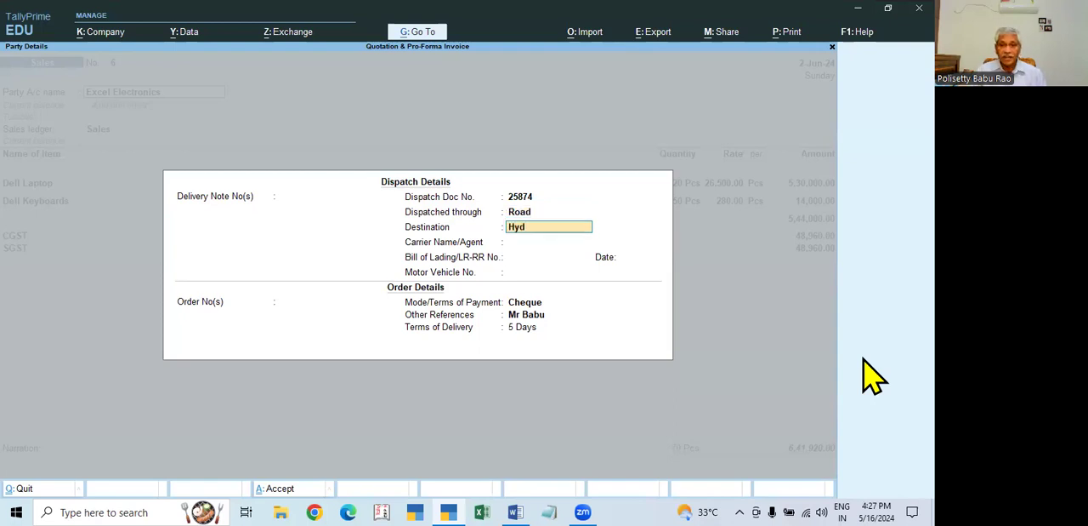
pyautogui.press('Return')
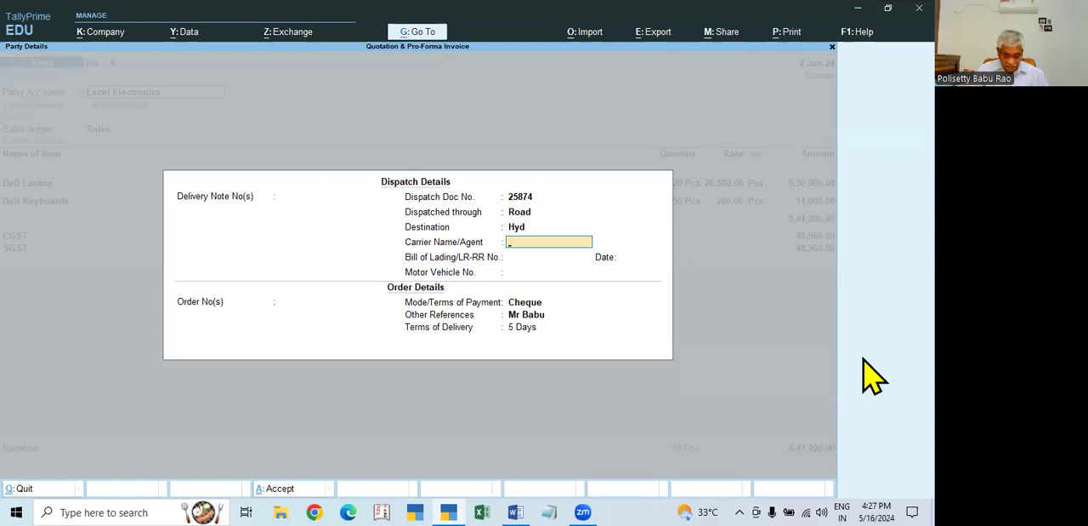
pyautogui.write('SRMT')
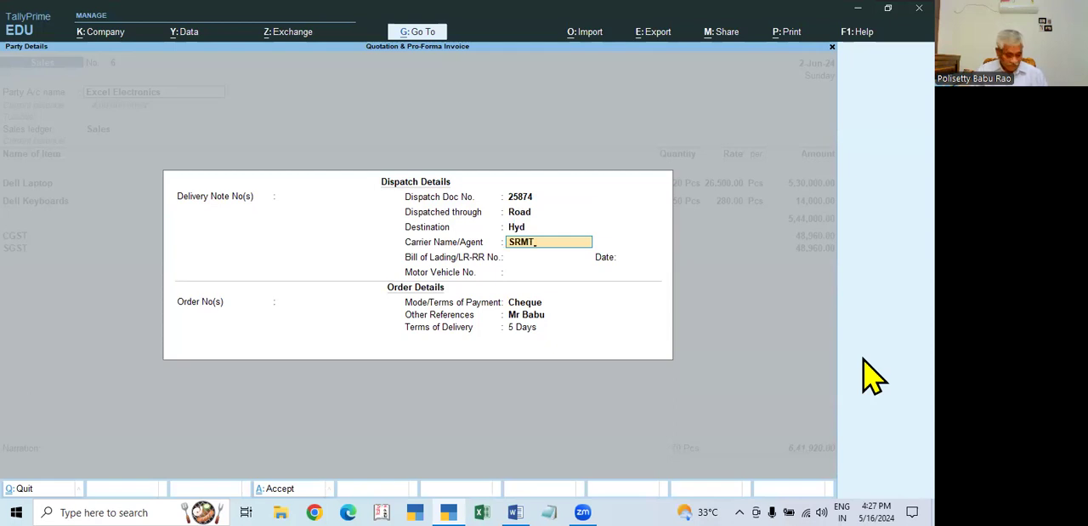
pyautogui.press('Return')
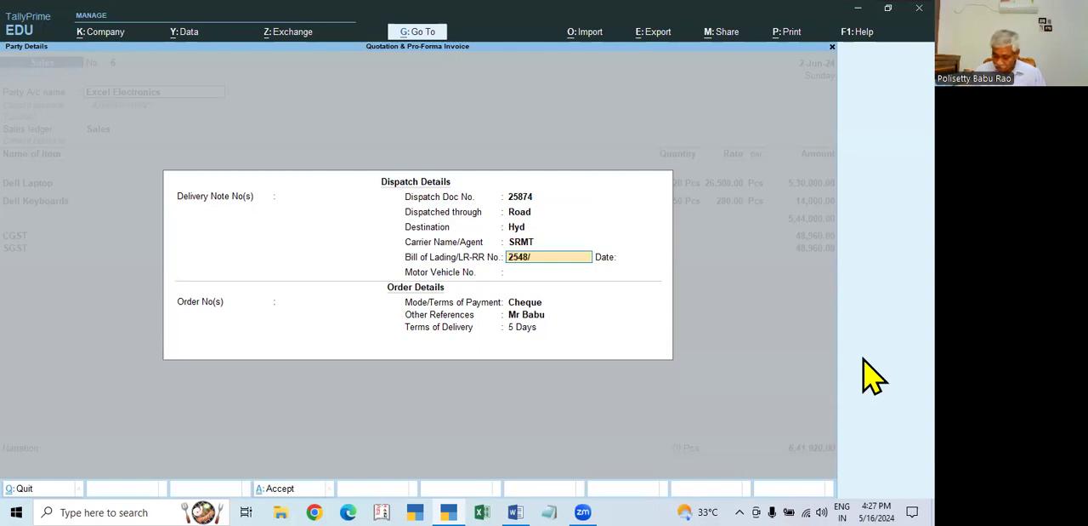
pyautogui.press('Return')
pyautogui.write('2.6')
pyautogui.press('Return')
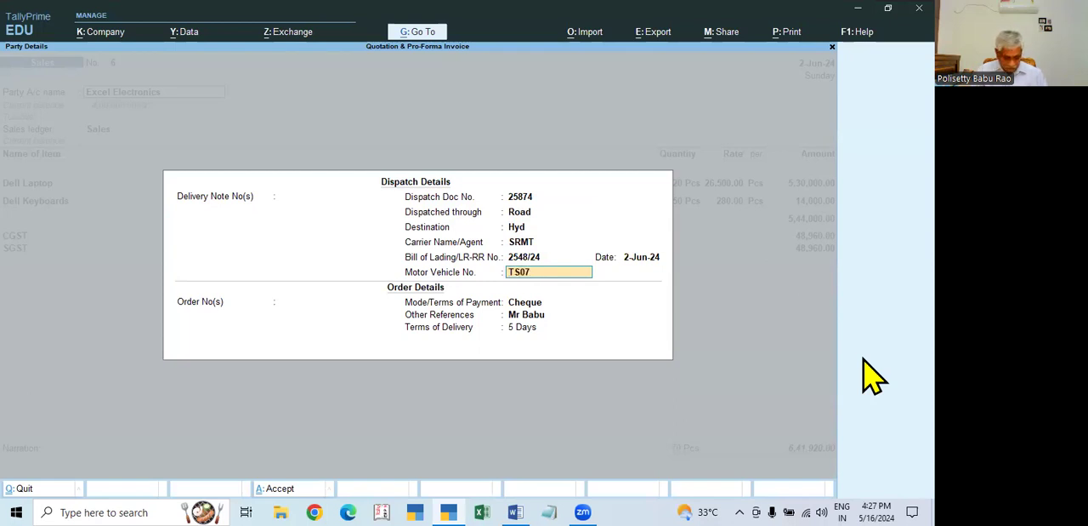
pyautogui.write('TS07X2582')
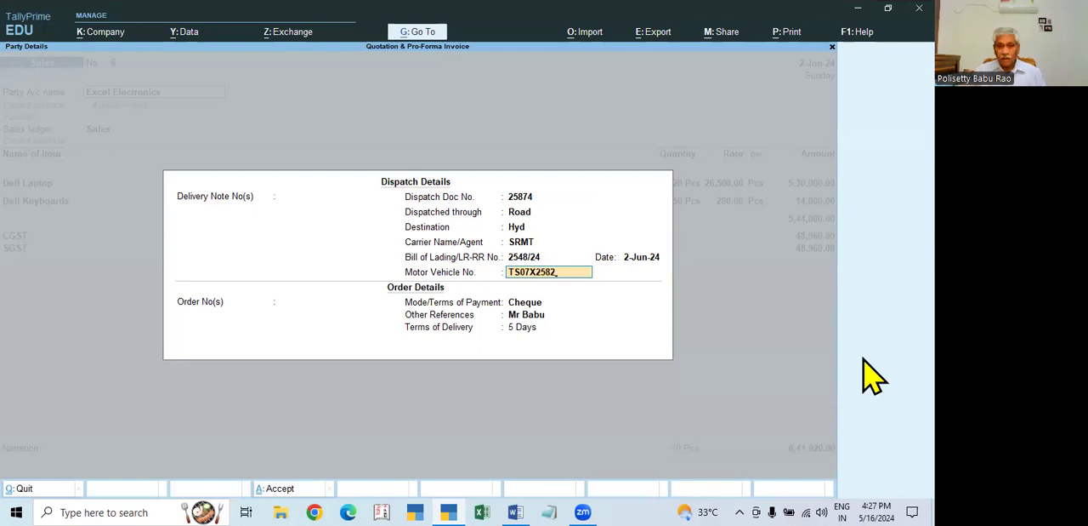
pyautogui.press('Return')
pyautogui.press('Return')
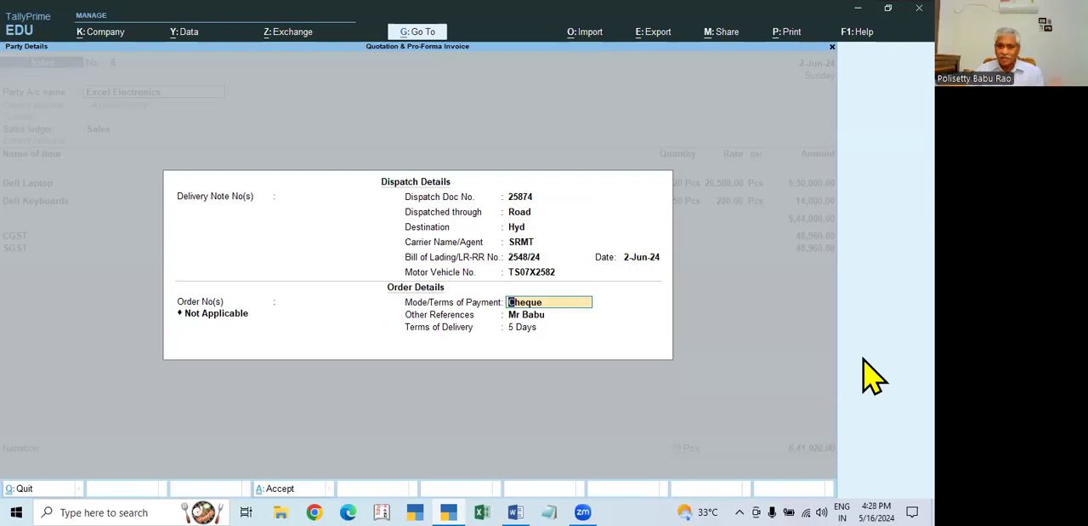
# - Clear the payment mode, other references and terms of delivery from the order details, and accept the dispatch details
pyautogui.press('BackSpace')
pyautogui.press('Return')
pyautogui.press('BackSpace')
pyautogui.press('Return')
pyautogui.press('BackSpace')
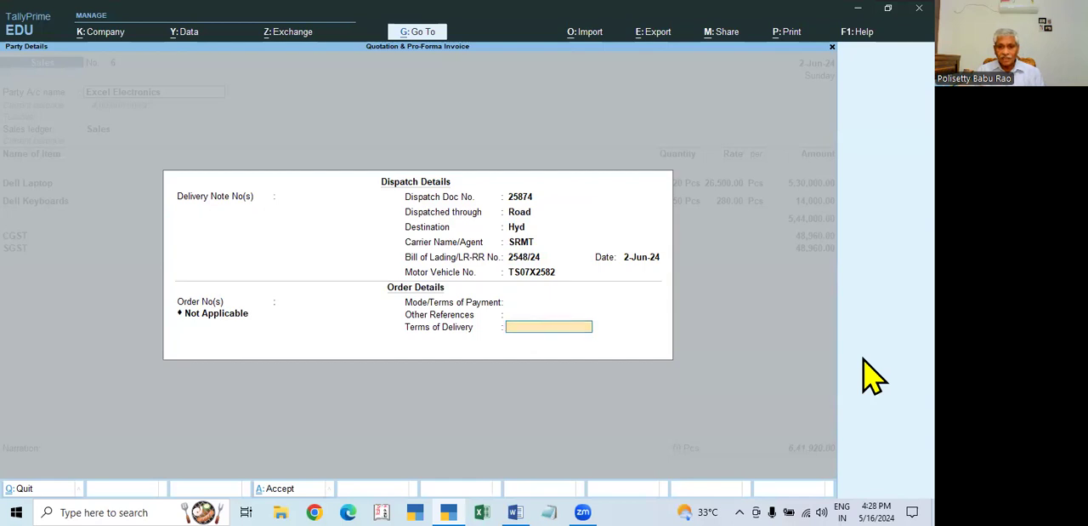
pyautogui.press('Return')
pyautogui.hotkey('ctrl', 'a')
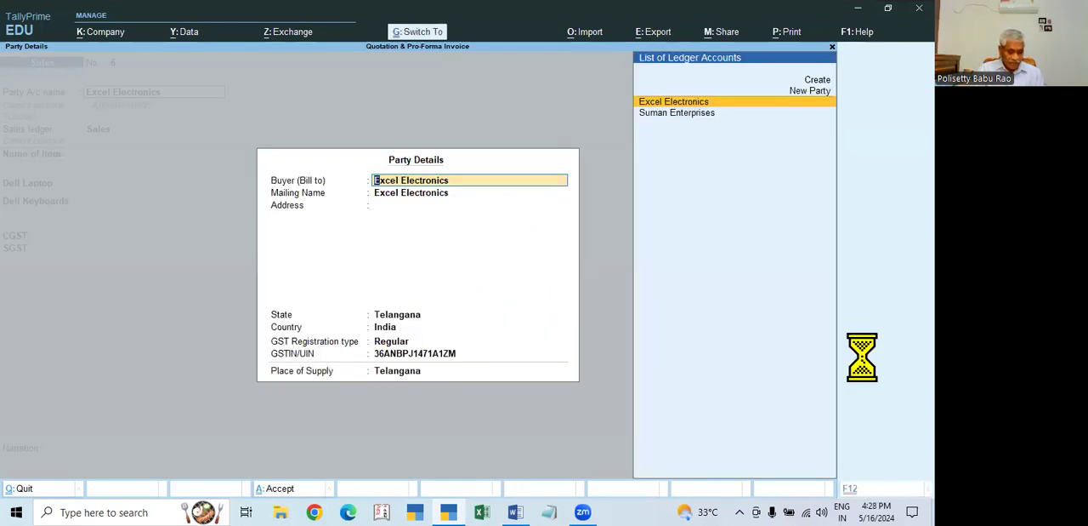
# - Accept the party details and keep the Dell Laptop and Dell Keyboards allocations with order number Not Applicable
pyautogui.press('Return')
pyautogui.press('Return')
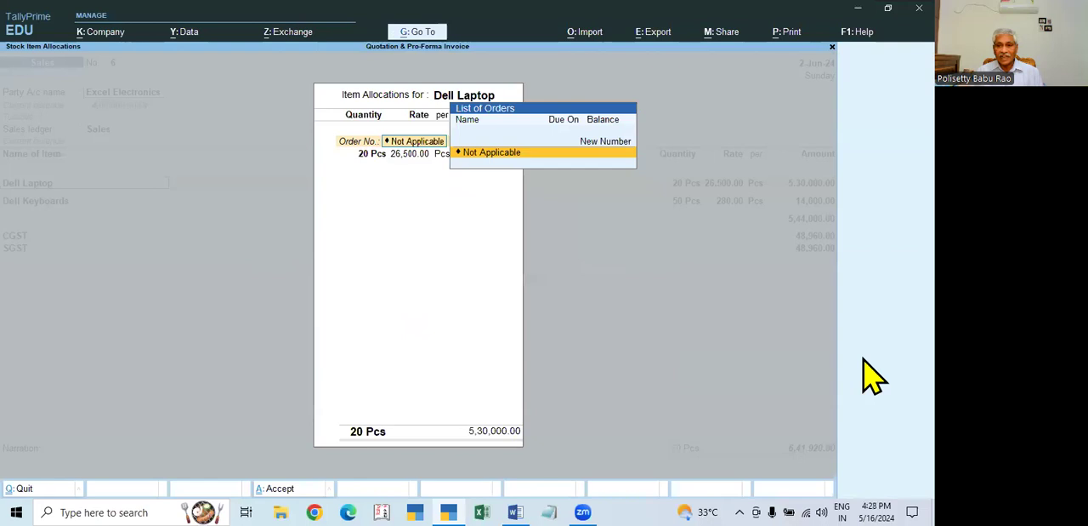
pyautogui.press('Return')
pyautogui.press('Return')
pyautogui.press('Return')
pyautogui.press('Return')
pyautogui.press('Return')
pyautogui.press('Return')
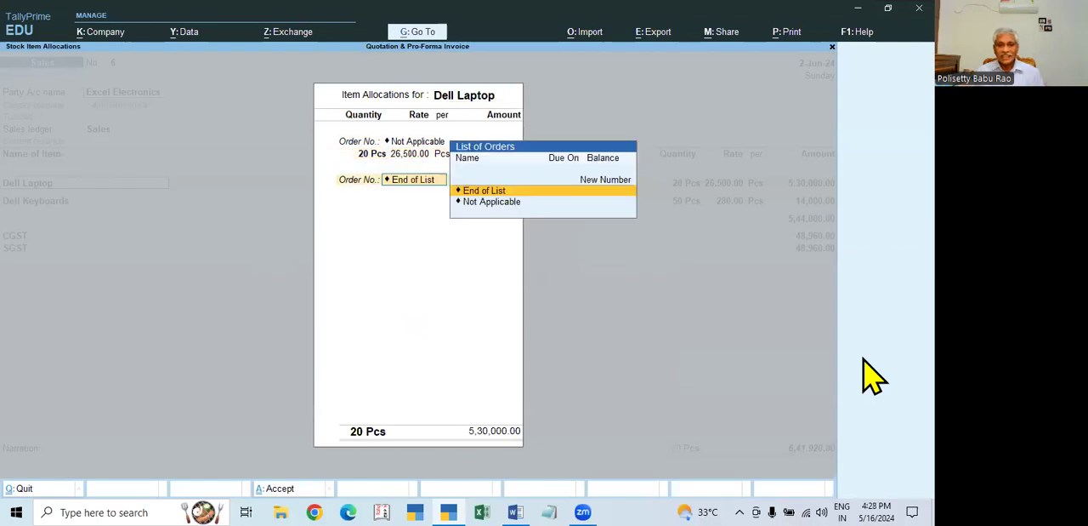
pyautogui.press('Return')
pyautogui.press('Return')
pyautogui.press('Return')
pyautogui.press('Return')
pyautogui.press('Return')
pyautogui.press('Return')
pyautogui.press('Return')
pyautogui.press('Return')
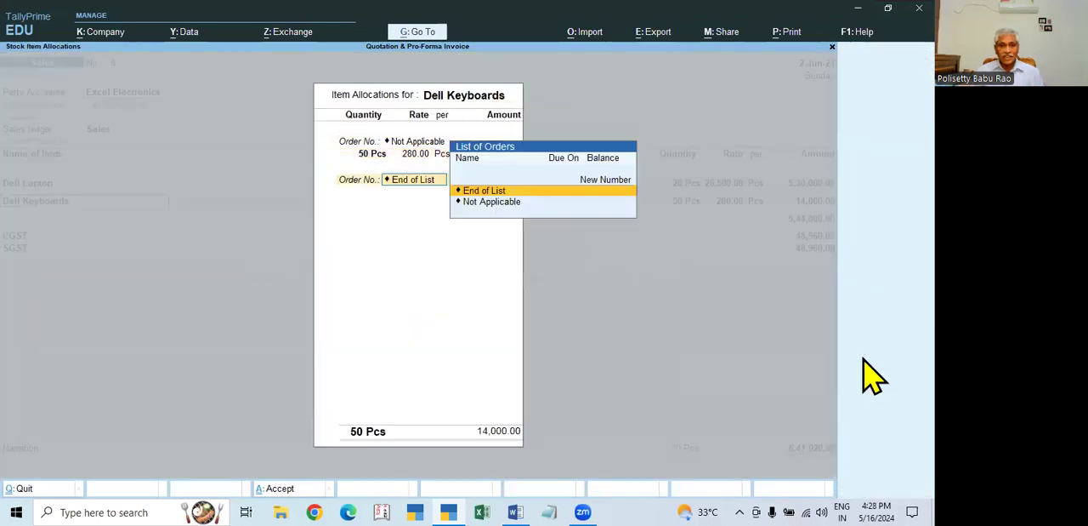
# - Assign the full invoice amount to New Ref 6 in the bill-wise details and save the sales voucher
pyautogui.press('Return')
pyautogui.press('Return')
pyautogui.press('Return')
pyautogui.press('Return')
pyautogui.press('Return')
pyautogui.press('Return')
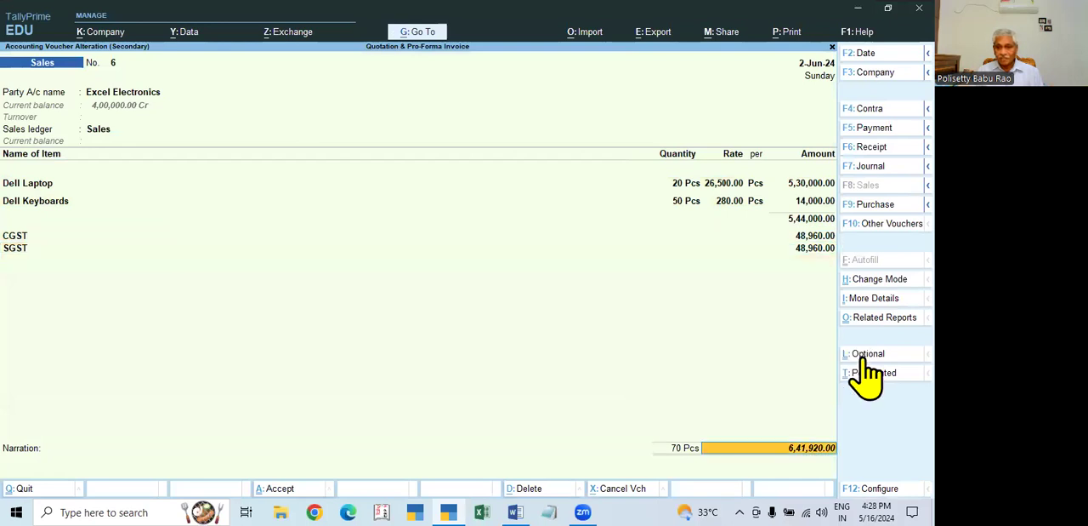
pyautogui.press('Return')
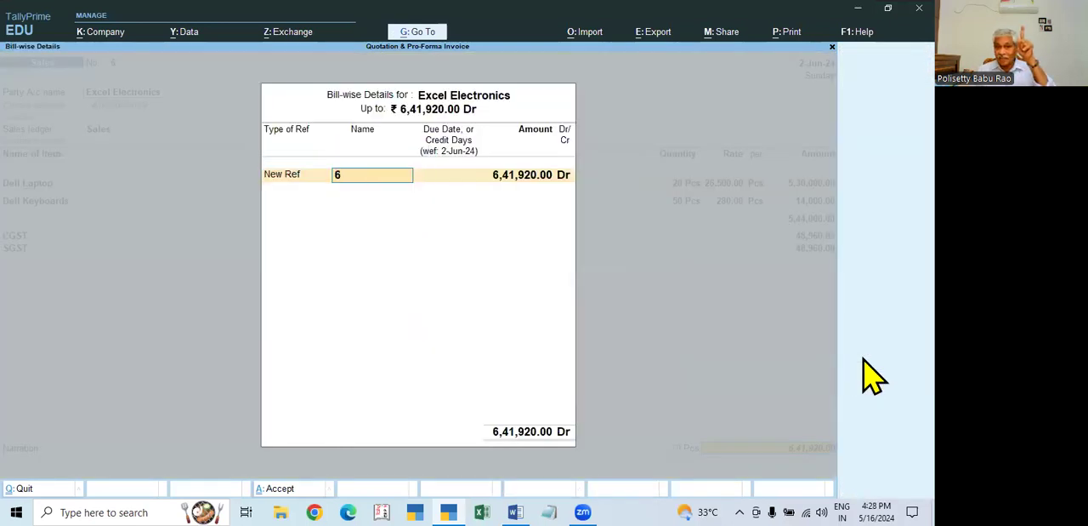
pyautogui.press('Return')
pyautogui.press('Return')
pyautogui.press('Return')
pyautogui.press('Return')
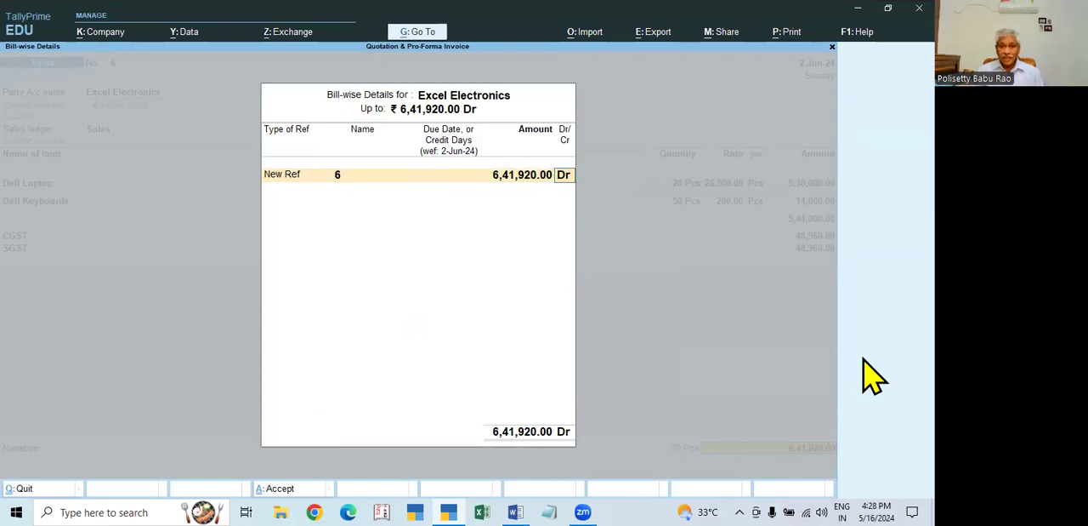
pyautogui.press('Return')
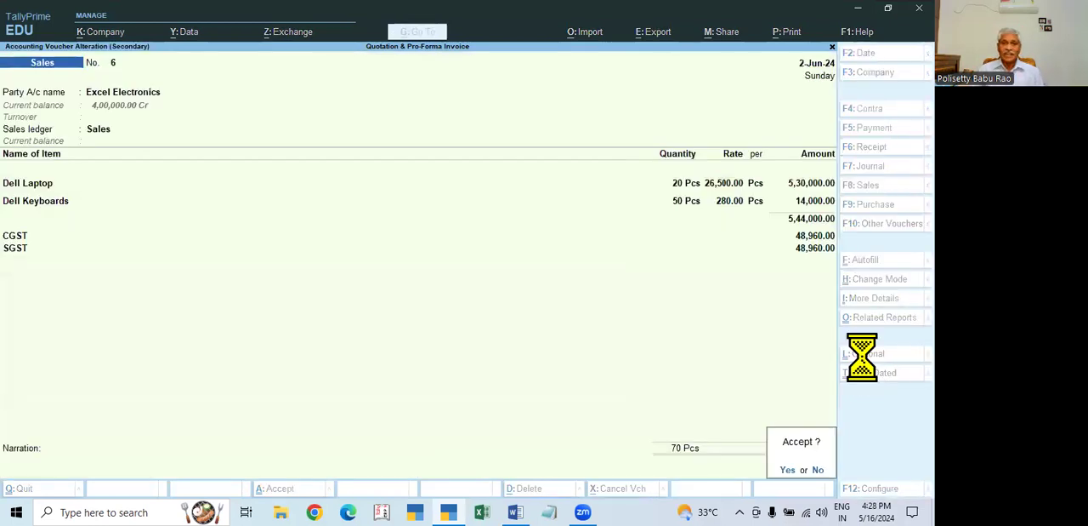
pyautogui.press('Return')
# - Leave the Day Book and review the sales and profit figures in the detailed Profit & Loss A/c
pyautogui.press('Down')
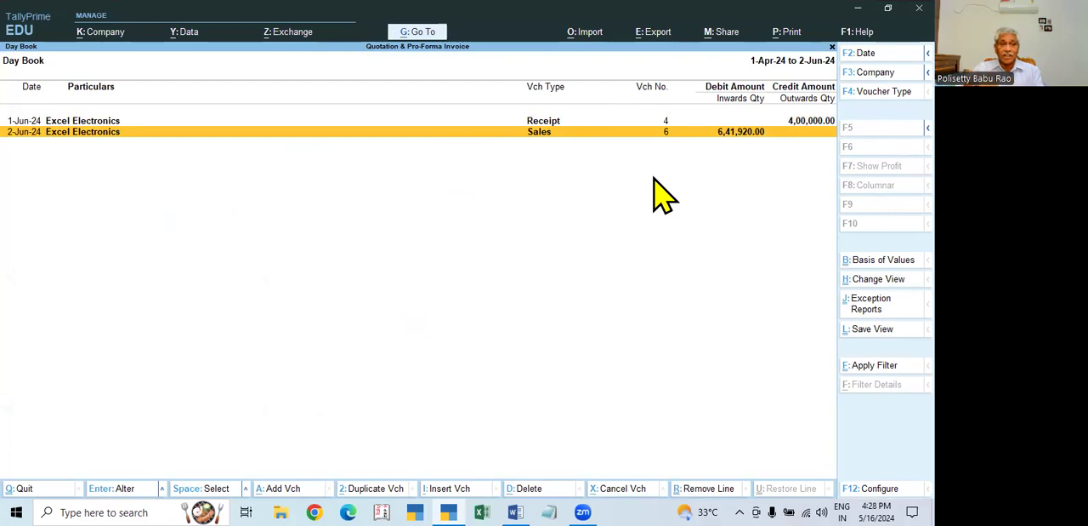
pyautogui.press('Escape')
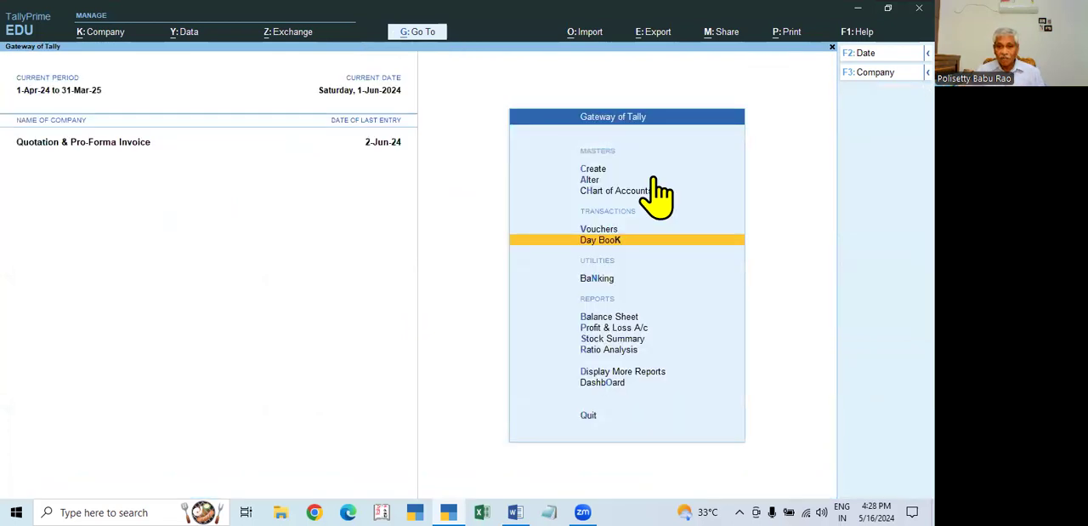
pyautogui.press('Down')
pyautogui.press('Down')
pyautogui.press('Down')
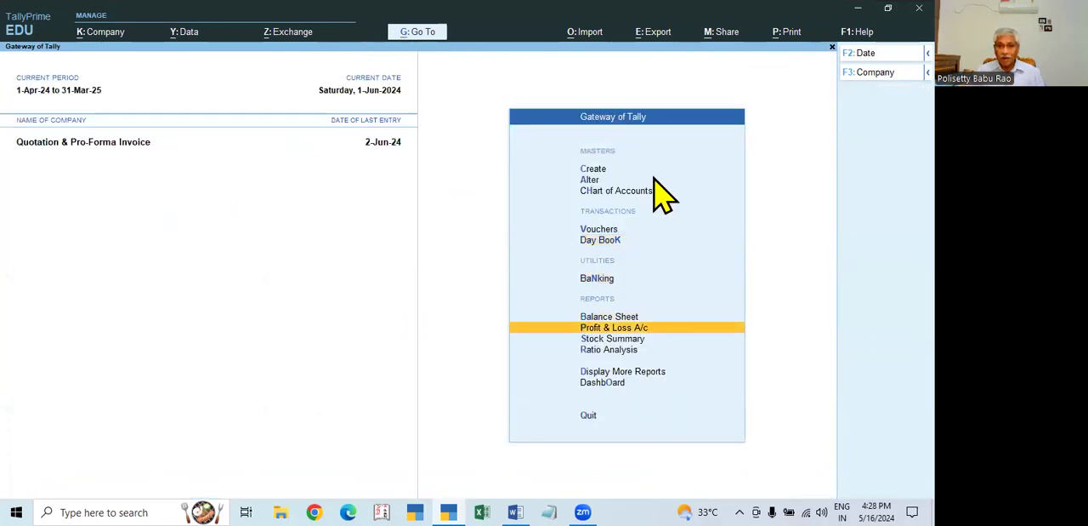
pyautogui.press('Return')
pyautogui.hotkey('alt', 'F5')
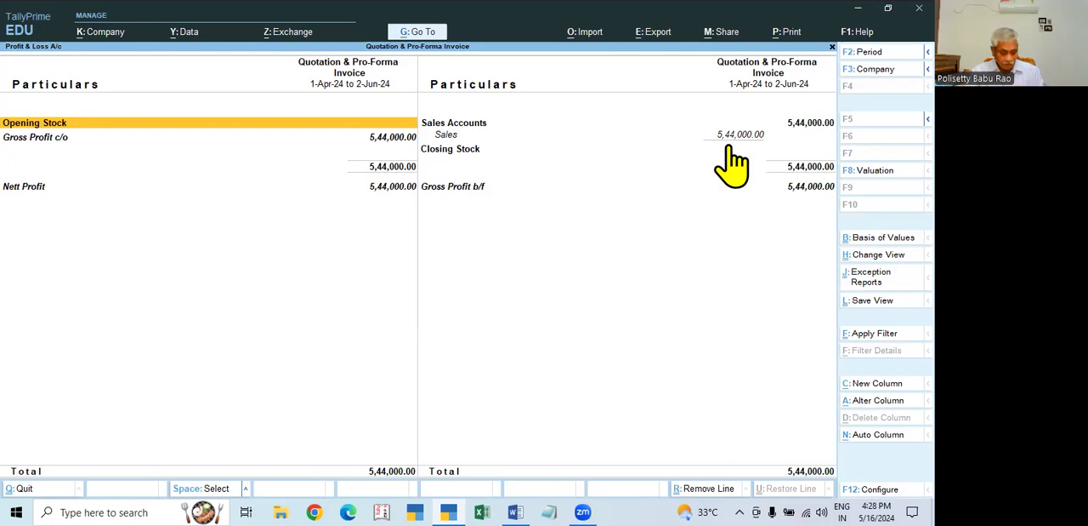
pyautogui.press('Escape')
# - Open the Sales Register from the account books to review the monthly sales
pyautogui.press('Up')
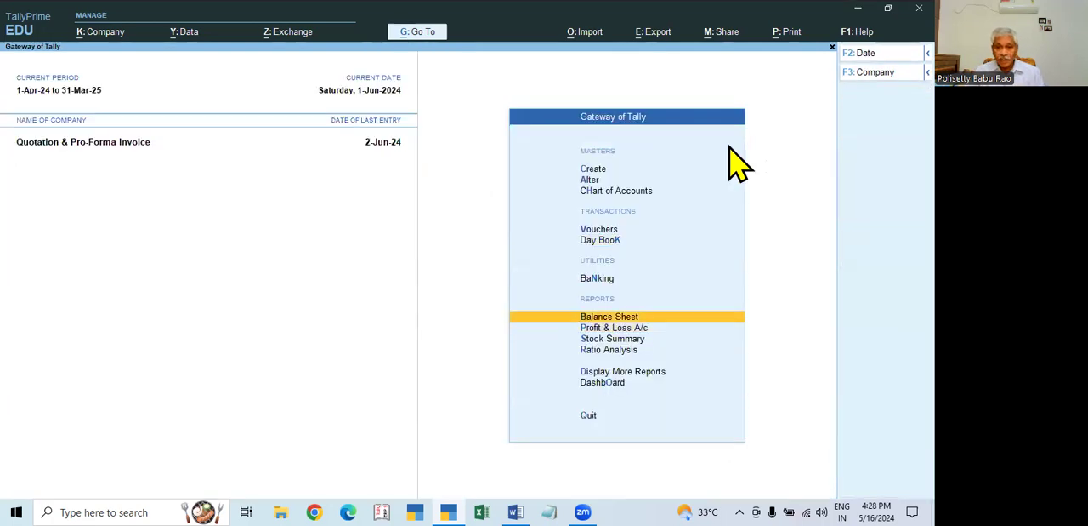
pyautogui.press('c')
pyautogui.press('Escape')
pyautogui.press('d')
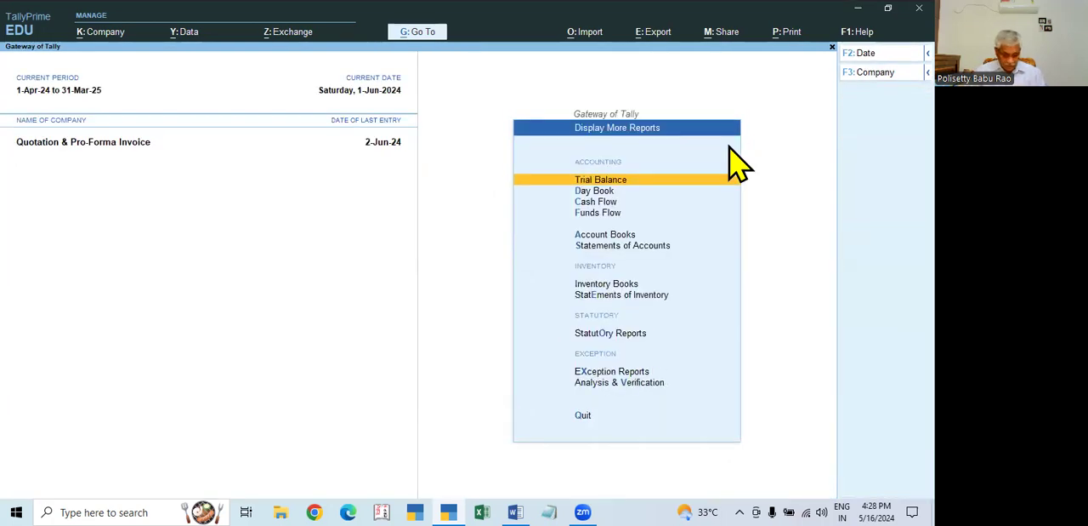
pyautogui.press('Down')
pyautogui.press('Down')
pyautogui.press('Down')
pyautogui.press('Down')
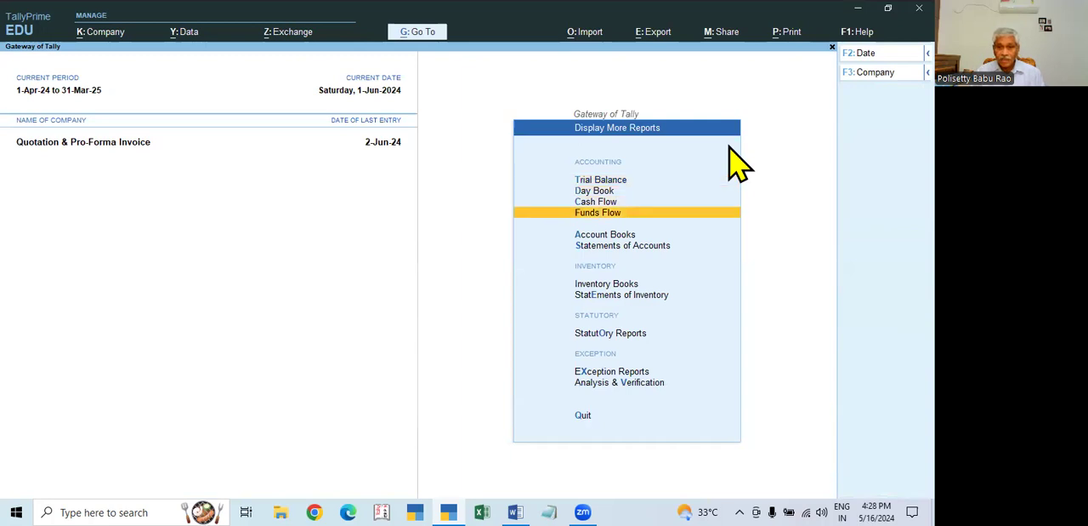
pyautogui.press('Return')
pyautogui.press('Down')
pyautogui.press('Down')
pyautogui.press('Down')
pyautogui.press('Down')
pyautogui.press('Down')
pyautogui.press('Down')
pyautogui.press('Down')
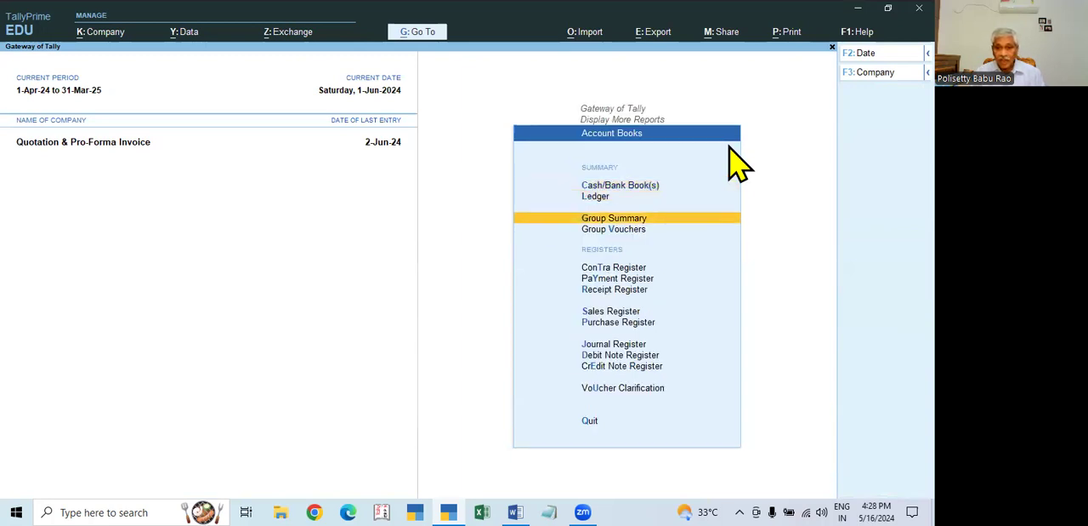
pyautogui.press('Return')
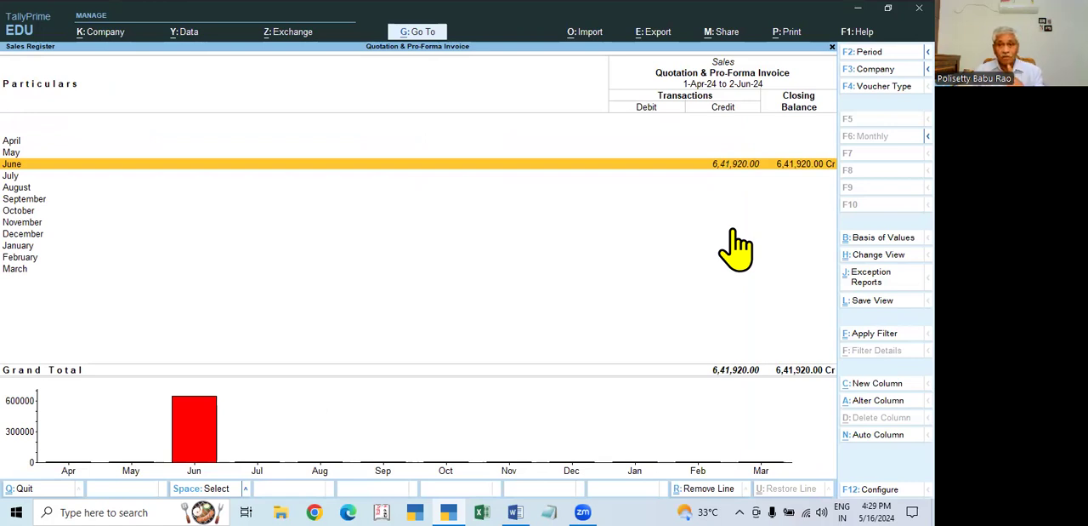
# - Drill down from June's sales to Excel Electronics' sales voucher, view it and return to the account books
pyautogui.press('Return')
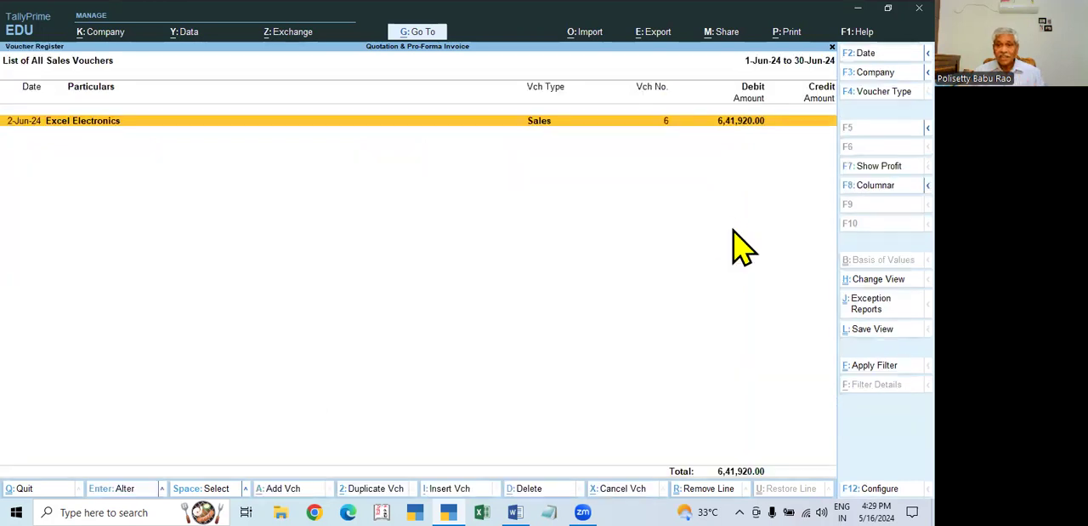
pyautogui.press('Return')
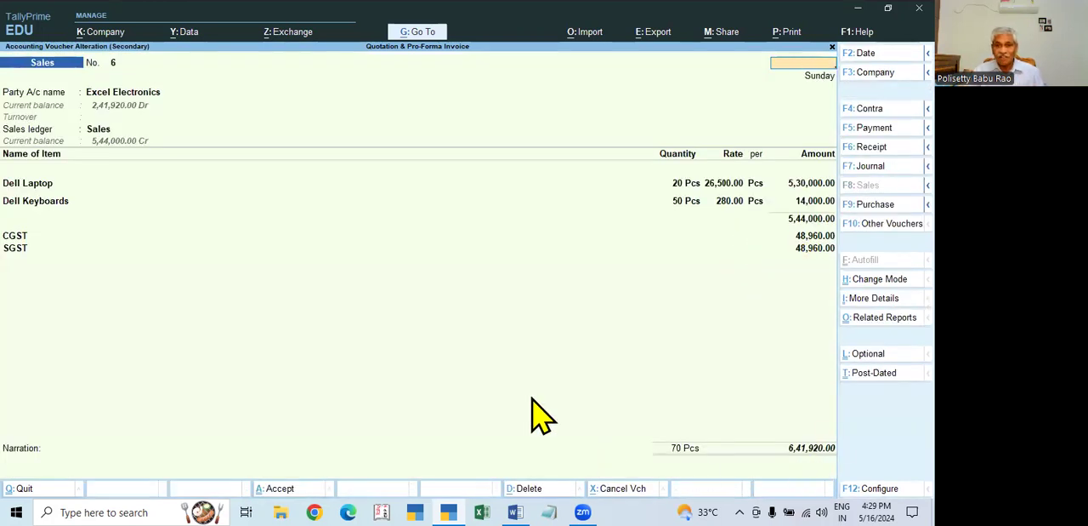
pyautogui.press('Escape')
pyautogui.press('Escape')
pyautogui.press('Escape')
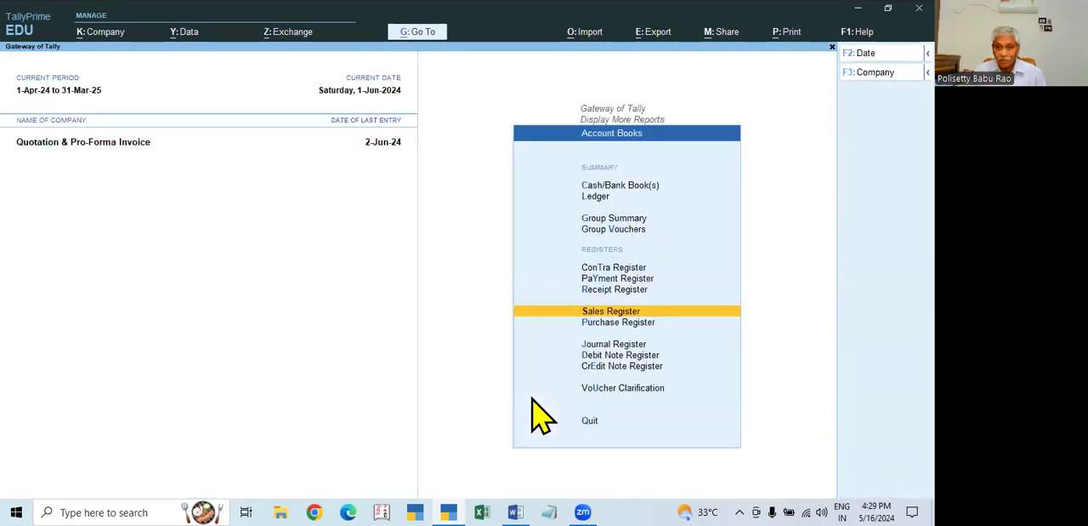
# - Return to the Gateway of Tally and open the Balance Sheet in detailed view
pyautogui.press('Escape')
pyautogui.press('Escape')
pyautogui.press('Up')
pyautogui.press('Up')
pyautogui.press('Up')
pyautogui.press('Up')
pyautogui.press('Return')
pyautogui.hotkey('alt', 'F1')
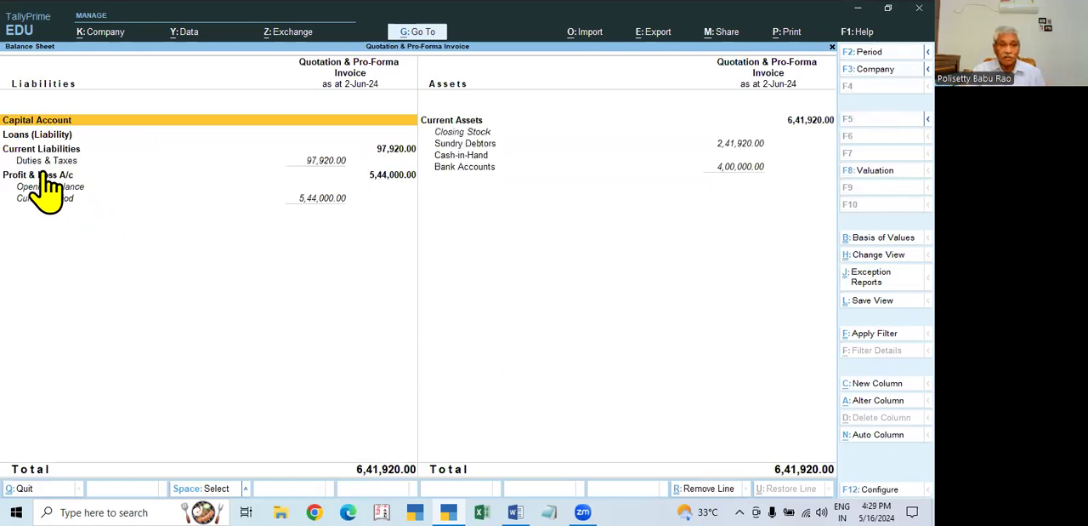
# - Examine the CGST and SGST ledgers under Duties & Taxes and return to the Balance Sheet
pyautogui.click(324, 162)
pyautogui.click(323, 163)
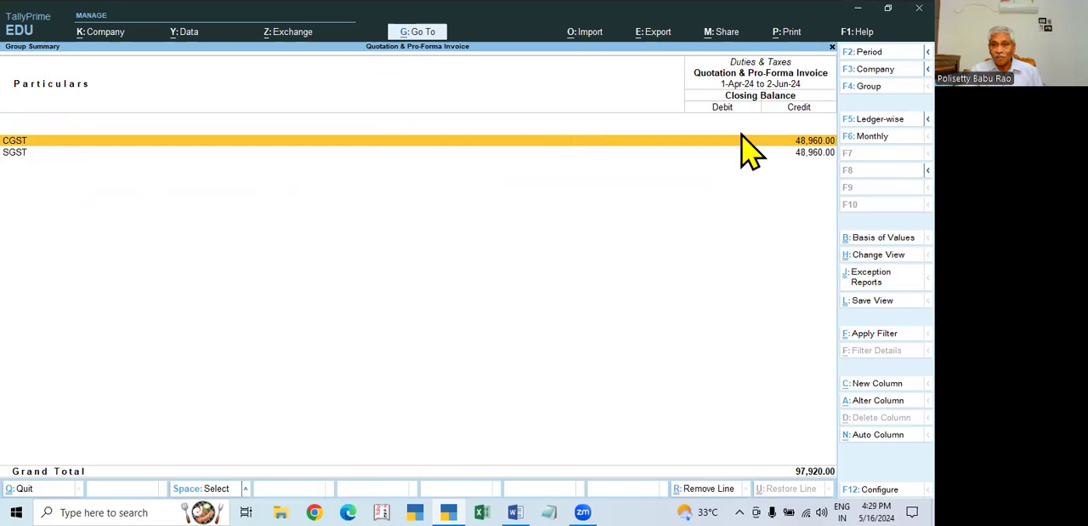
pyautogui.press('Escape')
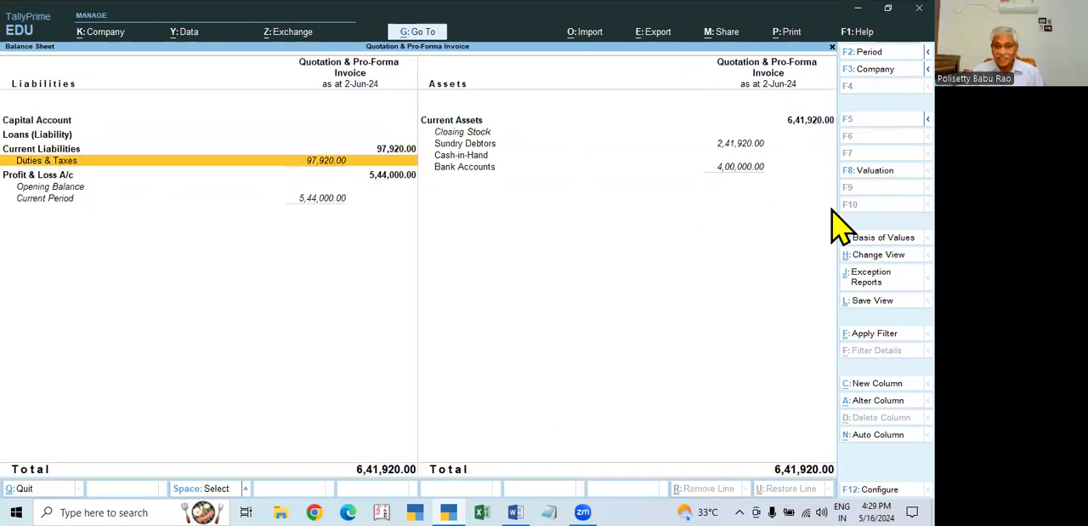
# - Examine the Sundry Debtors and Bank Accounts balances under Current Assets in the Balance Sheet
pyautogui.press('Right')
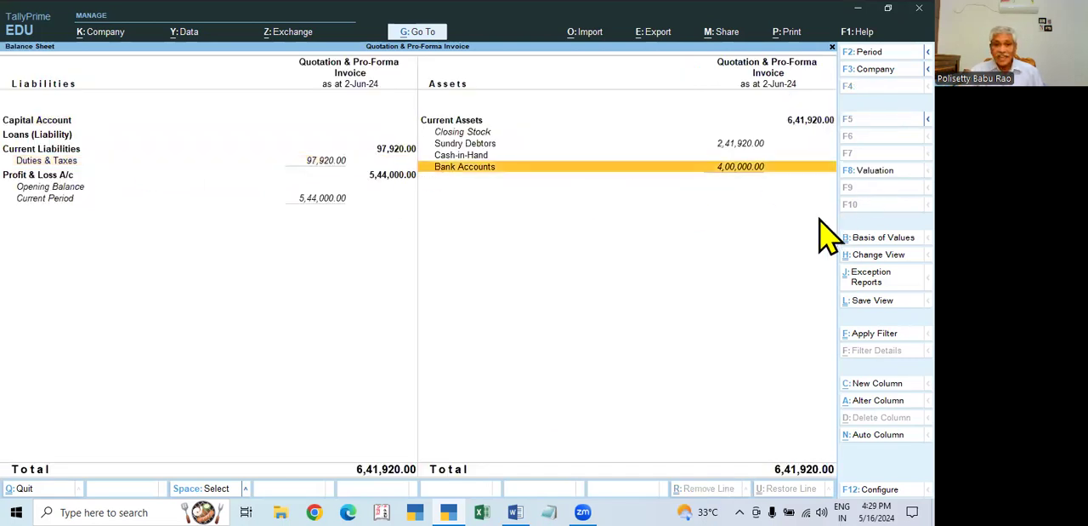
pyautogui.click(741, 143)
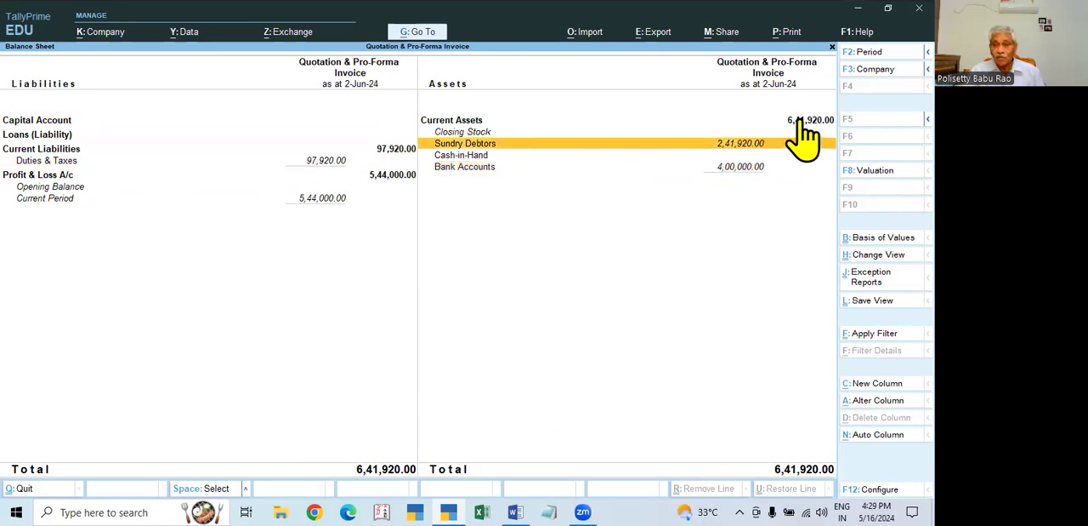
pyautogui.click(452, 167)
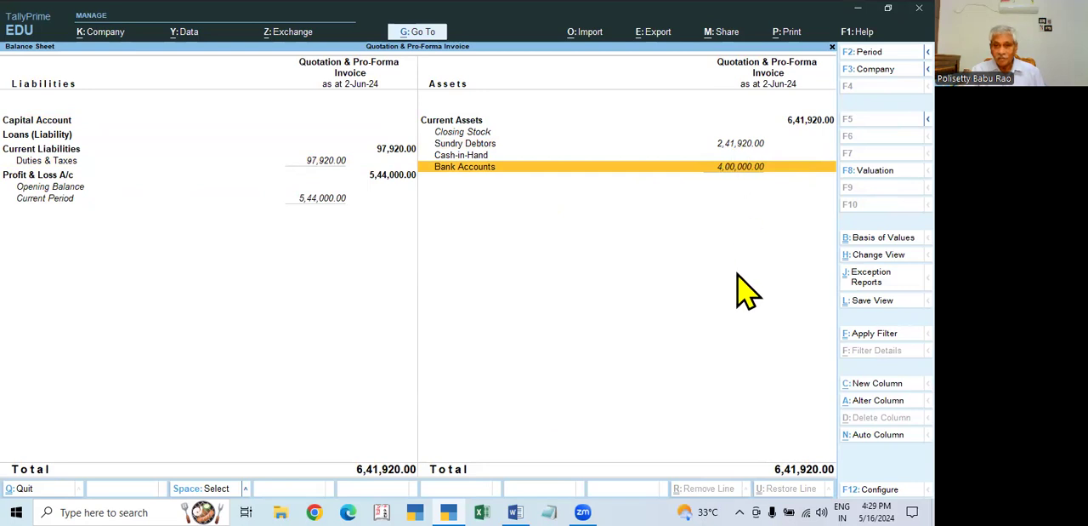
# - Leave the Balance Sheet and open Excel Electronics' ledger vouchers from the account books
pyautogui.press('Escape')
pyautogui.press('d')
pyautogui.press('a')
pyautogui.press('l')
pyautogui.press('Down')
pyautogui.press('Down')
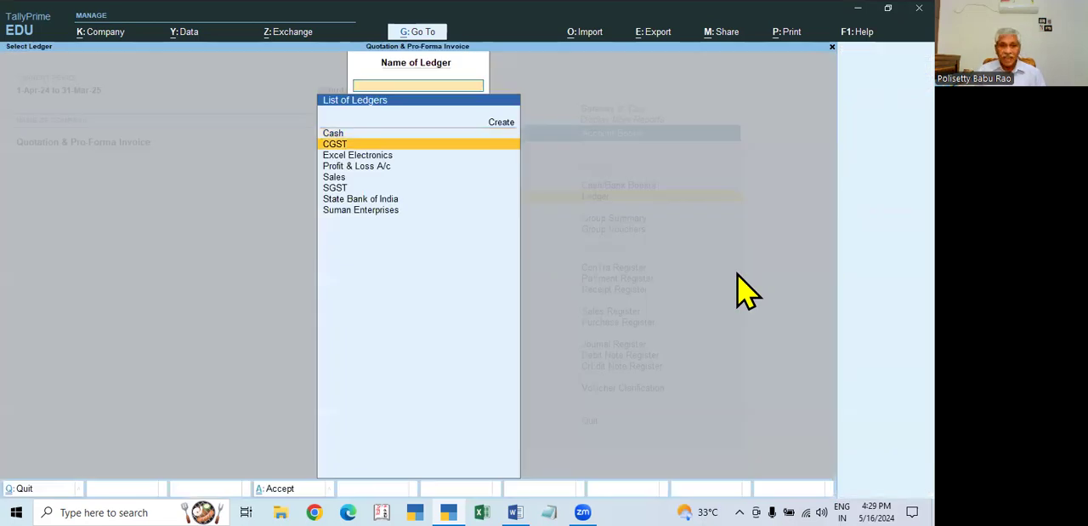
pyautogui.press('Return')
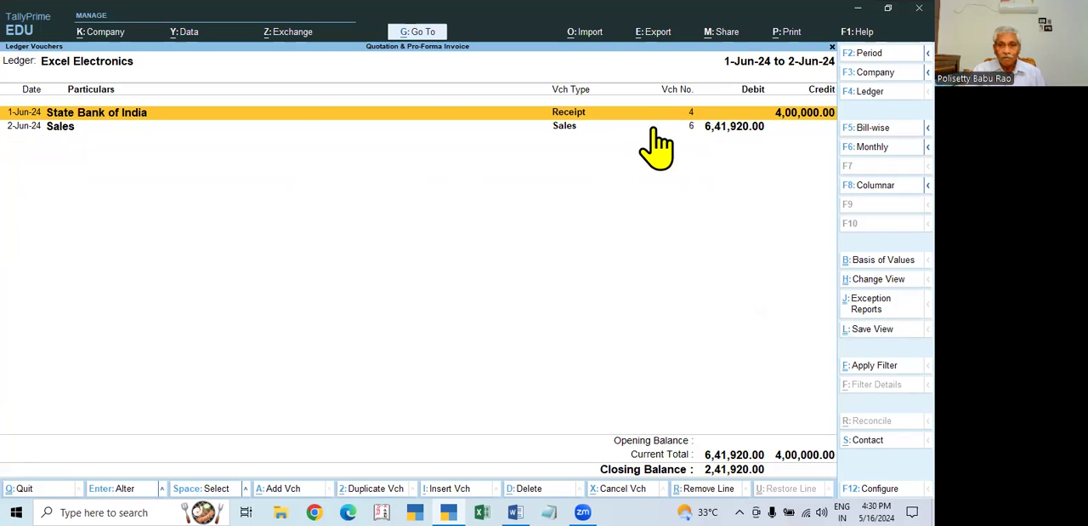
# - Open the 2-Jun-24 sales voucher from Excel Electronics' ledger and check the bill-wise details of its total amount
pyautogui.click(728, 127)
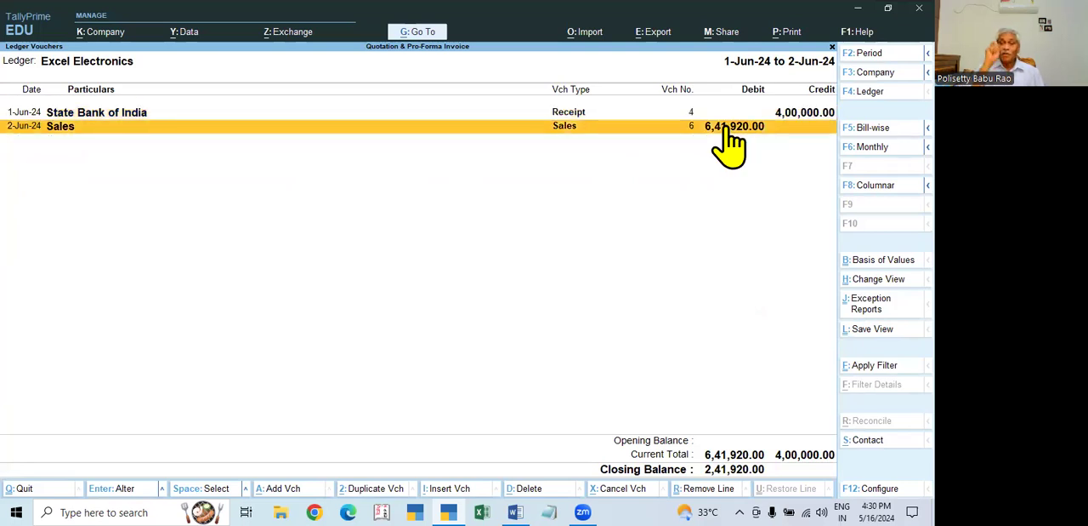
pyautogui.click(727, 127)
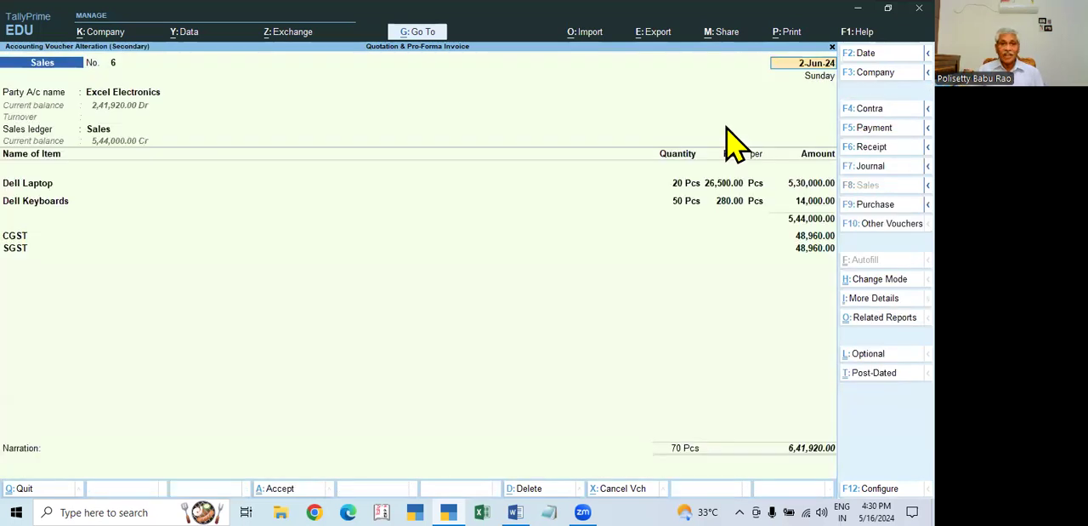
pyautogui.click(808, 448)
pyautogui.press('Return')
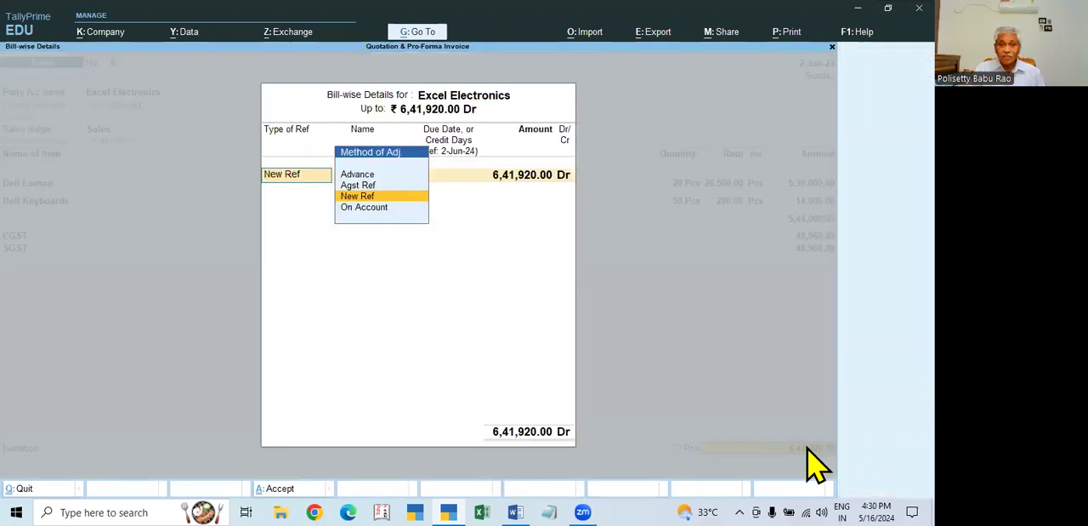
pyautogui.press('Escape')
pyautogui.press('Escape')
pyautogui.press('y')
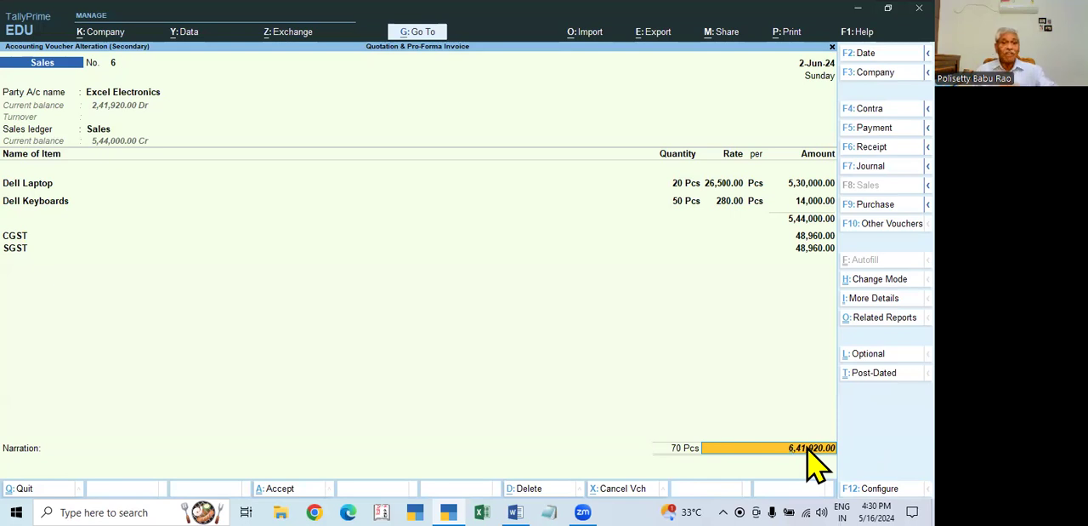
# - In the sales voucher's bill-wise details, adjust 4,00,000 as Agst Ref against the advance bill Adv-1
pyautogui.press('Return')
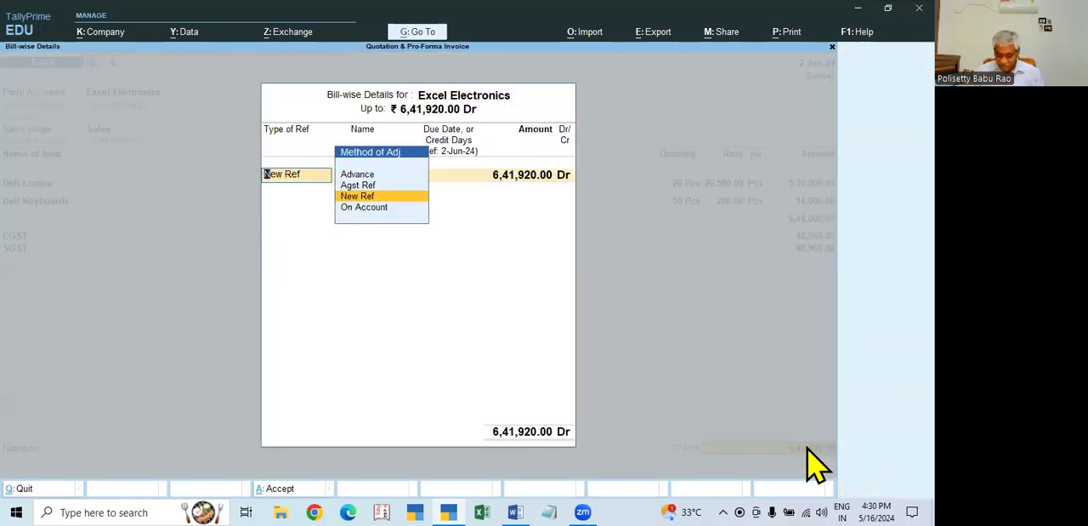
pyautogui.press('Up')
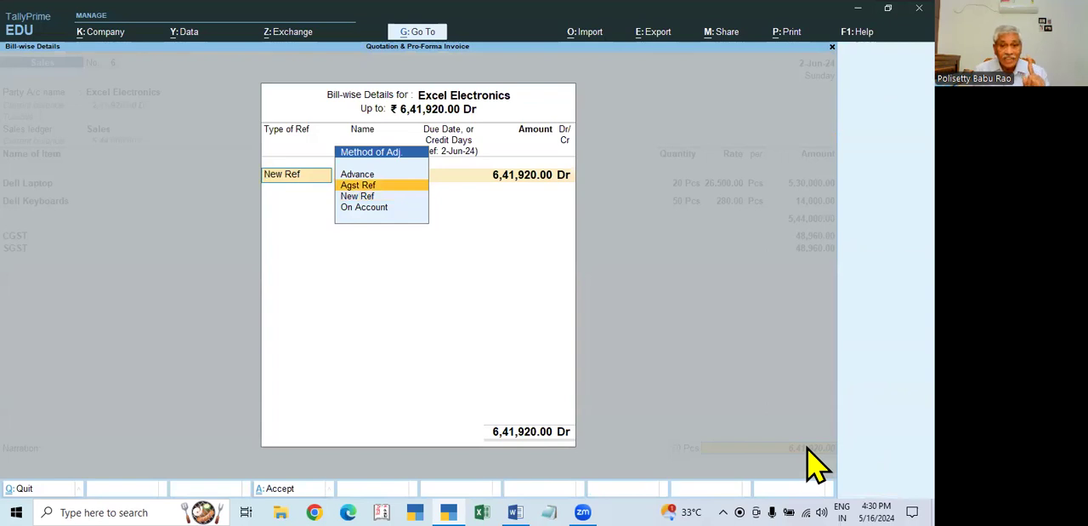
pyautogui.press('Return')
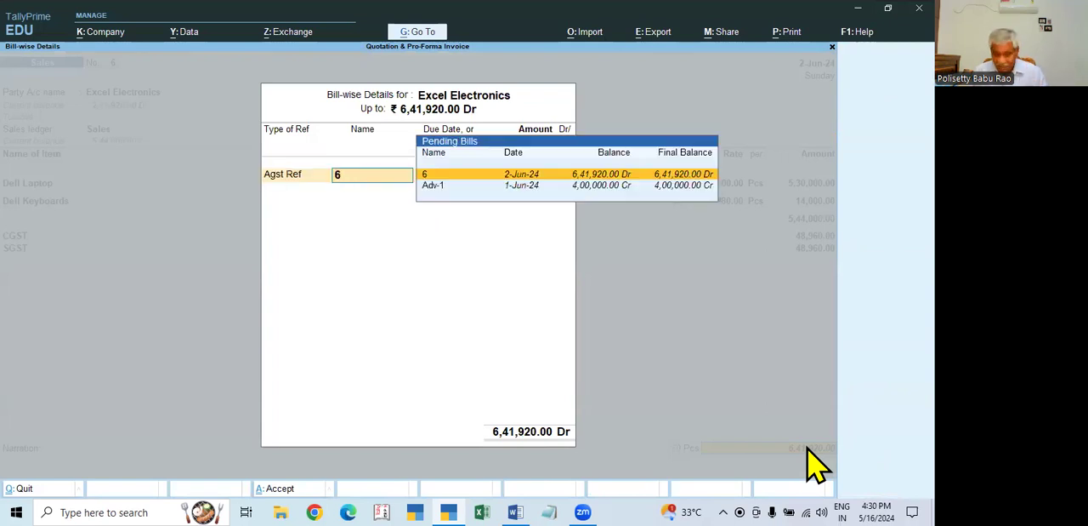
pyautogui.press('Down')
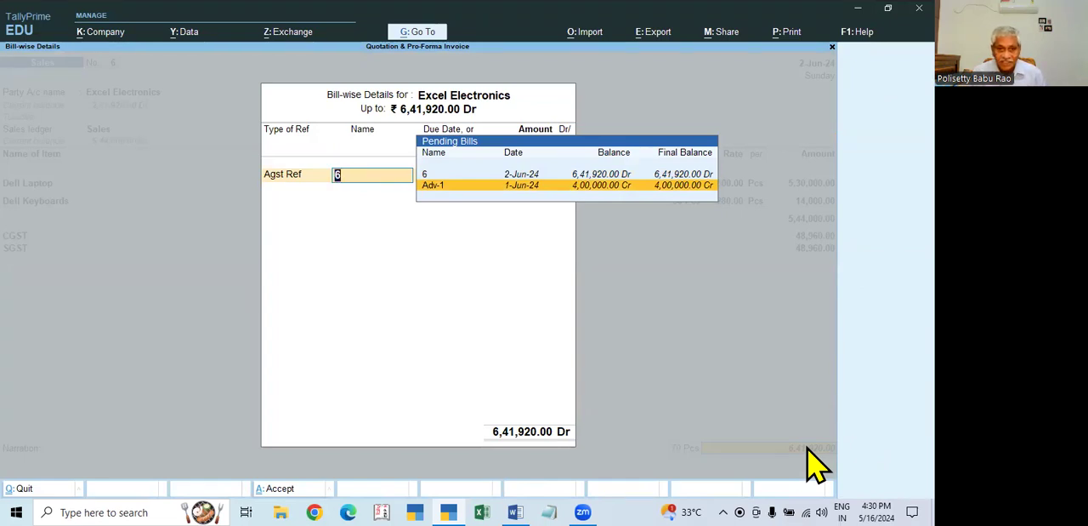
pyautogui.press('Return')
pyautogui.write('400000')
pyautogui.press('Return')
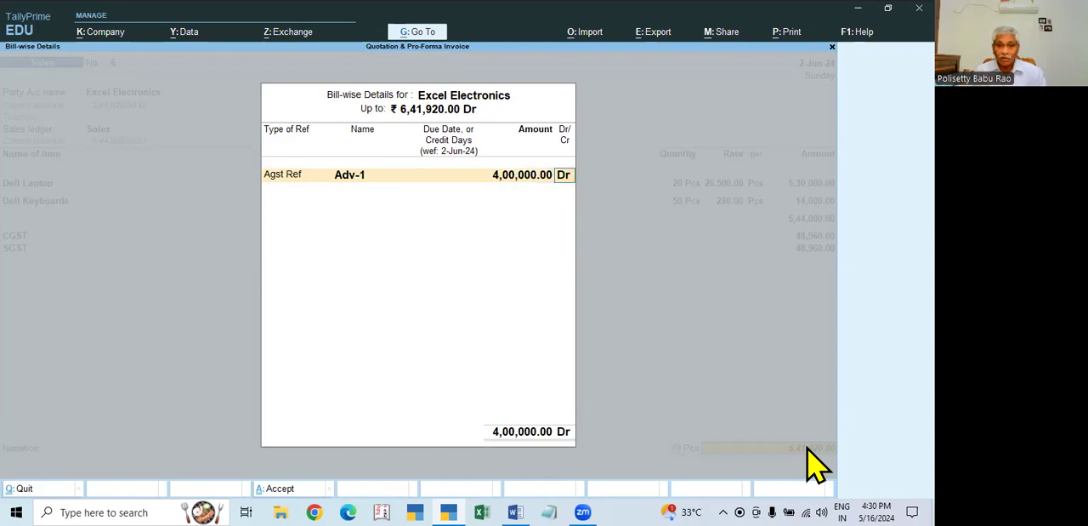
# - Allocate the remaining 2,41,920 Dr as a New Ref and save the altered sales voucher
pyautogui.press('Return')
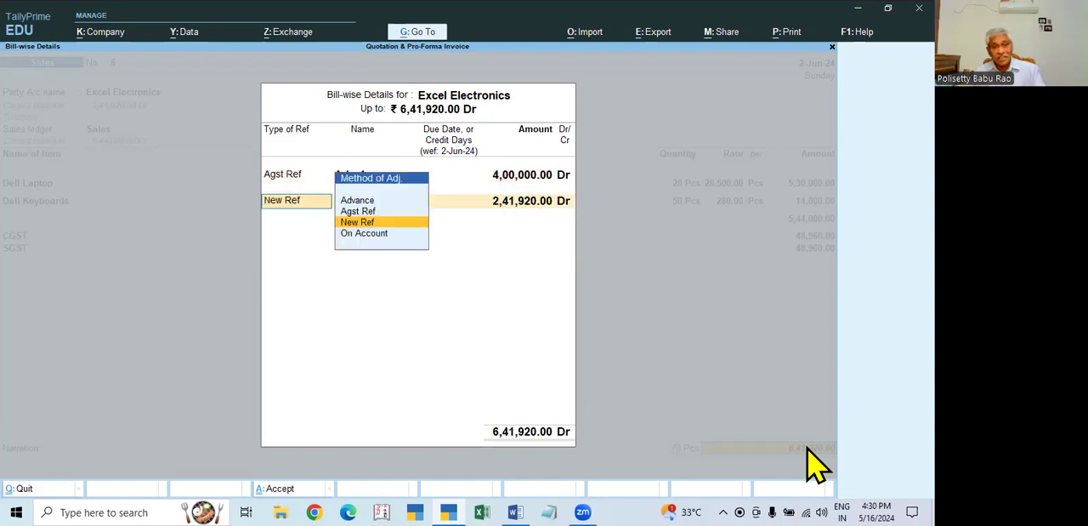
pyautogui.press('Return')
pyautogui.press('Return')
pyautogui.press('Return')
pyautogui.press('Return')
pyautogui.press('Return')
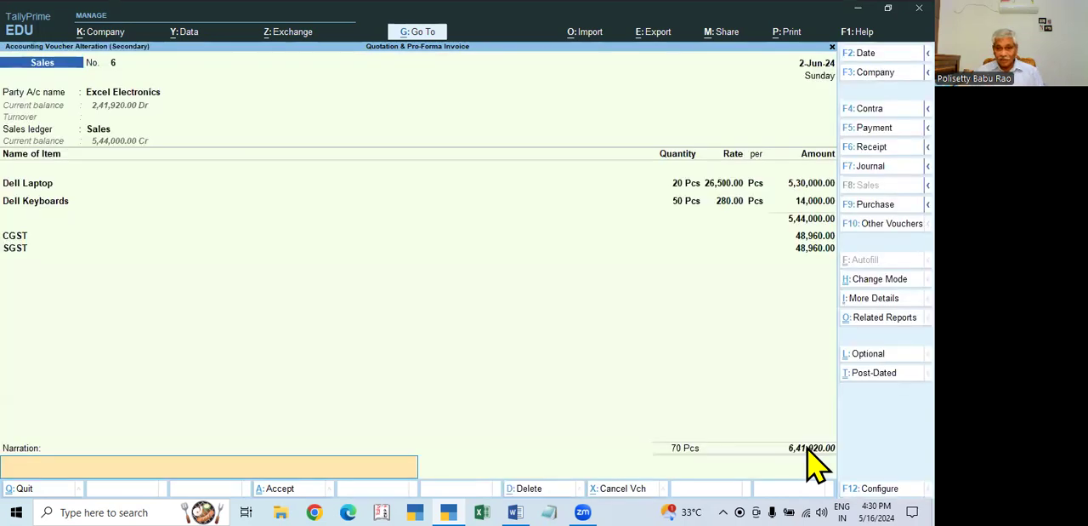
pyautogui.press('Return')
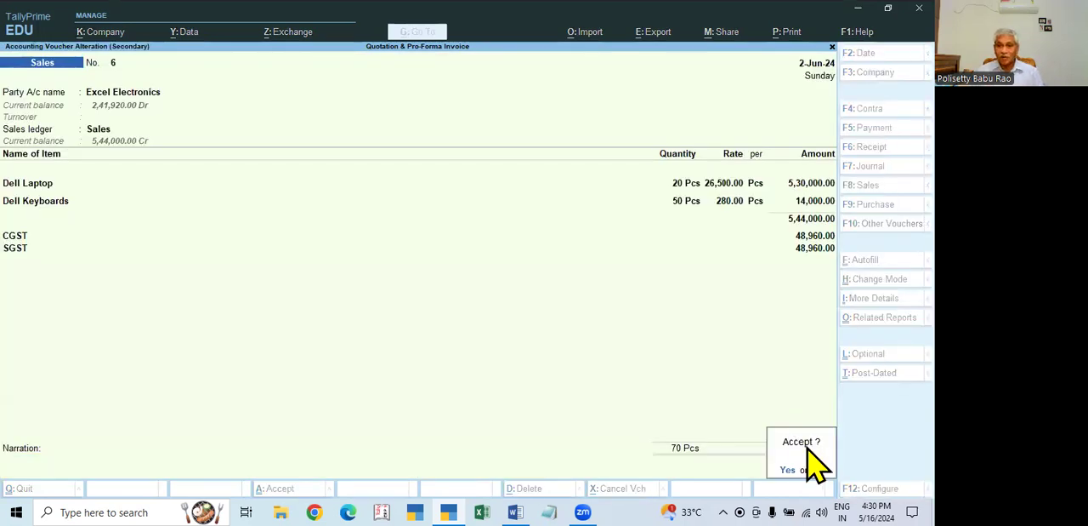
pyautogui.press('Return')
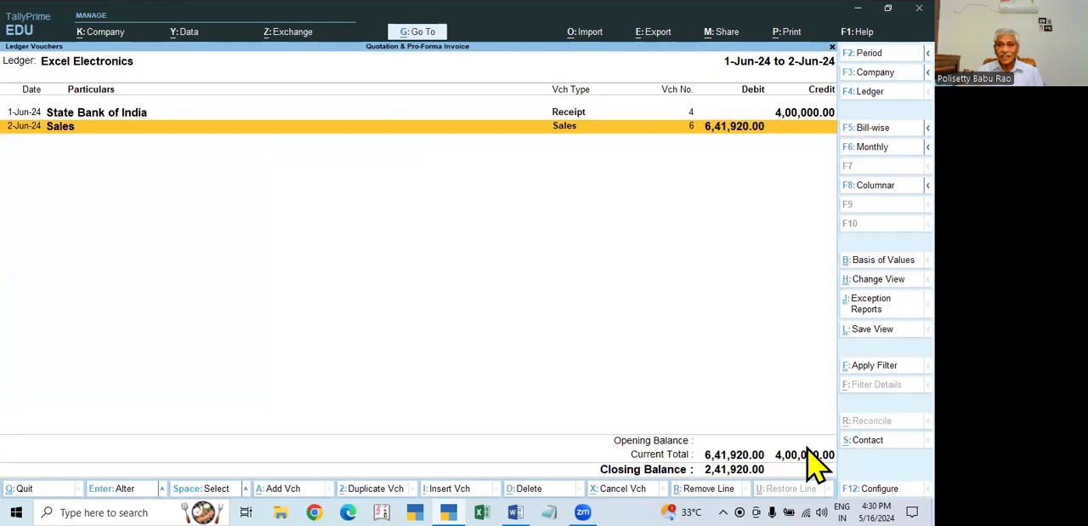
# - Reopen Excel Electronics' ledger to review its closing balance and return to the ledger list
pyautogui.press('Escape')
pyautogui.press('Return')
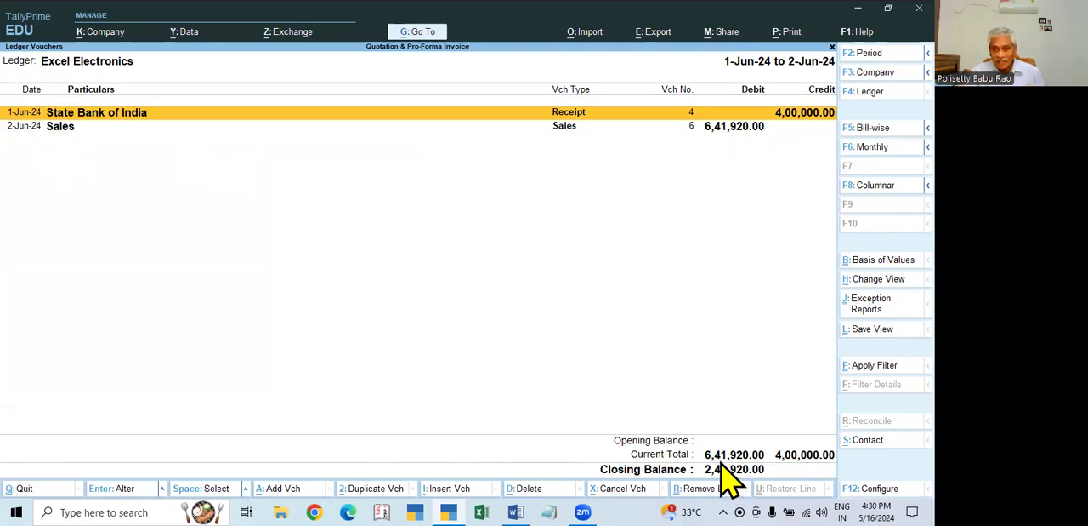
pyautogui.press('Escape')
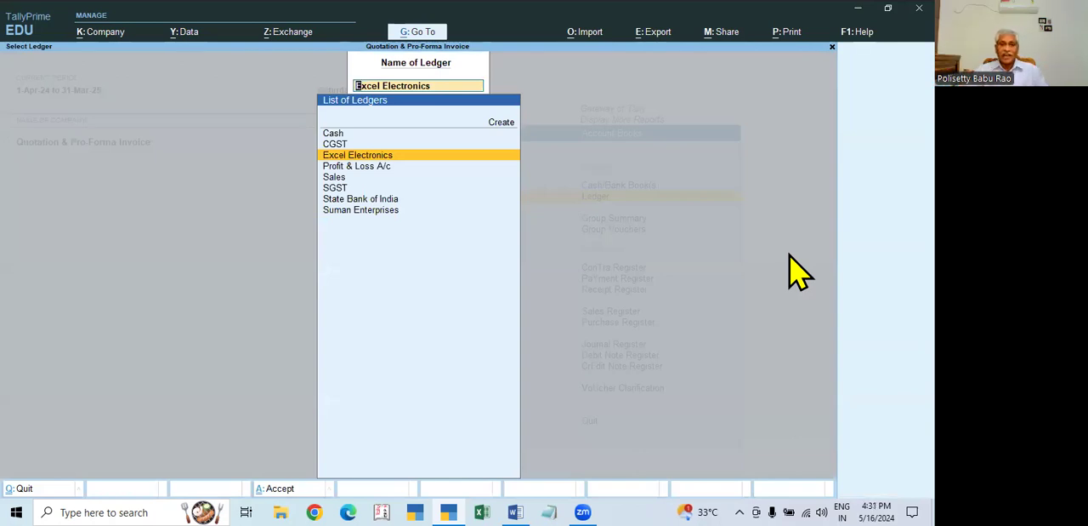
# - Leave the ledger selection and go back to the Vouchers entry in the Gateway of Tally
pyautogui.press('BackSpace')
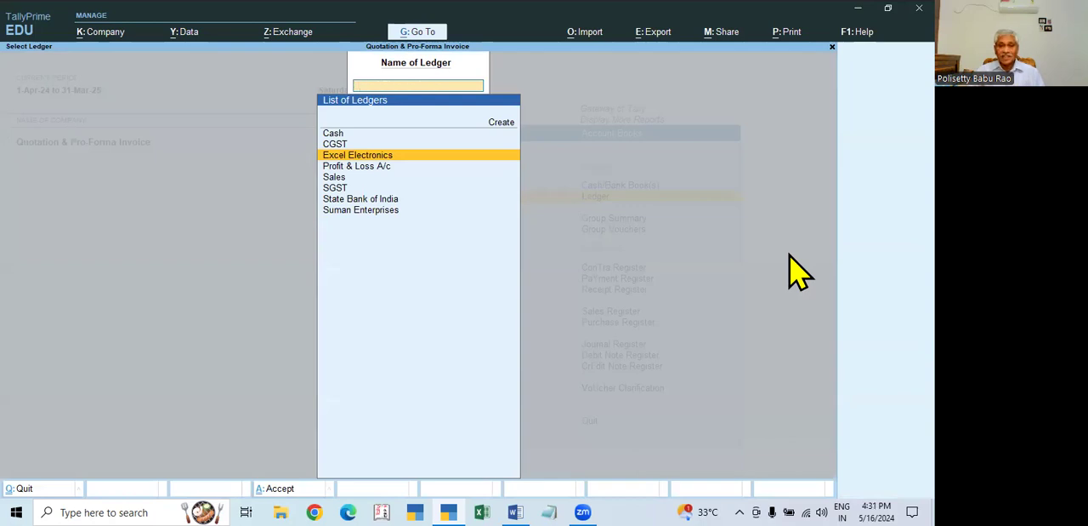
pyautogui.press('Escape')
pyautogui.press('Down')
pyautogui.press('Escape')
pyautogui.press('Up')
pyautogui.press('Escape')
pyautogui.press('Up')
pyautogui.press('Up')
pyautogui.press('Up')
pyautogui.press('Up')
pyautogui.press('Up')
pyautogui.press('Up')
pyautogui.press('Up')
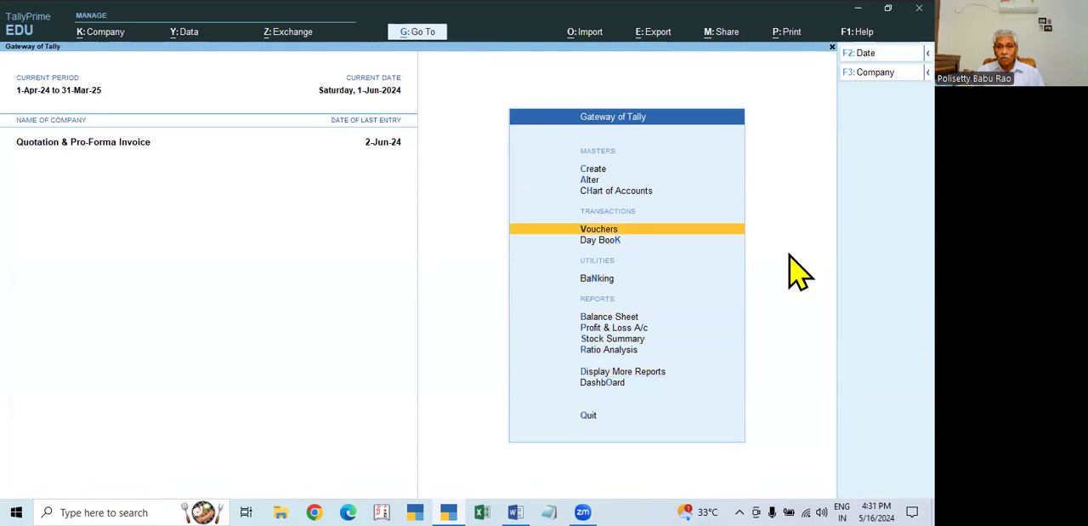
# - Start a new voucher dated 2-Apr-24 and switch it to a Receipt voucher
pyautogui.press('Return')
pyautogui.press('F2')
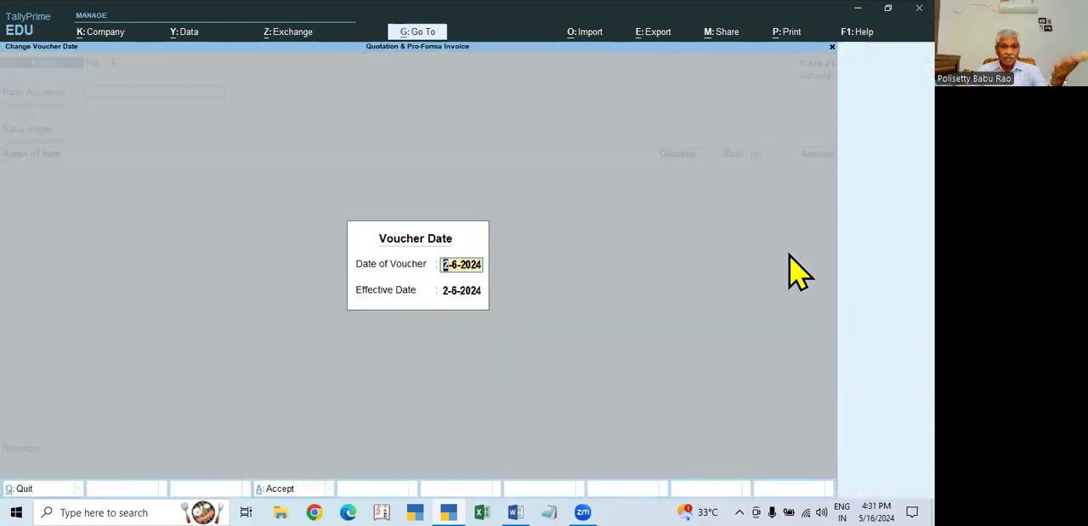
pyautogui.write('2.4')
pyautogui.press('Return')
pyautogui.press('Return')
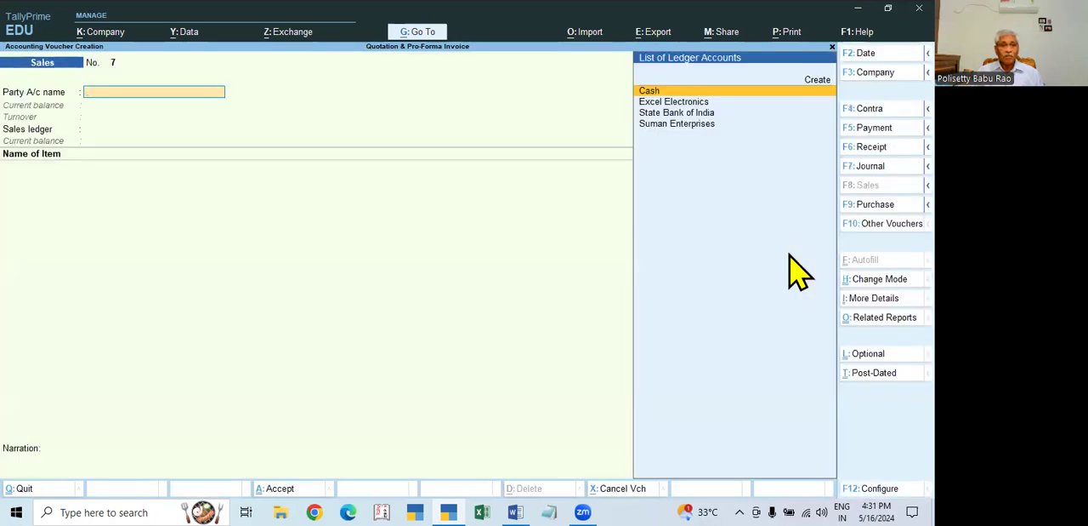
pyautogui.press('F6')
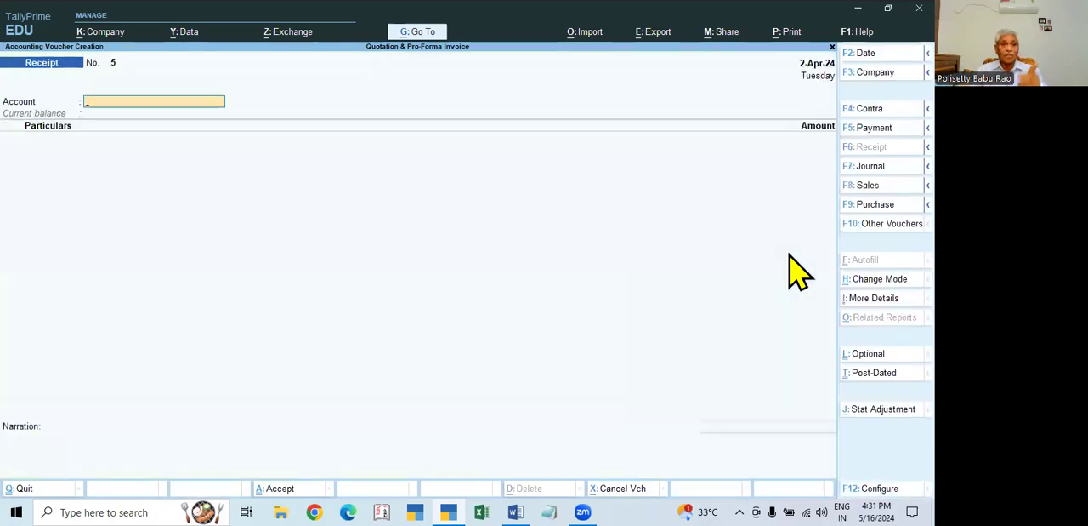
# - Set State Bank of India as the receipt's account and Excel Electronics as the party in the particulars
pyautogui.write('stat')
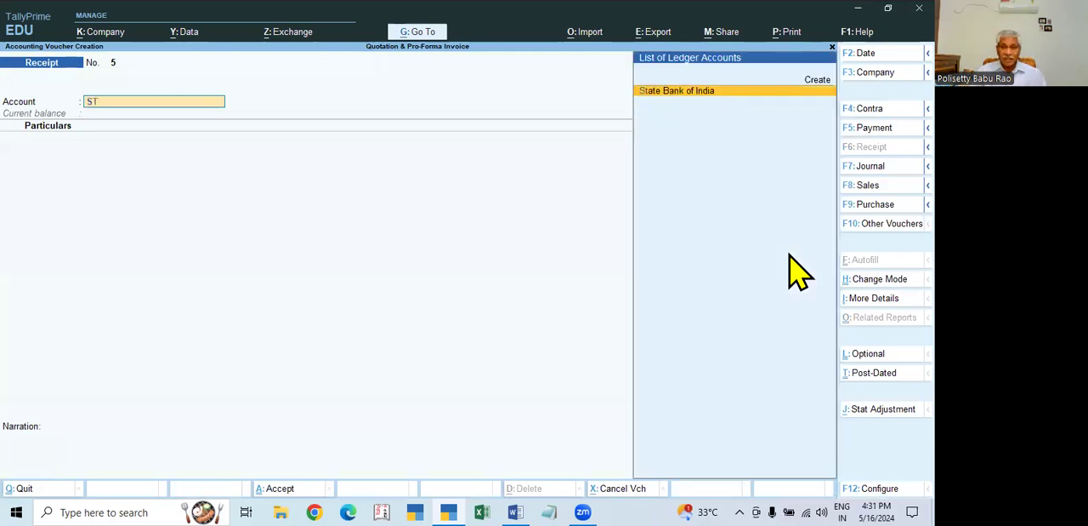
pyautogui.press('Return')
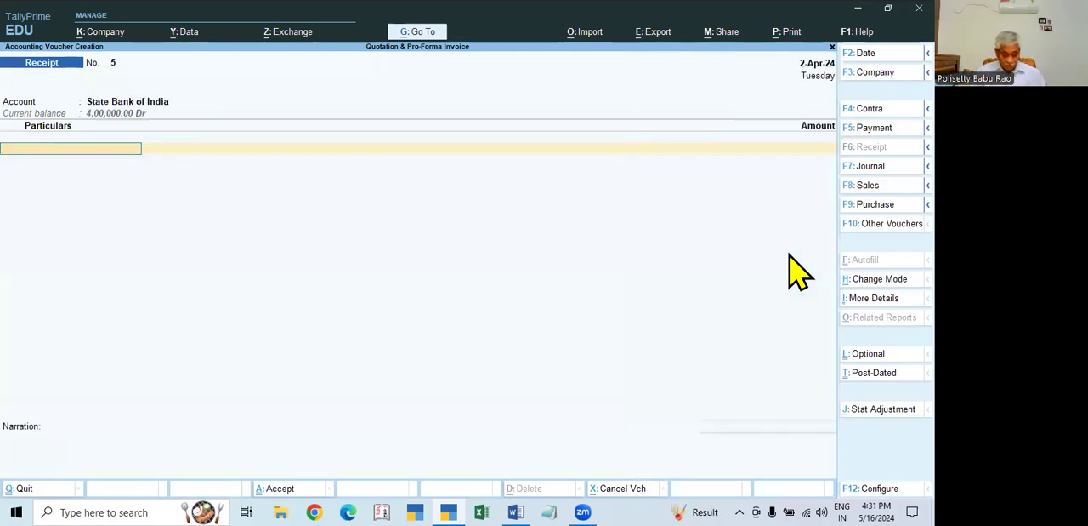
pyautogui.write('E')
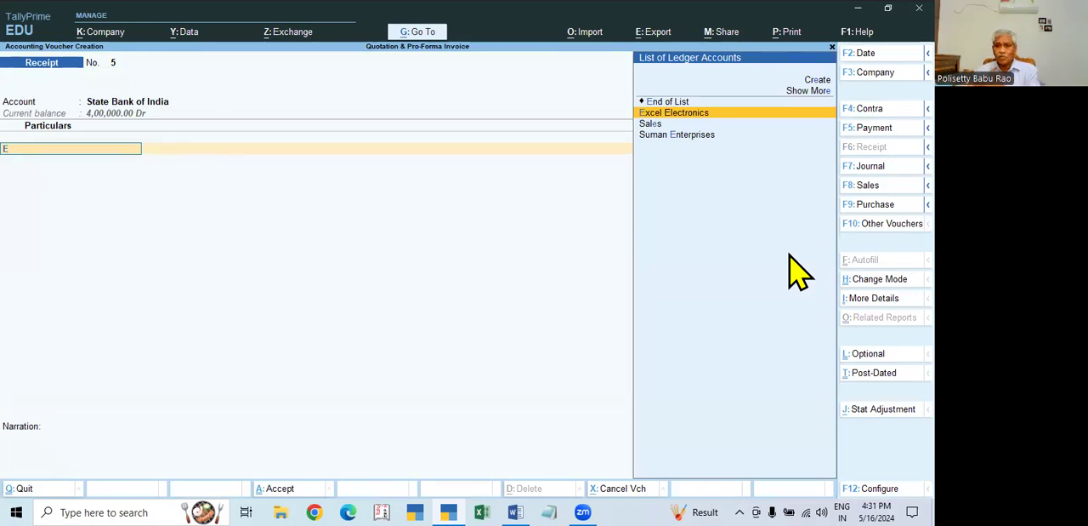
pyautogui.press('Return')
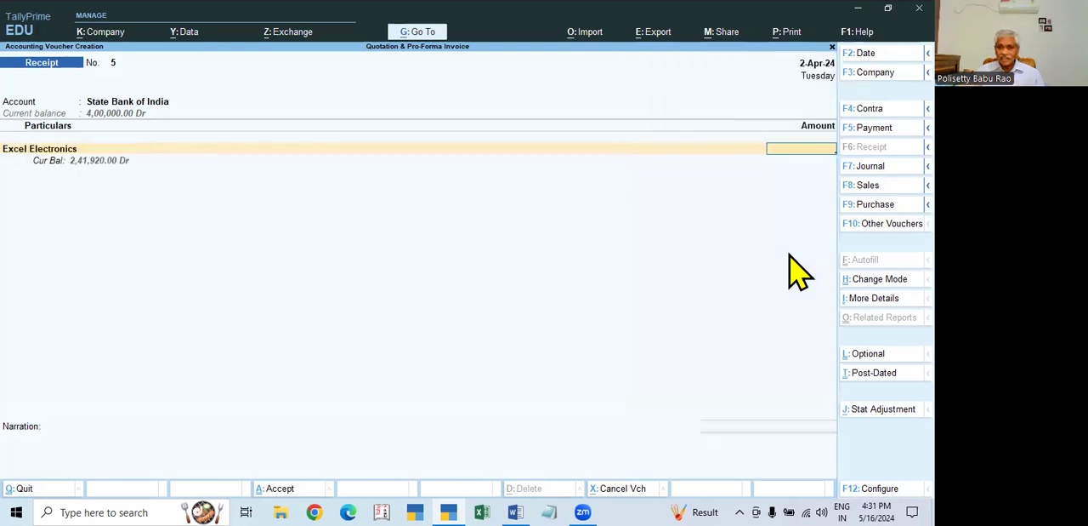
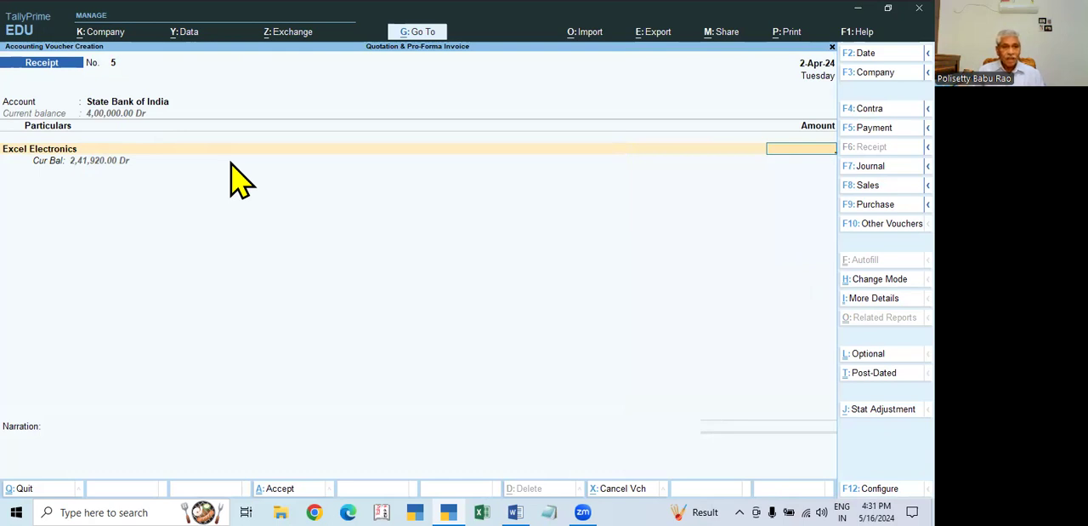
# - Enter 241920 as Excel Electronics' receipt amount and try to allocate it with the Agst Ref method
pyautogui.write('1,')
pyautogui.write('920')
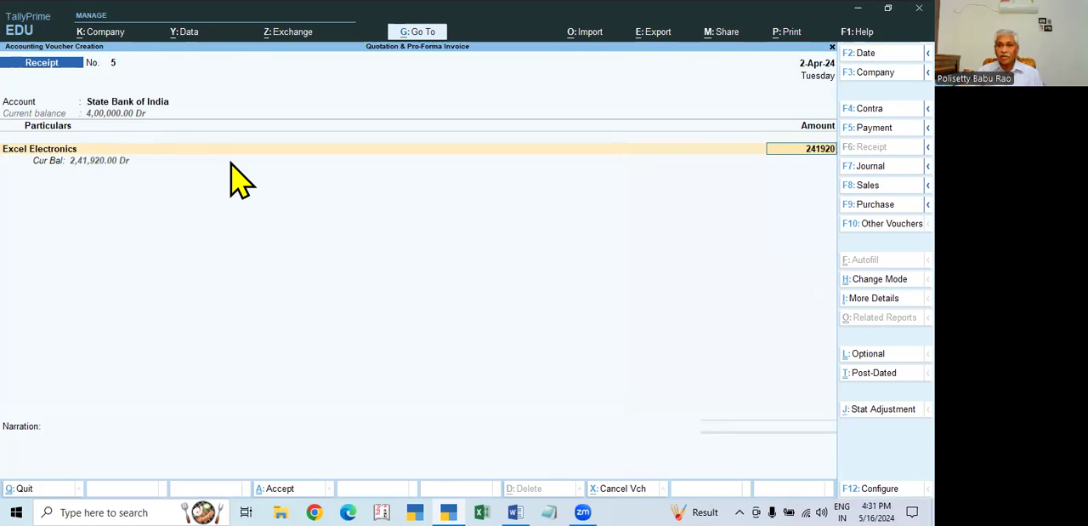
pyautogui.press('Return')
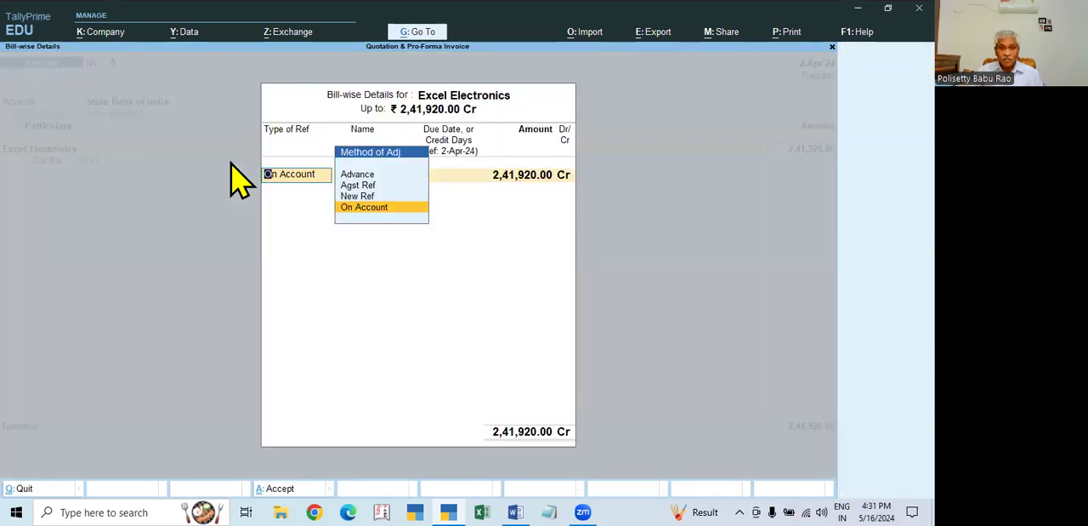
pyautogui.press('Up')
pyautogui.press('Up')
pyautogui.press('Return')
pyautogui.press('Escape')
pyautogui.press('y')
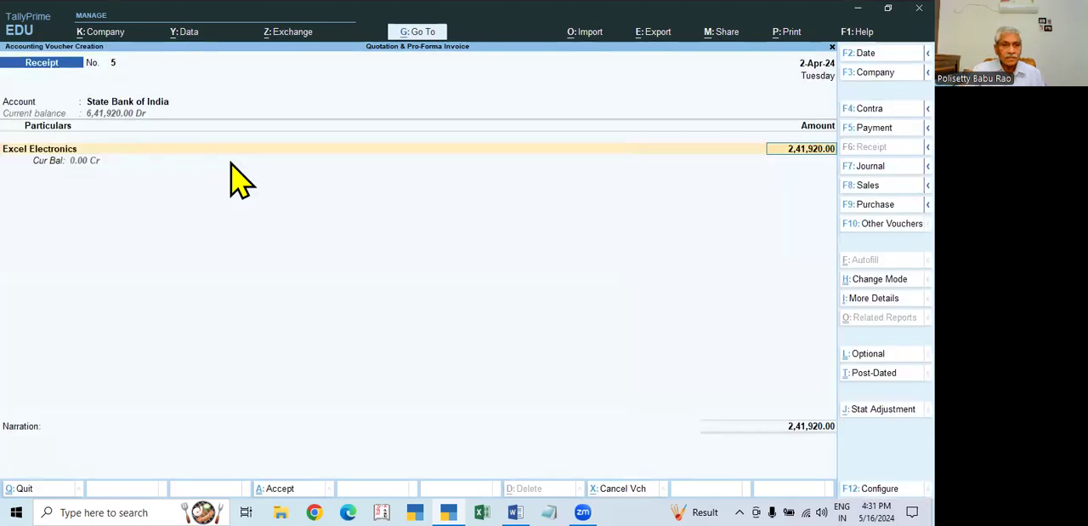
# - Go back through the account and party fields and abandon the unsaved receipt
pyautogui.click(129, 103)
pyautogui.click(37, 151)
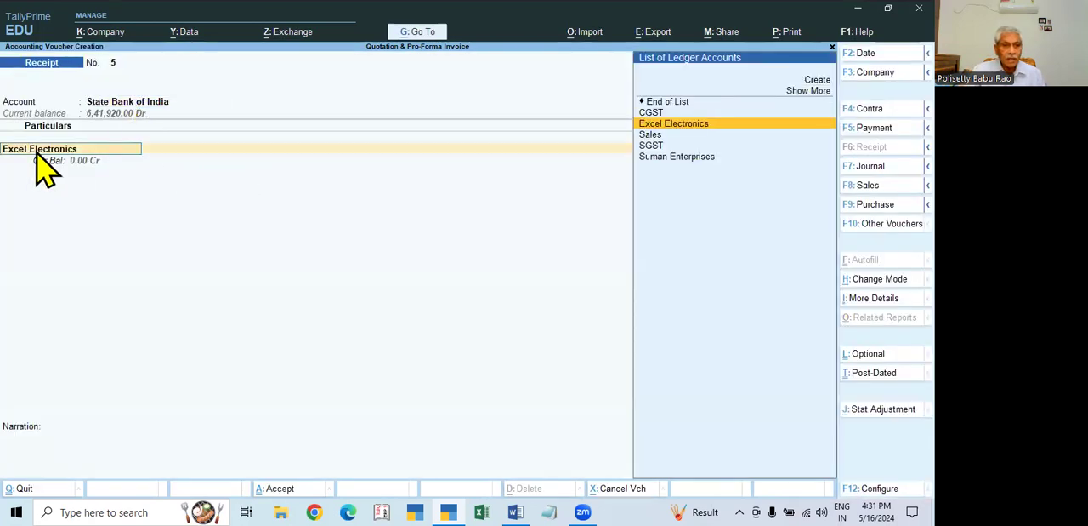
pyautogui.press('Escape')
pyautogui.press('Escape')
pyautogui.press('y')
# - Open the Day Book for 1-Apr-24 to 2-Jun-24 and open Excel Electronics' sales voucher of 2-Jun-24
pyautogui.press('Down')
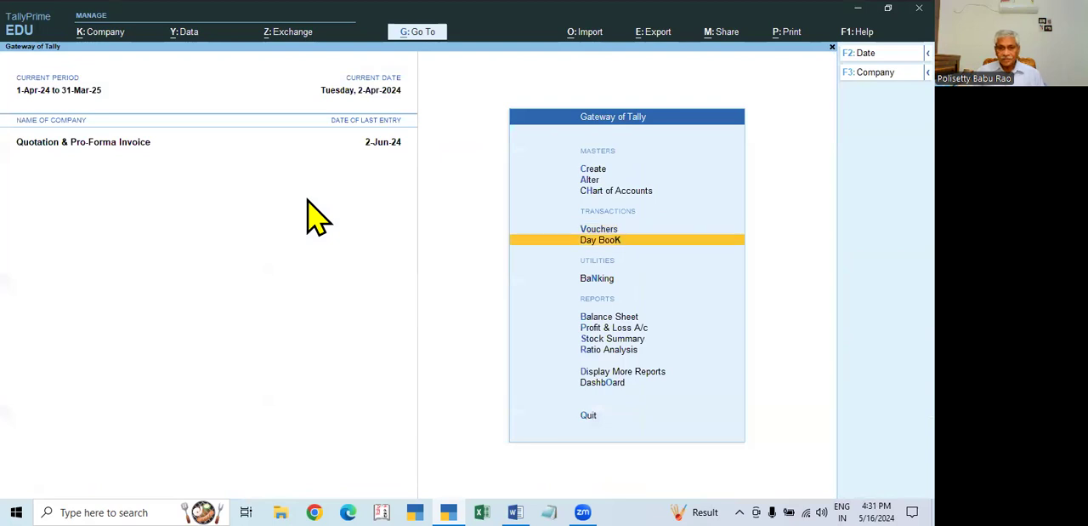
pyautogui.press('Return')
pyautogui.press('F2')
pyautogui.press('space')
pyautogui.press('Return')
pyautogui.press('Down')
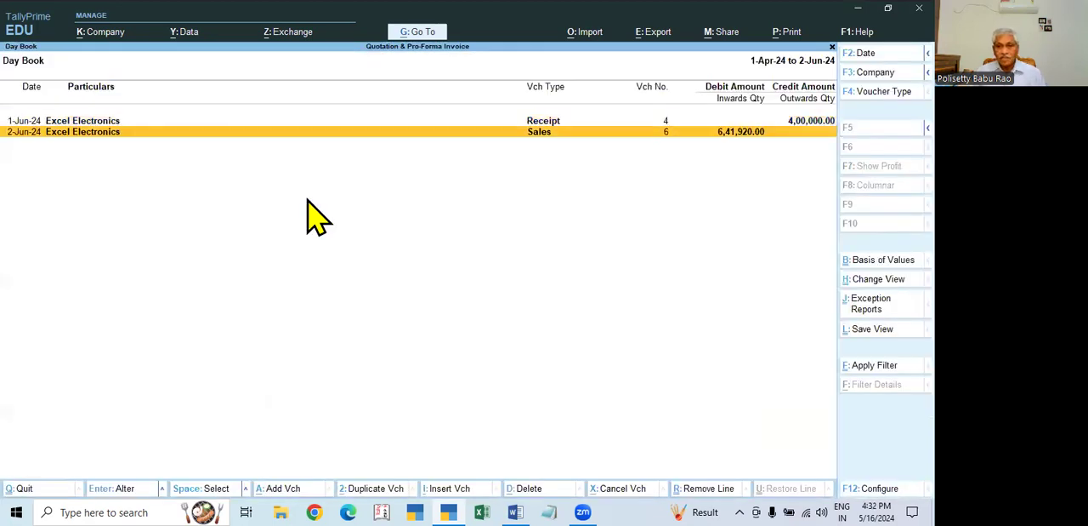
pyautogui.press('Return')
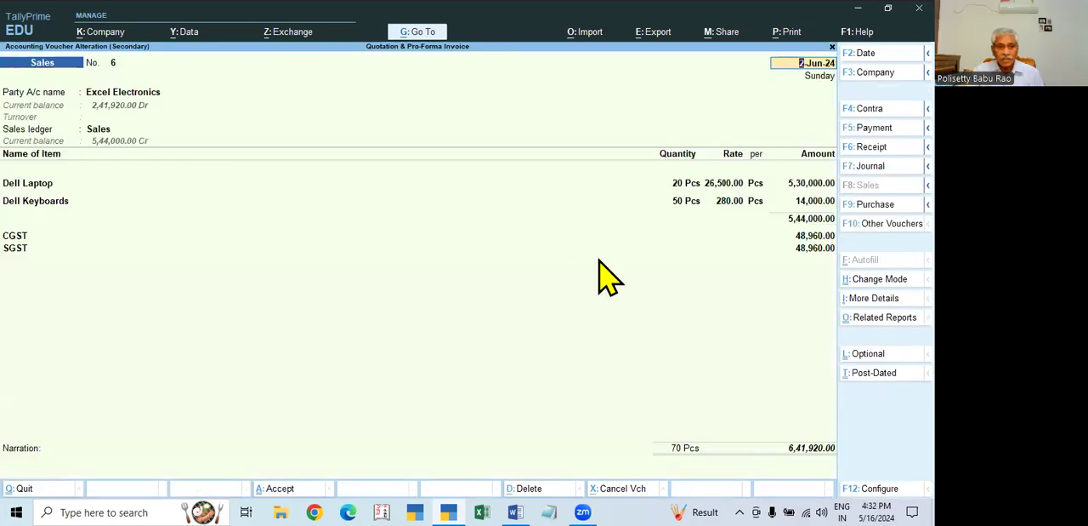
# - Go through the sales voucher's bill-wise references for Excel Electronics and accept the voucher again
pyautogui.click(823, 450)
pyautogui.press('Return')
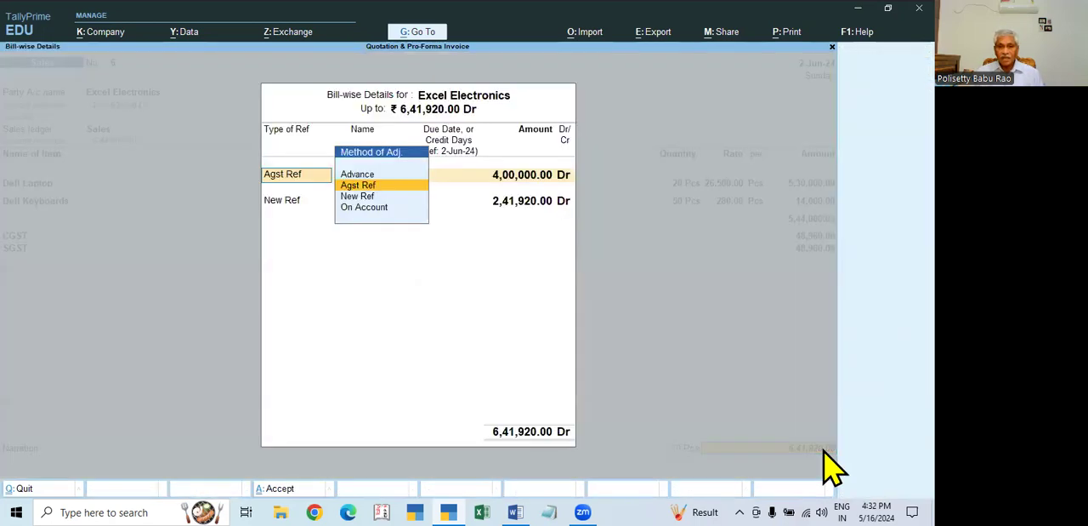
pyautogui.press('Return')
pyautogui.press('Return')
pyautogui.press('Return')
pyautogui.press('Return')
pyautogui.press('Return')
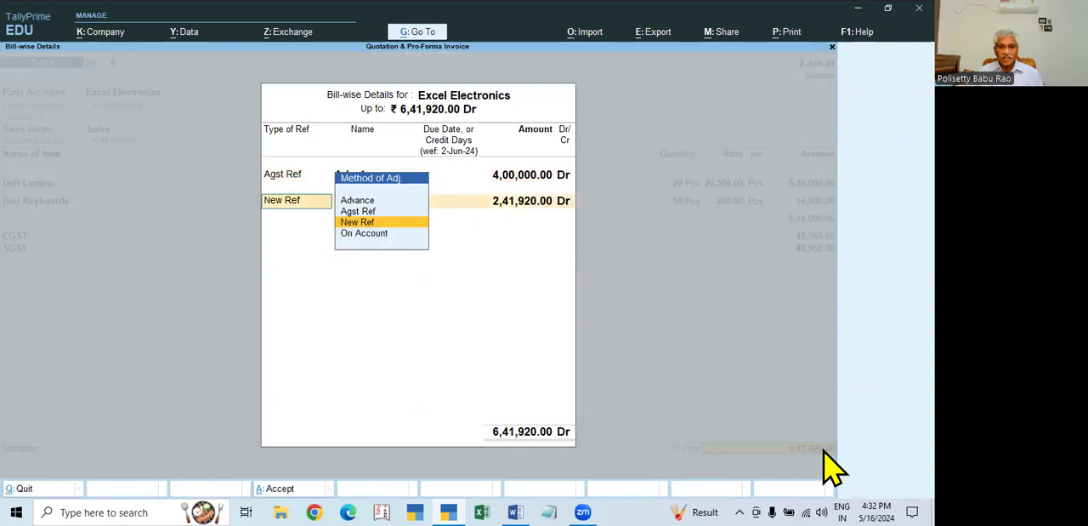
pyautogui.press('Return')
pyautogui.press('Return')
pyautogui.press('Return')
pyautogui.press('Return')
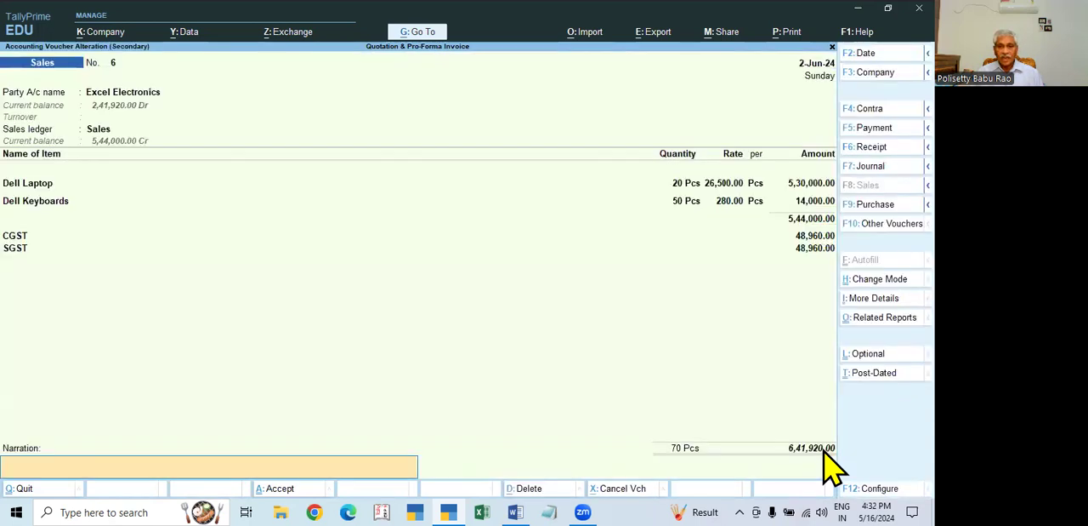
pyautogui.press('Return')
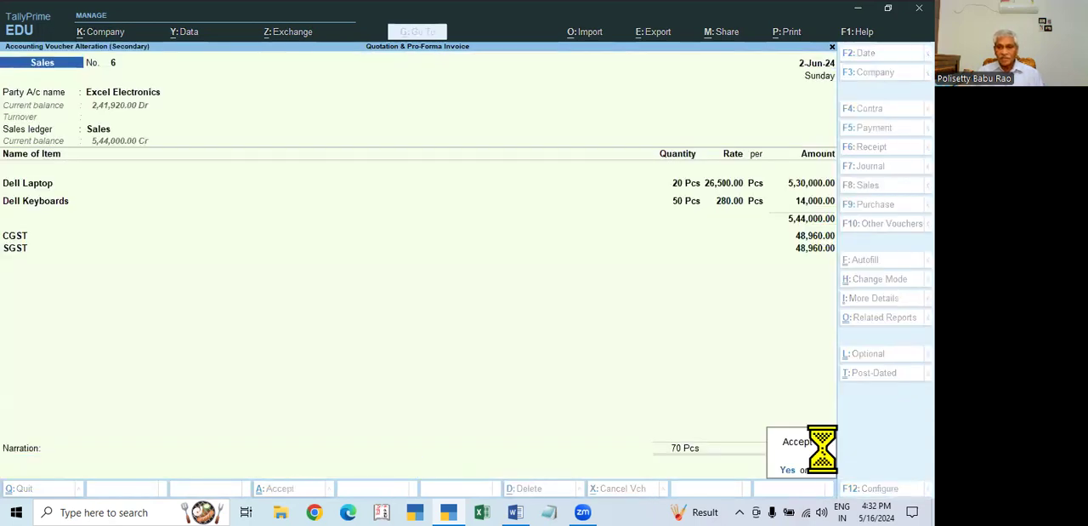
# - Check Excel Electronics' advance receipt of 1-Jun-24 and return to the Gateway of Tally
pyautogui.press('Return')
pyautogui.press('Up')
pyautogui.press('Return')
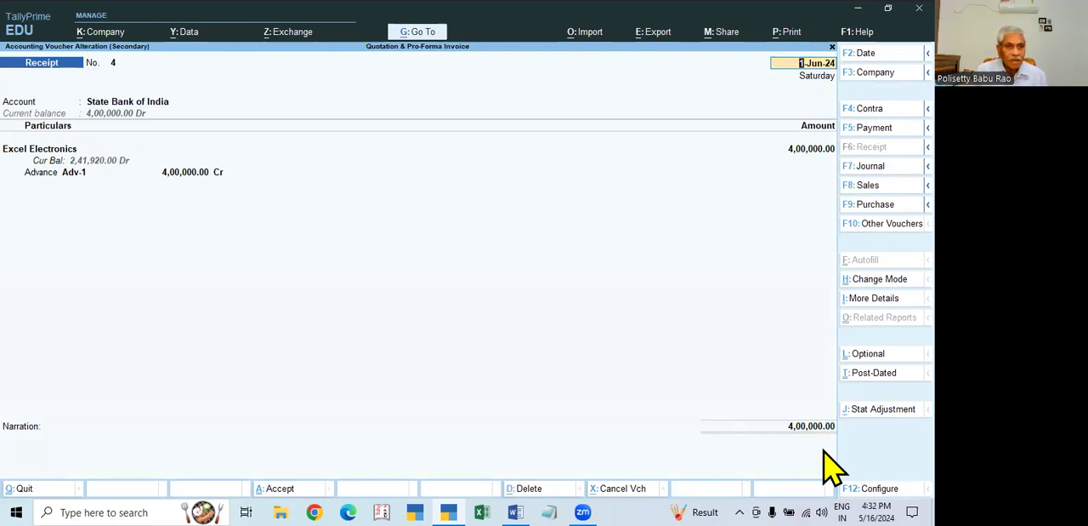
pyautogui.press('BackSpace')
pyautogui.press('Escape')
pyautogui.press('Escape')
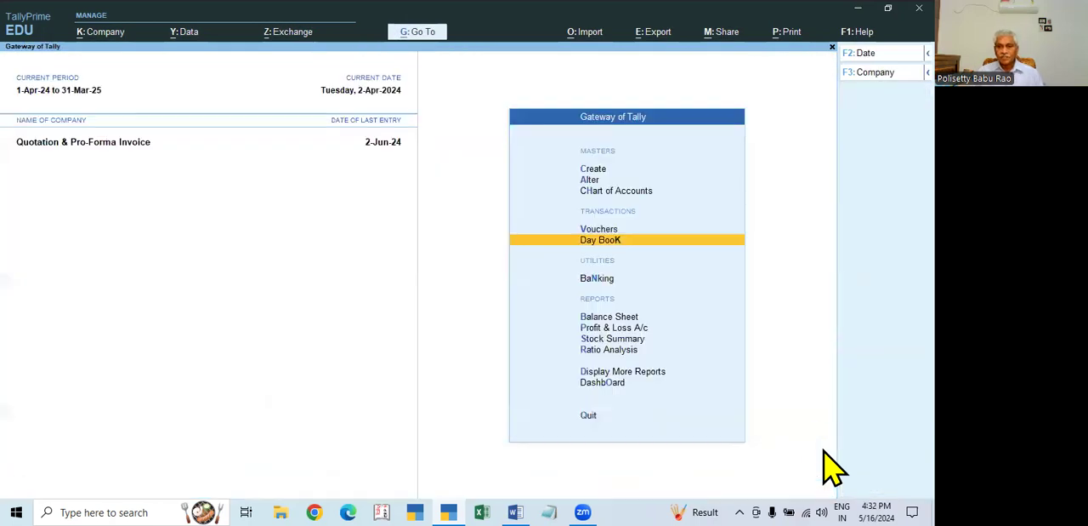
# - Start a new receipt voucher with State Bank of India as the account and Excel Electronics in the particulars
pyautogui.press('Up')
pyautogui.press('Return')
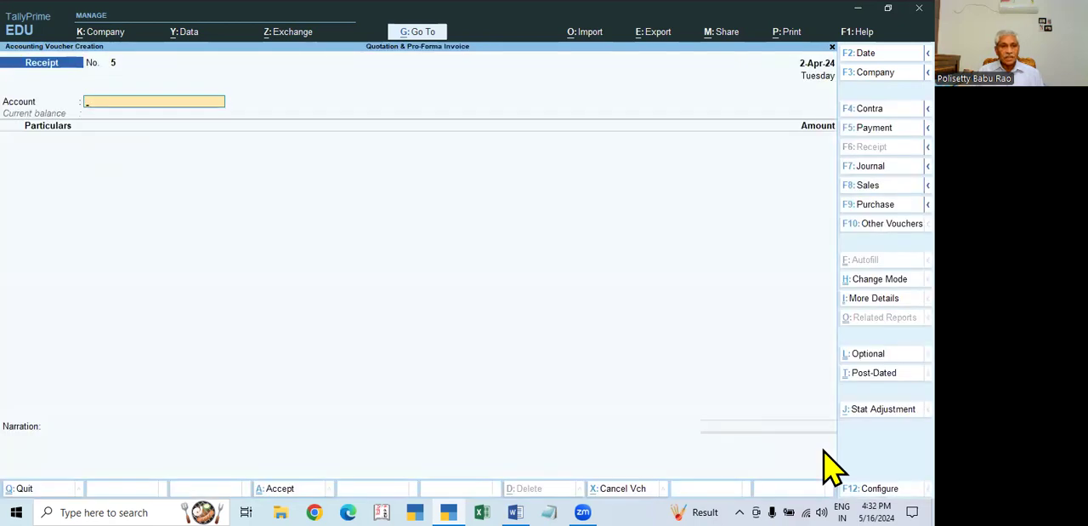
pyautogui.write('sta')
pyautogui.press('Return')
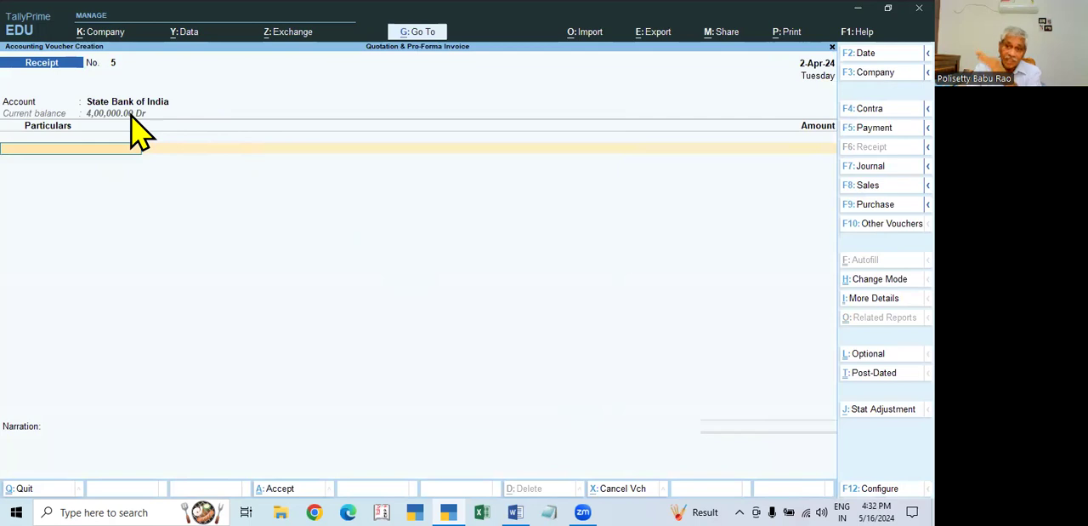
pyautogui.write('e')
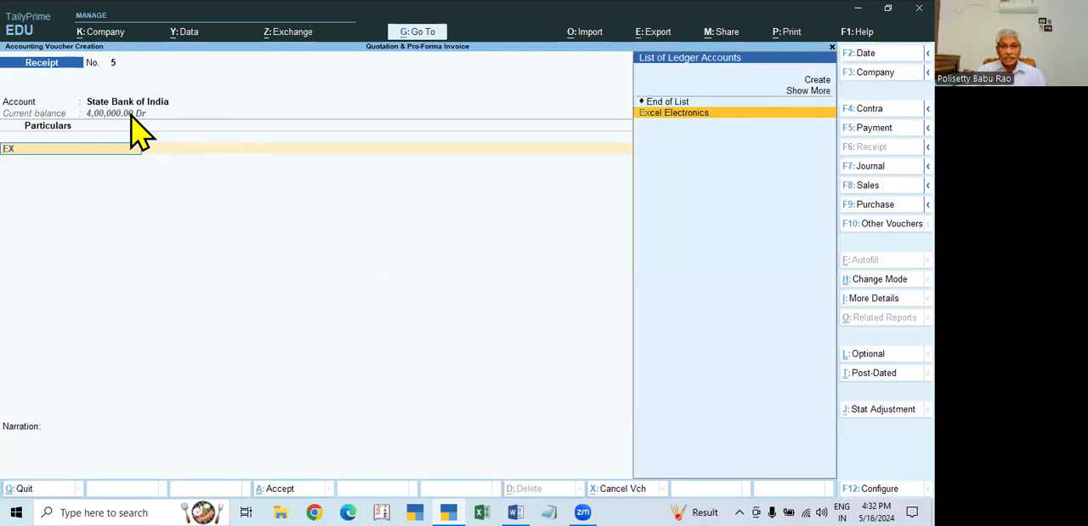
pyautogui.press('Return')
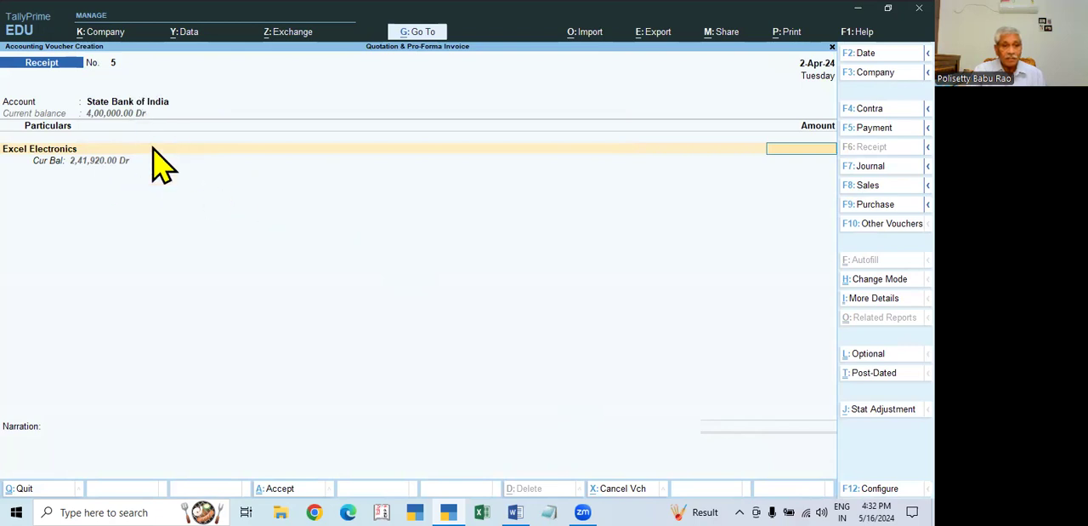
# - Set the receipt amount to 241920 and try Agst Ref as its bill-wise adjustment method
pyautogui.write('241920')
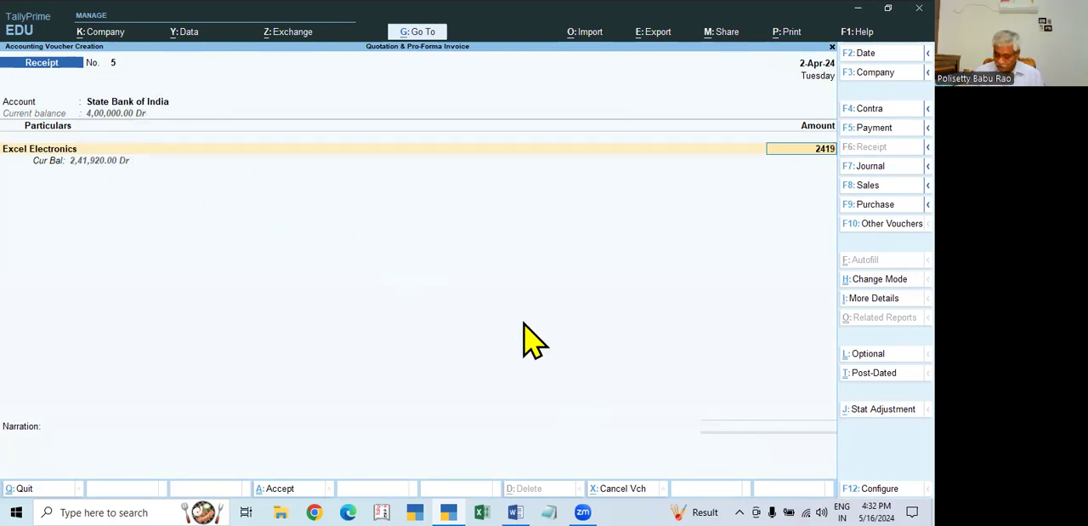
pyautogui.press('Return')
pyautogui.press('Up')
pyautogui.press('Up')
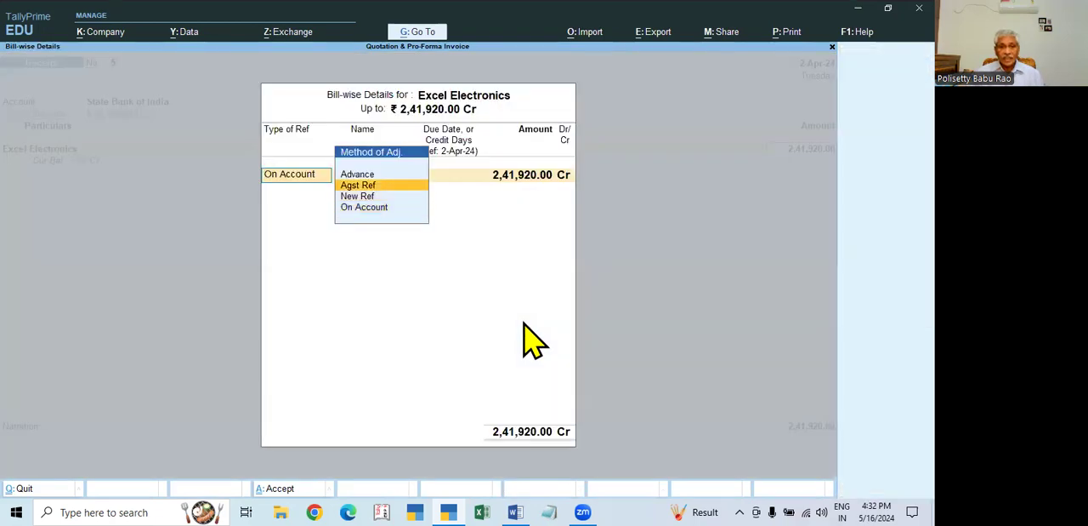
pyautogui.press('Return')
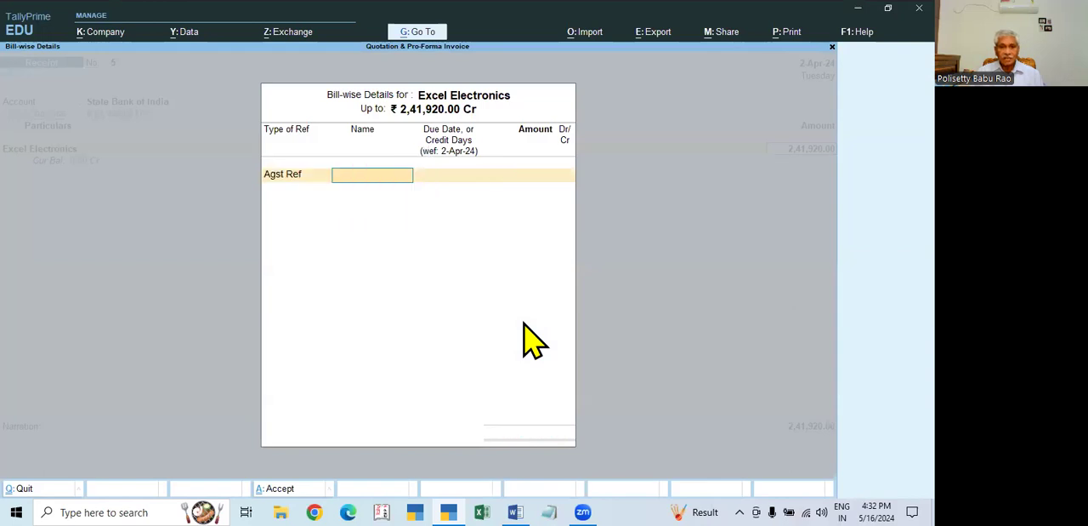
# - Change the adjustment method to New Ref and allocate the full 2,41,920.00 Cr to reference 5
pyautogui.press('BackSpace')
pyautogui.press('Down')
pyautogui.press('Return')
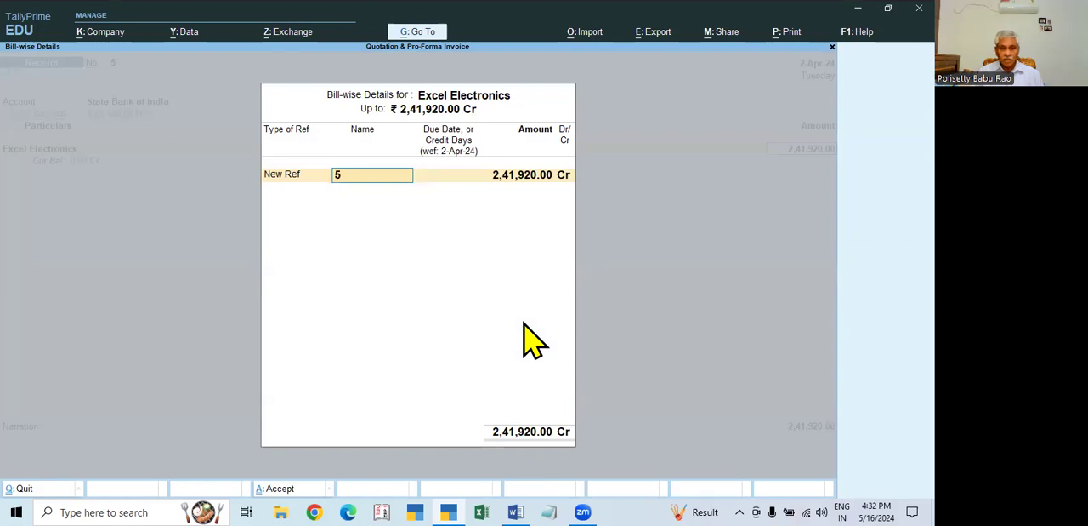
pyautogui.press('Return')
pyautogui.press('Return')
pyautogui.press('Return')
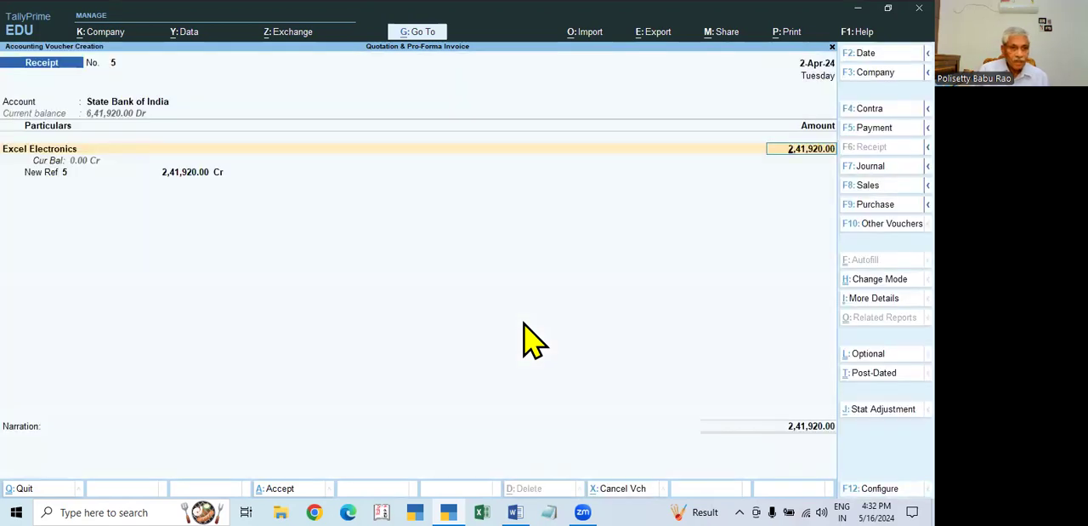
# - Step back through the New Ref allocation line and abandon the unsaved receipt voucher
pyautogui.press('BackSpace')
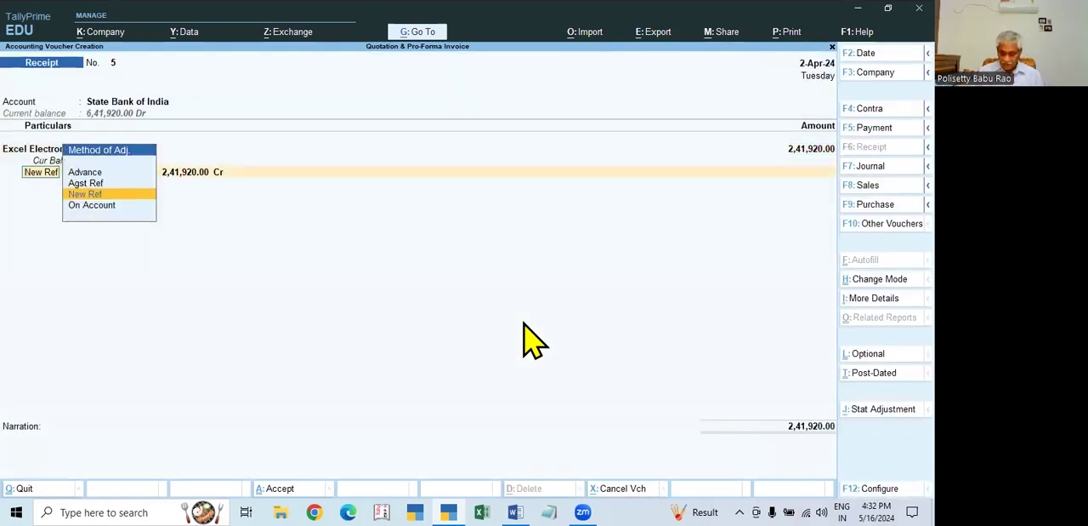
pyautogui.press('Return')
pyautogui.press('Return')
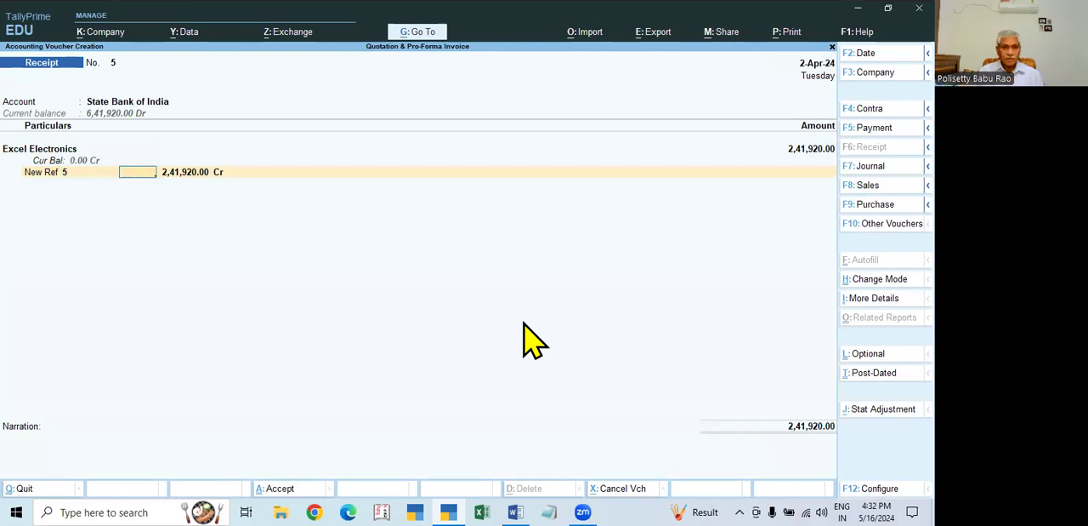
pyautogui.press('BackSpace')
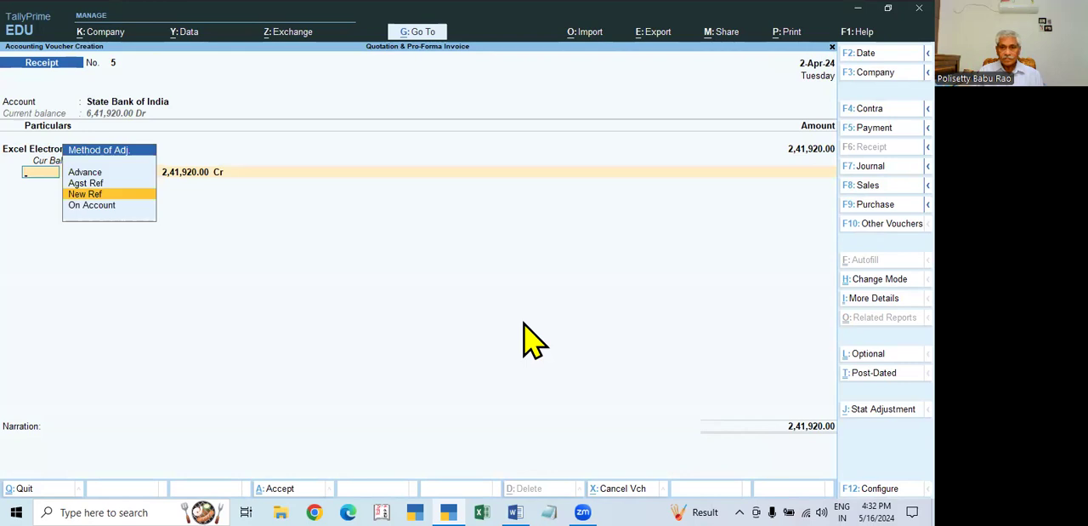
pyautogui.hotkey('ctrl', 'q')
pyautogui.press('Escape')
# - Reopen the Day Book and set its period to 1-Apr-24 to 2-Jun-24
pyautogui.press('Escape')
pyautogui.press('Down')
pyautogui.press('Down')
pyautogui.press('Down')
pyautogui.press('Down')
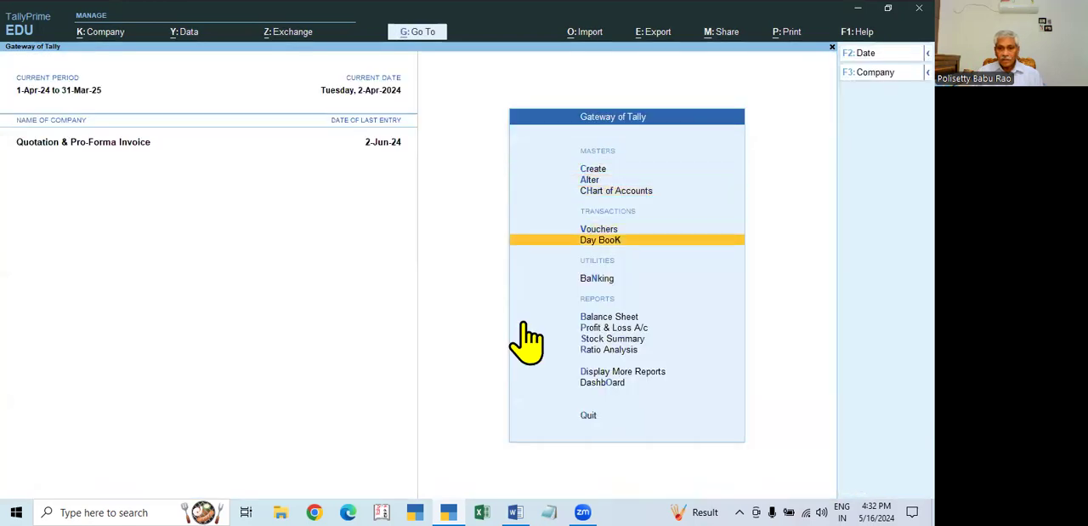
pyautogui.press('Return')
pyautogui.press('F2')
pyautogui.press('Escape')
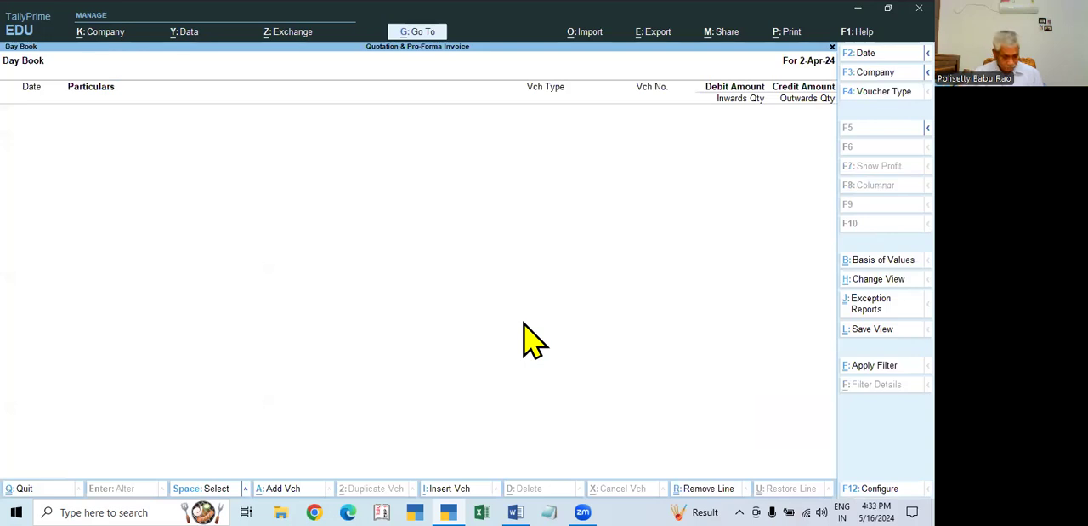
pyautogui.hotkey('alt', 'F2')
pyautogui.press('BackSpace')
pyautogui.press('Return')
pyautogui.press('BackSpace')
pyautogui.press('Return')
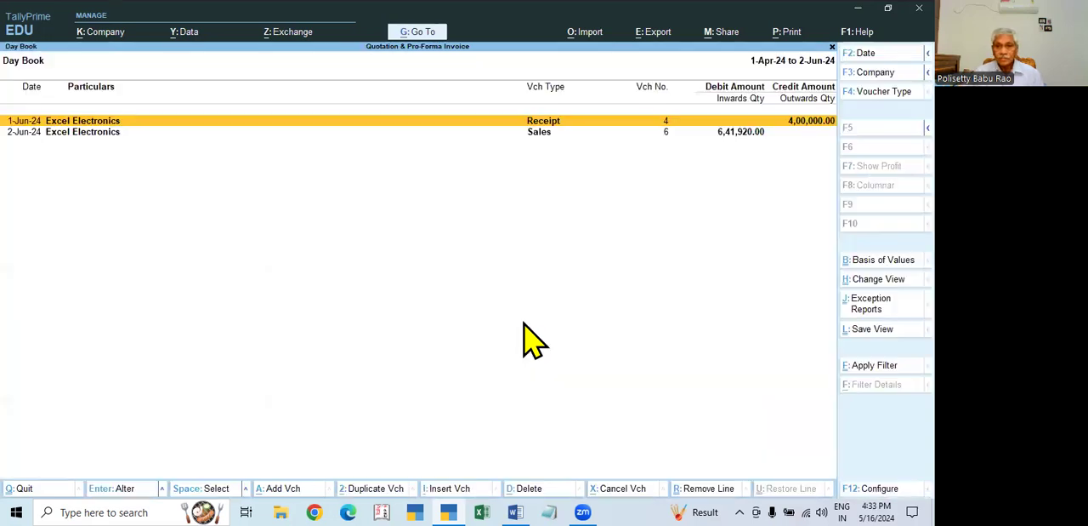
# - Check Excel Electronics' receipt of 1-Jun-24, close it, and open the sales voucher of 2-Jun-24
pyautogui.click(818, 121)
pyautogui.press('BackSpace')
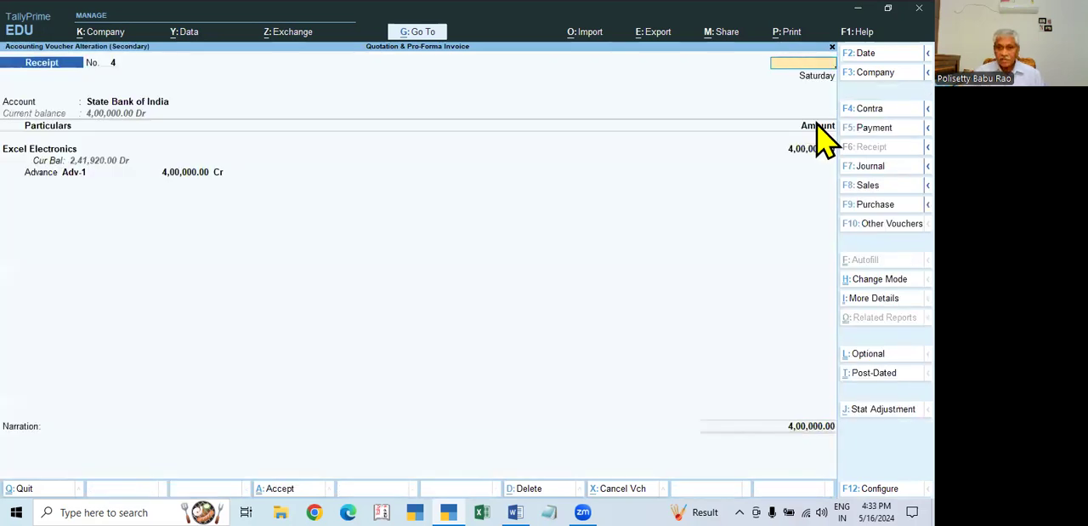
pyautogui.press('Escape')
pyautogui.click(818, 127)
pyautogui.click(818, 127)
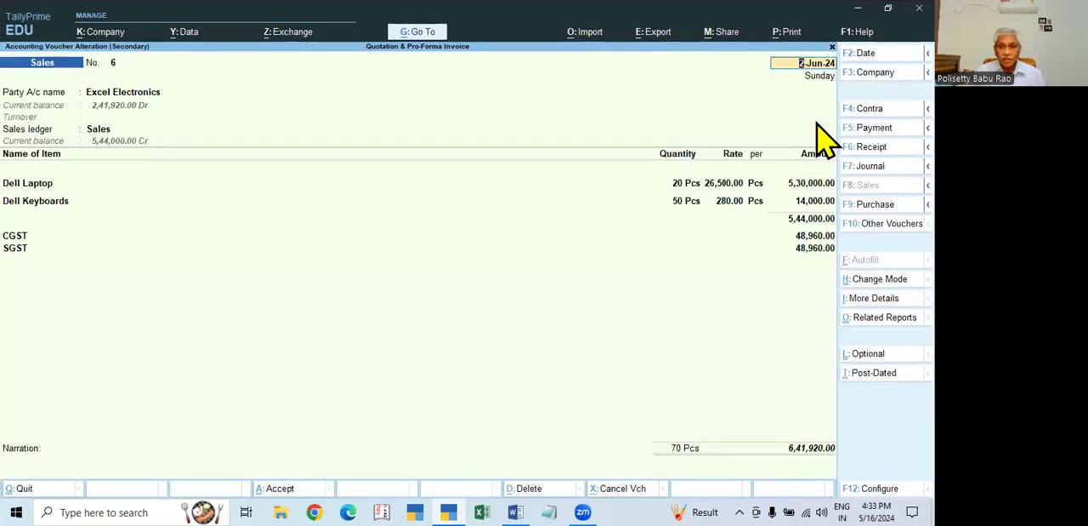
# - Review the sales voucher's bill-wise details, from the Agst Ref line for Adv-1 through the New Ref line for bill 6
pyautogui.click(816, 450)
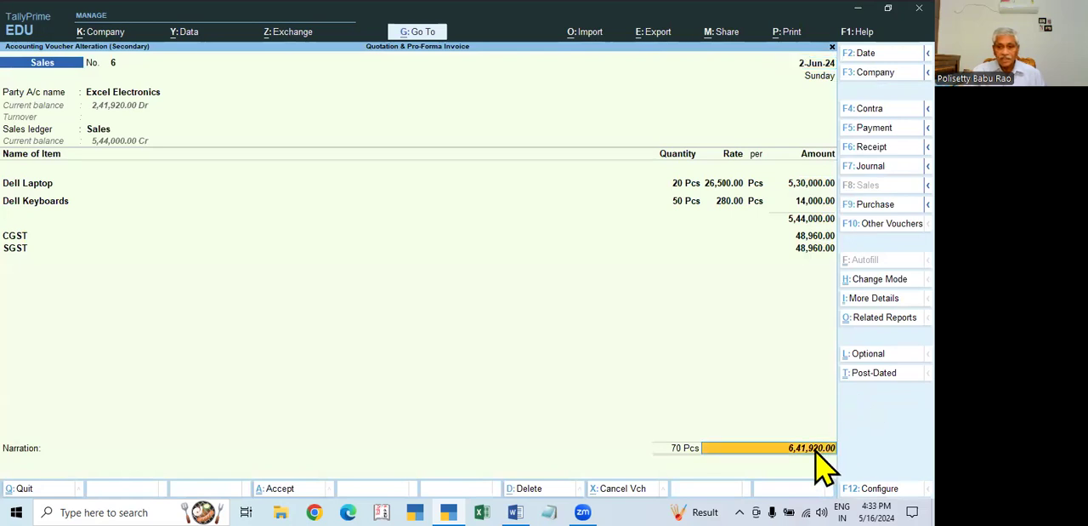
pyautogui.press('Return')
pyautogui.press('Return')
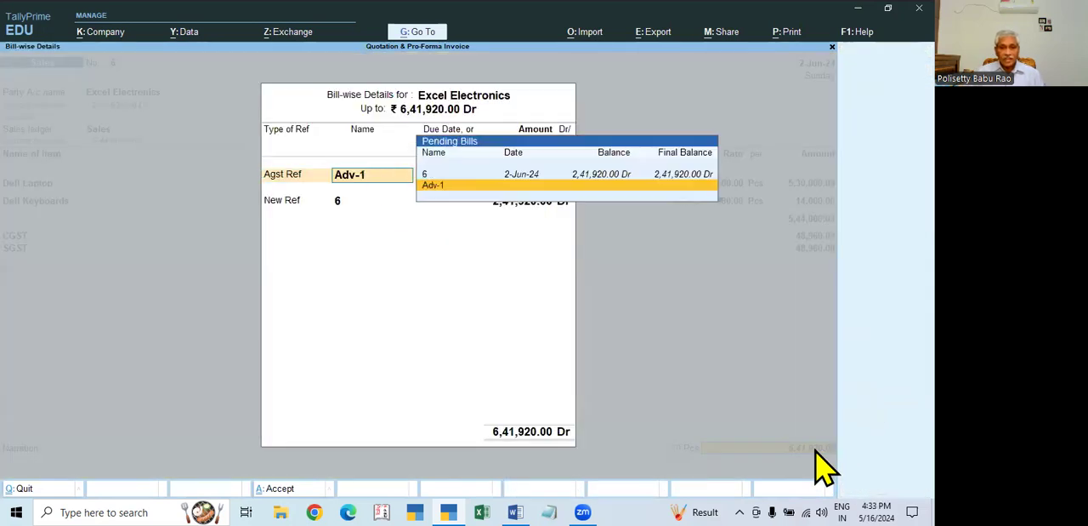
pyautogui.press('Return')
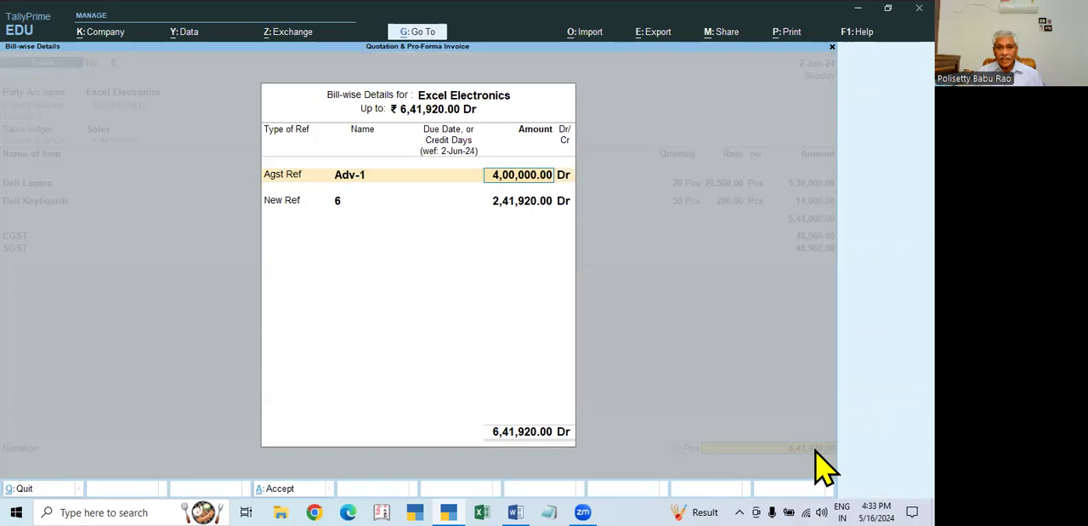
pyautogui.press('Return')
pyautogui.press('Return')
pyautogui.press('Return')
pyautogui.press('Return')
pyautogui.press('Return')
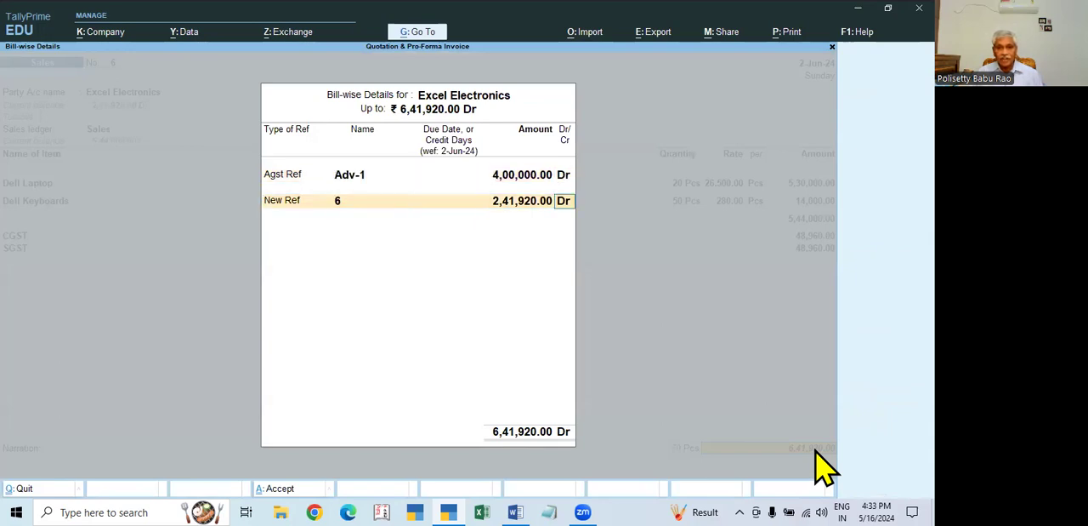
pyautogui.press('Return')
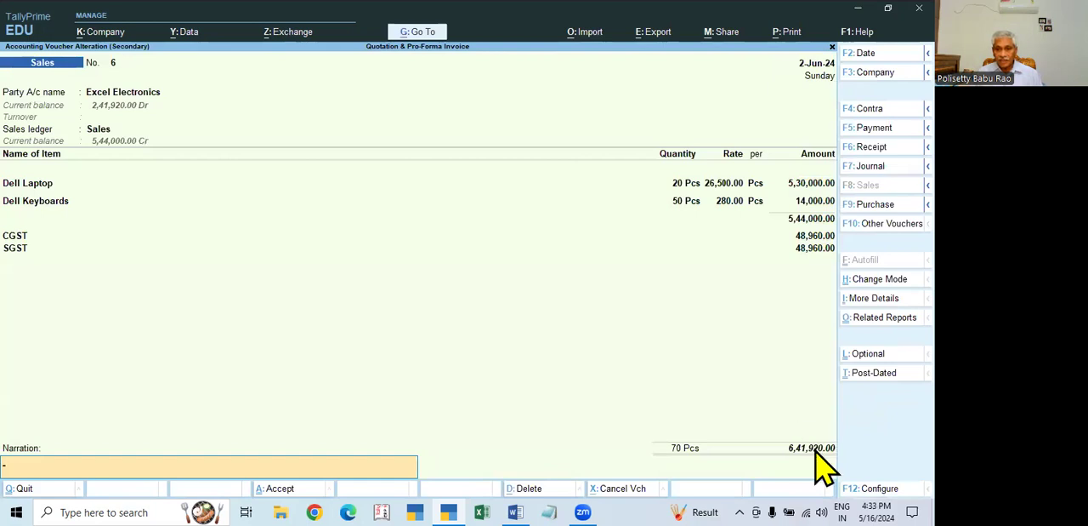
# - Accept the sales voucher of 2-Jun-24, and reopen it to show Excel Electronics' bill-wise details
pyautogui.press('Return')
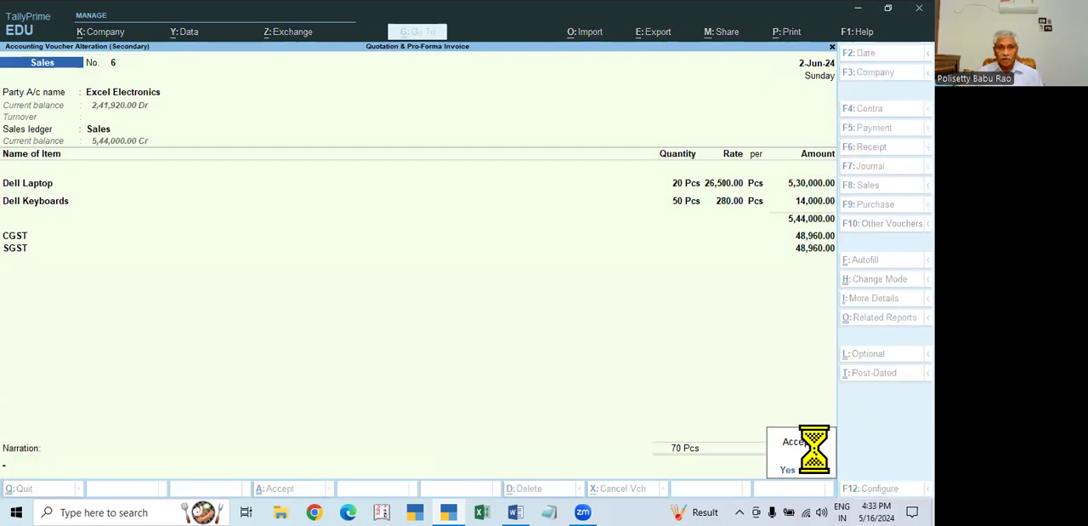
pyautogui.press('Return')
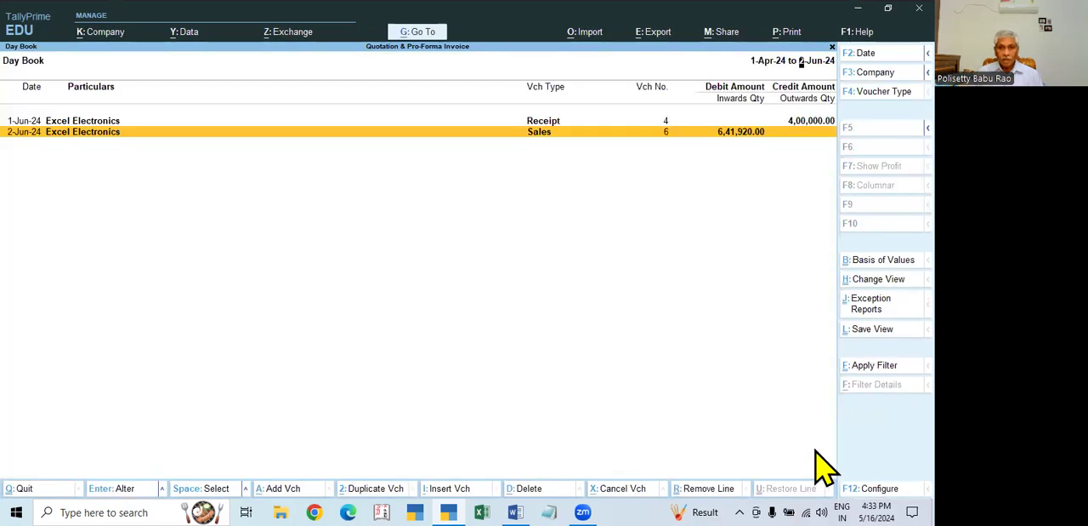
pyautogui.press('Return')
pyautogui.click(815, 450)
pyautogui.press('Return')
pyautogui.press('Return')
pyautogui.press('Return')
pyautogui.press('Return')
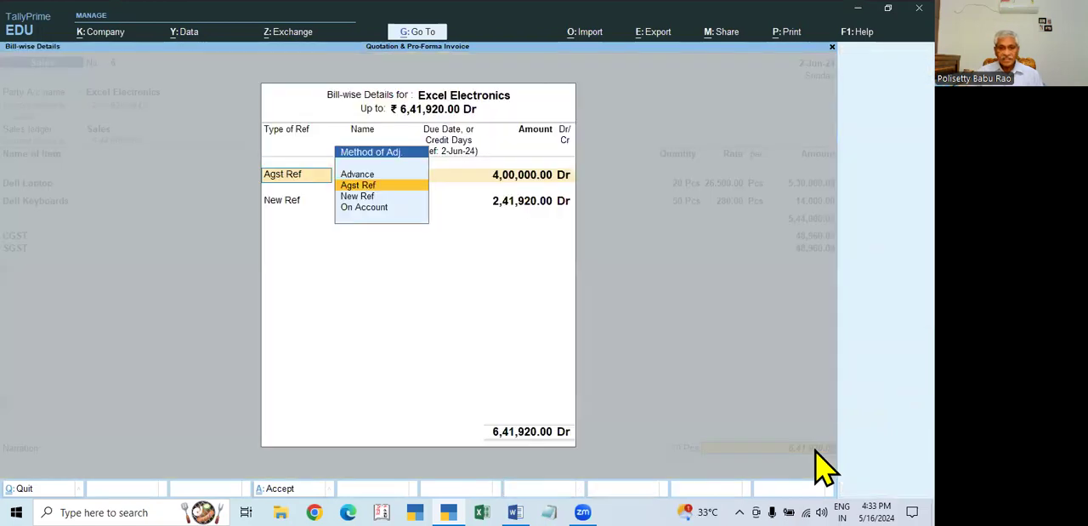
# - Go through the Agst Ref and New Ref allocation lines again and return to the sales voucher's narration
pyautogui.press('Return')
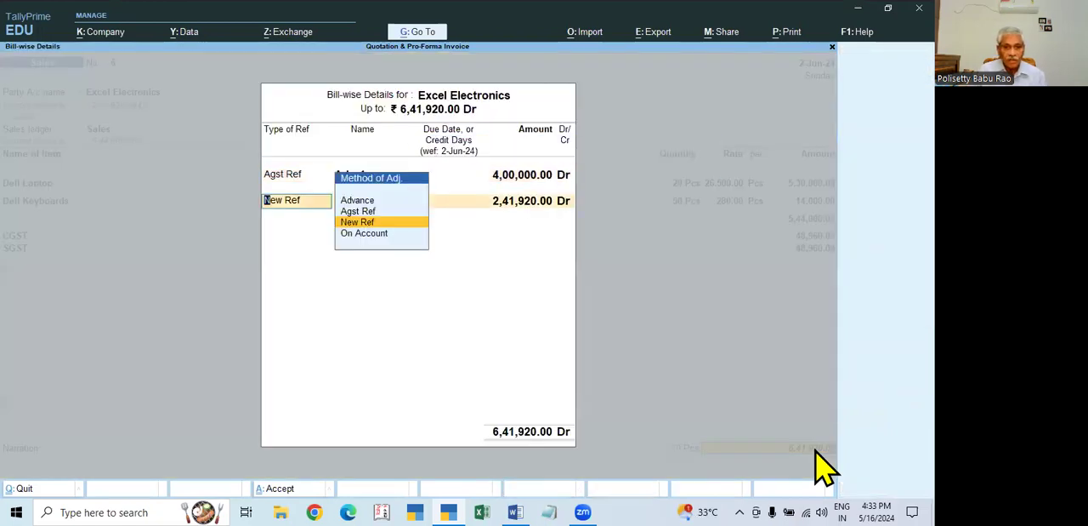
pyautogui.press('Return')
# - Review the dispatch and party details recorded for Excel Electronics in the sales voucher
pyautogui.press('Return')
pyautogui.press('Return')
pyautogui.press('Return')
pyautogui.press('Return')
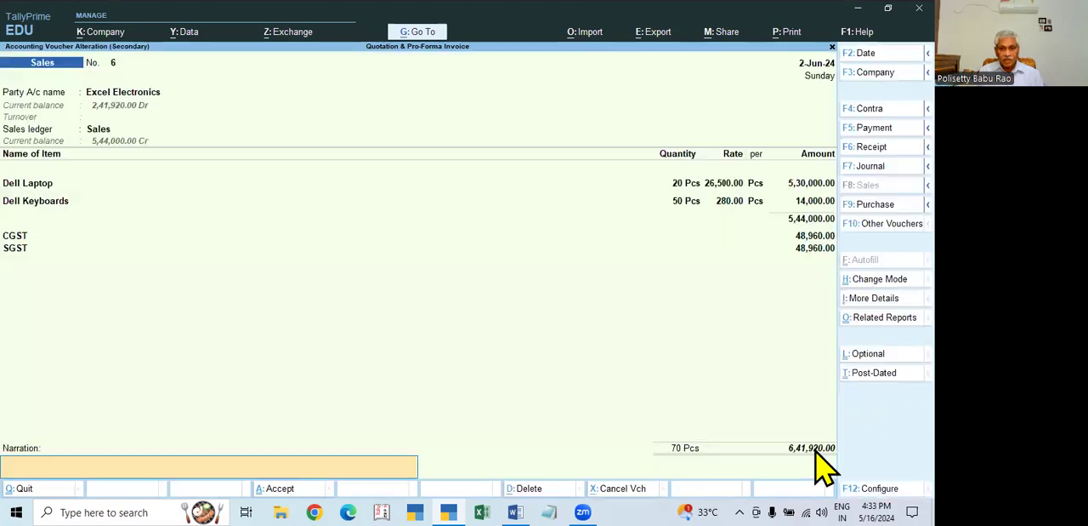
pyautogui.click(140, 96)
pyautogui.hotkey('ctrl', 'Return')
pyautogui.press('Return')
pyautogui.press('Return')
pyautogui.press('Return')
pyautogui.press('Return')
pyautogui.hotkey('ctrl', 'a')
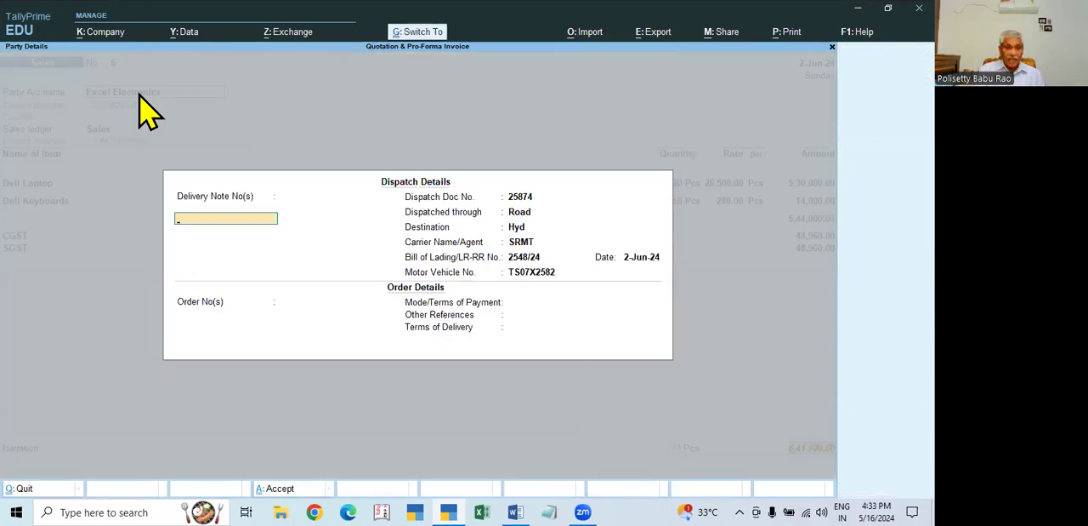
pyautogui.hotkey('ctrl', 'a')
pyautogui.press('Return')
pyautogui.hotkey('ctrl', 'a')
# - Check the item allocation for Dell Laptop, from its order number through its quantity, rate and amount
pyautogui.press('Return')
pyautogui.press('Return')
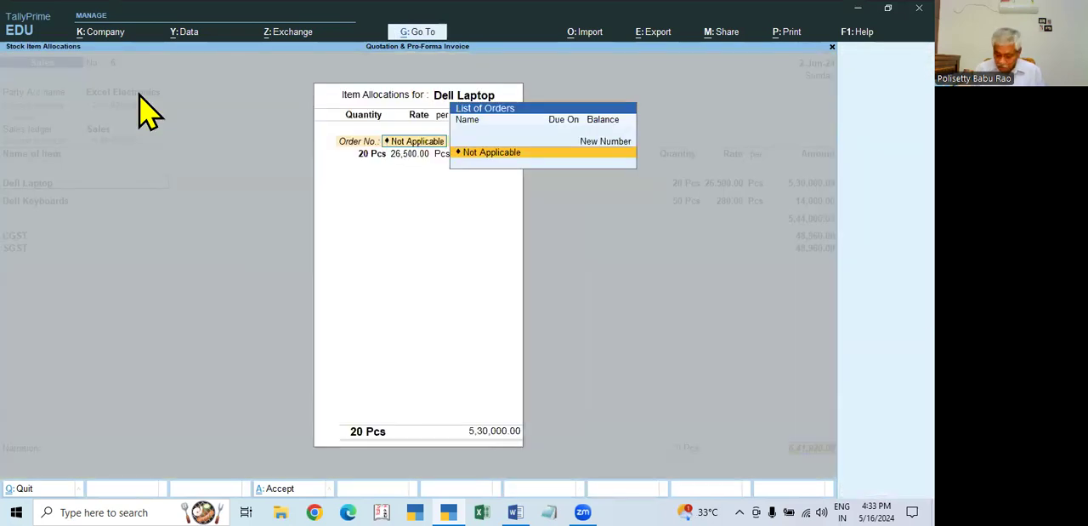
pyautogui.press('Return')
pyautogui.press('Return')
pyautogui.press('Return')
pyautogui.press('Return')
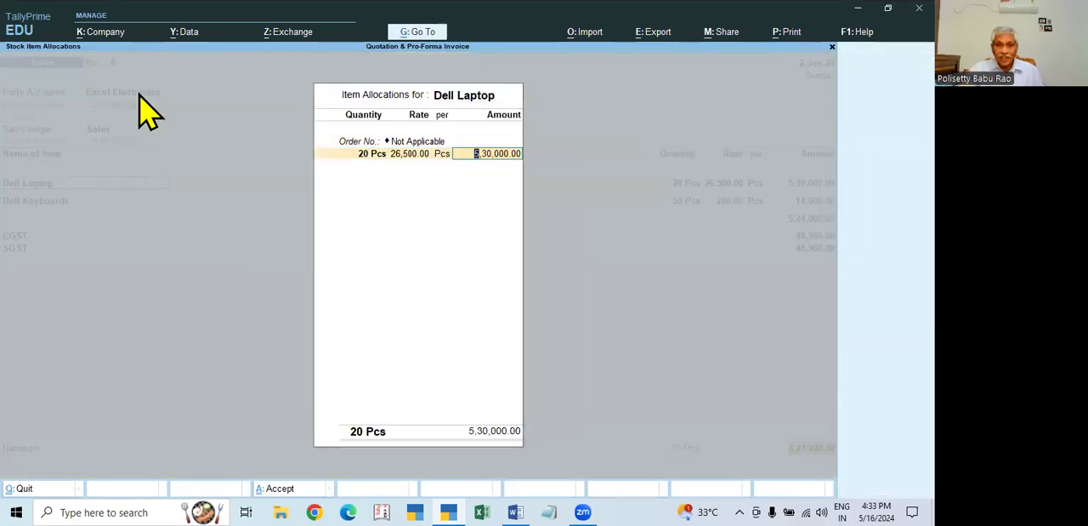
pyautogui.press('Return')
# - Recheck the sales voucher's pending-bill adjustment against Adv-1 and its New Ref line for bill 6, and accept the voucher
pyautogui.press('Return')
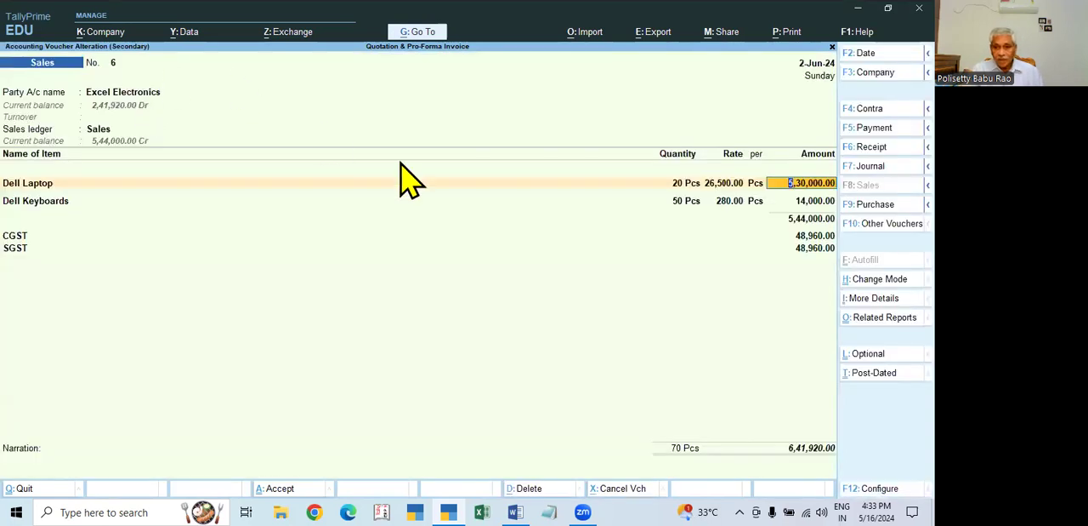
pyautogui.click(808, 450)
pyautogui.press('Return')
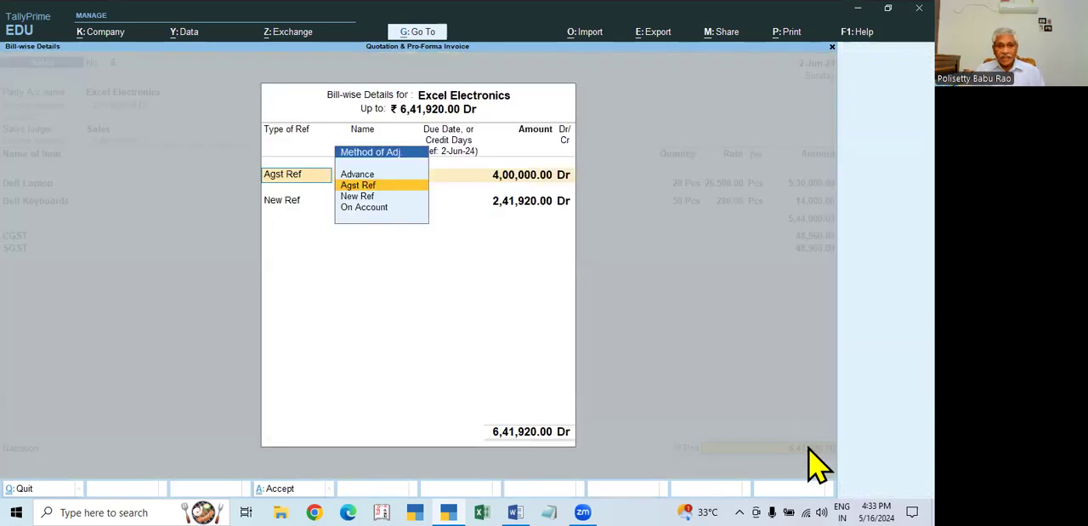
pyautogui.press('Return')
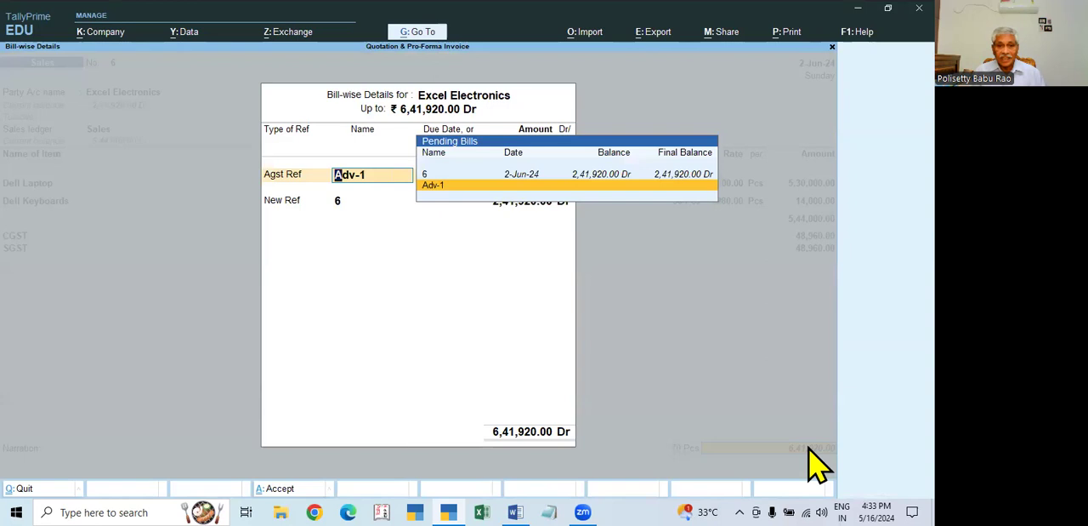
pyautogui.press('Return')
pyautogui.press('Return')
pyautogui.press('Return')
pyautogui.press('Return')
pyautogui.press('Return')
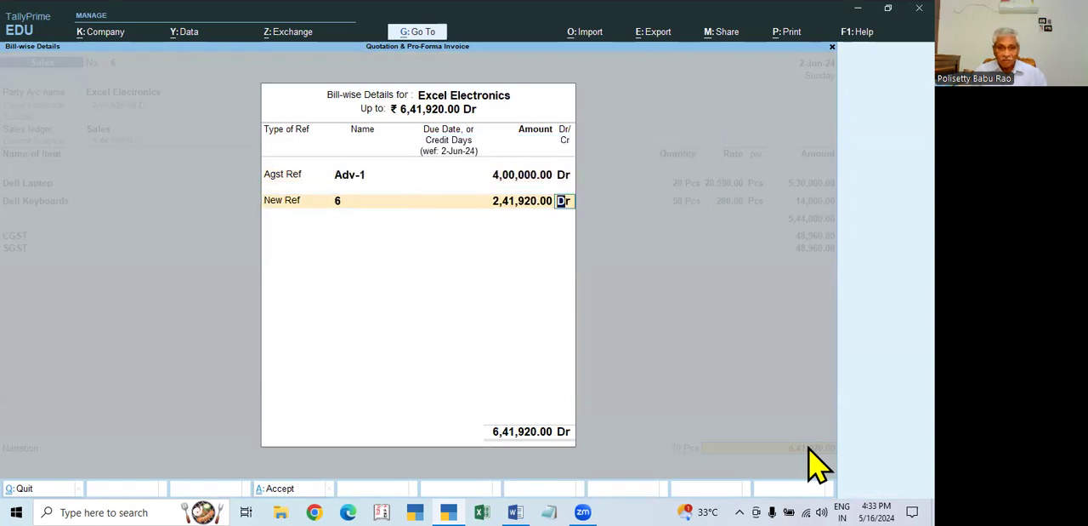
pyautogui.press('Return')
pyautogui.press('Return')
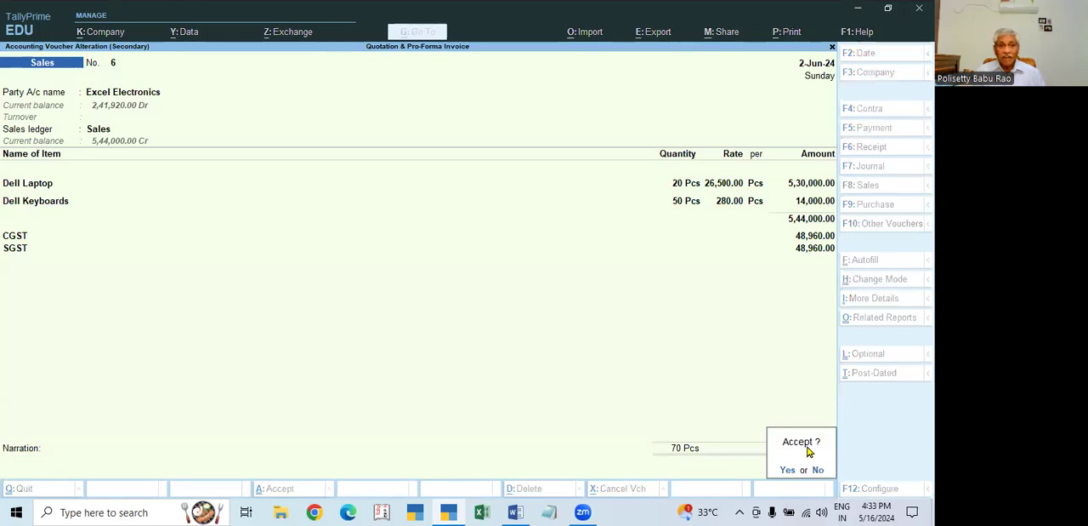
pyautogui.press('Return')
# - Leave the Day Book and start a receipt voucher dated 2-Jun-24
pyautogui.press('Escape')
pyautogui.press('Escape')
pyautogui.press('v')
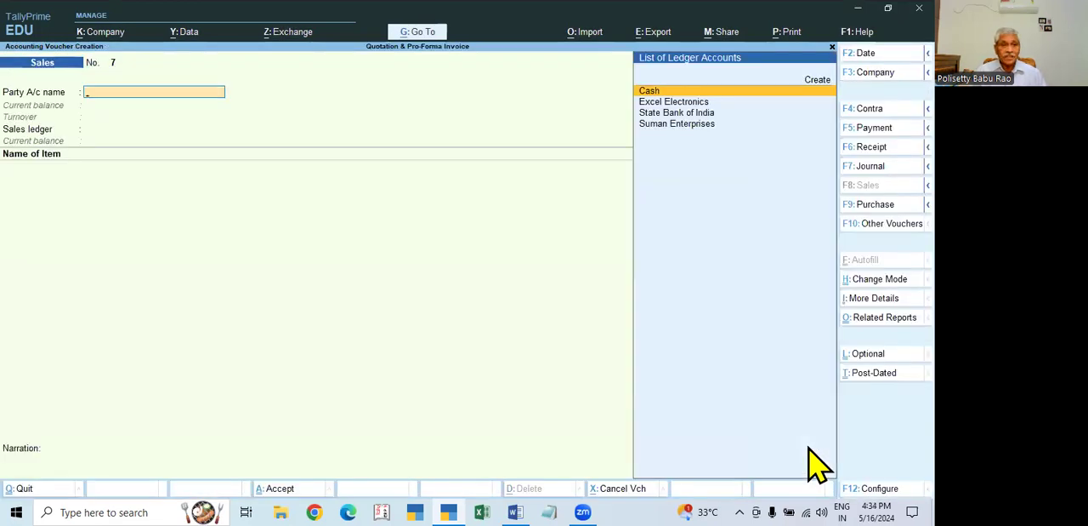
pyautogui.press('F6')
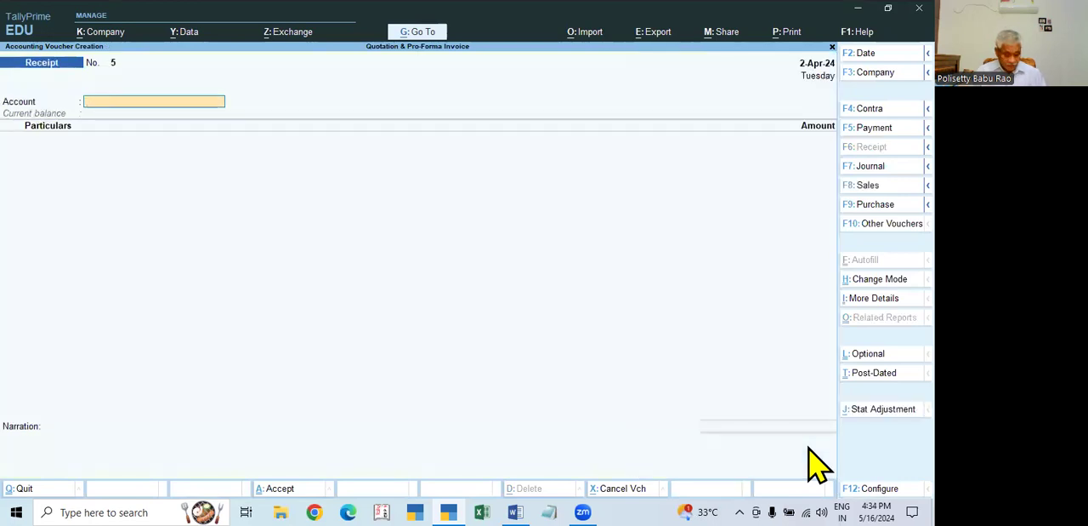
pyautogui.press('F2')
pyautogui.write('2-6')
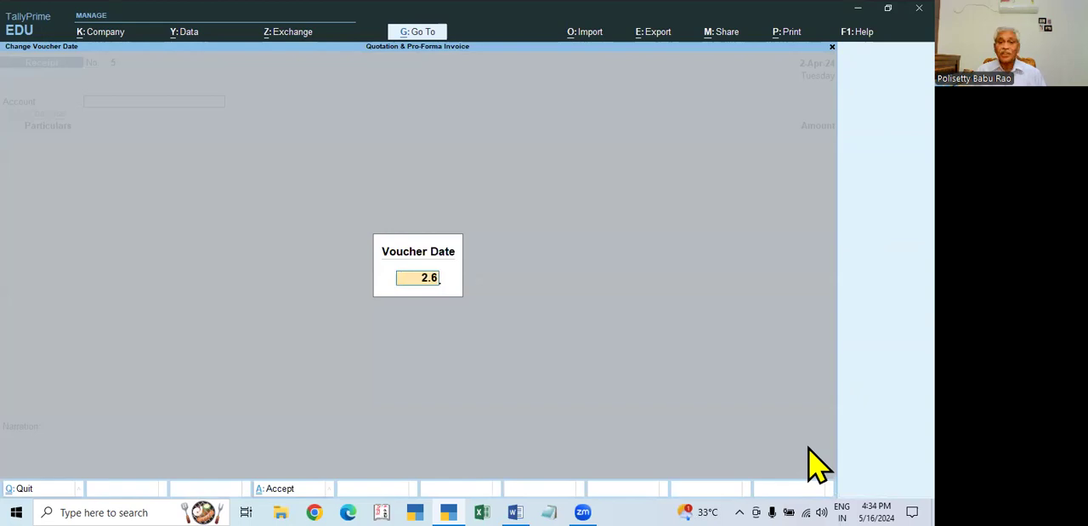
pyautogui.press('Return')
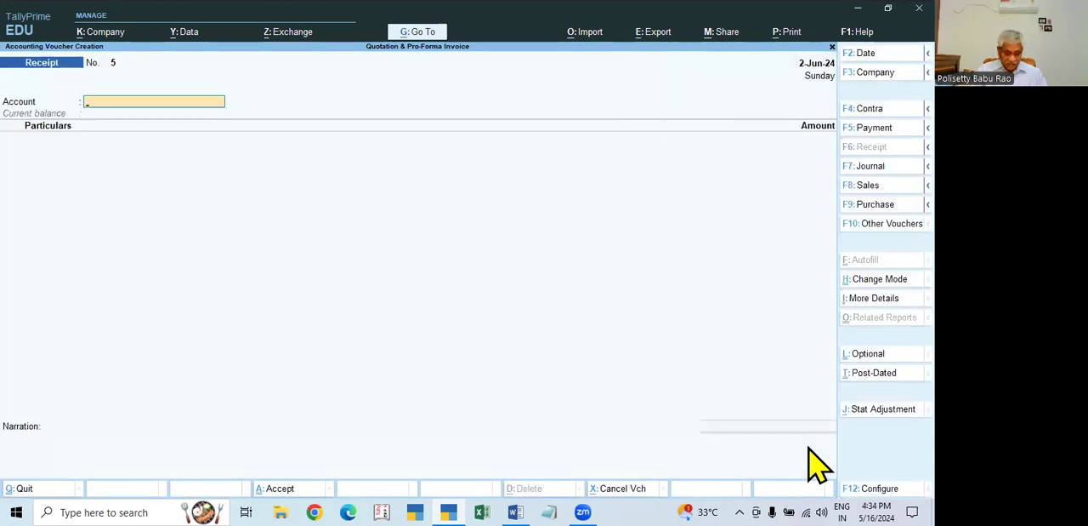
# - Set State Bank of India as the receiving account and credit Excel Electronics with 2,41,920
pyautogui.write('STA')
pyautogui.press('Return')
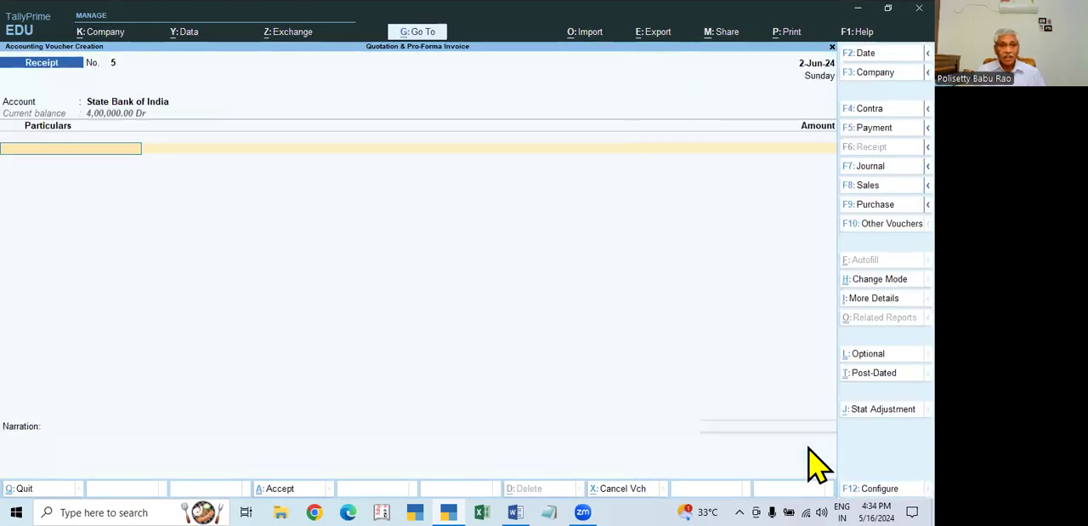
pyautogui.write('EX')
pyautogui.press('Return')
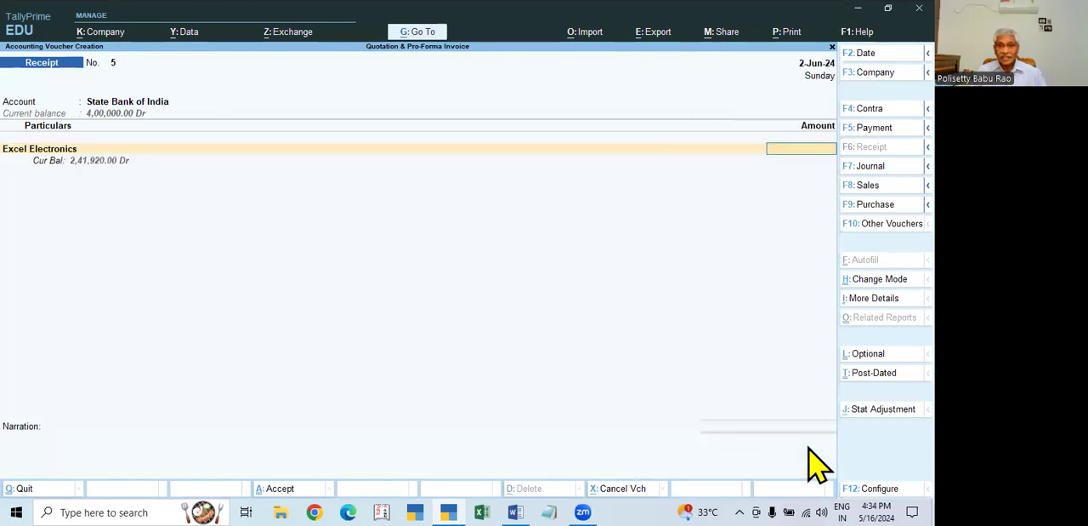
pyautogui.write('241920')
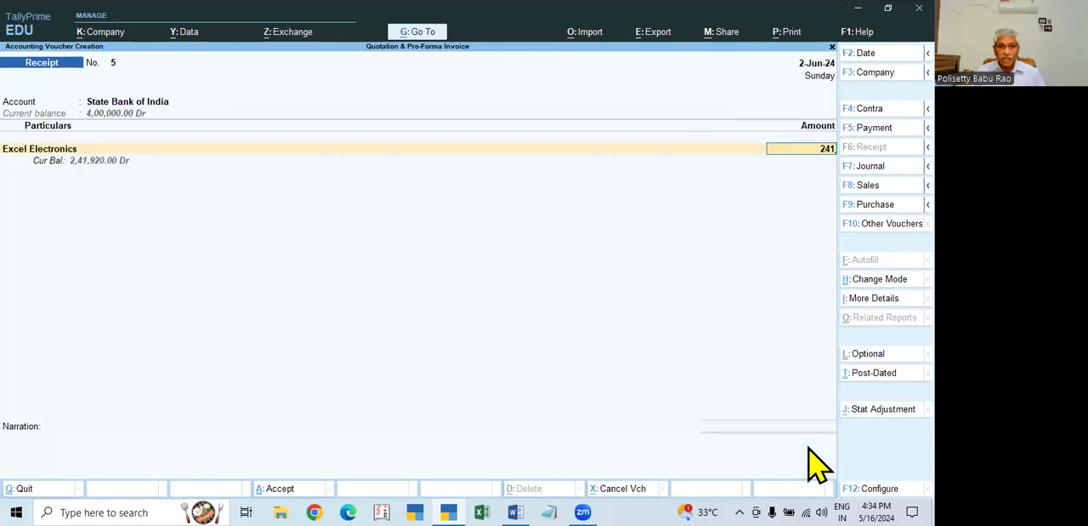
pyautogui.press('Return')
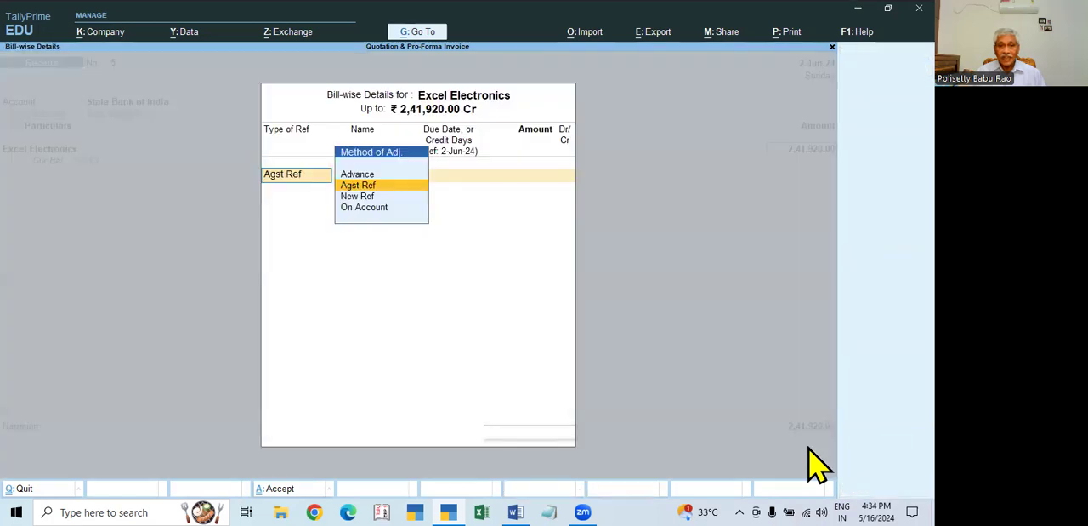
# - Allocate the 2,41,920.00 Cr as Agst Ref to pending bill 6 and finish the bill-wise details
pyautogui.press('Return')
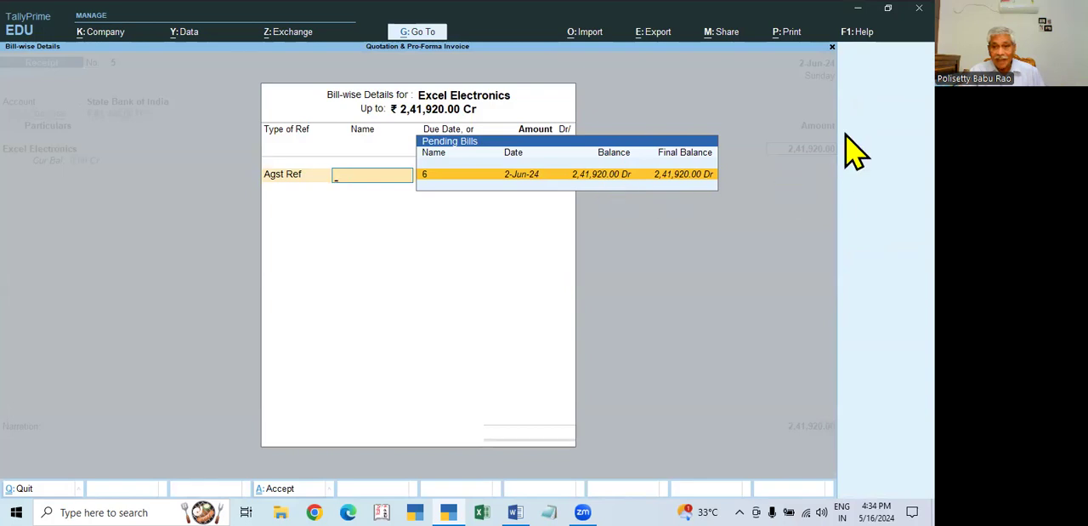
pyautogui.press('Return')
pyautogui.press('Return')
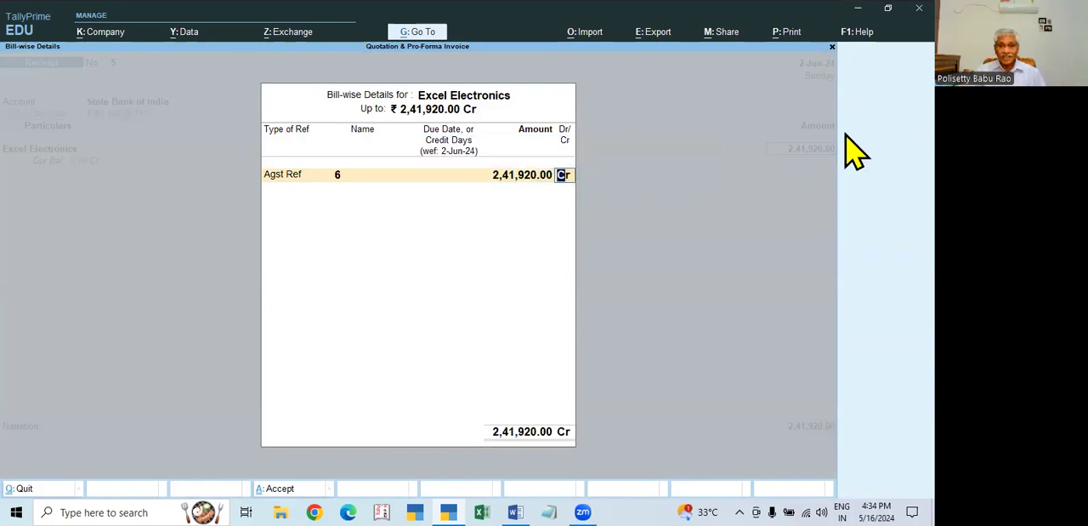
pyautogui.press('Return')
pyautogui.press('Return')
pyautogui.press('Return')
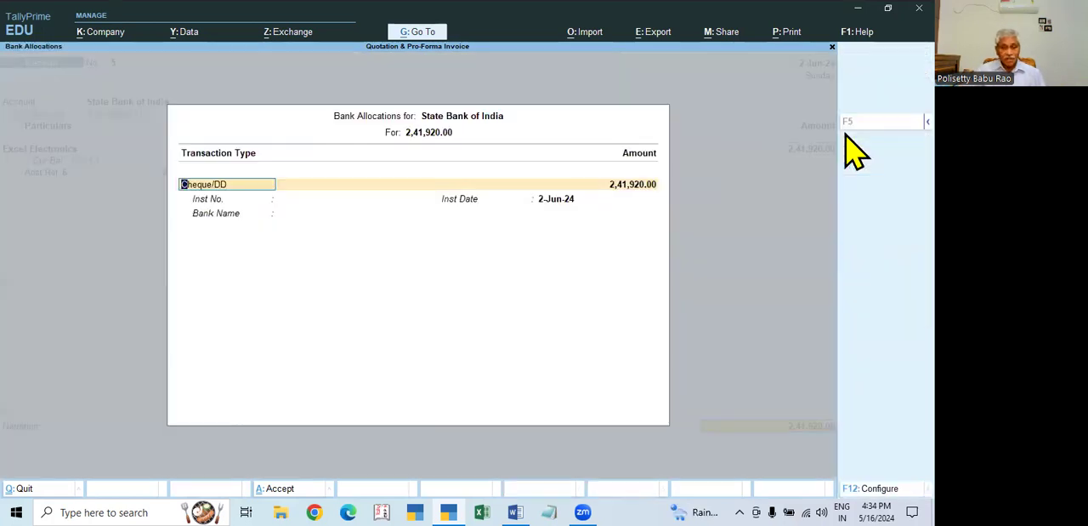
# - Set the bank allocation's transaction type to Cheque/DD with instrument number 123585 and instrument date 2-Jun-24
pyautogui.press('BackSpace')
pyautogui.press('Down')
pyautogui.press('Down')
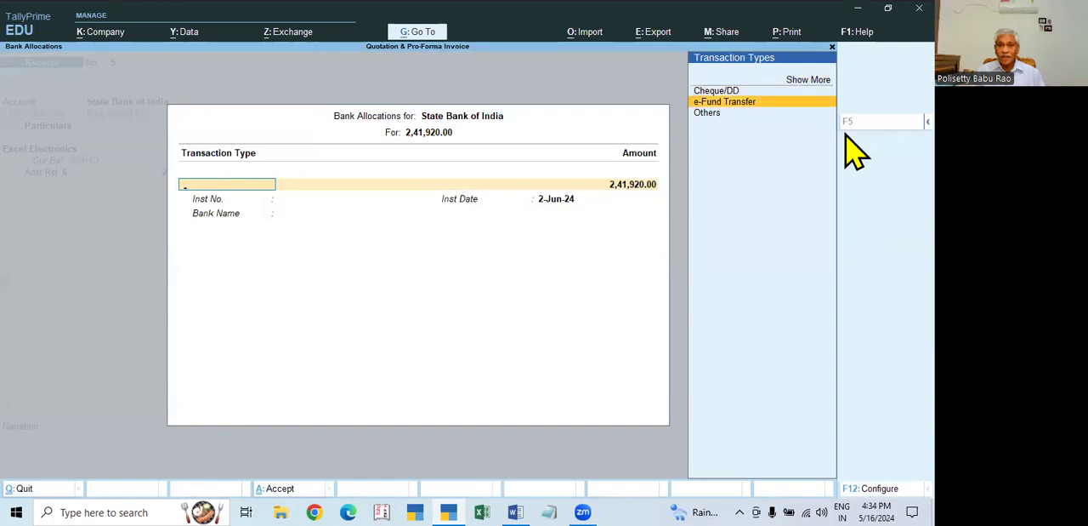
pyautogui.press('Up')
pyautogui.press('Return')
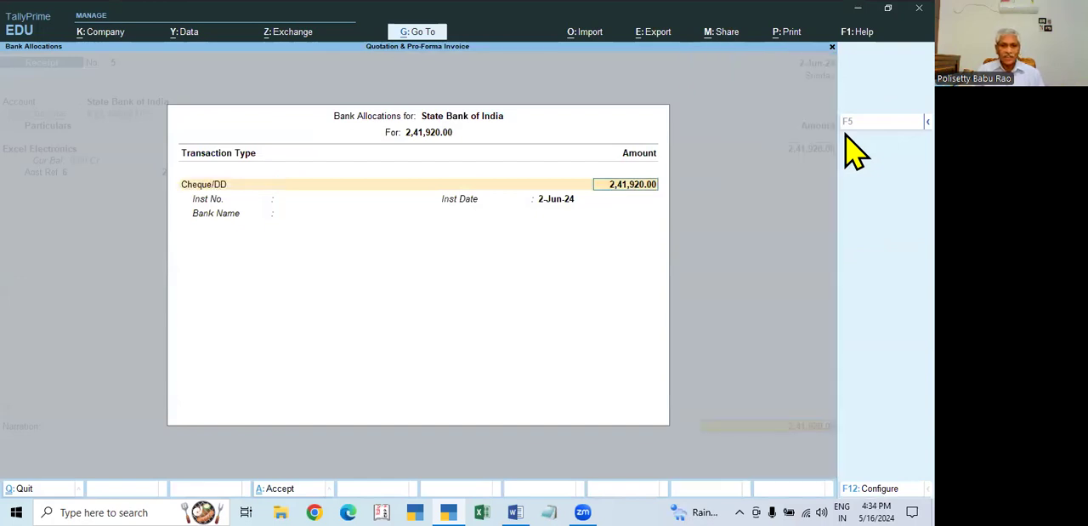
pyautogui.press('Return')
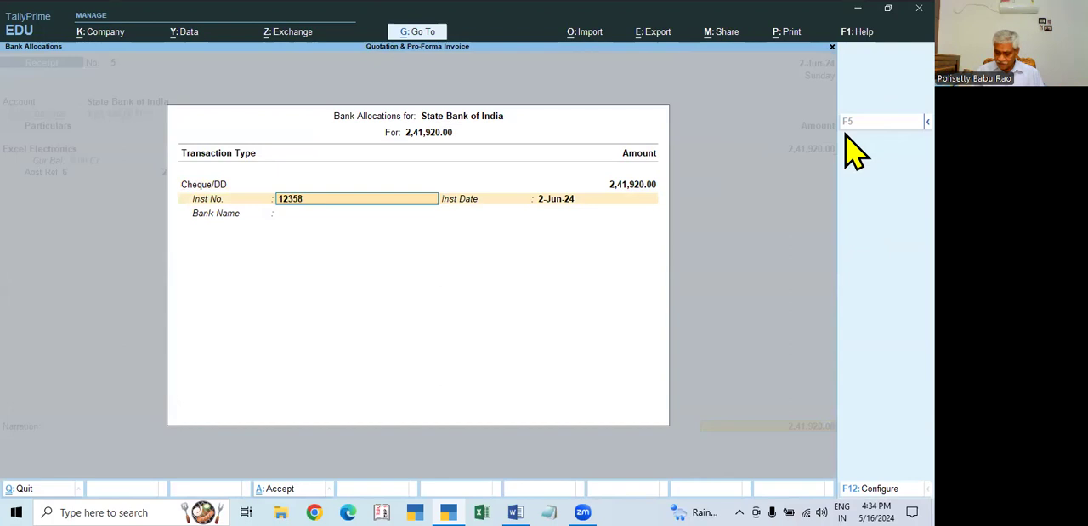
pyautogui.press('Return')
# - Specify Hdfc BANK as the cheque's bank name and save the receipt voucher
pyautogui.press('Return')
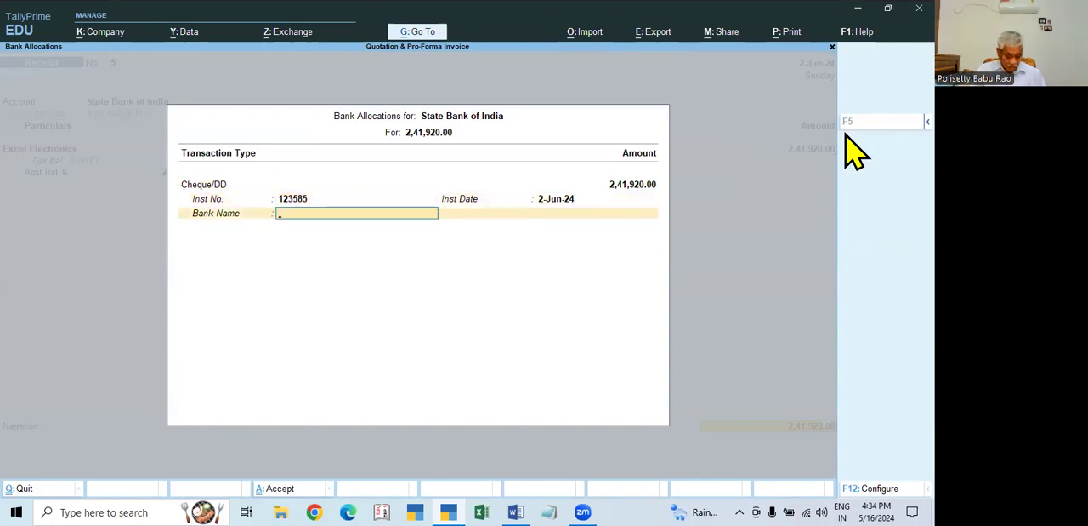
pyautogui.press('Return')
pyautogui.press('Return')
pyautogui.press('Return')
pyautogui.press('Return')
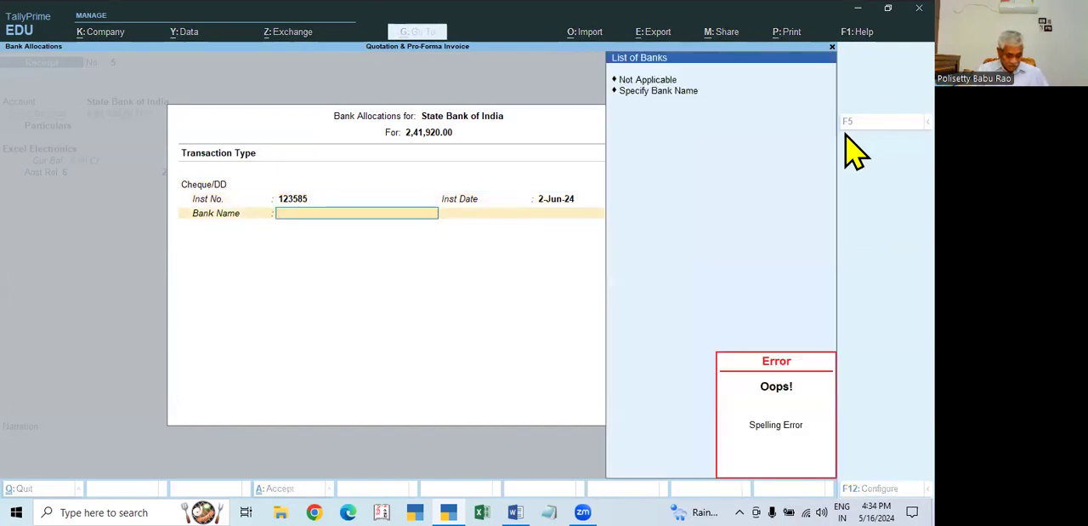
pyautogui.write('cA')
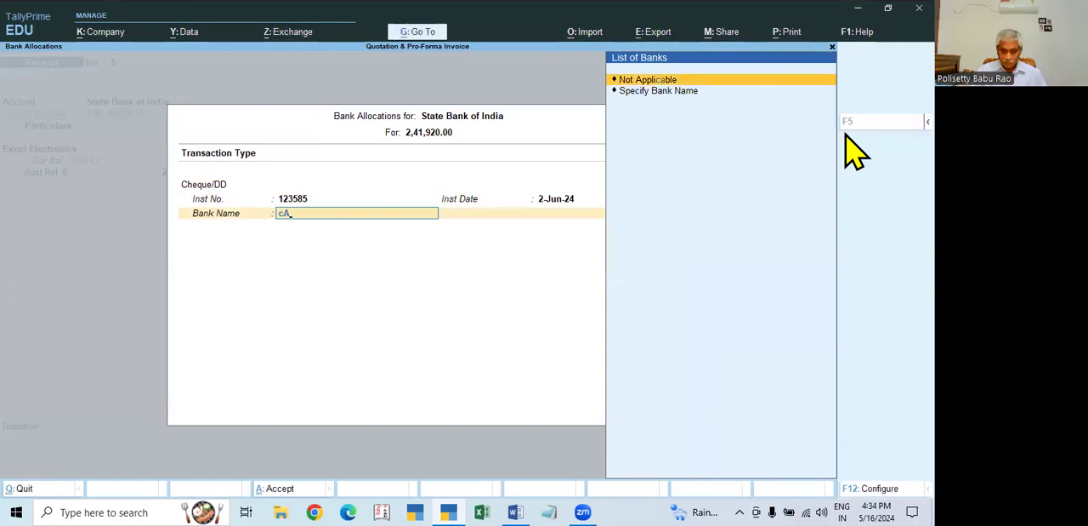
pyautogui.press('Down')
pyautogui.press('Return')
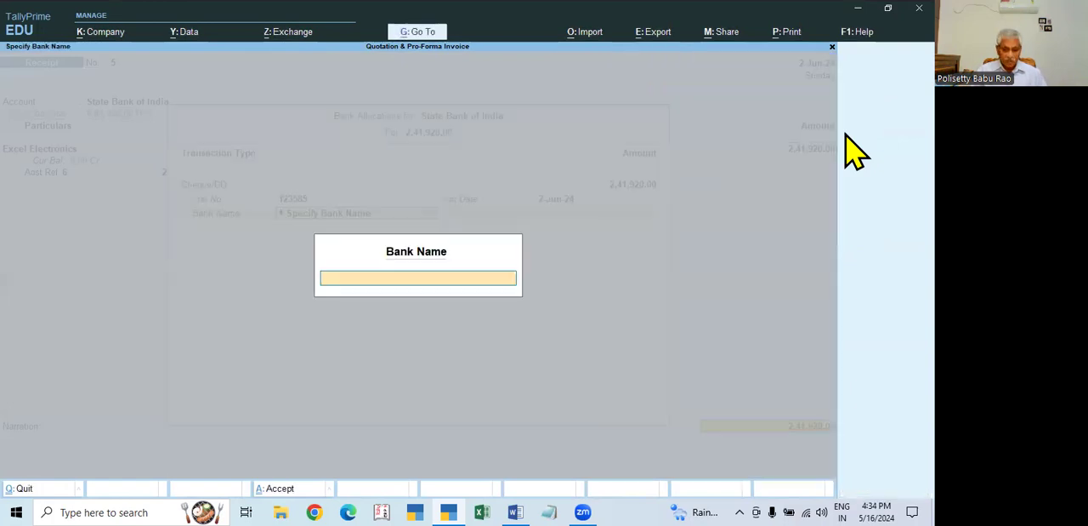
pyautogui.write('Hdfc BANK')
pyautogui.press('Return')
pyautogui.press('Return')
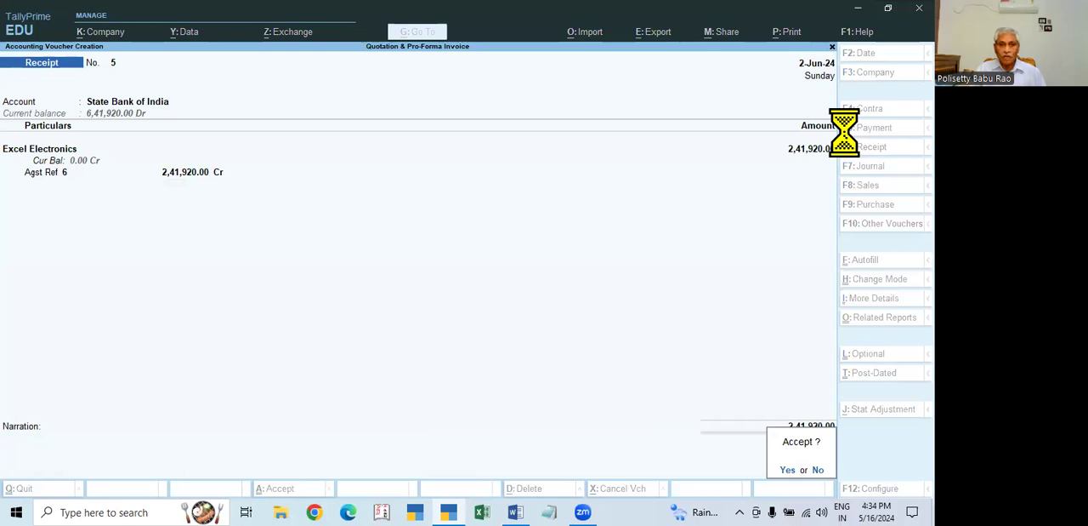
pyautogui.press('Return')
# - Return to the Gateway of Tally and open the Balance Sheet
pyautogui.press('Escape')
pyautogui.press('Return')
pyautogui.press('Down')
pyautogui.press('Down')
pyautogui.press('Down')
pyautogui.press('Return')
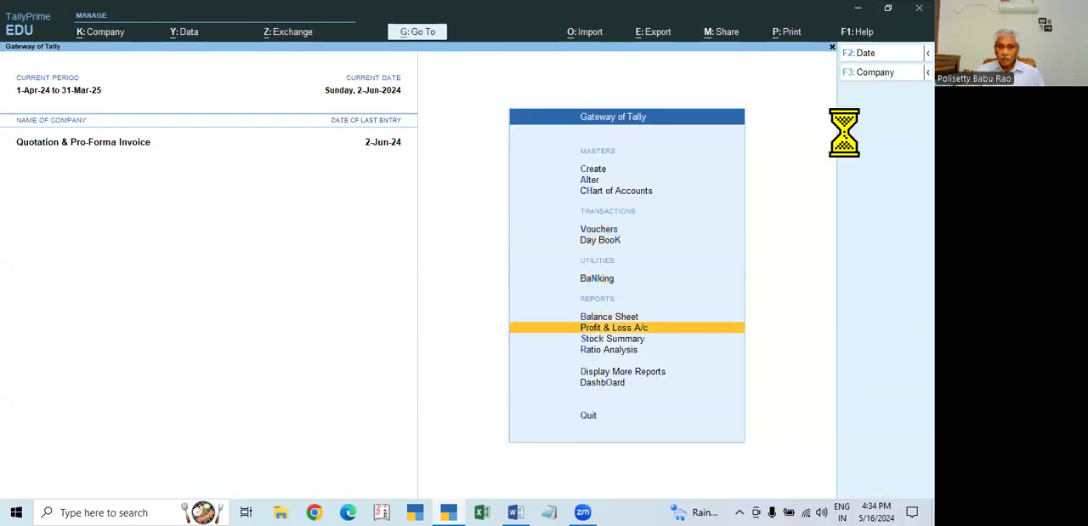
pyautogui.press('Escape')
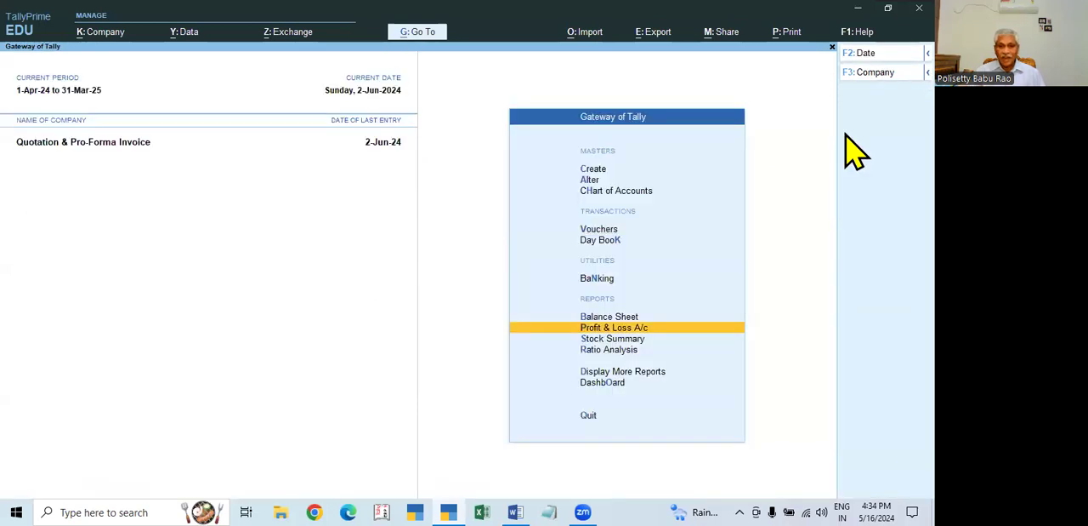
pyautogui.press('Up')
pyautogui.press('Return')
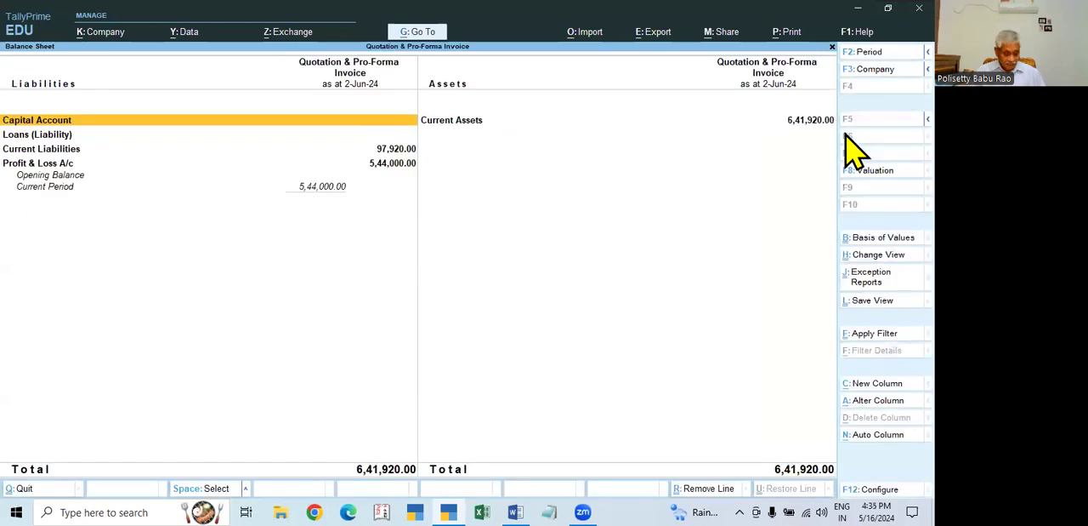
# - View the Balance Sheet in its detailed form to check the sub-group balances, and return to the Gateway of Tally
pyautogui.hotkey('alt', 'f5')
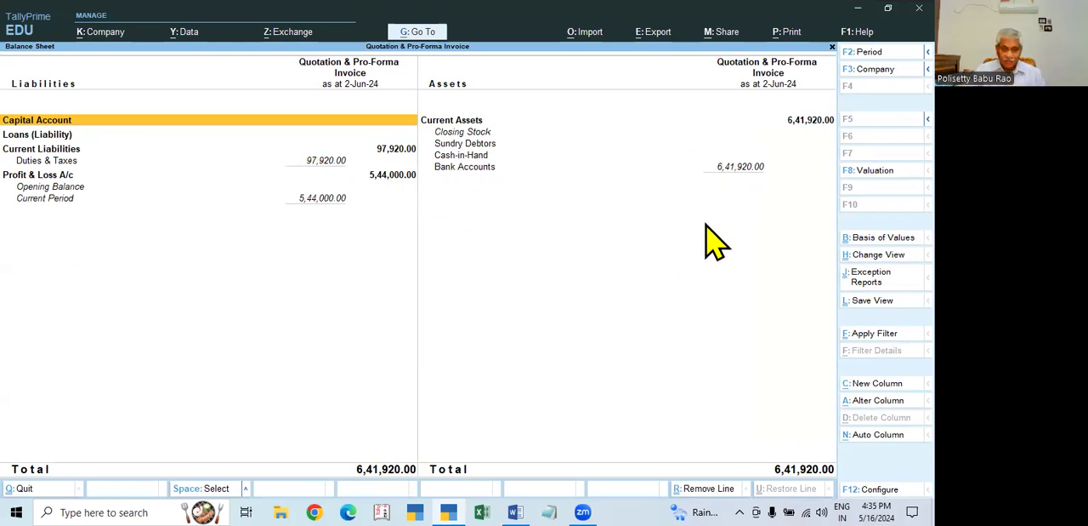
pyautogui.press('Escape')
pyautogui.press('Escape')
pyautogui.press('Escape')
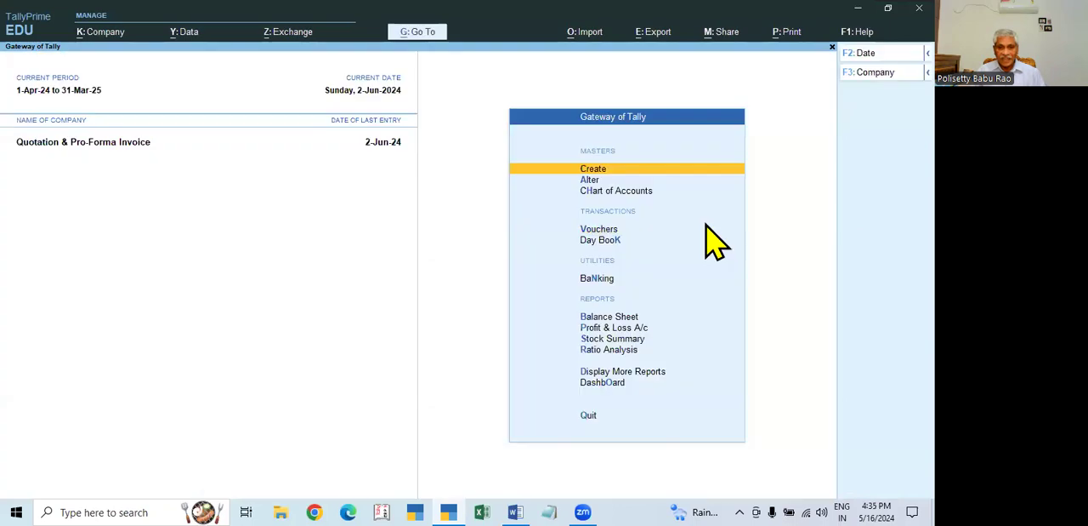
# - Review the Day Book for the period 1-Apr-24 to 2-Jun-24 and return to the Gateway of Tally
pyautogui.press('Down')
pyautogui.press('Down')
pyautogui.press('Down')
pyautogui.press('Down')
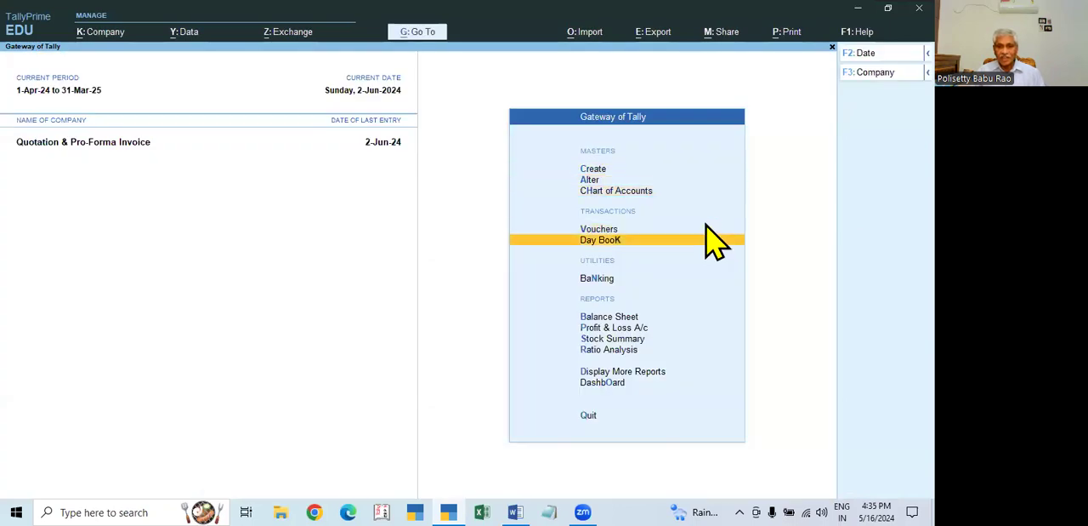
pyautogui.press('Return')
pyautogui.press('F2')
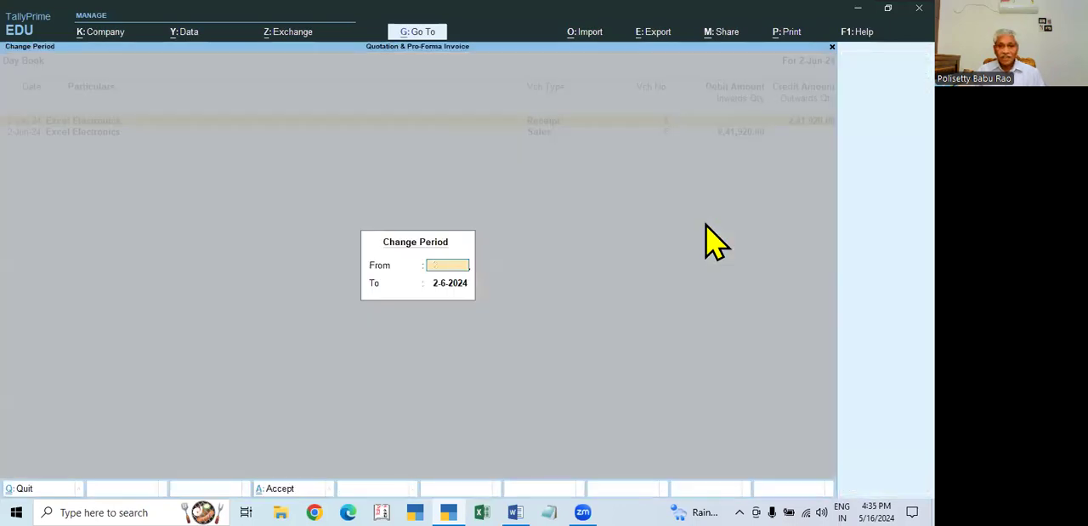
pyautogui.press('Return')
pyautogui.press('Return')
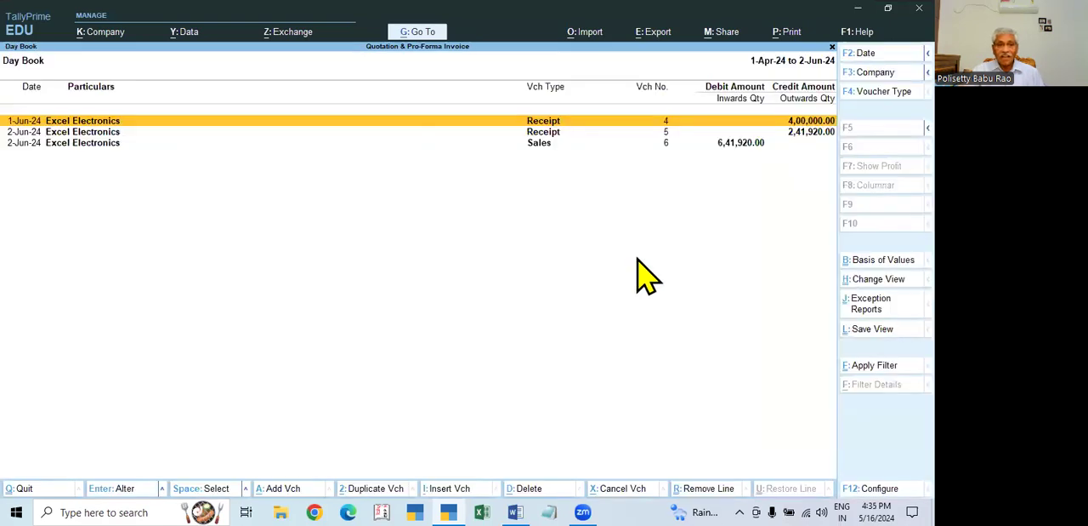
pyautogui.press('Escape')
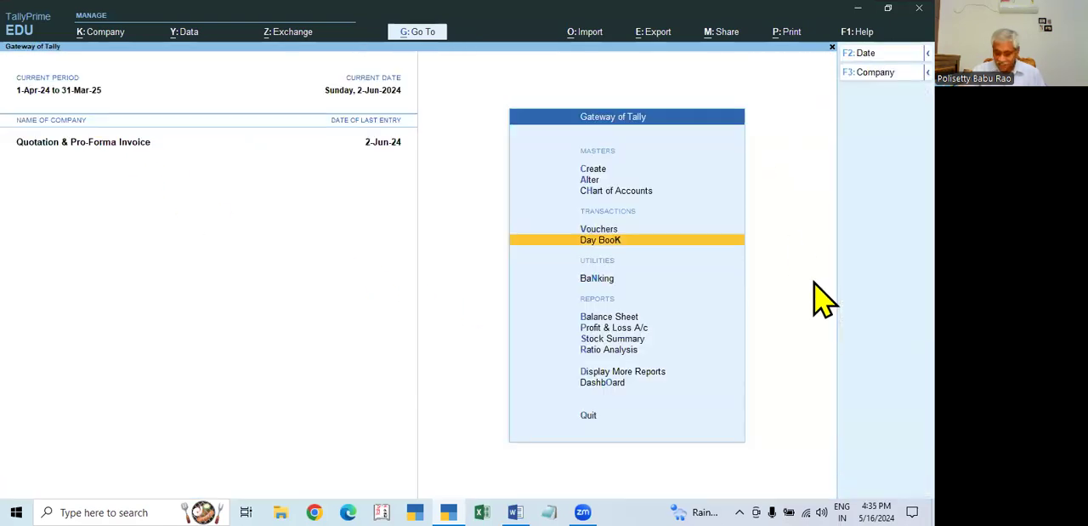
pyautogui.press('Escape')
pyautogui.press('Escape')
# - Check the Optional Vouchers register among the exception reports and return to the Gateway of Tally
pyautogui.press('Down')
pyautogui.press('Down')
pyautogui.press('Down')
pyautogui.press('Down')
pyautogui.press('Down')
pyautogui.press('Down')
pyautogui.press('Down')
pyautogui.press('Down')
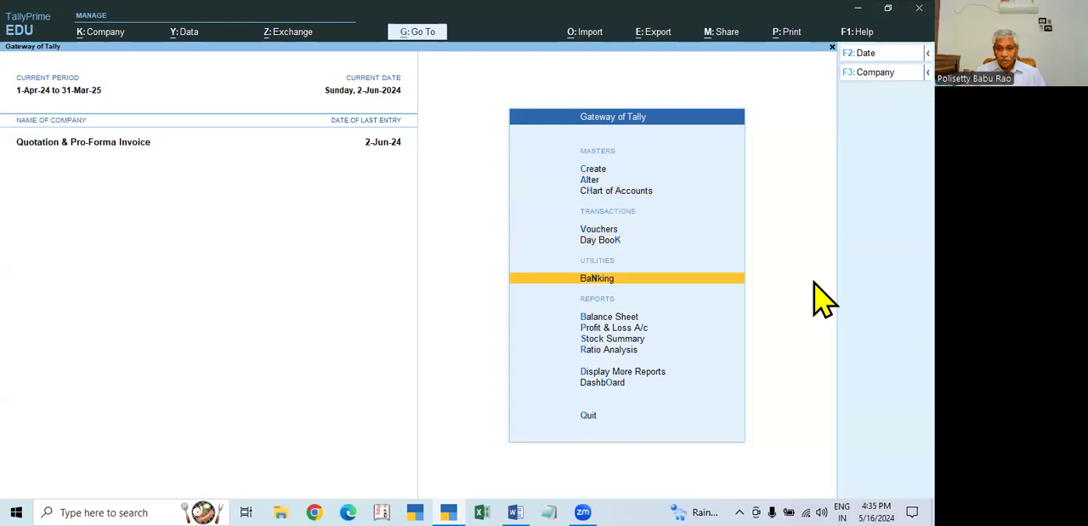
pyautogui.press('Down')
pyautogui.press('Down')
pyautogui.press('Return')
pyautogui.press('Down')
pyautogui.press('Down')
pyautogui.press('Down')
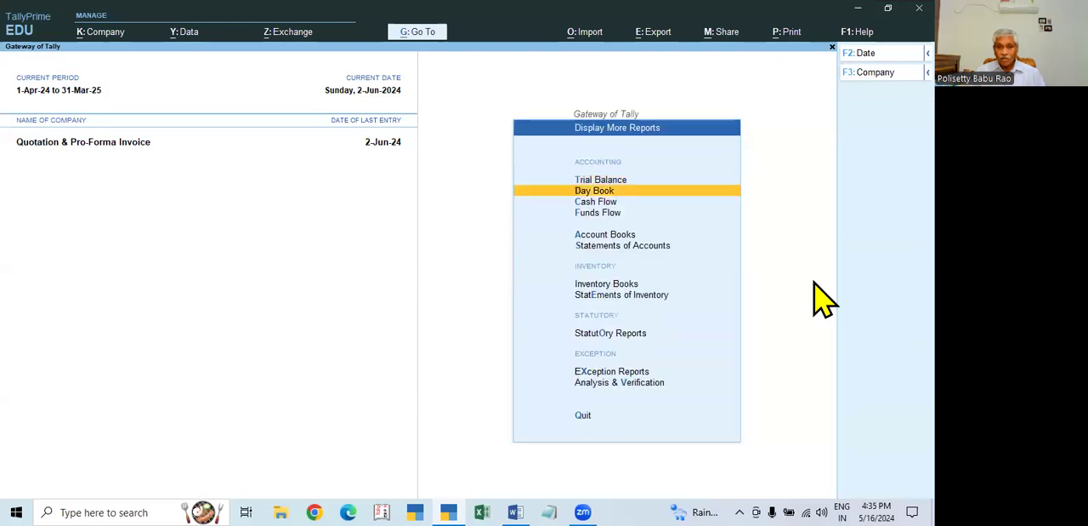
pyautogui.press('Down')
pyautogui.press('Down')
pyautogui.press('Down')
pyautogui.press('Down')
pyautogui.press('Down')
pyautogui.press('Down')
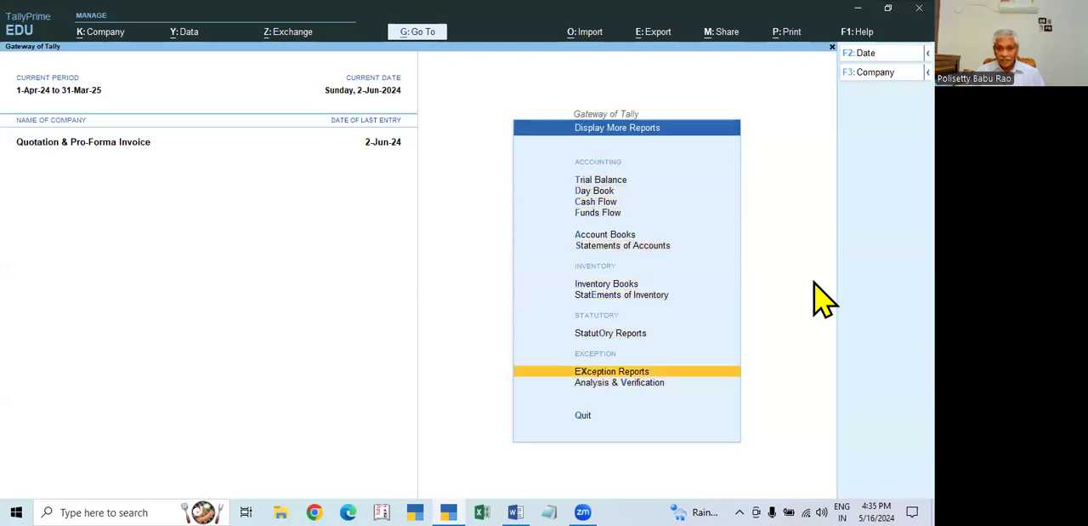
pyautogui.press('Return')
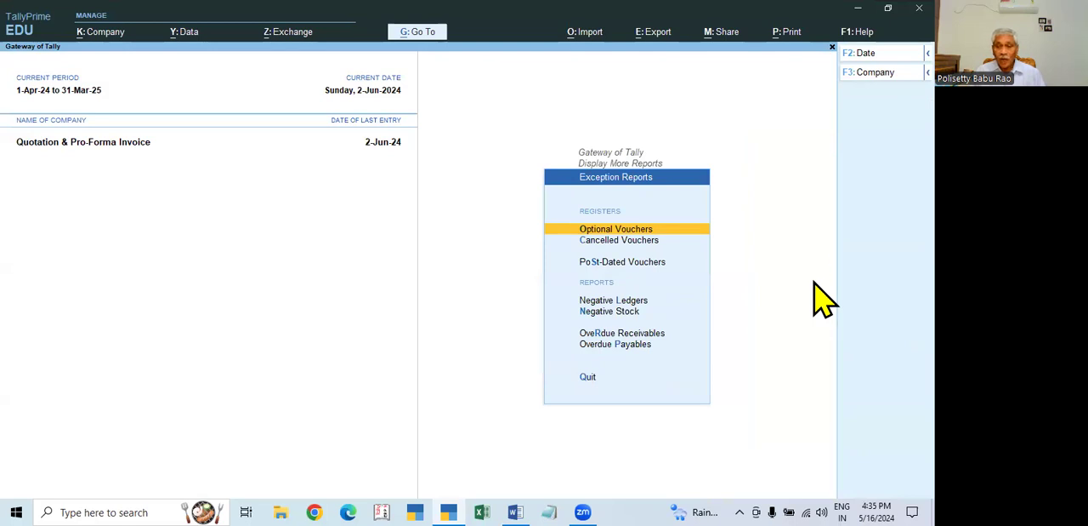
pyautogui.press('Return')
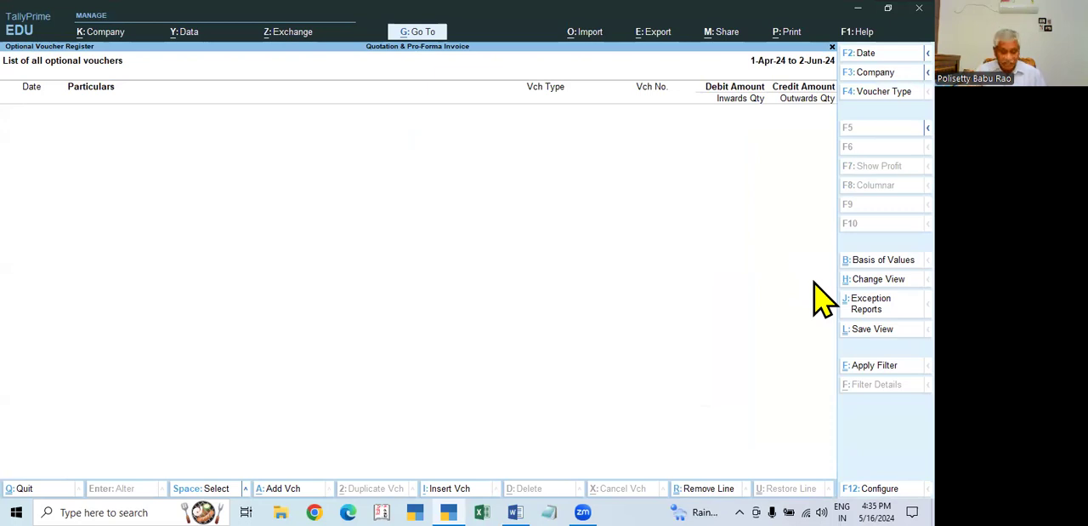
pyautogui.press('Escape')
pyautogui.press('Escape')
pyautogui.press('Escape')
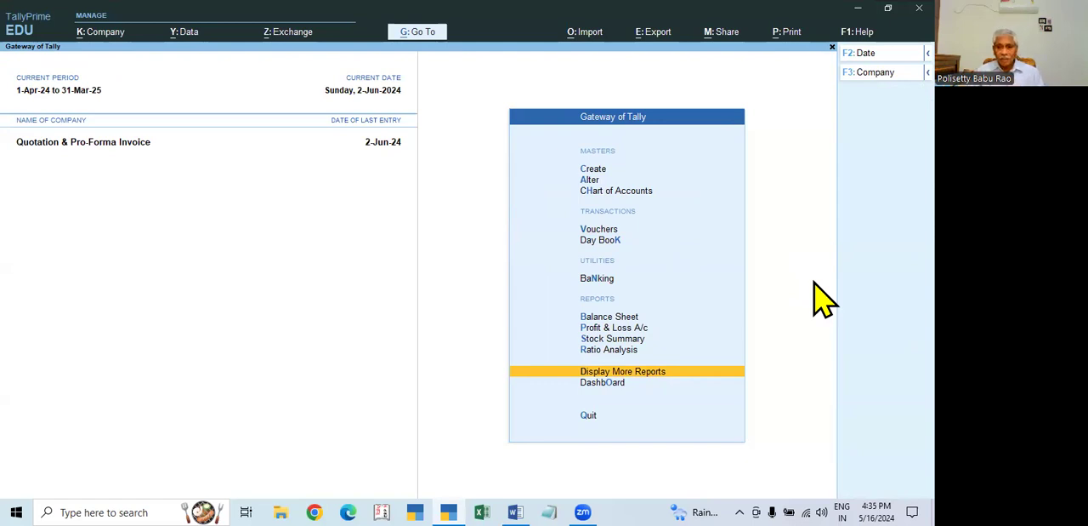
# - Reopen the Day Book and set its period to start from 1-4-24 through 2-Jun-24
pyautogui.press('Up')
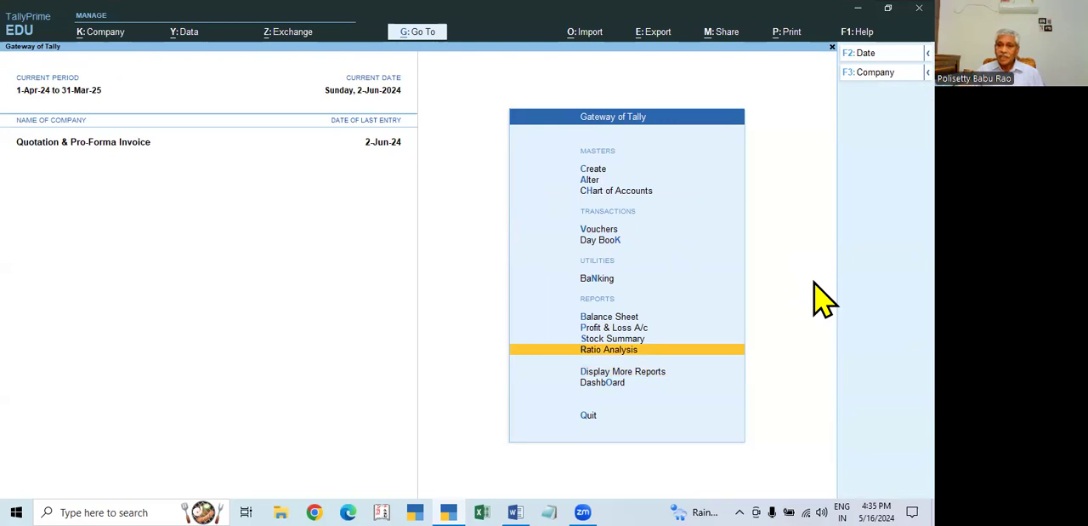
pyautogui.press('Up')
pyautogui.press('Up')
pyautogui.press('Up')
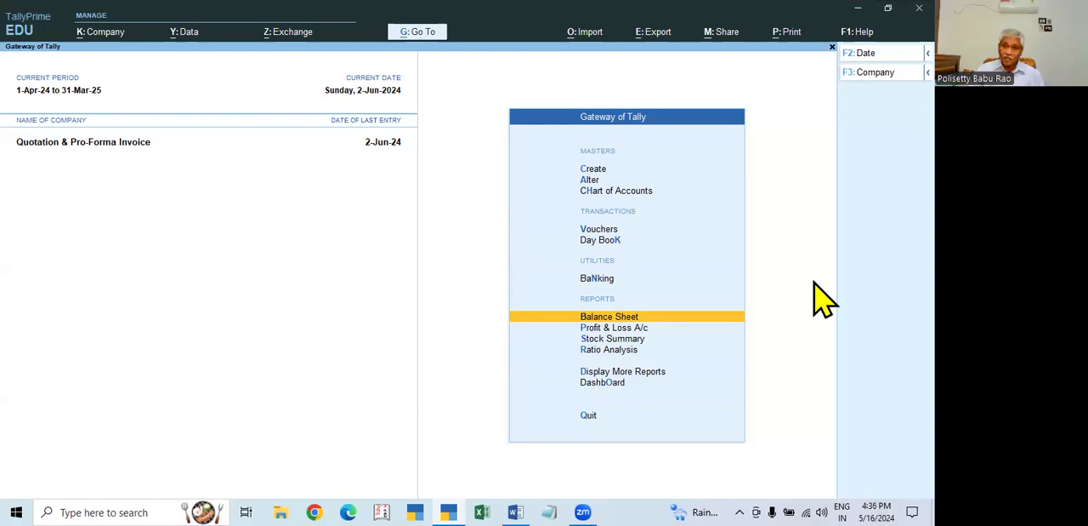
pyautogui.press('Up')
pyautogui.press('Up')
pyautogui.press('Up')
pyautogui.press('Down')
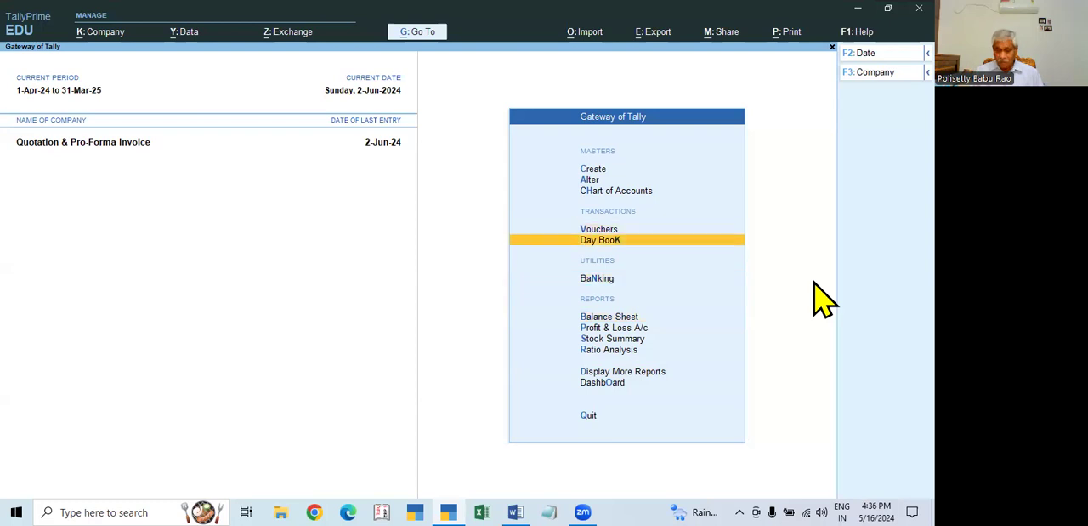
pyautogui.press('Return')
pyautogui.press('alt')
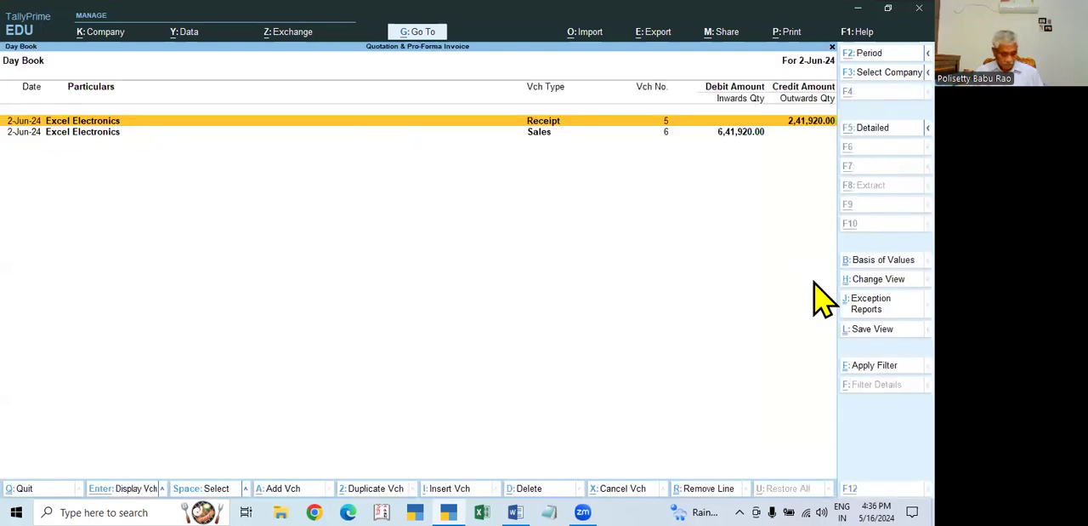
pyautogui.hotkey('alt', 'F2')
pyautogui.write('1-4-24')
pyautogui.press('Return')
pyautogui.press('Return')
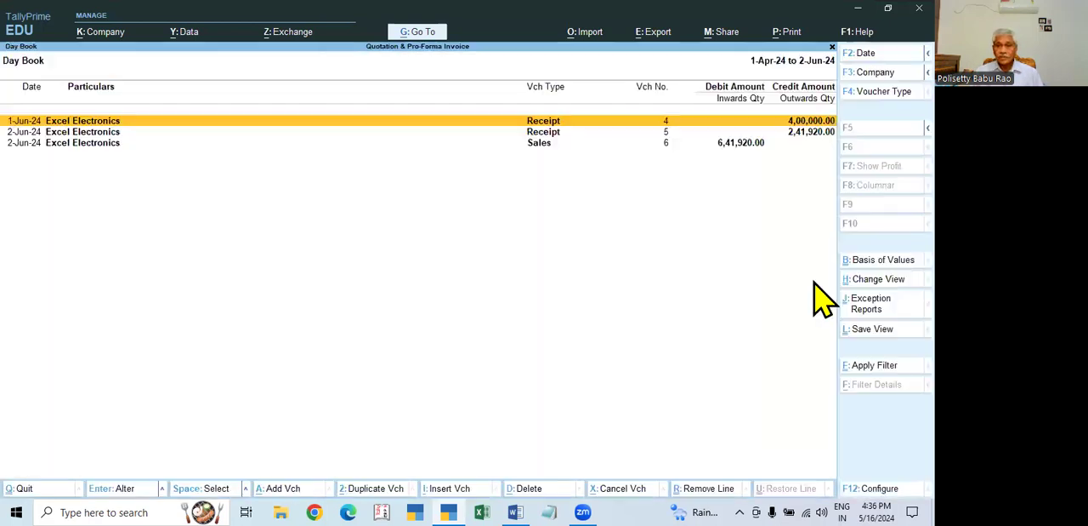
# - Examine the advance allocation in Excel Electronics' 1-Jun-24 receipt voucher and quit without saving
pyautogui.press('Down')
pyautogui.press('Up')
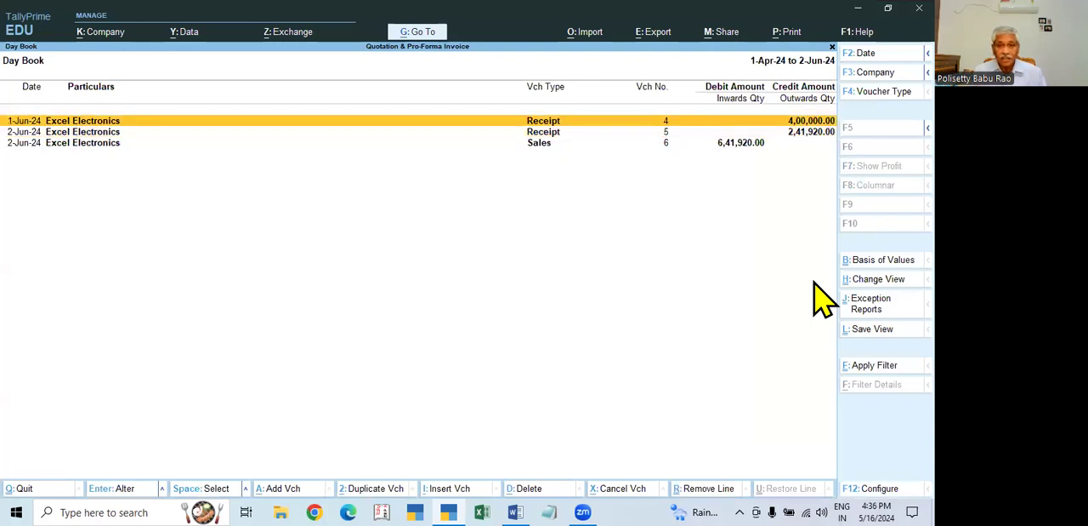
pyautogui.press('Return')
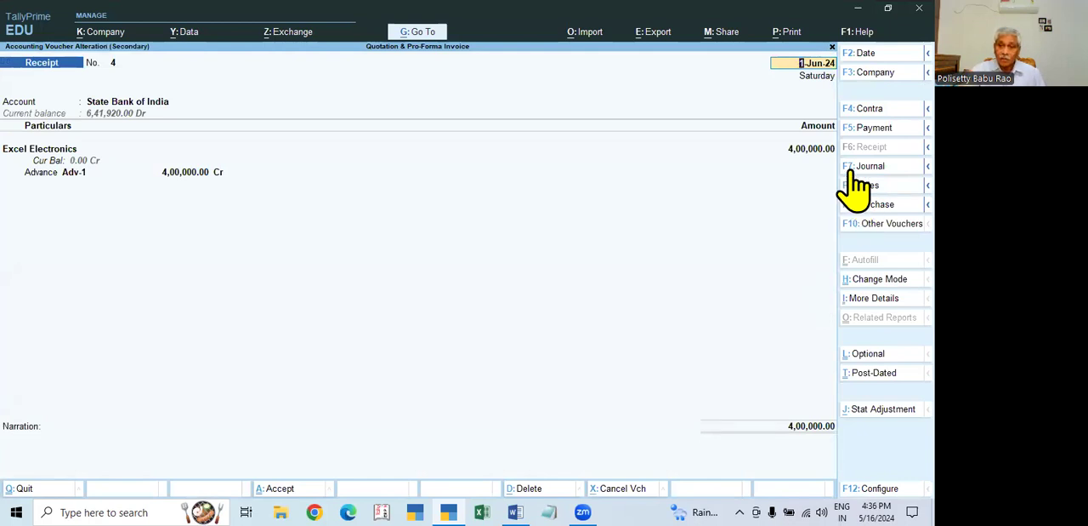
pyautogui.click(63, 177)
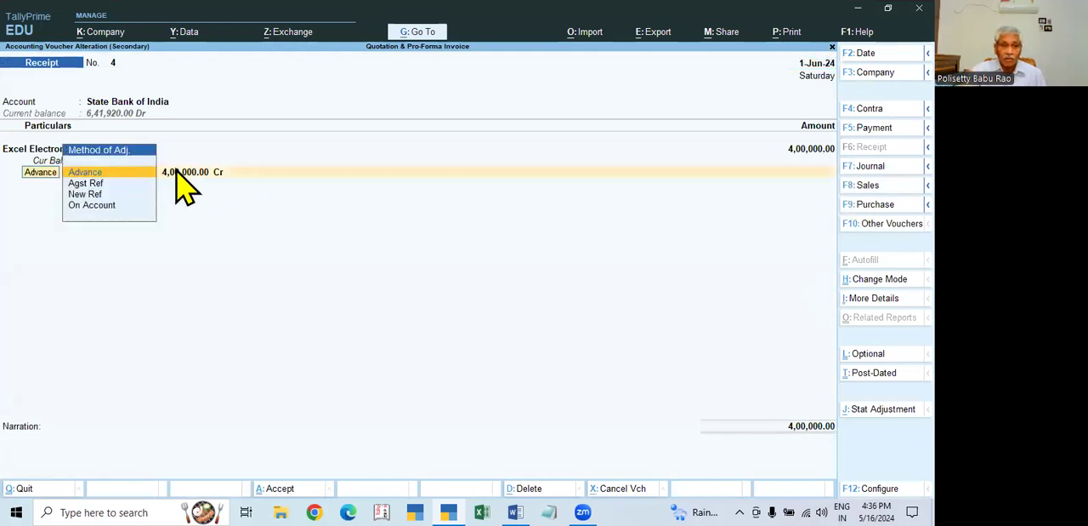
pyautogui.press('Escape')
pyautogui.press('Escape')
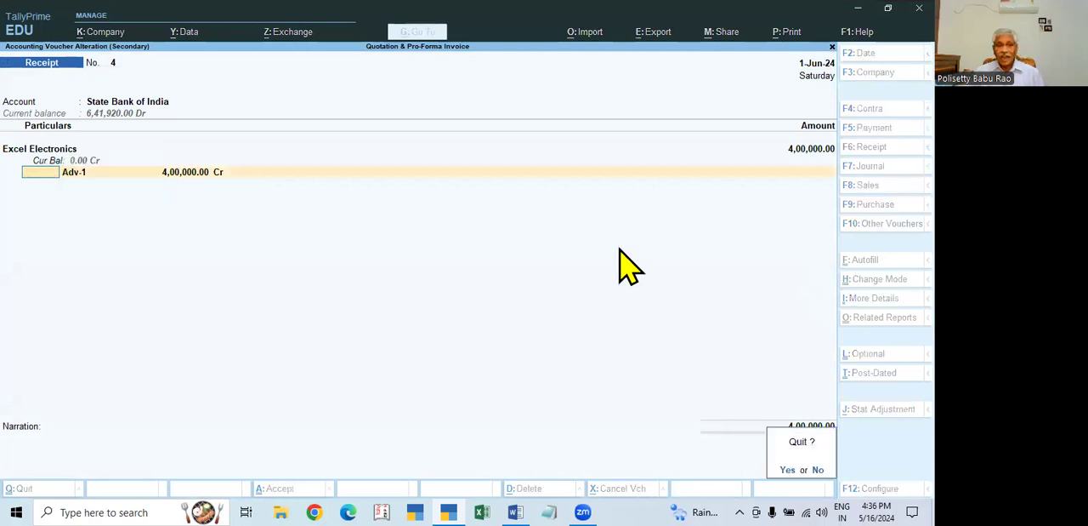
pyautogui.press('y')
# - Examine the bill-wise details of Excel Electronics' 2-Jun-24 sales voucher and return to the Day Book without saving
pyautogui.press('Down')
pyautogui.press('Down')
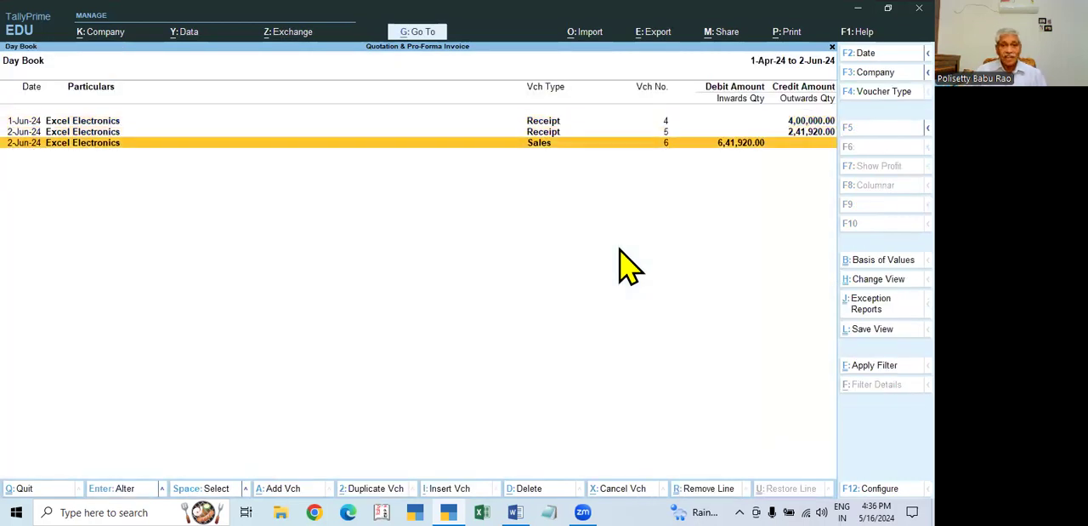
pyautogui.press('Return')
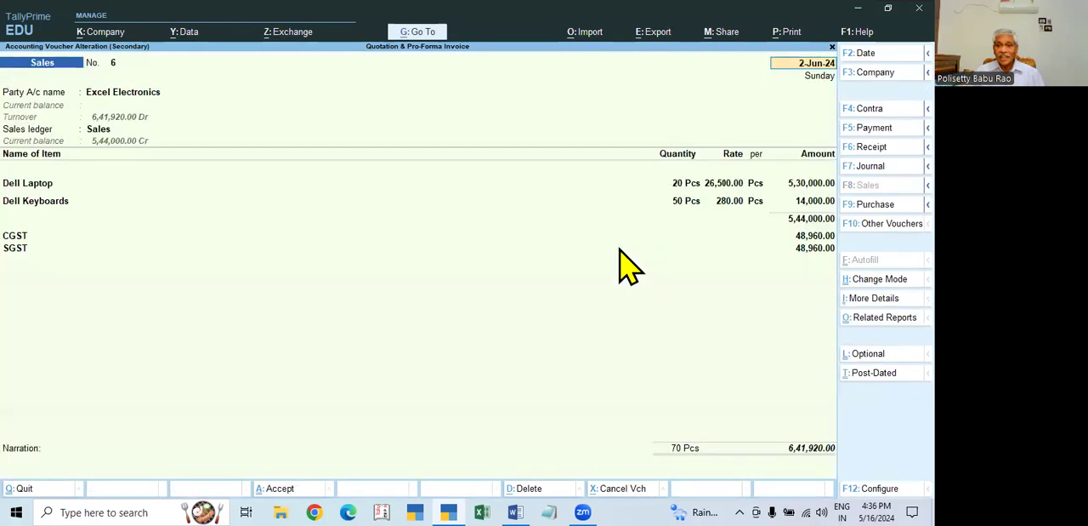
pyautogui.click(796, 452)
pyautogui.press('Return')
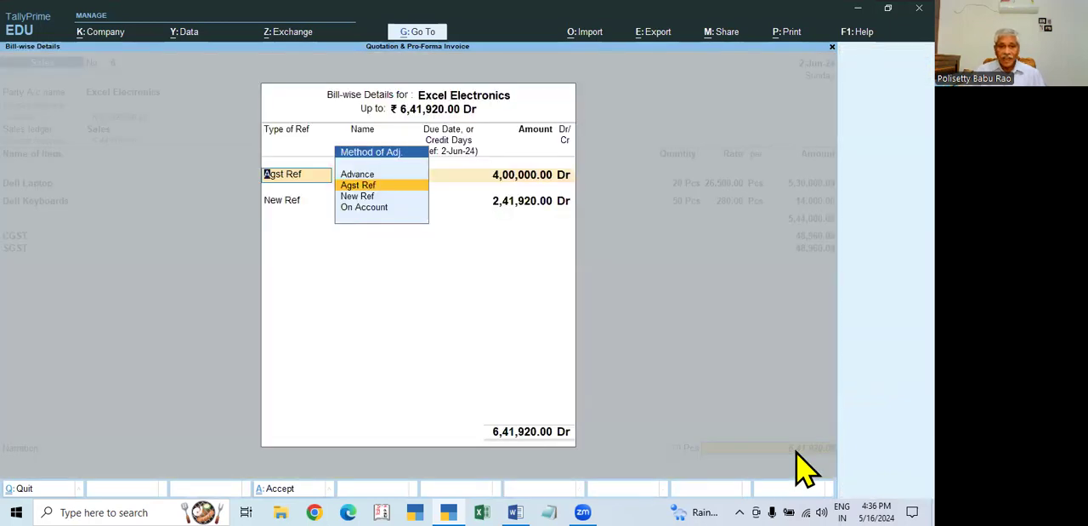
pyautogui.press('Return')
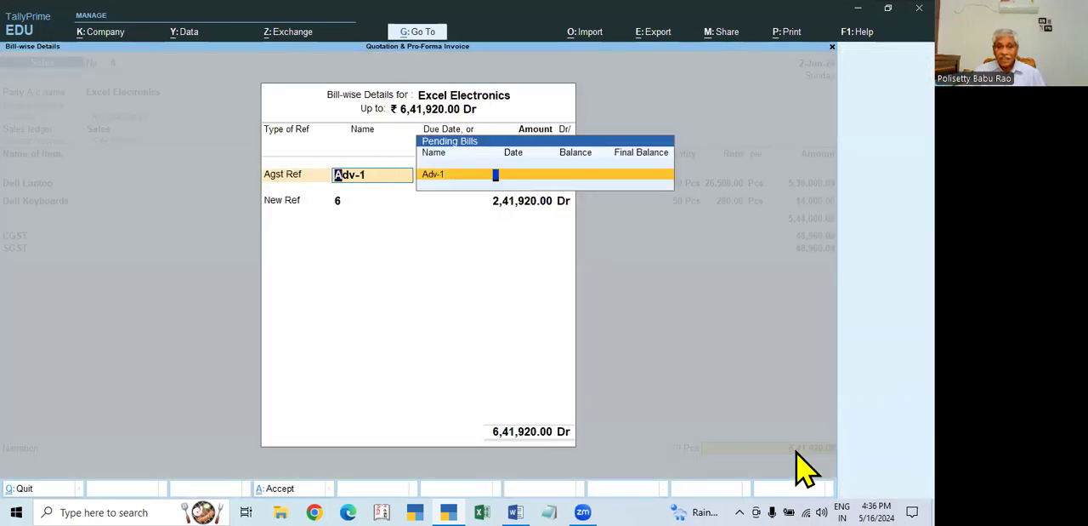
pyautogui.press('Return')
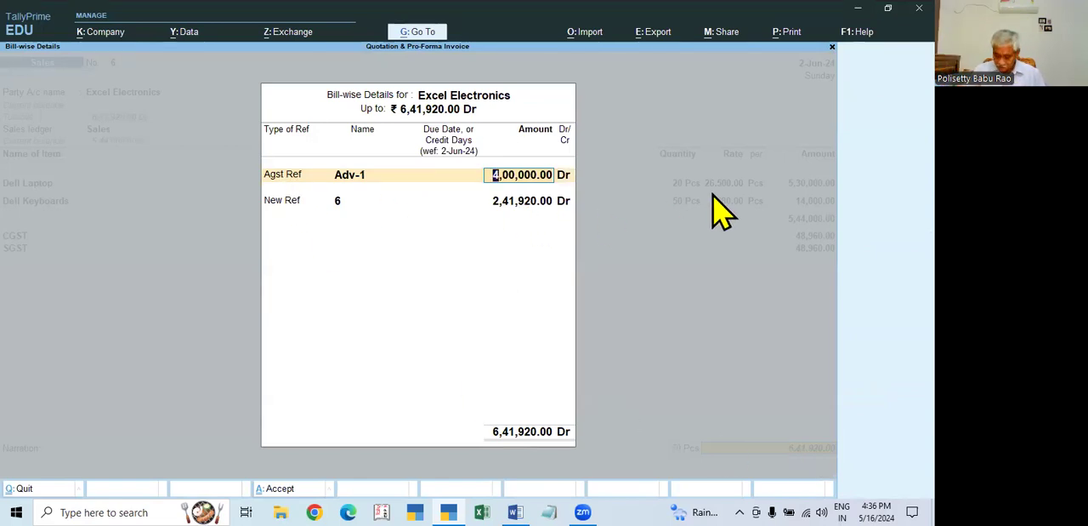
pyautogui.press('Escape')
pyautogui.press('Escape')
pyautogui.press('Return')
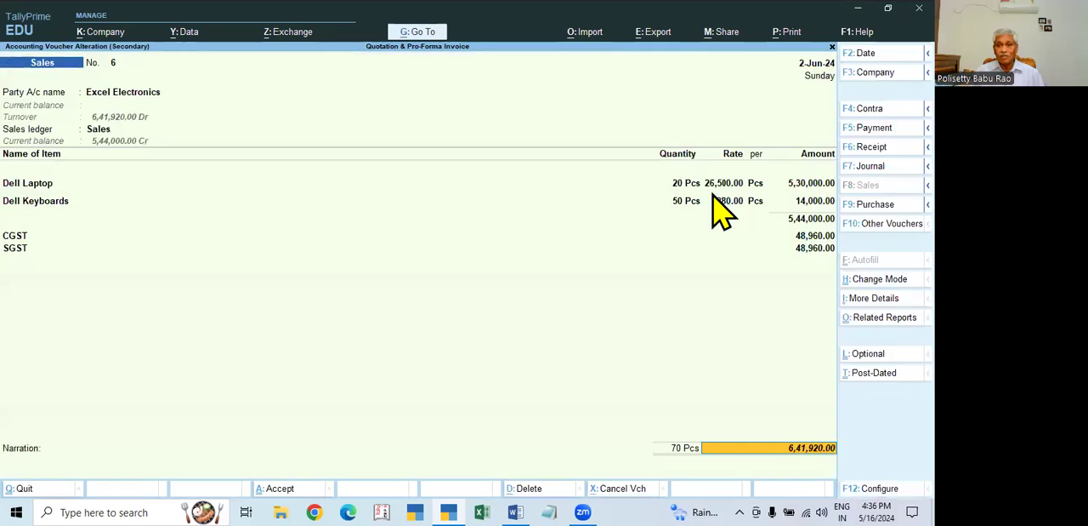
pyautogui.press('Escape')
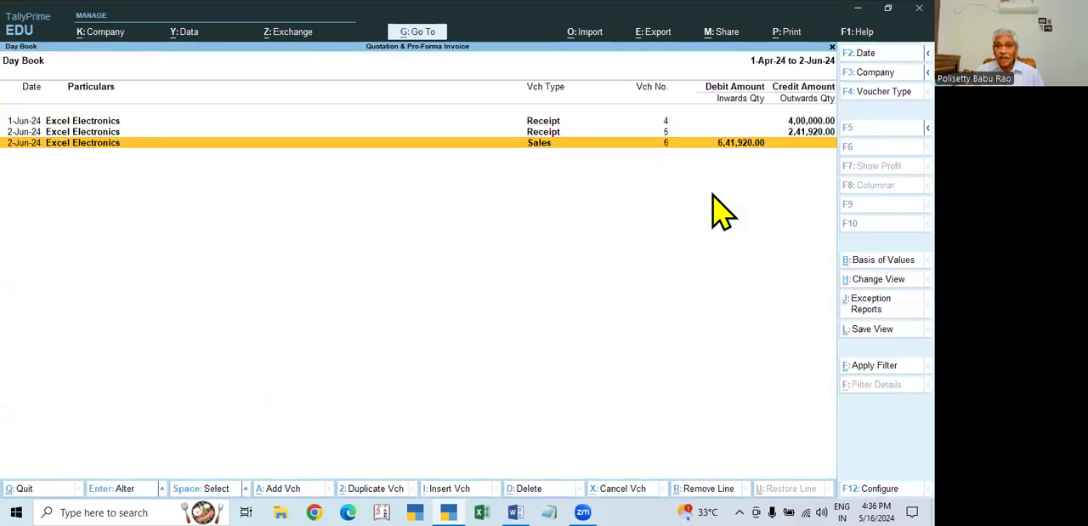
# - Examine the bill reference in Excel Electronics' 2-Jun-24 receipt voucher, leave it unsaved, and return to the Gateway of Tally
pyautogui.press('Up')
pyautogui.press('Return')
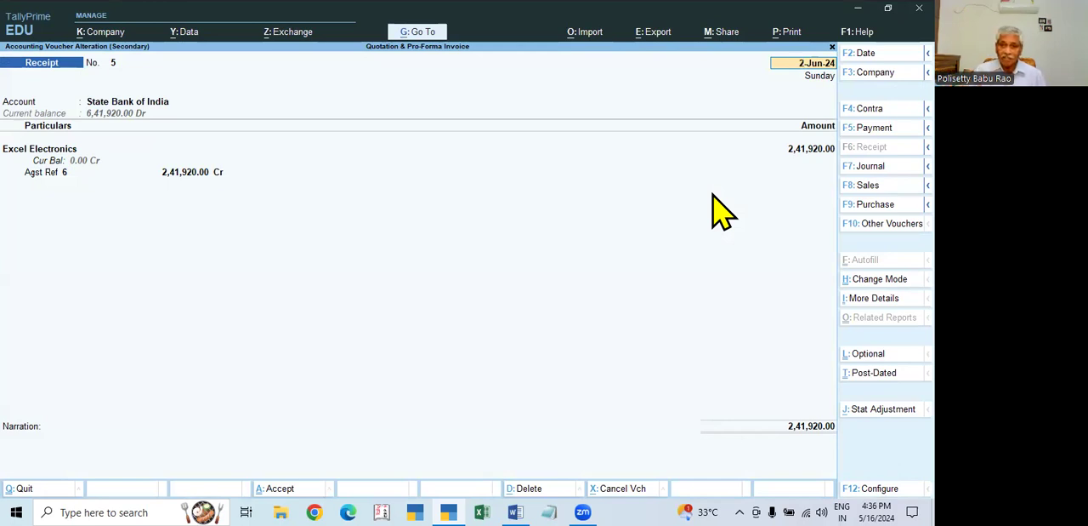
pyautogui.press('BackSpace')
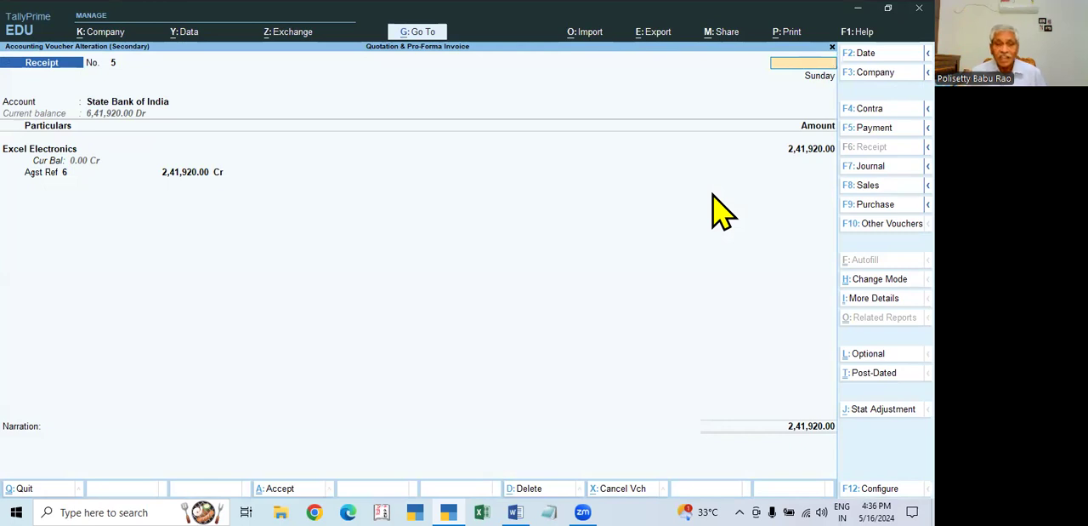
pyautogui.press('Escape')
pyautogui.press('Escape')
pyautogui.press('Escape')
pyautogui.press('Escape')
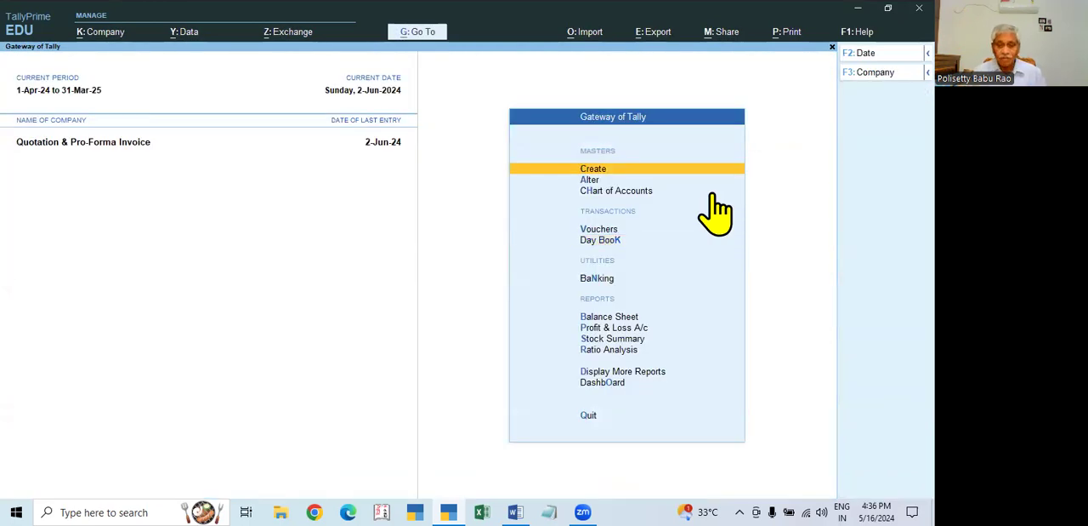